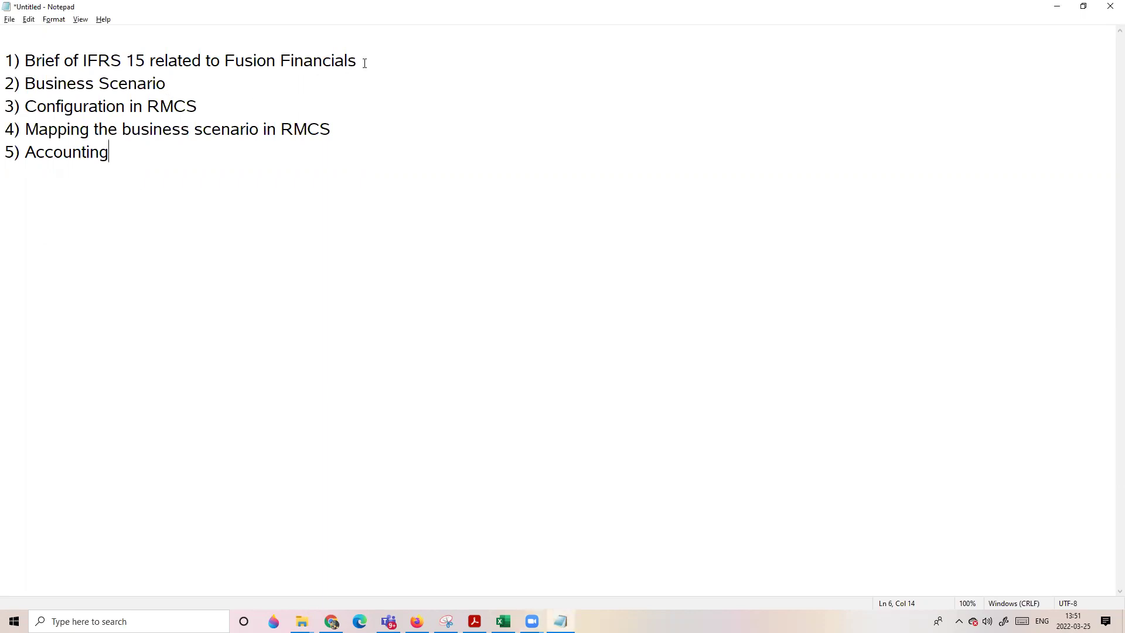
- Highlight the IFRS 15 agenda line, switch to the RMCS.xlsx workbook in Excel and examine the five-step revenue list on Sheet2
{"action": "left_click_drag", "start_coordinate": [364, 63], "coordinate": [6, 66]}
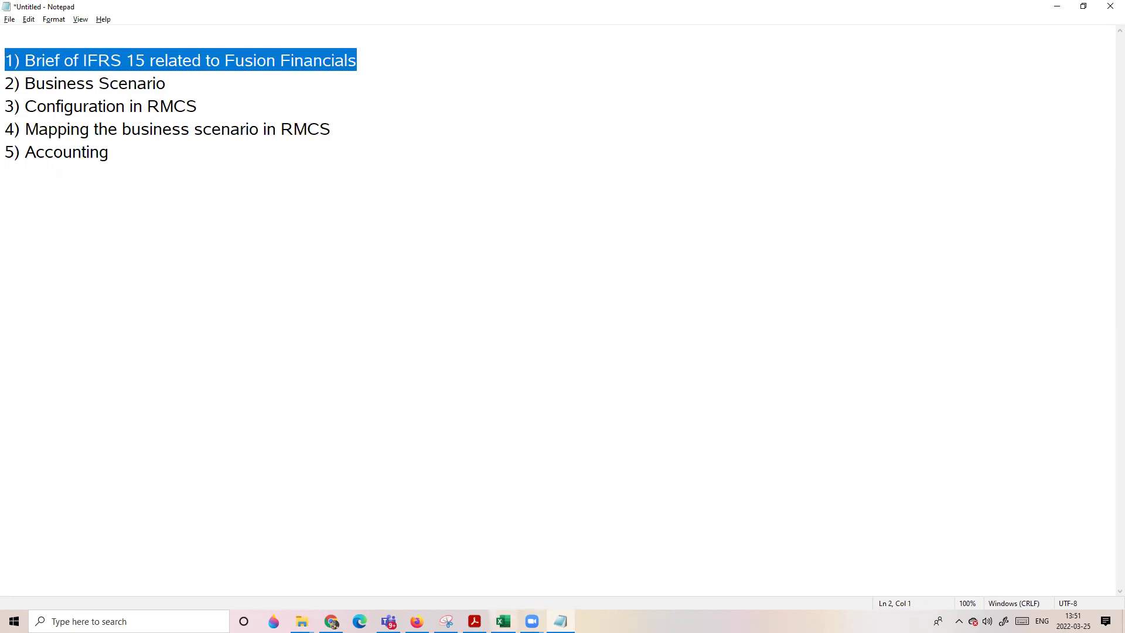
{"action": "left_click", "coordinate": [503, 621]}
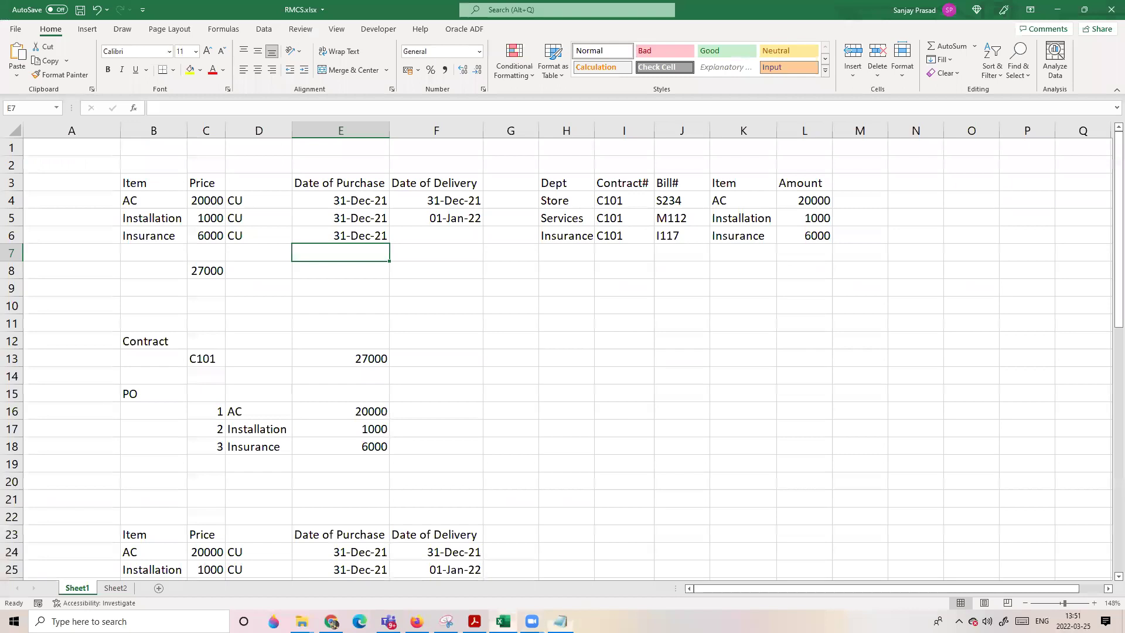
{"action": "left_click", "coordinate": [116, 588]}
{"action": "left_click", "coordinate": [236, 290]}
{"action": "left_click", "coordinate": [341, 132]}
{"action": "left_click", "coordinate": [201, 311]}
{"action": "left_click", "coordinate": [199, 130]}
{"action": "left_click", "coordinate": [182, 294]}
{"action": "left_click", "coordinate": [124, 170]}
{"action": "left_click_drag", "start_coordinate": [124, 170], "coordinate": [372, 262]}
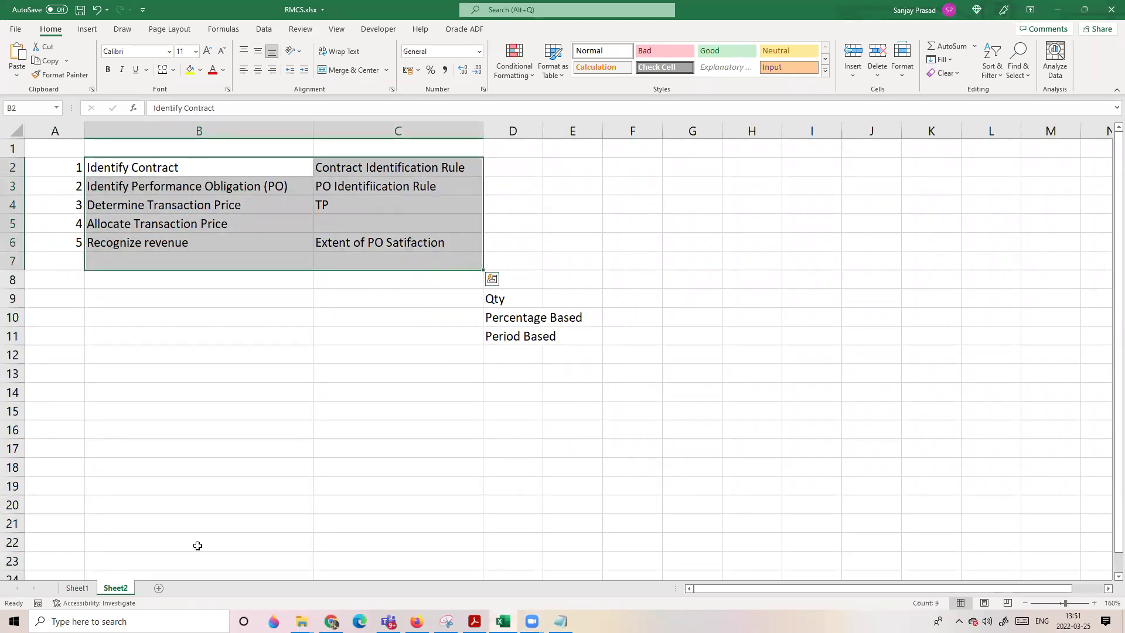
- Return to Sheet1, highlight the Business Scenario agenda line in Notepad, and switch back to the Excel workbook
{"action": "left_click", "coordinate": [76, 588]}
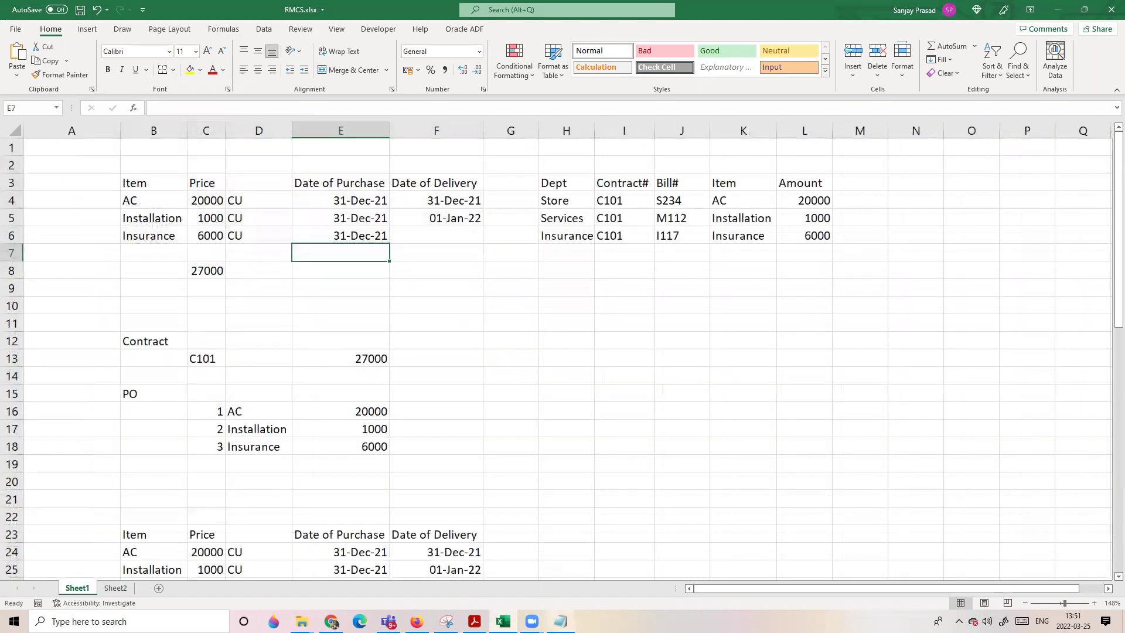
{"action": "key", "text": "alt+Tab"}
{"action": "left_click", "coordinate": [55, 188]}
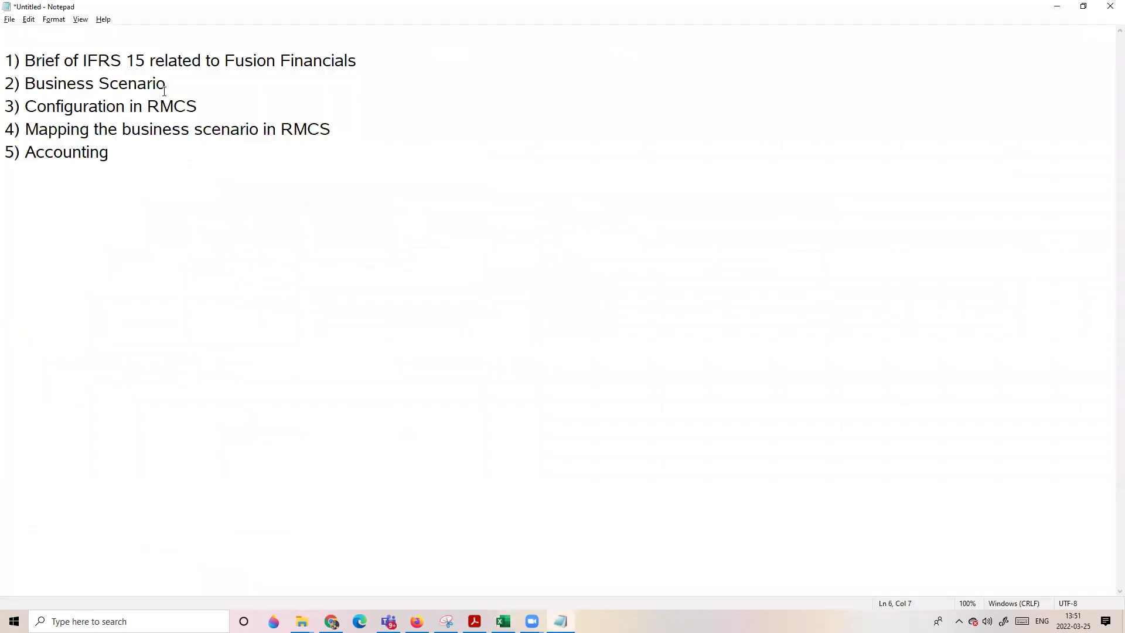
{"action": "left_click_drag", "start_coordinate": [167, 84], "coordinate": [6, 84]}
{"action": "left_click", "coordinate": [108, 108]}
{"action": "left_click", "coordinate": [503, 621]}
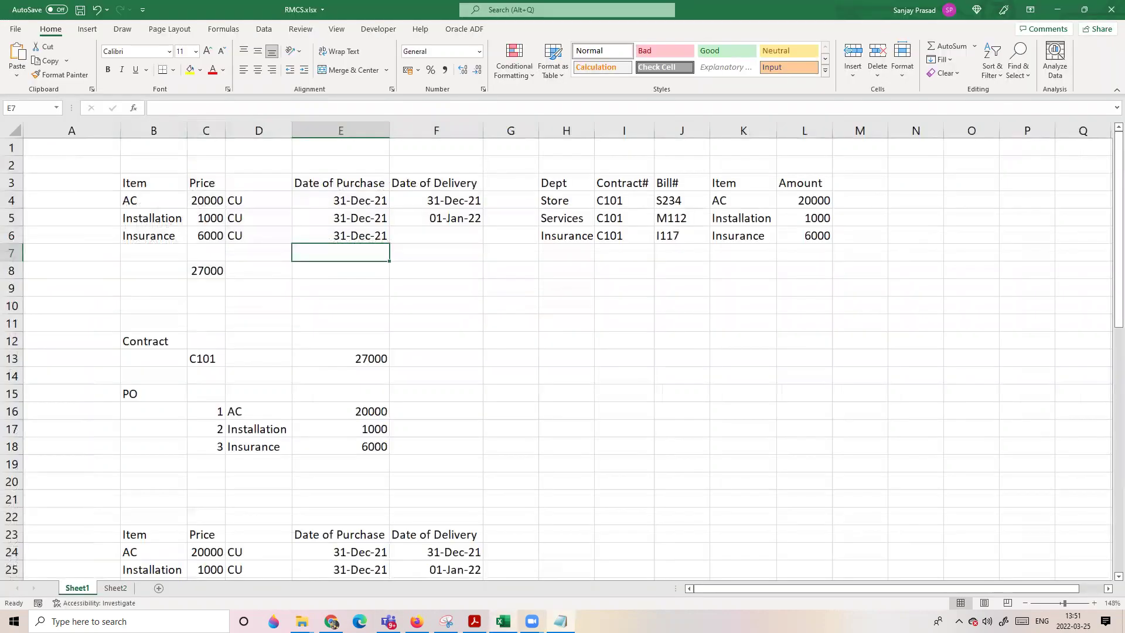
{"action": "left_click", "coordinate": [152, 301]}
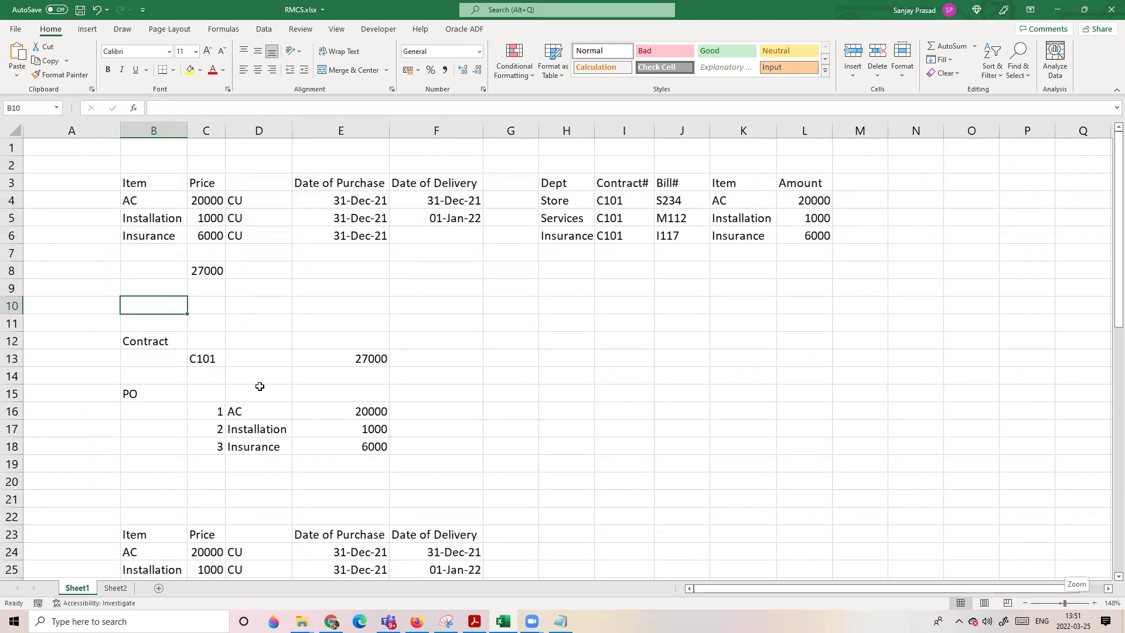
{"action": "left_click", "coordinate": [311, 300]}
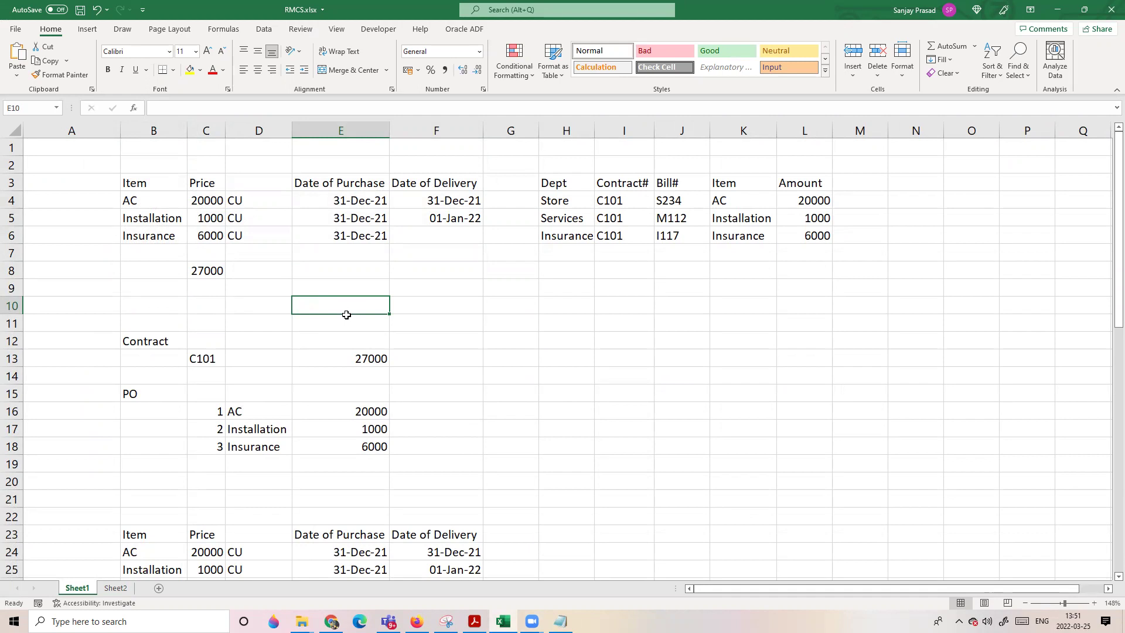
{"action": "left_click", "coordinate": [464, 347]}
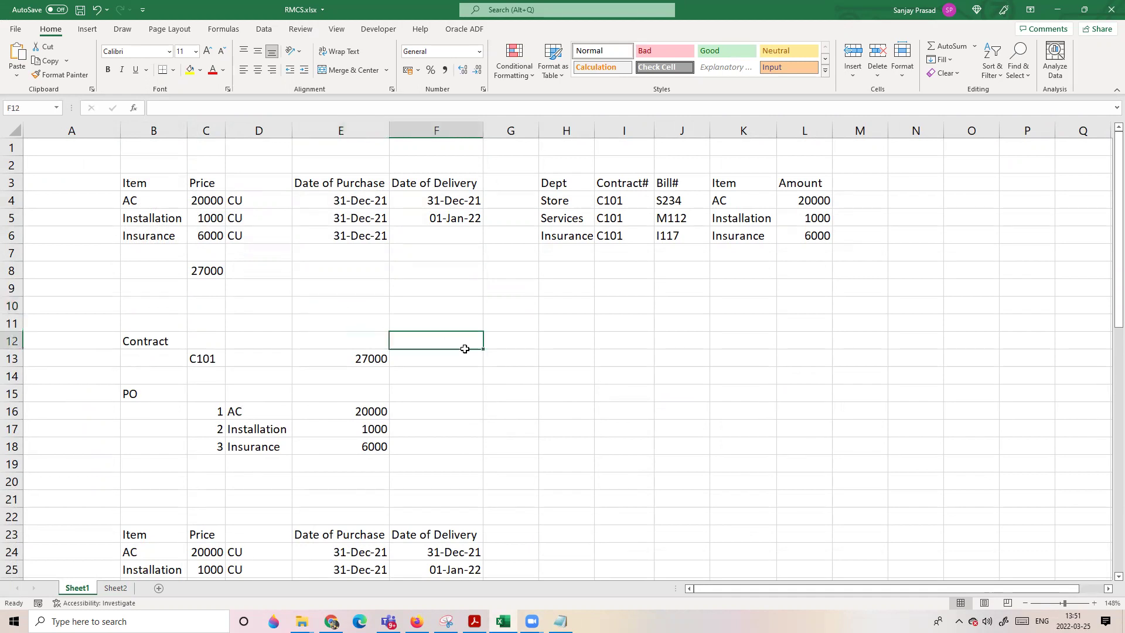
{"action": "left_click", "coordinate": [10, 200]}
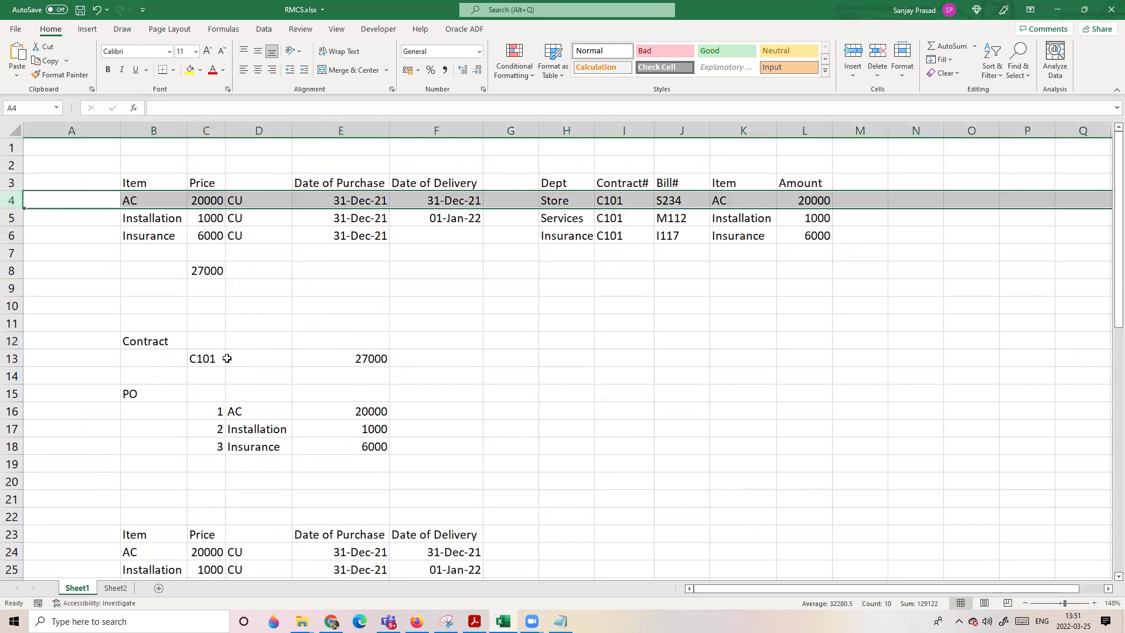
{"action": "left_click", "coordinate": [261, 310]}
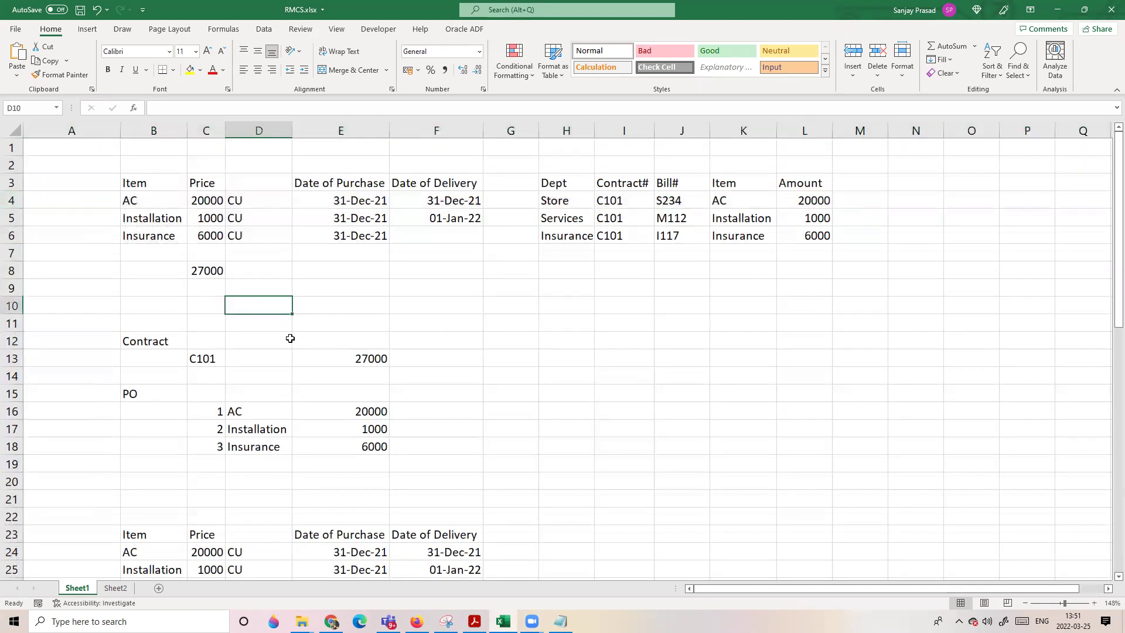
{"action": "left_click", "coordinate": [153, 276]}
{"action": "left_click", "coordinate": [151, 320]}
- Examine the prices of the AC, Installation and Insurance items in the upper item table on Sheet1
{"action": "left_click", "coordinate": [147, 206]}
{"action": "left_click", "coordinate": [207, 203]}
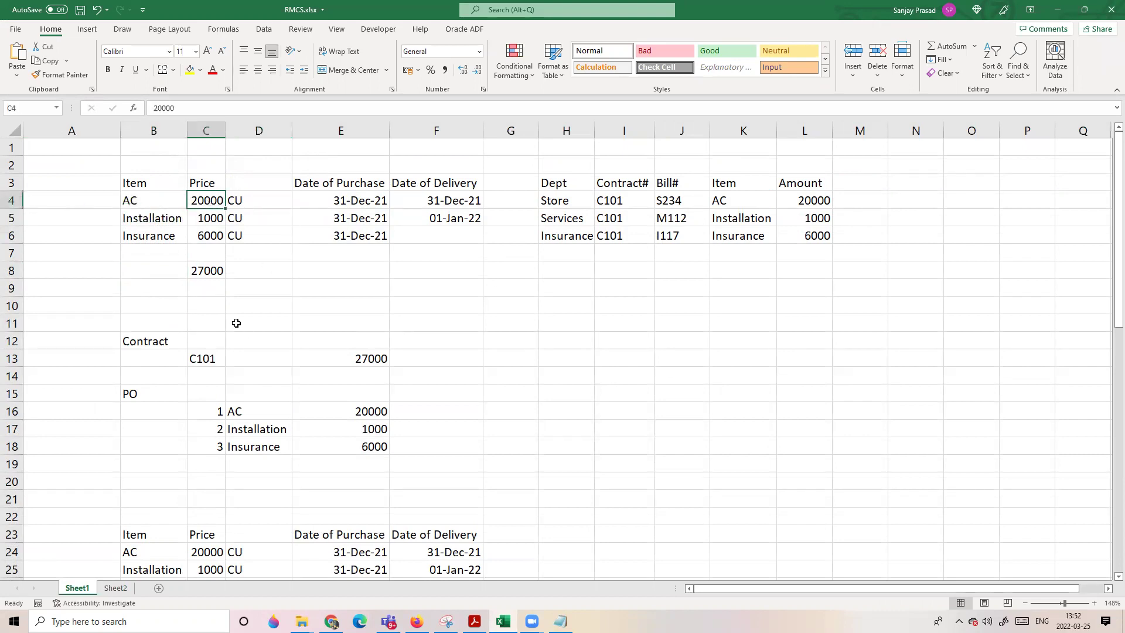
{"action": "left_click", "coordinate": [243, 207]}
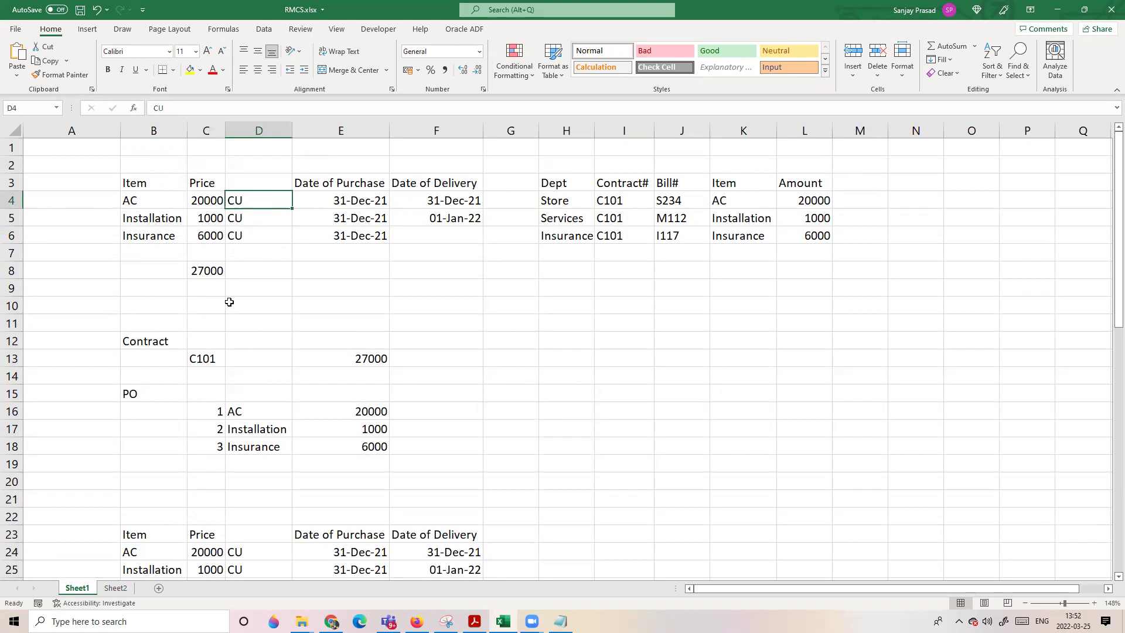
{"action": "left_click", "coordinate": [248, 300]}
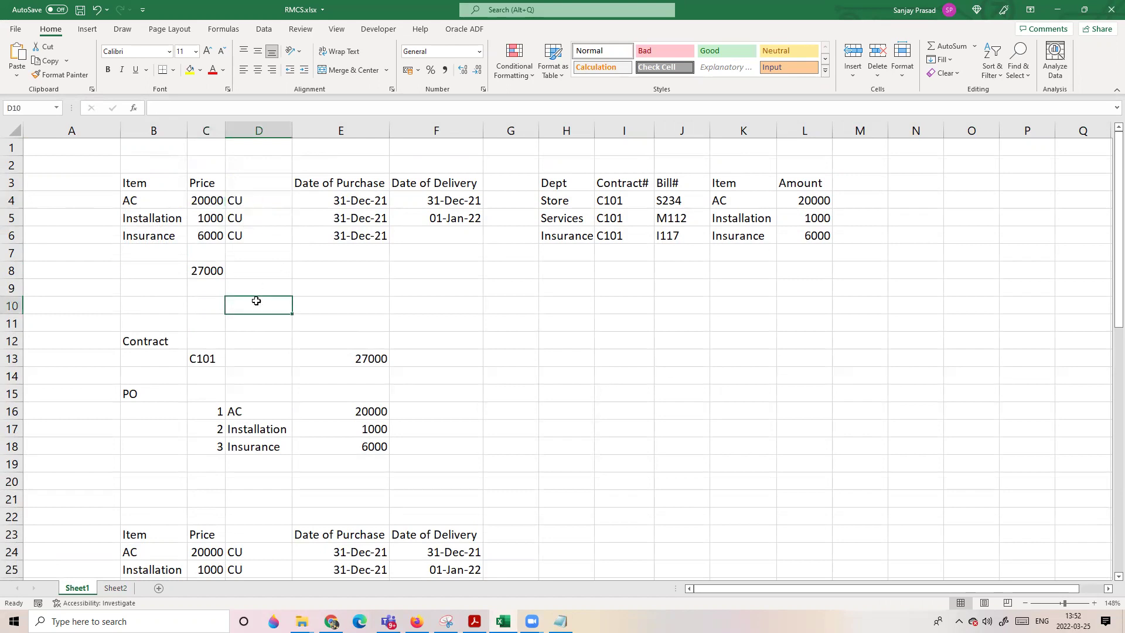
{"action": "left_click", "coordinate": [158, 198]}
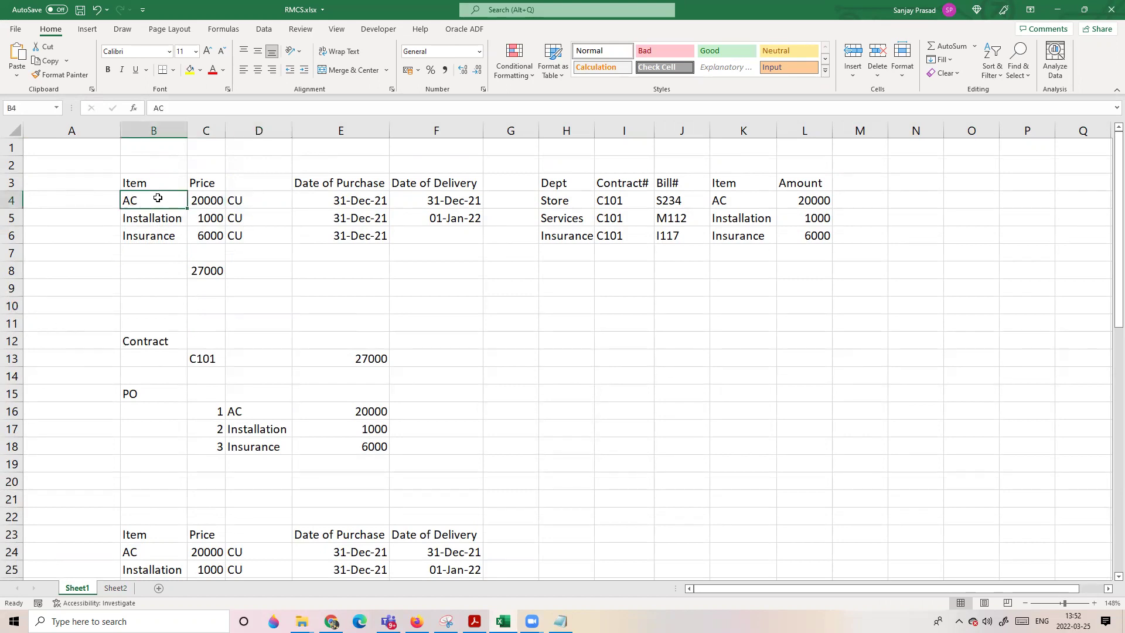
{"action": "left_click", "coordinate": [201, 203]}
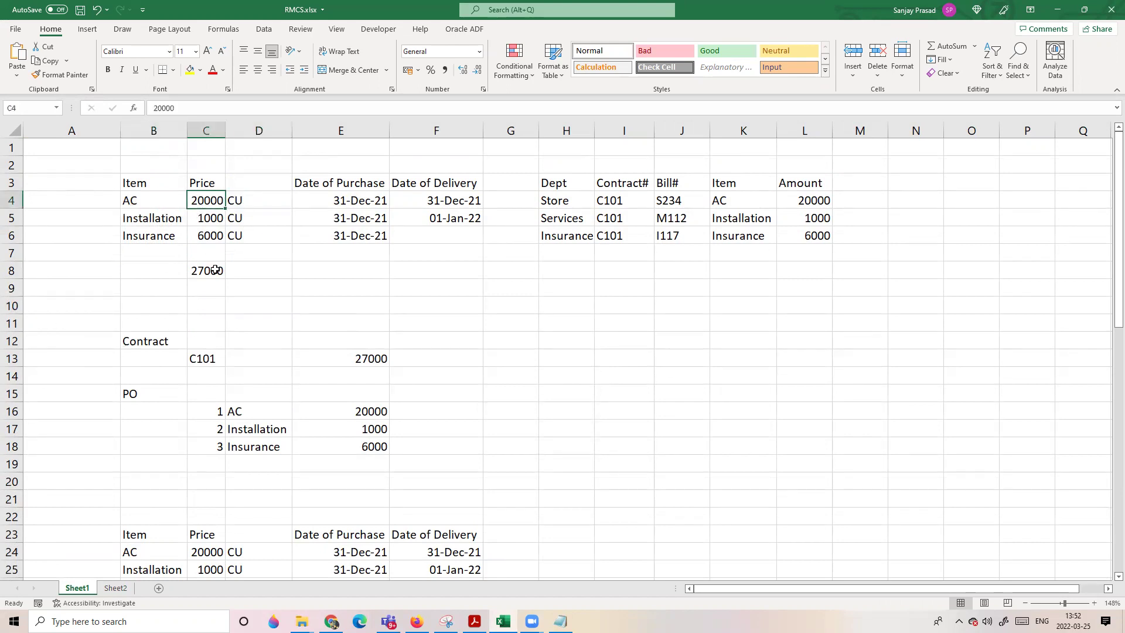
{"action": "left_click", "coordinate": [154, 217]}
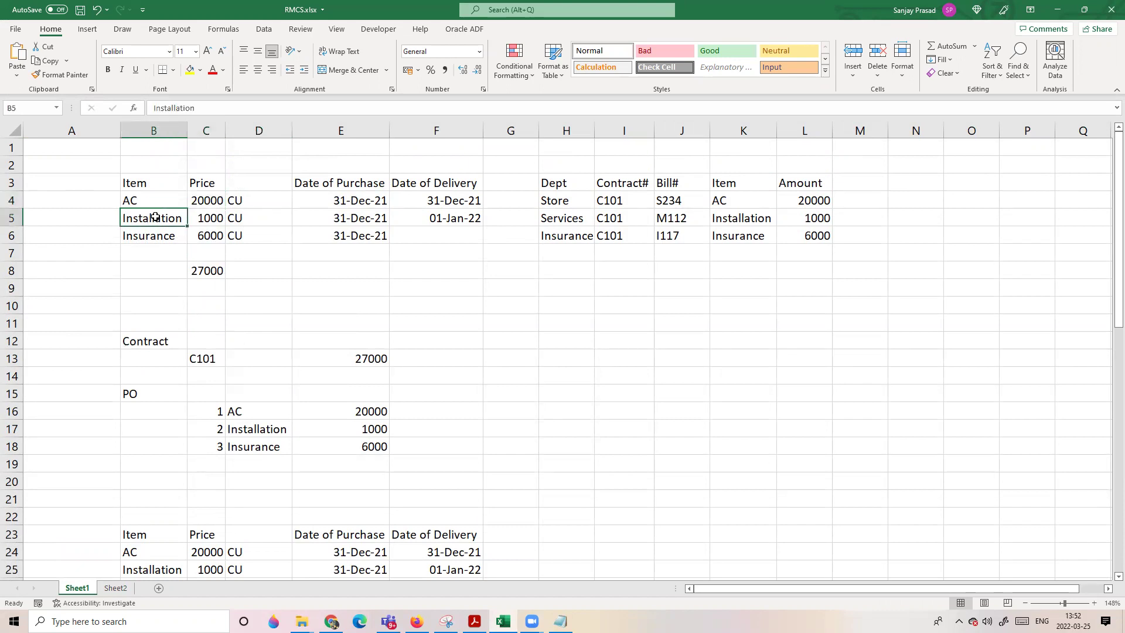
{"action": "left_click", "coordinate": [253, 265]}
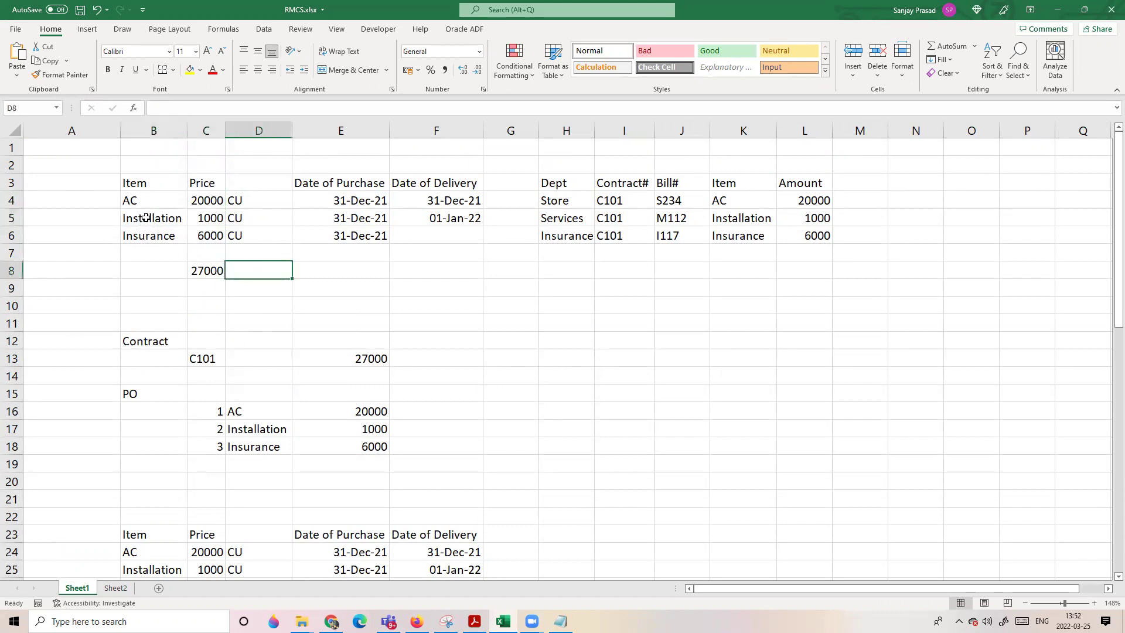
{"action": "left_click", "coordinate": [146, 218]}
{"action": "left_click", "coordinate": [238, 256]}
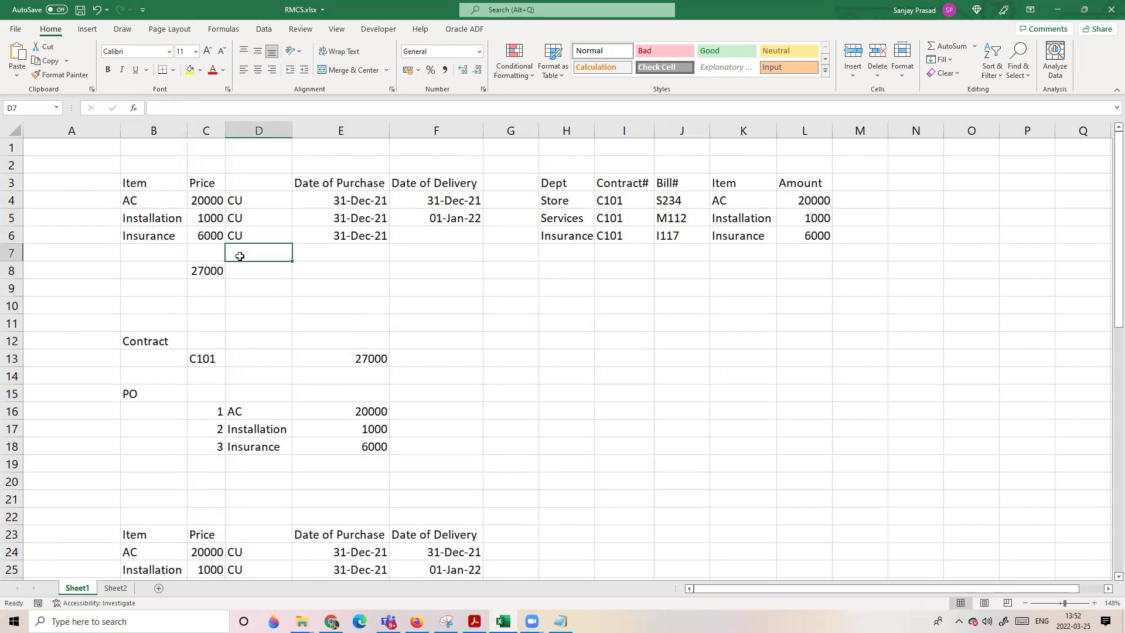
{"action": "left_click", "coordinate": [214, 220]}
{"action": "left_click", "coordinate": [280, 294]}
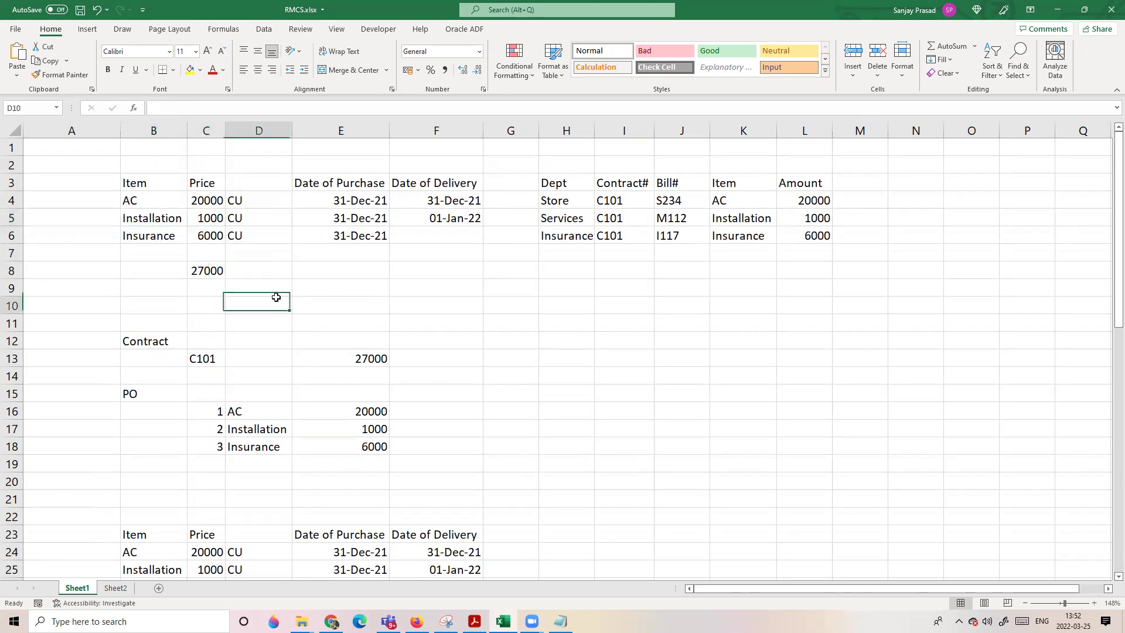
{"action": "left_click", "coordinate": [145, 242]}
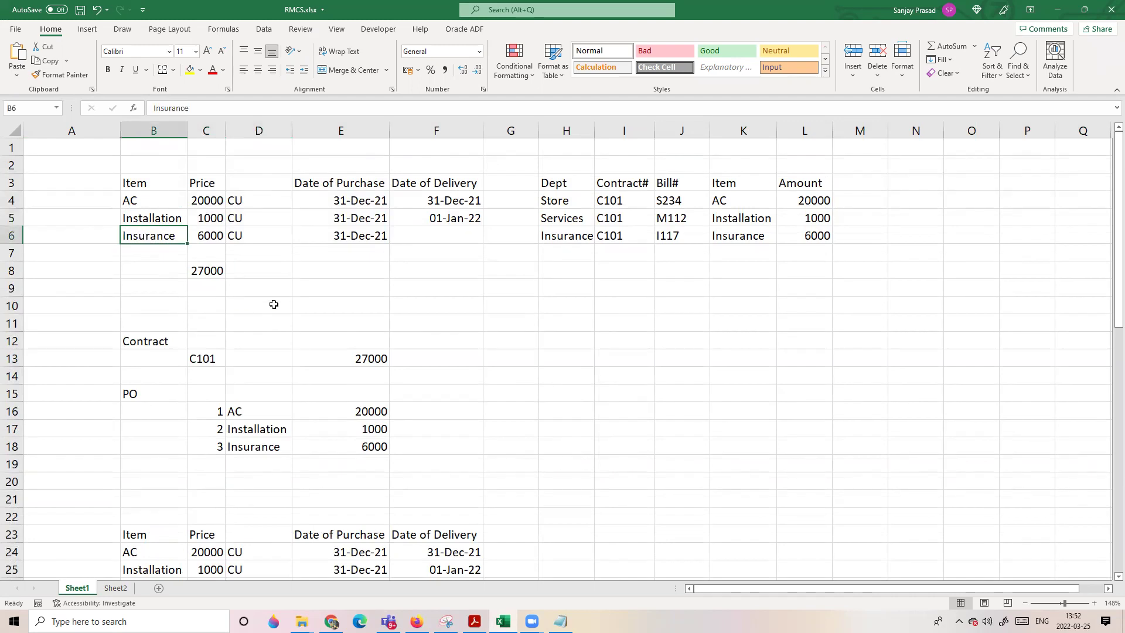
{"action": "left_click", "coordinate": [256, 304]}
{"action": "left_click", "coordinate": [148, 238]}
{"action": "left_click", "coordinate": [145, 258]}
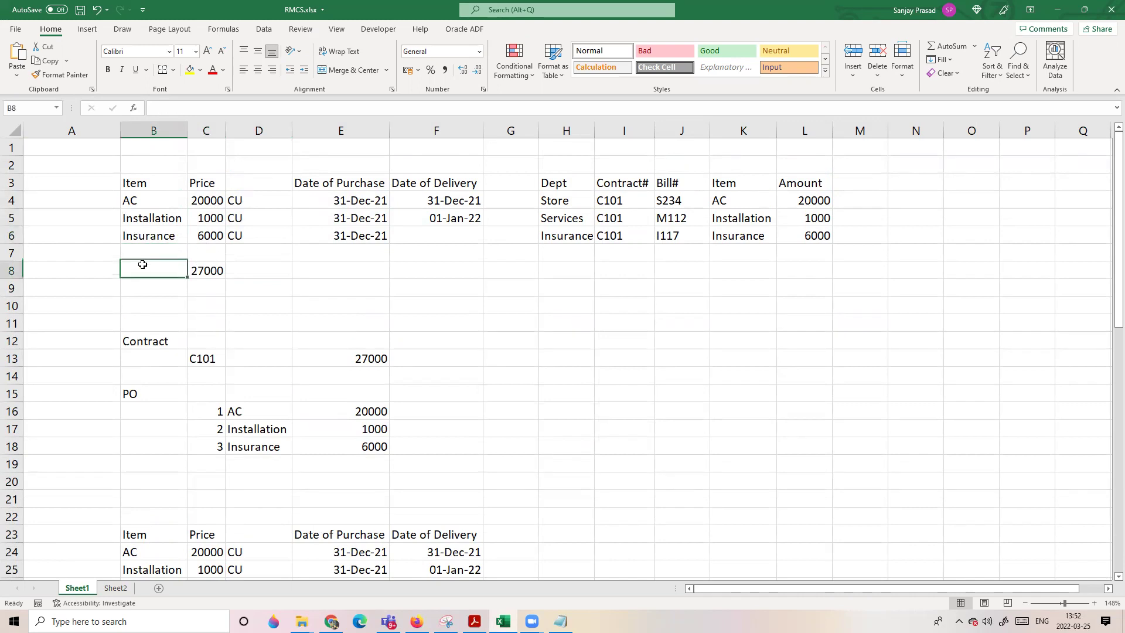
{"action": "left_click", "coordinate": [153, 235]}
{"action": "left_click", "coordinate": [205, 237]}
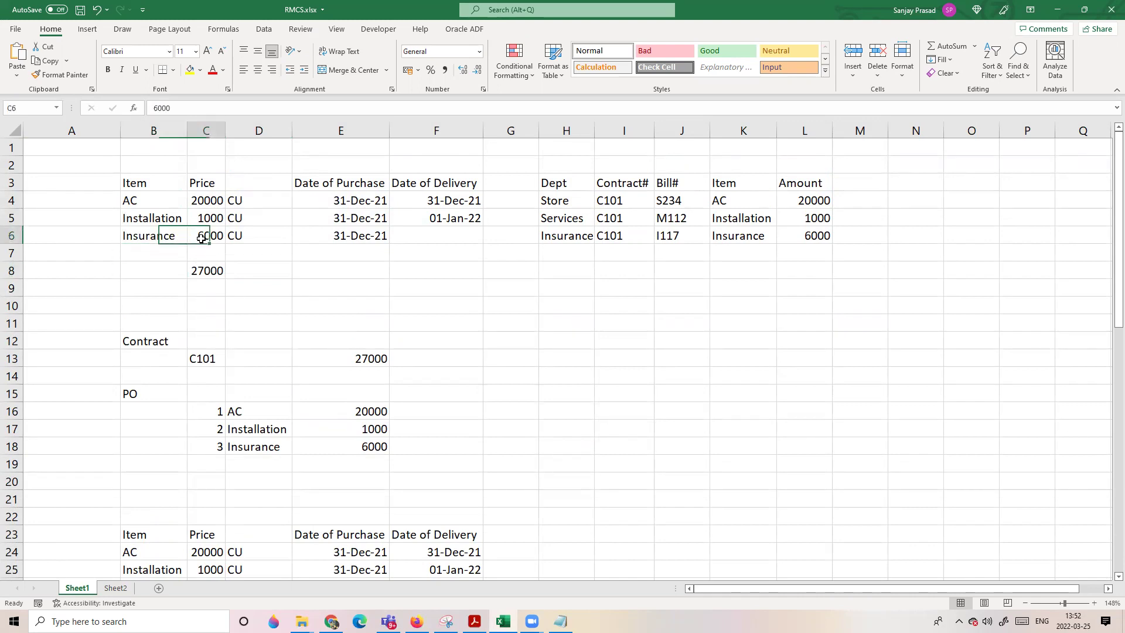
{"action": "left_click", "coordinate": [303, 298]}
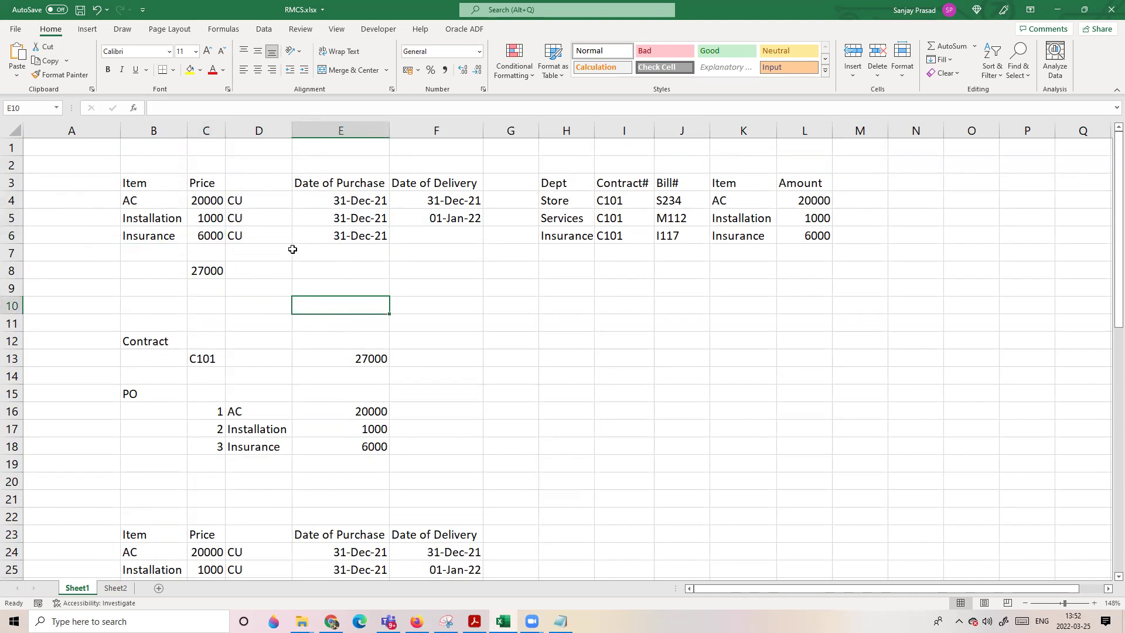
- Select the three item rows with their Date of Purchase cells to review when each item was bought
{"action": "left_click_drag", "start_coordinate": [132, 207], "coordinate": [291, 231]}
{"action": "left_click", "coordinate": [348, 253]}
{"action": "left_click_drag", "start_coordinate": [342, 200], "coordinate": [345, 238]}
{"action": "left_click", "coordinate": [311, 256]}
{"action": "left_click_drag", "start_coordinate": [160, 202], "coordinate": [349, 234]}
{"action": "left_click", "coordinate": [337, 286]}
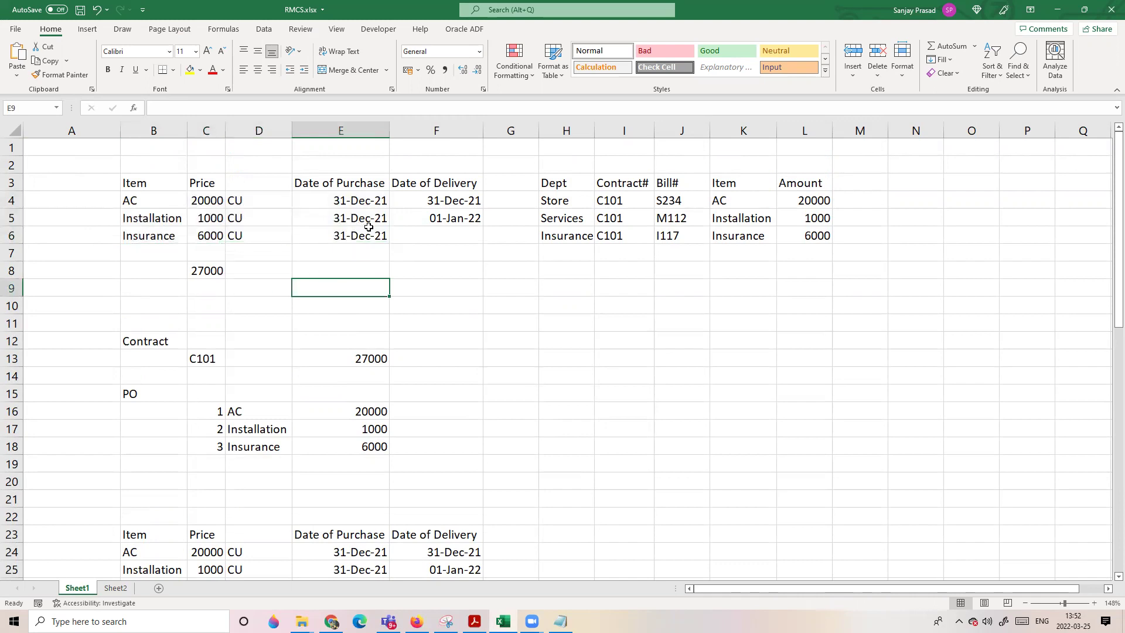
{"action": "left_click", "coordinate": [242, 256]}
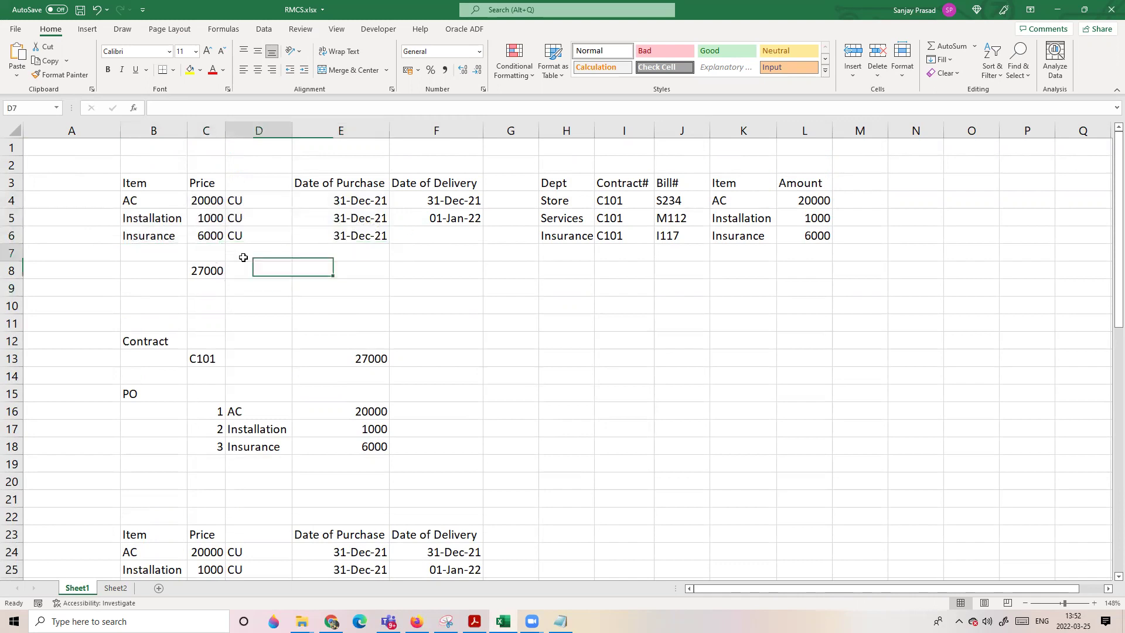
- Hide column F, which holds the Date of Delivery values
{"action": "left_click", "coordinate": [150, 200]}
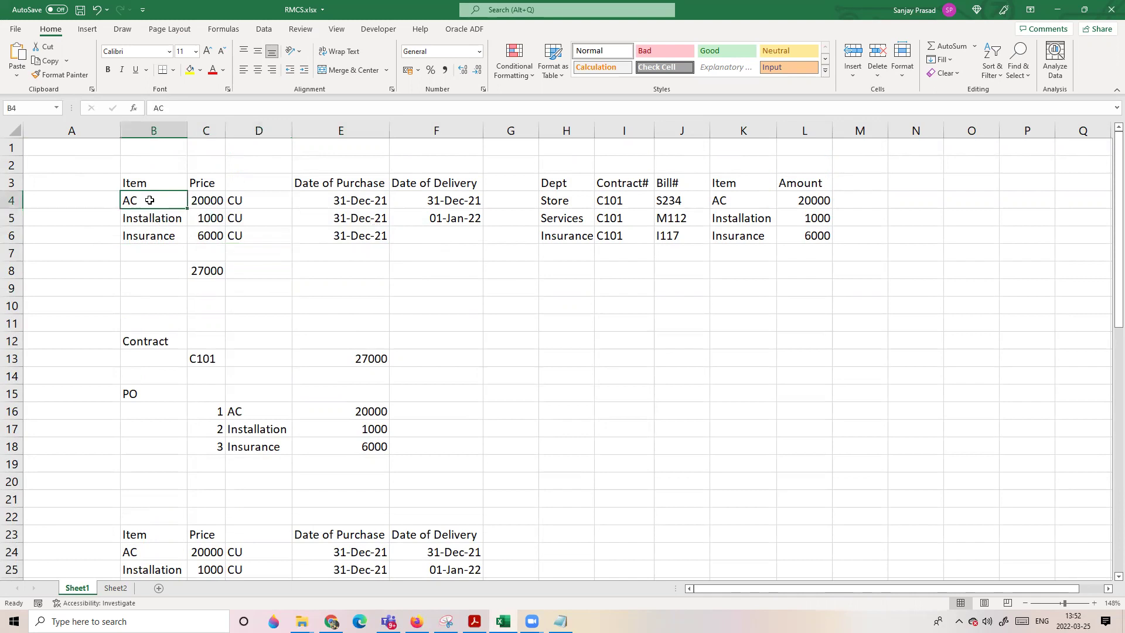
{"action": "left_click", "coordinate": [375, 271]}
{"action": "left_click", "coordinate": [436, 130]}
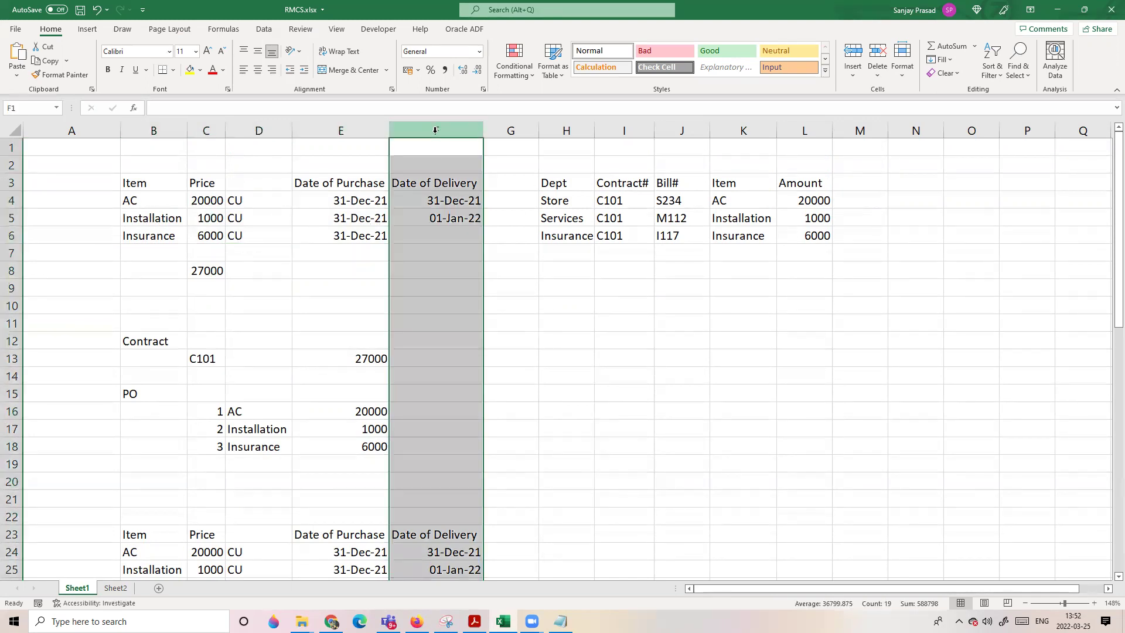
{"action": "right_click", "coordinate": [436, 130]}
{"action": "left_click", "coordinate": [500, 315]}
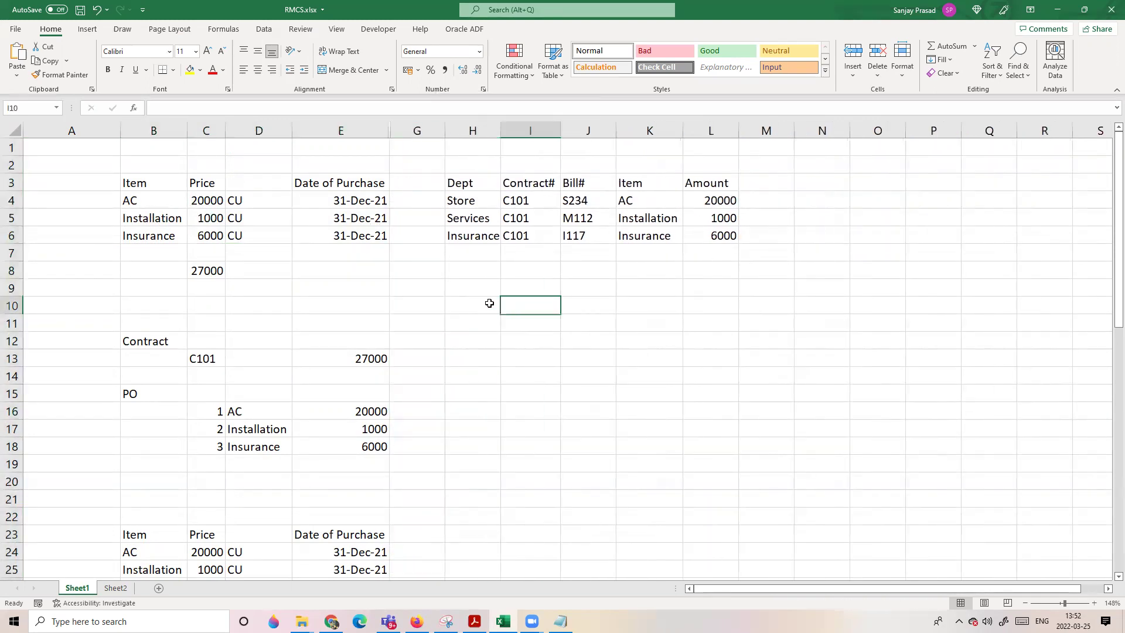
- Select the AC, Installation and Insurance rows in the upper item table to review their prices and purchase dates
{"action": "left_click", "coordinate": [159, 206]}
{"action": "left_click_drag", "start_coordinate": [159, 206], "coordinate": [320, 246]}
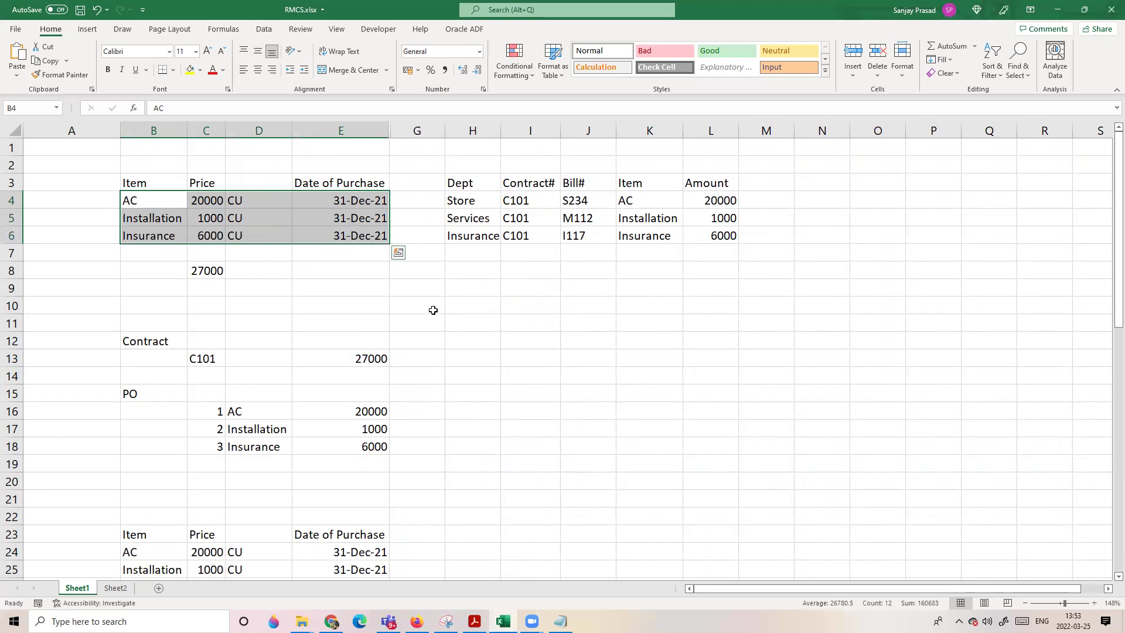
{"action": "left_click", "coordinate": [433, 310]}
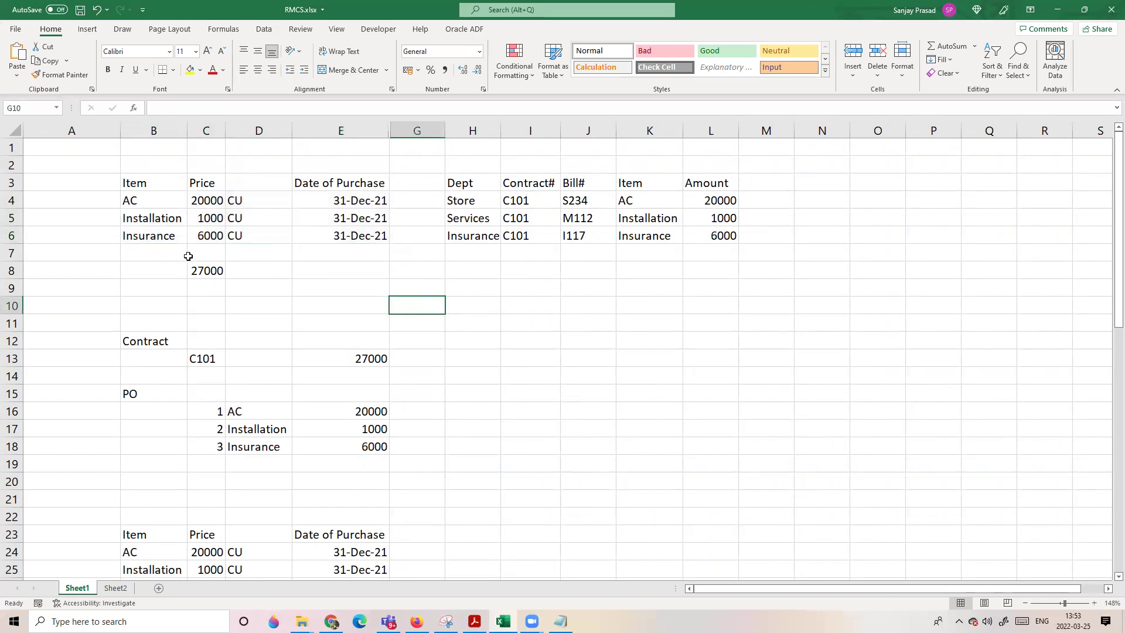
{"action": "left_click", "coordinate": [137, 278]}
- Match the AC, Installation and Insurance items to the Store, Services and Insurance departments that bill them
{"action": "left_click", "coordinate": [151, 202]}
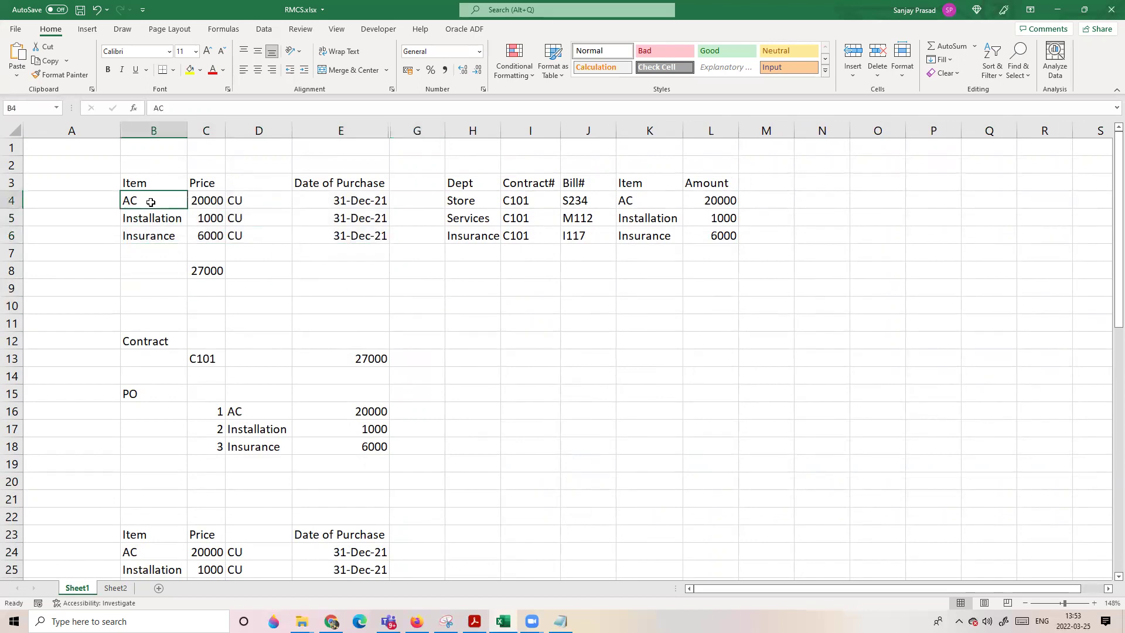
{"action": "left_click", "coordinate": [203, 202]}
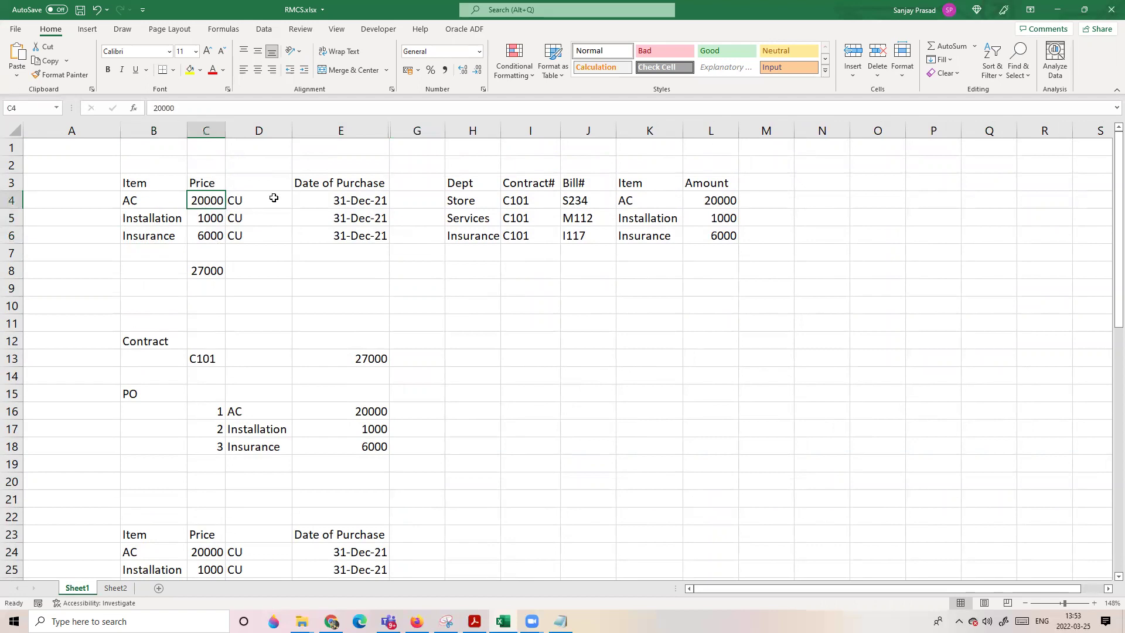
{"action": "left_click", "coordinate": [273, 198]}
{"action": "left_click", "coordinate": [462, 200]}
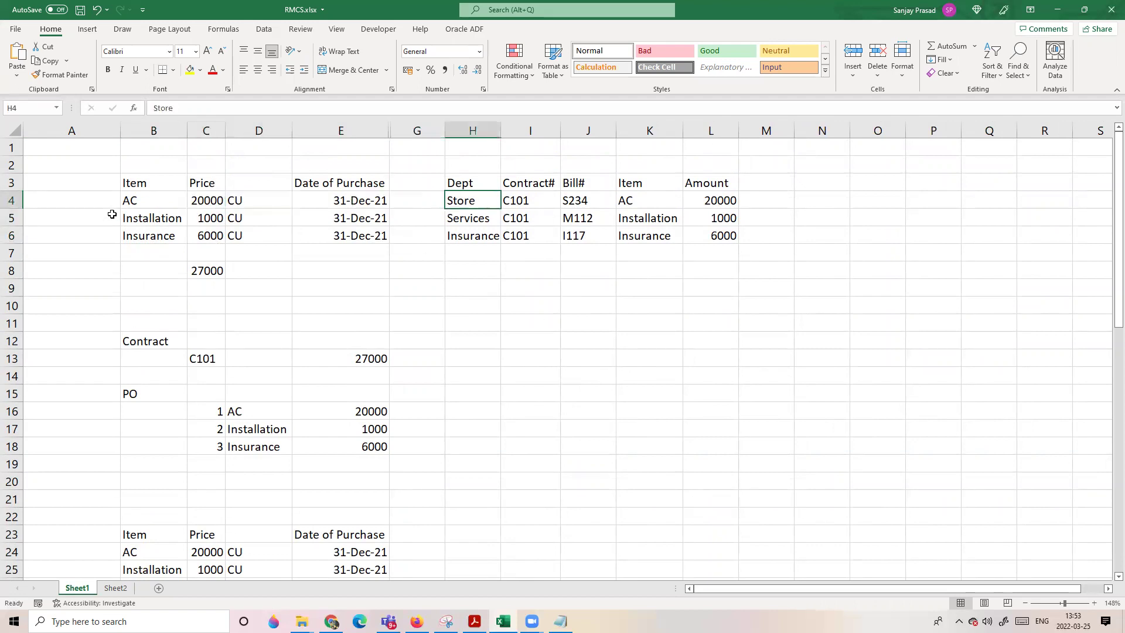
{"action": "left_click", "coordinate": [145, 220]}
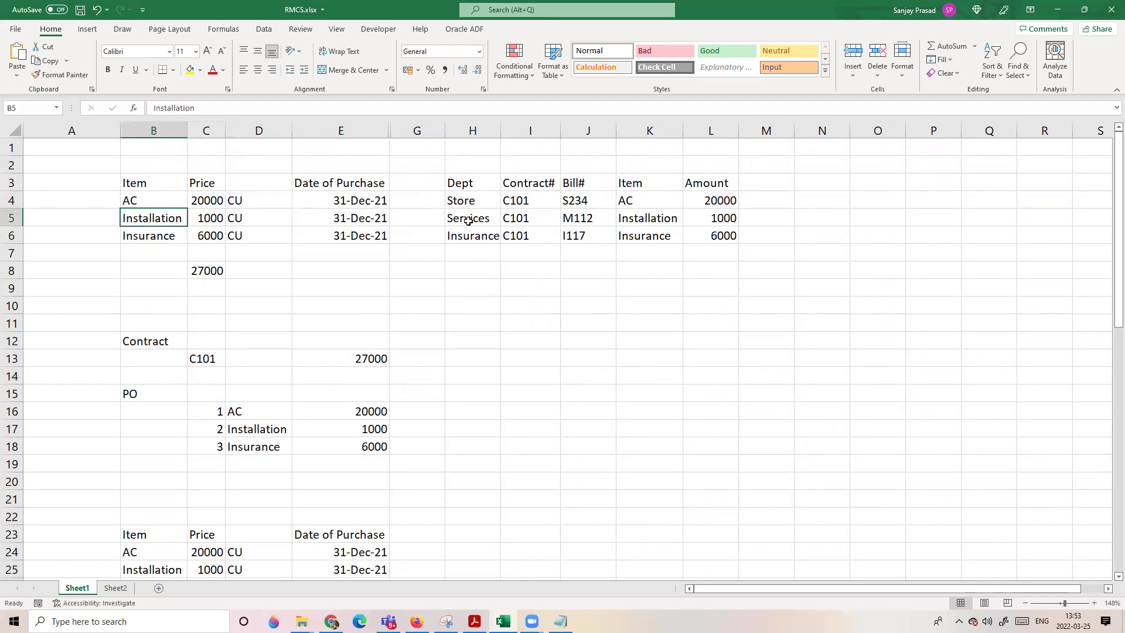
{"action": "left_click", "coordinate": [468, 221]}
{"action": "left_click", "coordinate": [497, 301]}
{"action": "left_click", "coordinate": [459, 218]}
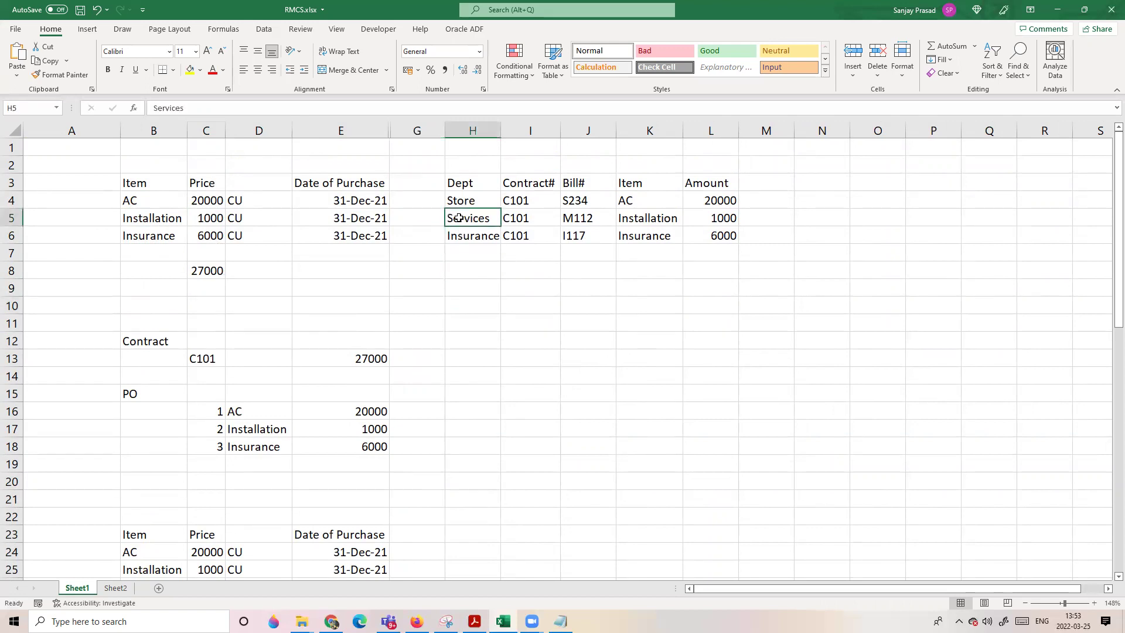
{"action": "left_click", "coordinate": [635, 202]}
{"action": "left_click", "coordinate": [287, 283]}
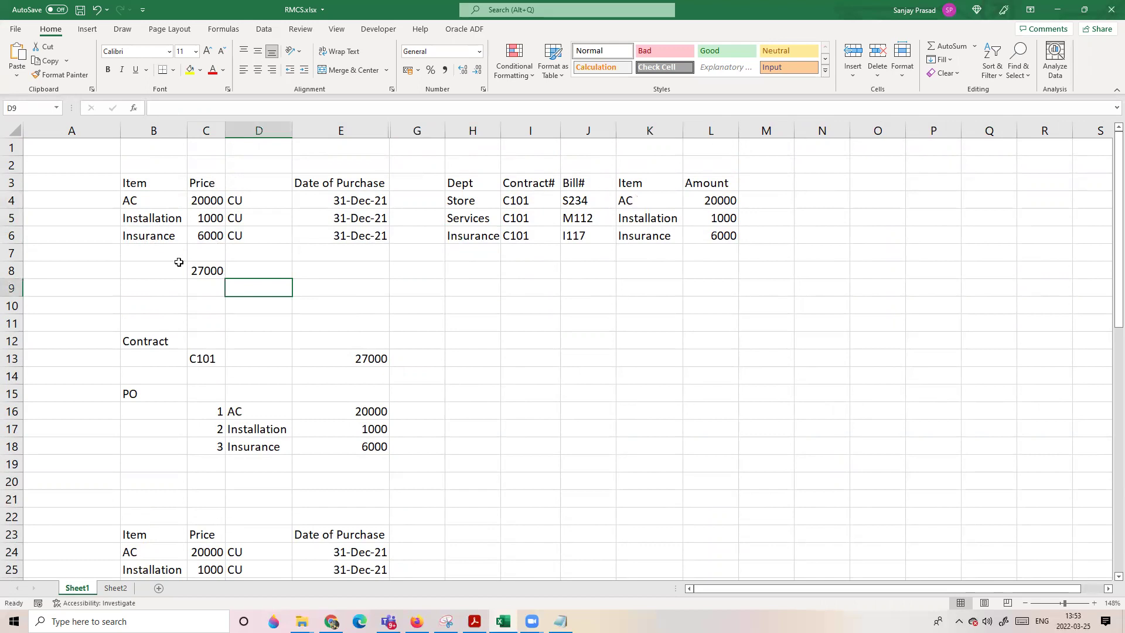
{"action": "left_click", "coordinate": [159, 241]}
{"action": "left_click", "coordinate": [485, 237]}
{"action": "left_click", "coordinate": [490, 307]}
- Compare the three purchased item rows with the department billing rows in H4:L6
{"action": "left_click_drag", "start_coordinate": [164, 203], "coordinate": [368, 229]}
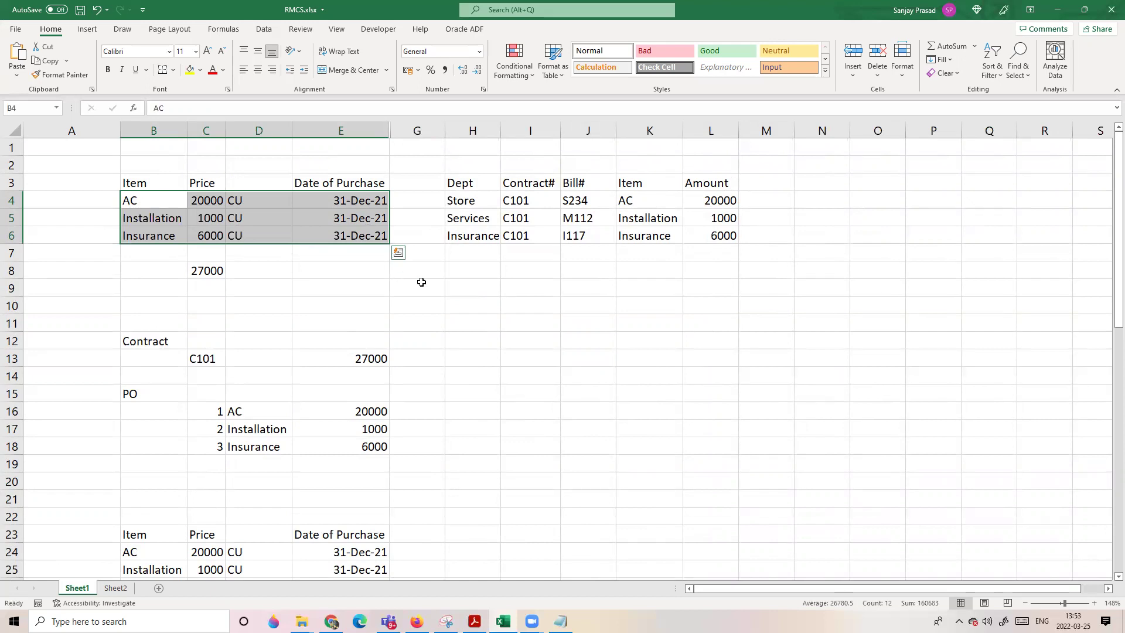
{"action": "left_click", "coordinate": [476, 290]}
{"action": "left_click", "coordinate": [138, 203]}
{"action": "left_click_drag", "start_coordinate": [466, 200], "coordinate": [732, 240]}
{"action": "left_click", "coordinate": [585, 287]}
{"action": "left_click", "coordinate": [587, 287]}
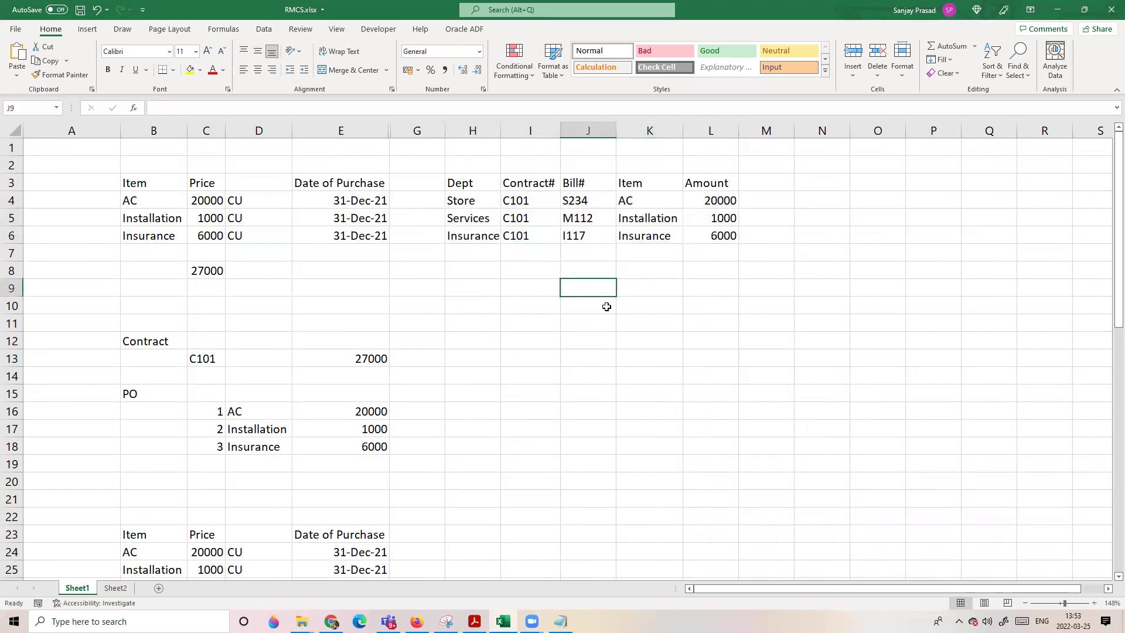
{"action": "left_click", "coordinate": [554, 306]}
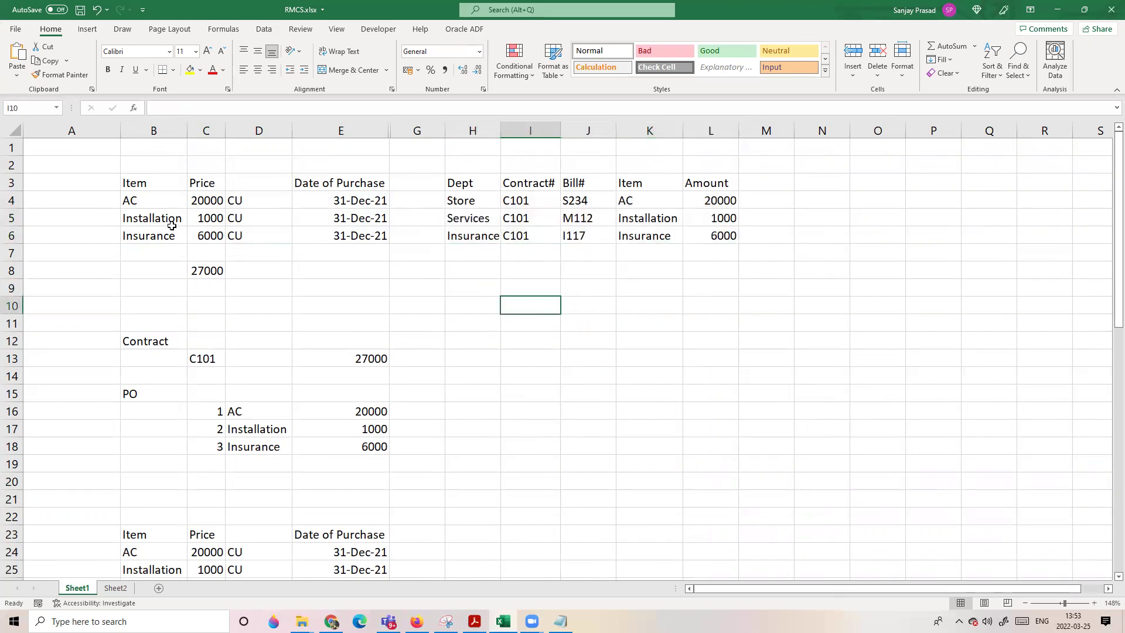
- Select the upper item table with its headers to review the purchase as a whole
{"action": "left_click_drag", "start_coordinate": [11, 183], "coordinate": [17, 240]}
{"action": "left_click", "coordinate": [146, 253]}
{"action": "left_click_drag", "start_coordinate": [165, 184], "coordinate": [375, 235]}
{"action": "left_click", "coordinate": [522, 319]}
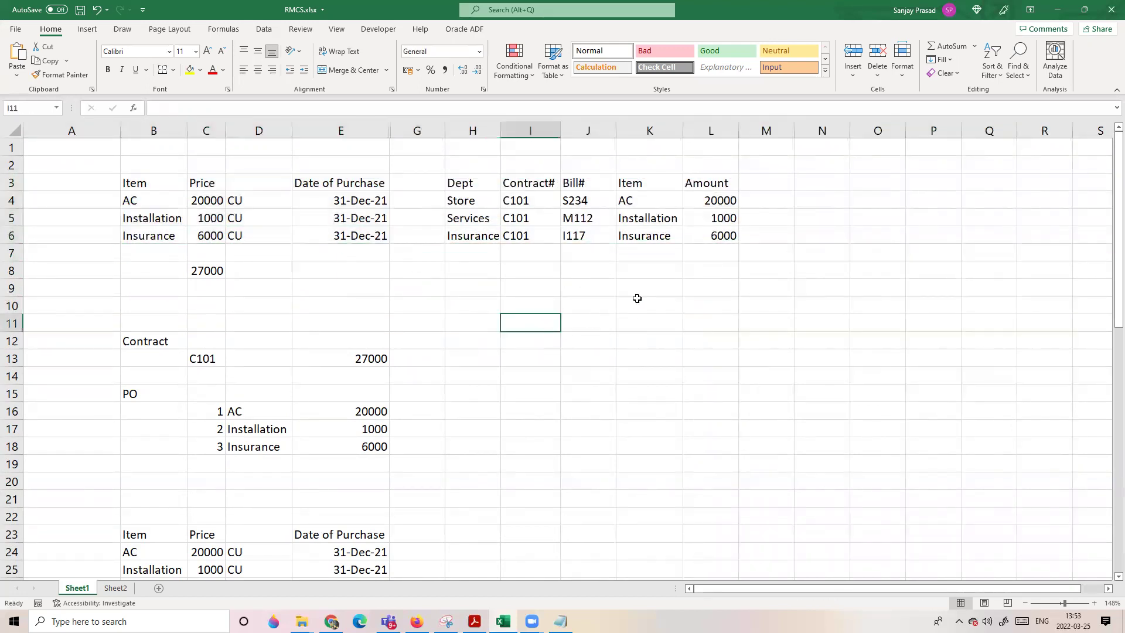
- Check the Store row's contract number and trace which bill number belongs to the Store, Services and Insurance departments
{"action": "left_click", "coordinate": [530, 201]}
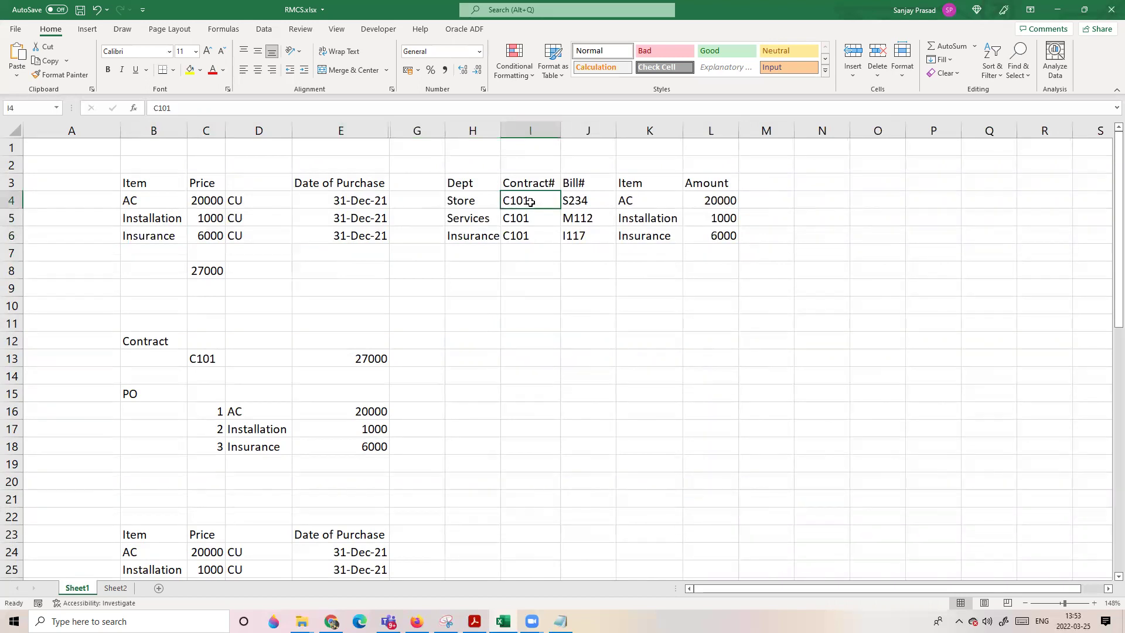
{"action": "left_click", "coordinate": [510, 284]}
{"action": "left_click", "coordinate": [477, 202]}
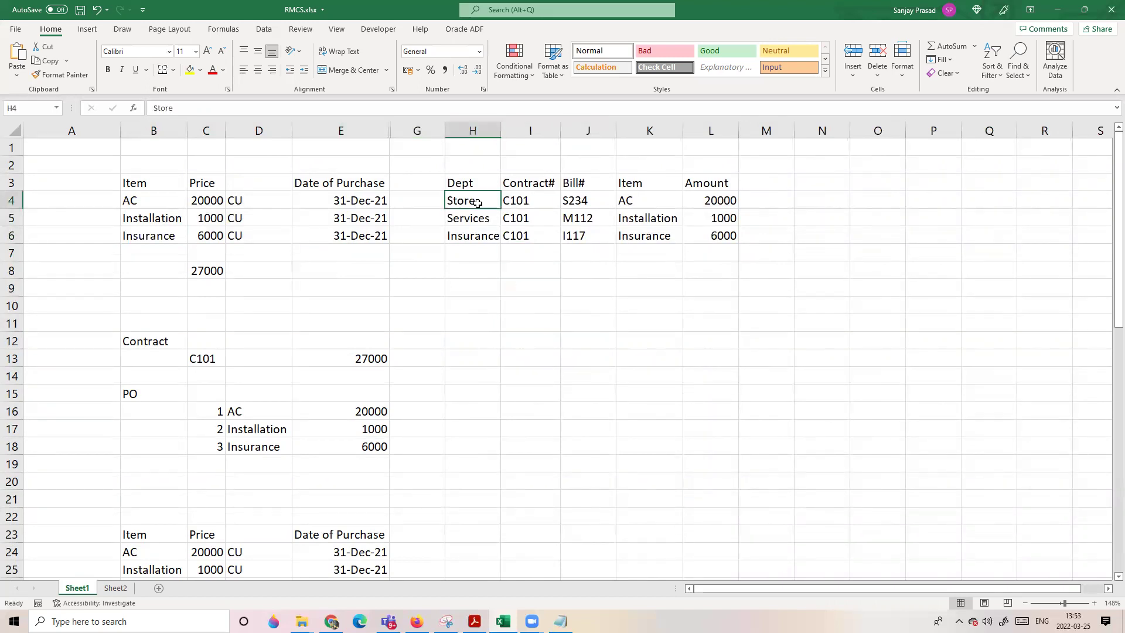
{"action": "left_click", "coordinate": [581, 202]}
{"action": "left_click", "coordinate": [584, 282]}
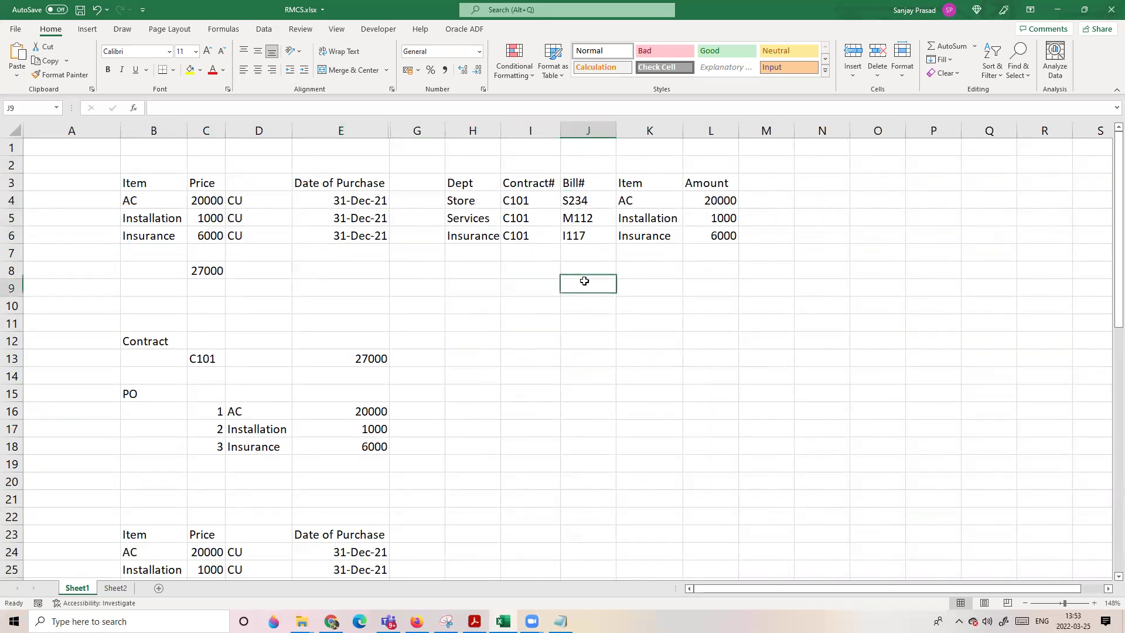
{"action": "left_click", "coordinate": [456, 219]}
{"action": "left_click", "coordinate": [579, 219]}
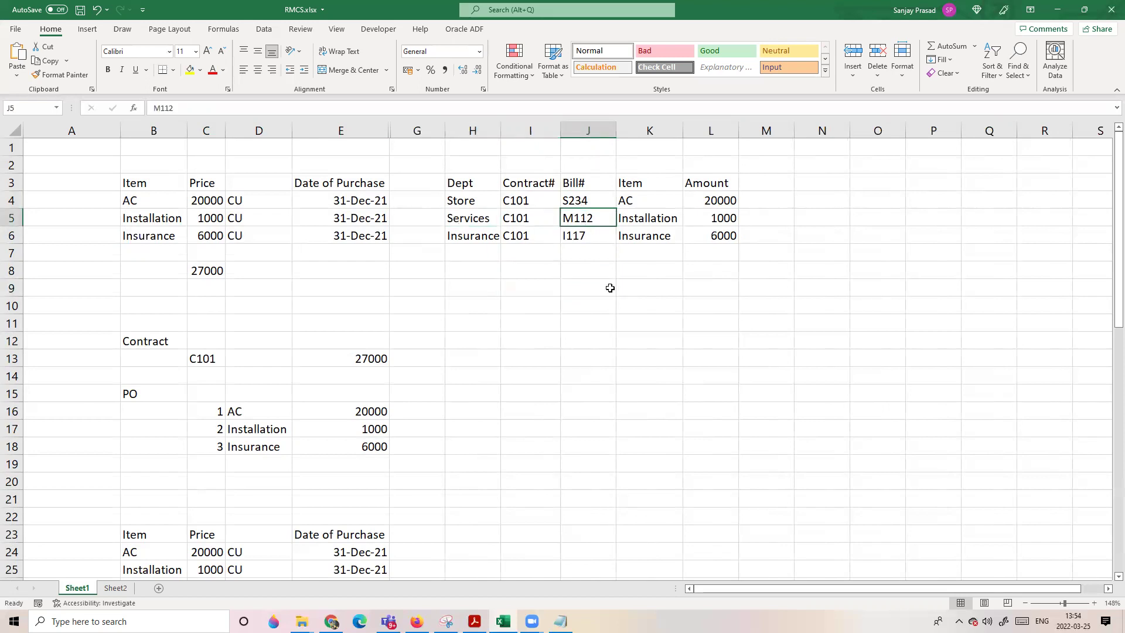
{"action": "left_click", "coordinate": [477, 237]}
{"action": "left_click", "coordinate": [586, 293]}
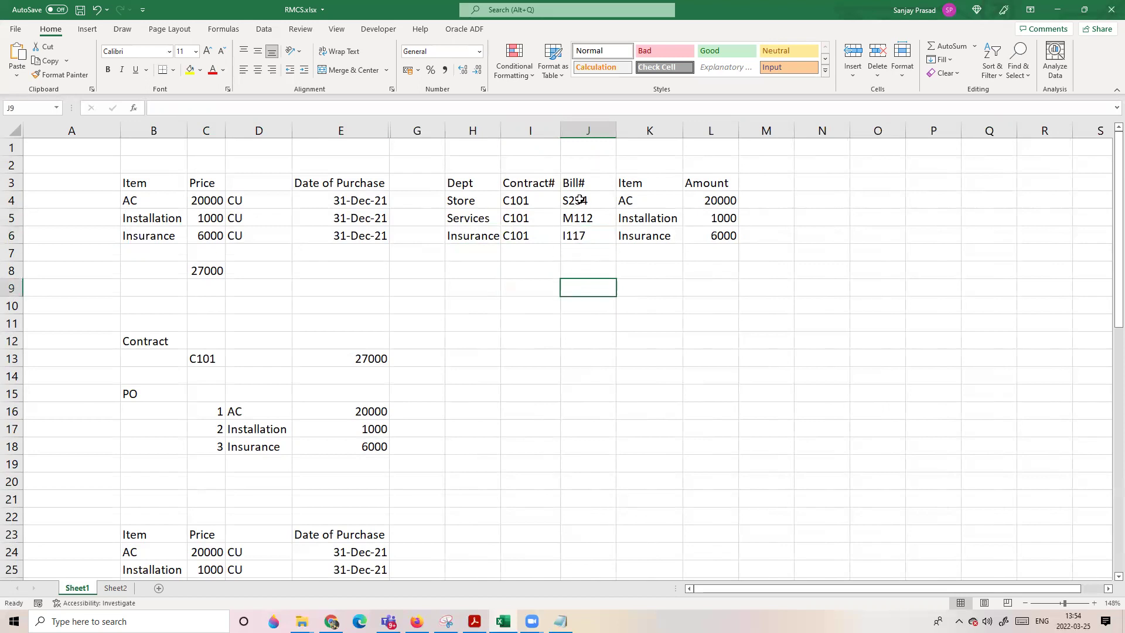
- Compare the Bill# values with the Contract# values across the three department rows
{"action": "left_click_drag", "start_coordinate": [577, 201], "coordinate": [578, 237]}
{"action": "left_click", "coordinate": [564, 269]}
{"action": "left_click_drag", "start_coordinate": [521, 202], "coordinate": [527, 231]}
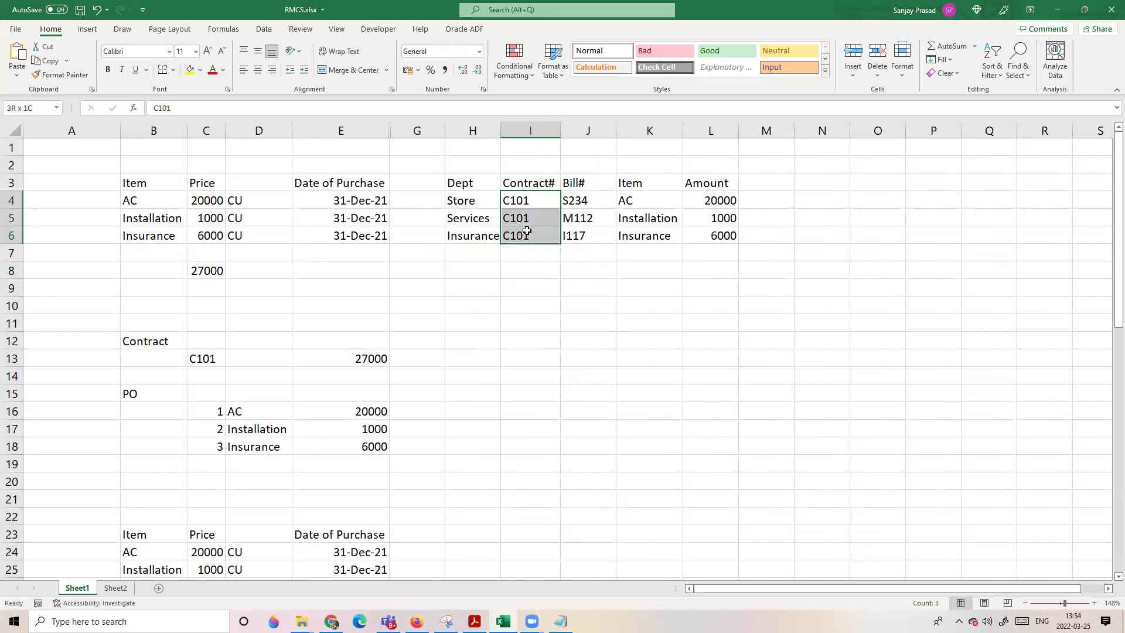
{"action": "left_click", "coordinate": [473, 220]}
{"action": "left_click", "coordinate": [527, 200]}
{"action": "left_click", "coordinate": [527, 189]}
{"action": "left_click", "coordinate": [519, 248]}
{"action": "left_click_drag", "start_coordinate": [527, 202], "coordinate": [525, 235]}
{"action": "left_click", "coordinate": [588, 323]}
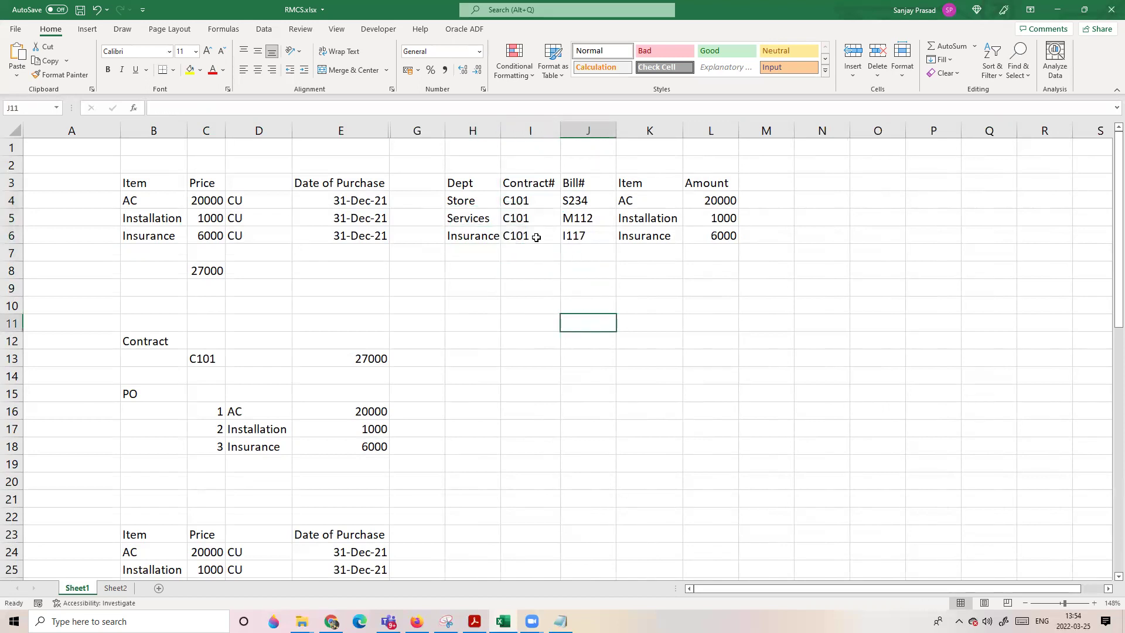
- Review the bill numbers, departments, items and amounts in the billing table one column after another
{"action": "left_click", "coordinate": [571, 264]}
{"action": "left_click", "coordinate": [581, 208]}
{"action": "left_click", "coordinate": [572, 235]}
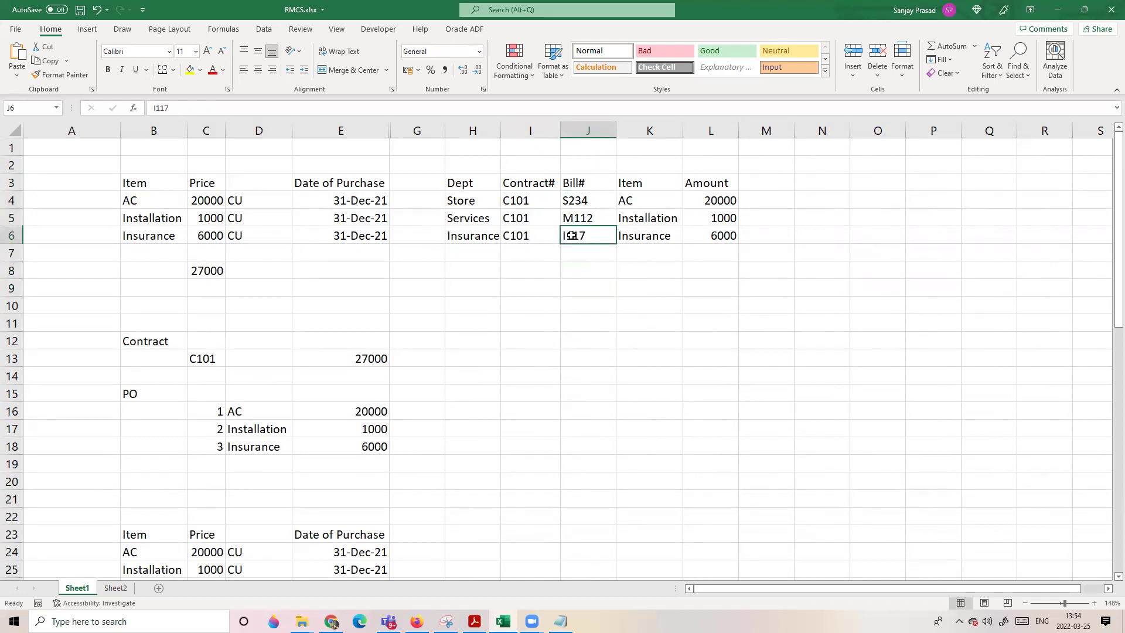
{"action": "left_click", "coordinate": [477, 201]}
{"action": "left_click", "coordinate": [468, 222]}
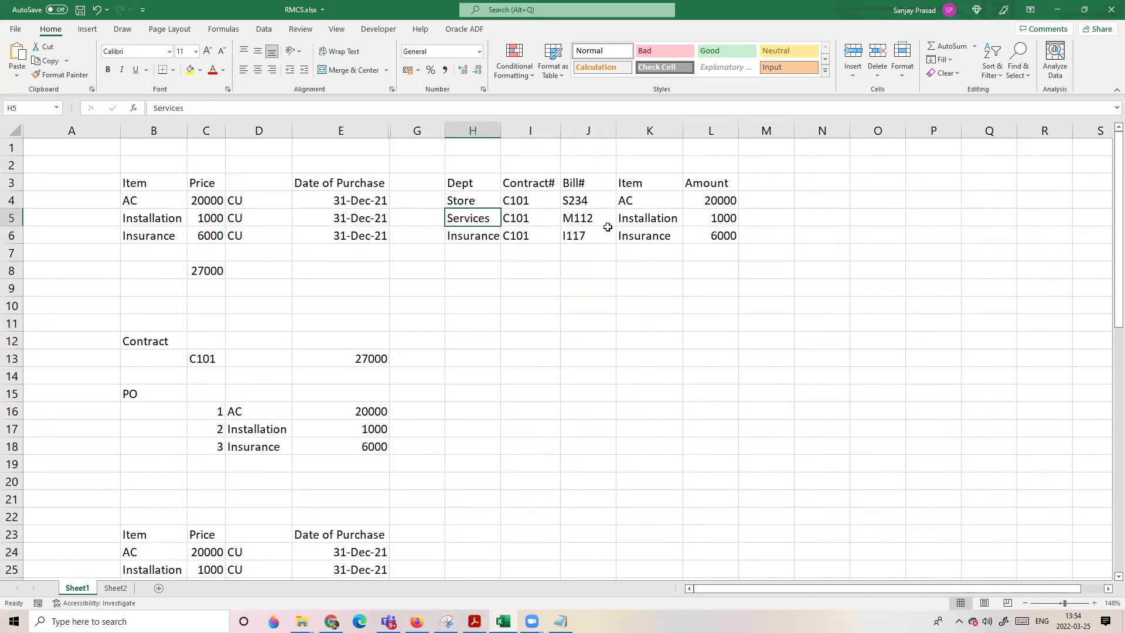
{"action": "left_click", "coordinate": [623, 206]}
{"action": "left_click_drag", "start_coordinate": [718, 204], "coordinate": [720, 236]}
{"action": "left_click", "coordinate": [465, 302]}
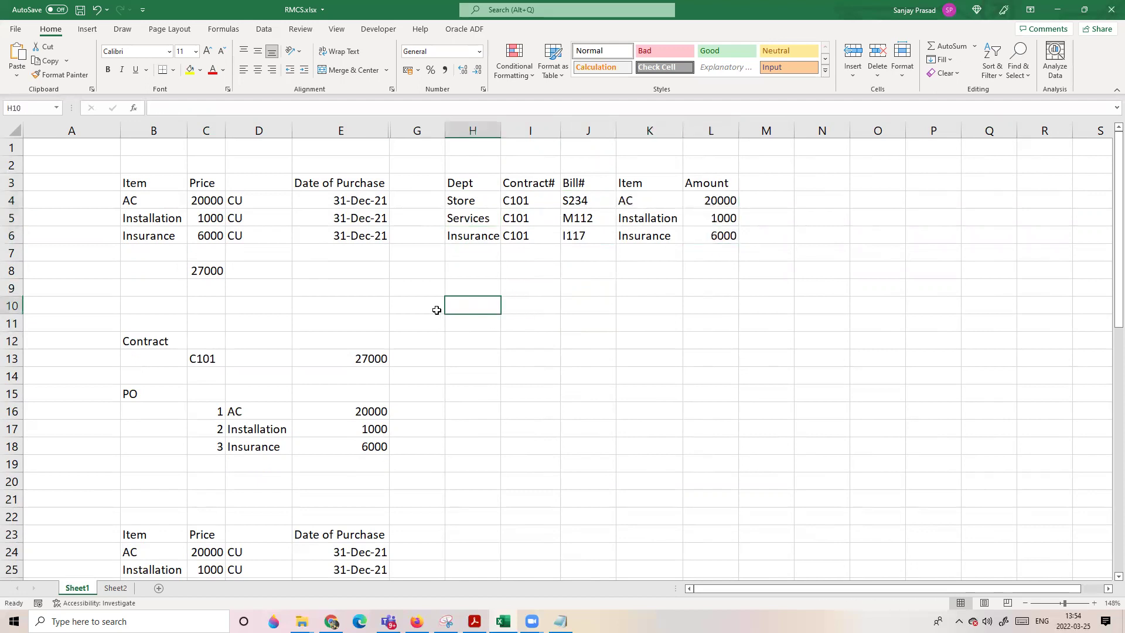
- Compare the item prices and their total in column C with the Amount values in the billing table
{"action": "left_click", "coordinate": [249, 282]}
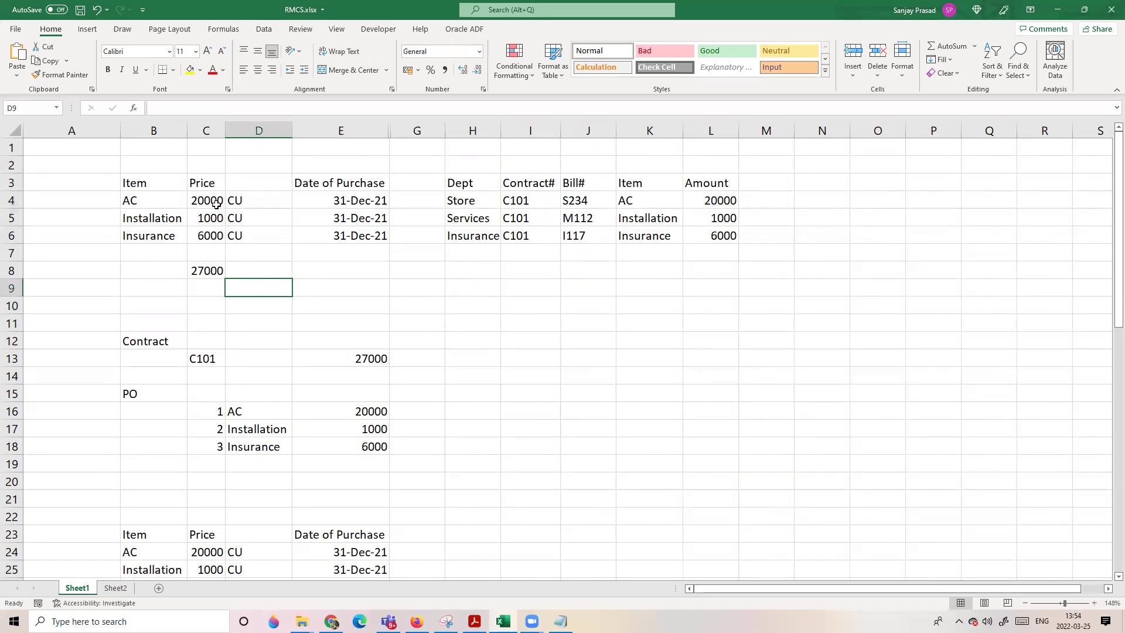
{"action": "left_click_drag", "start_coordinate": [215, 202], "coordinate": [210, 239]}
{"action": "left_click", "coordinate": [201, 271]}
{"action": "left_click", "coordinate": [708, 317]}
{"action": "left_click_drag", "start_coordinate": [718, 201], "coordinate": [720, 238]}
{"action": "left_click", "coordinate": [635, 306]}
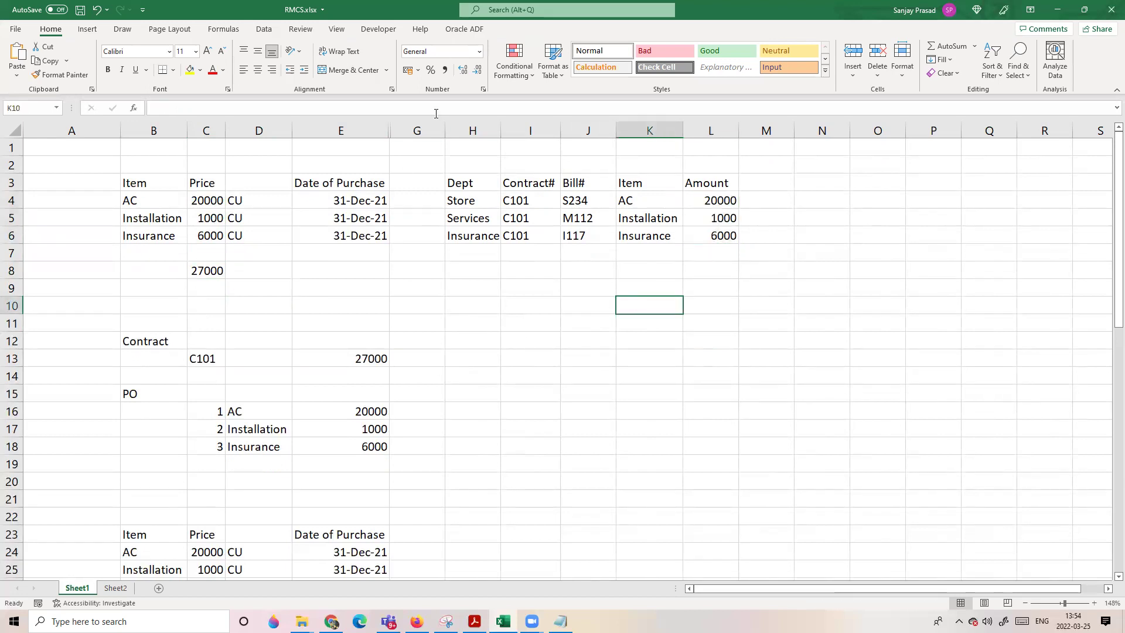
- Unhide column F with the Date of Delivery values between columns E and G
{"action": "left_click", "coordinate": [369, 131]}
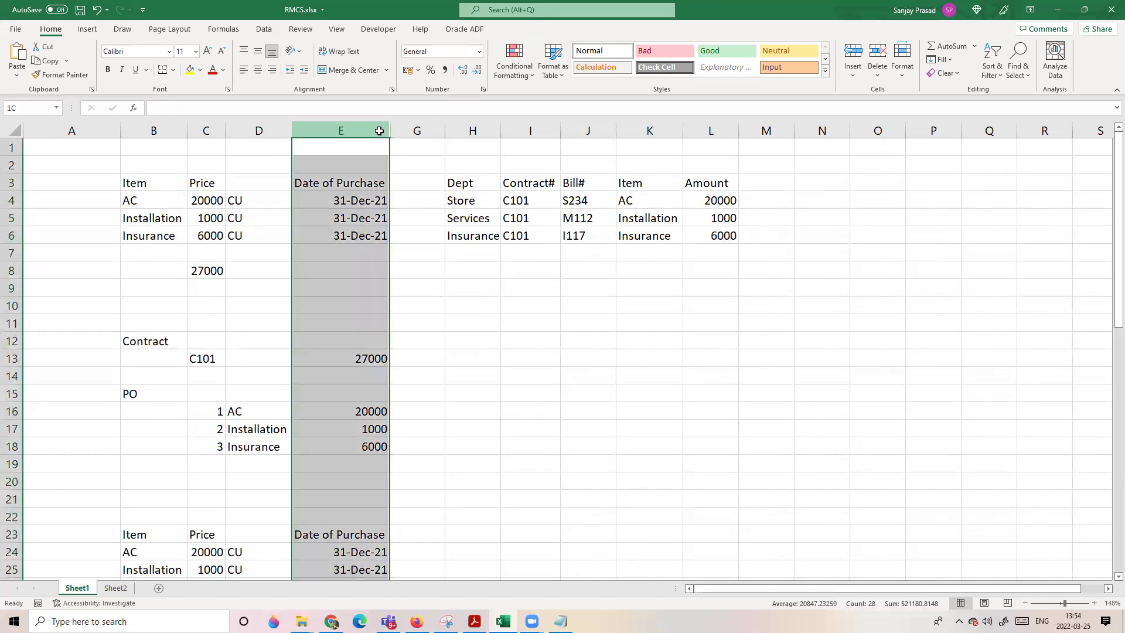
{"action": "left_click", "coordinate": [396, 208]}
{"action": "left_click_drag", "start_coordinate": [376, 130], "coordinate": [416, 131]}
{"action": "right_click", "coordinate": [368, 193]}
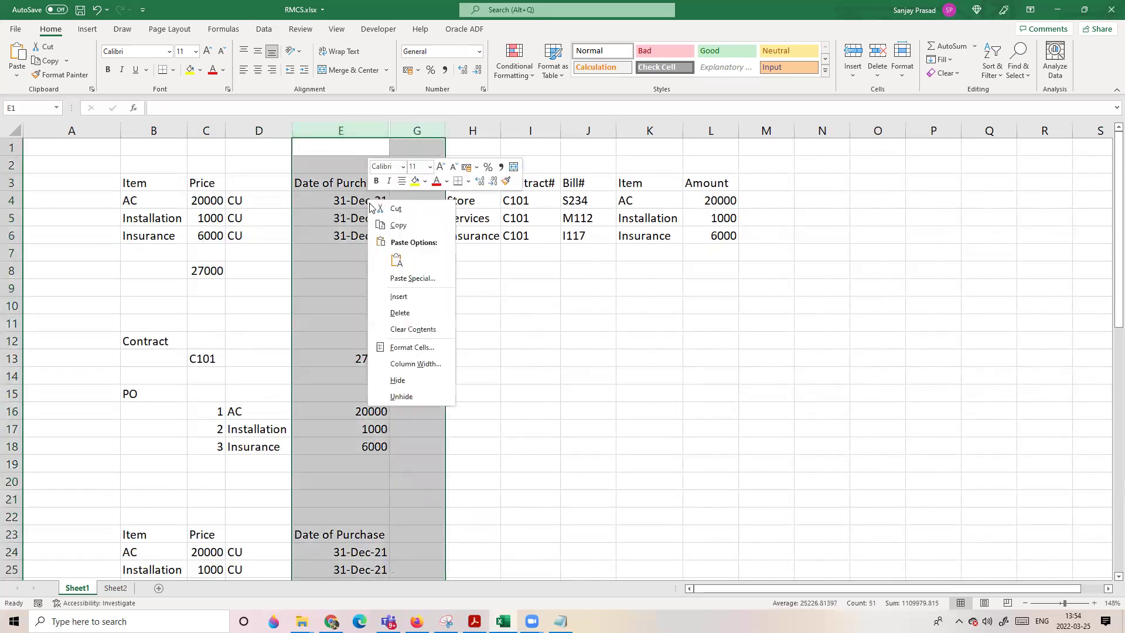
{"action": "left_click", "coordinate": [402, 397]}
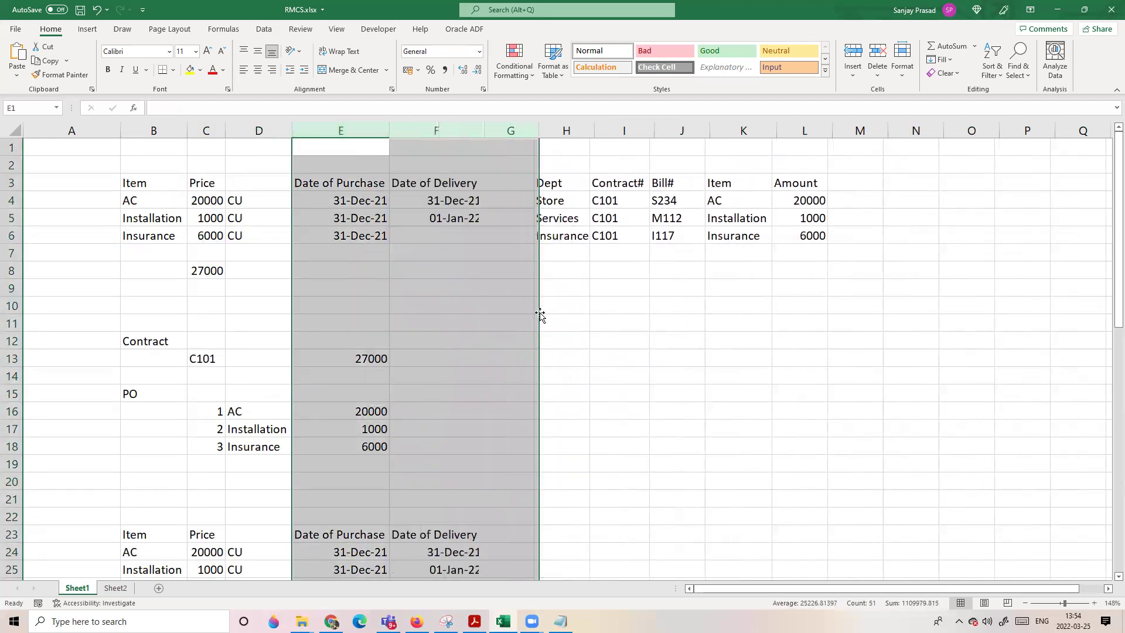
{"action": "left_click", "coordinate": [554, 305]}
- Compare the AC item's Date of Purchase with its Date of Delivery
{"action": "left_click", "coordinate": [369, 262]}
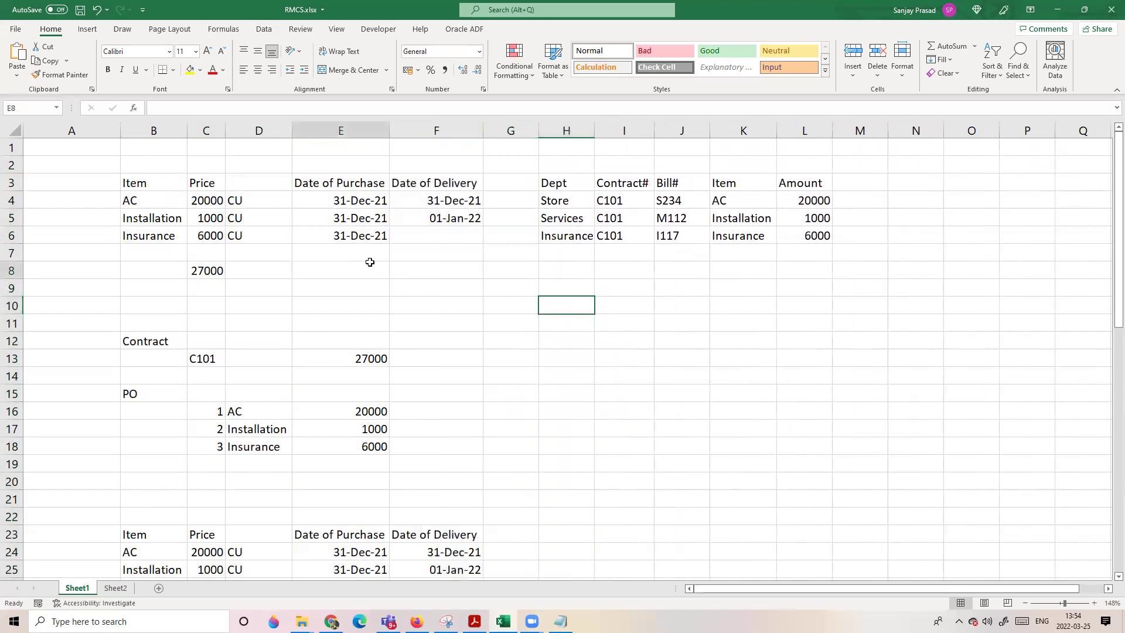
{"action": "left_click", "coordinate": [364, 204]}
{"action": "left_click", "coordinate": [427, 200]}
{"action": "left_click", "coordinate": [347, 202]}
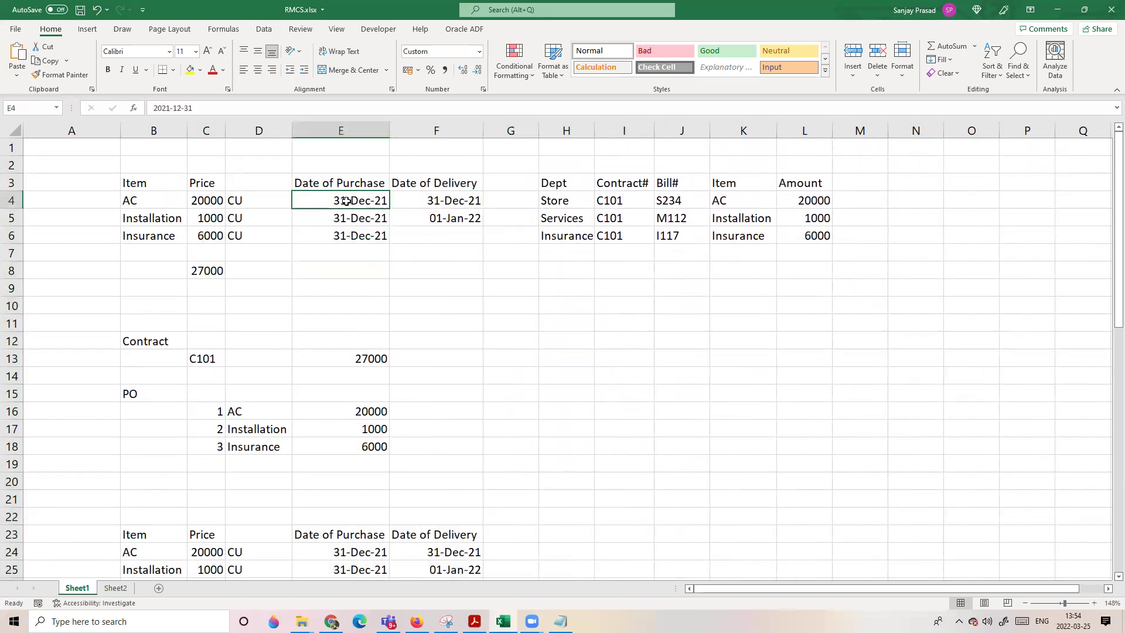
{"action": "left_click", "coordinate": [418, 272]}
{"action": "left_click", "coordinate": [443, 200]}
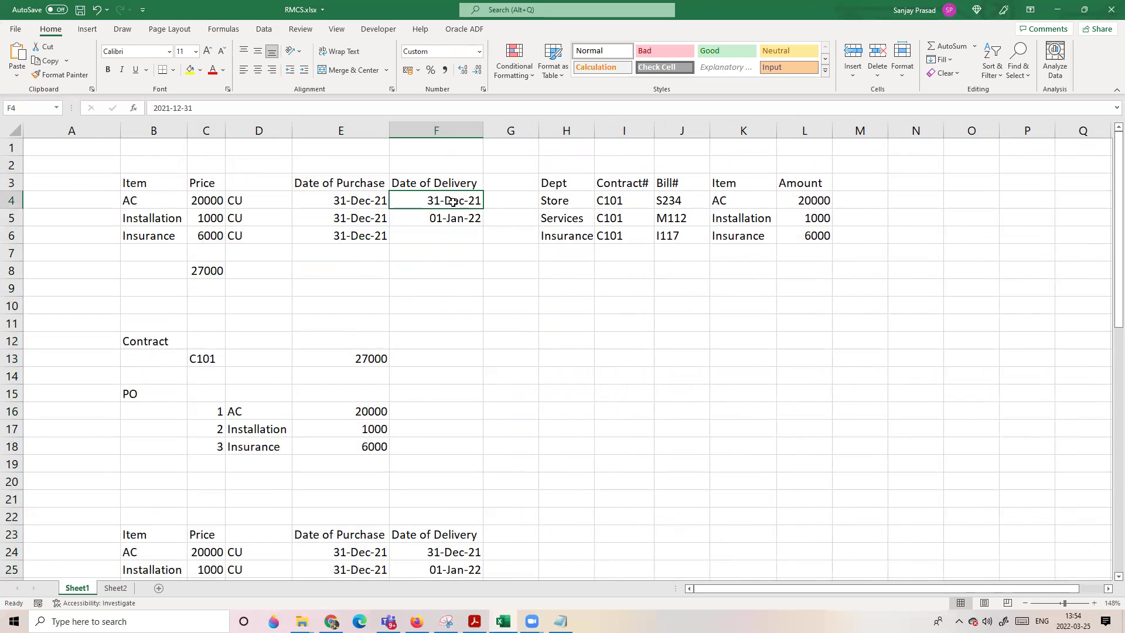
{"action": "left_click", "coordinate": [443, 286]}
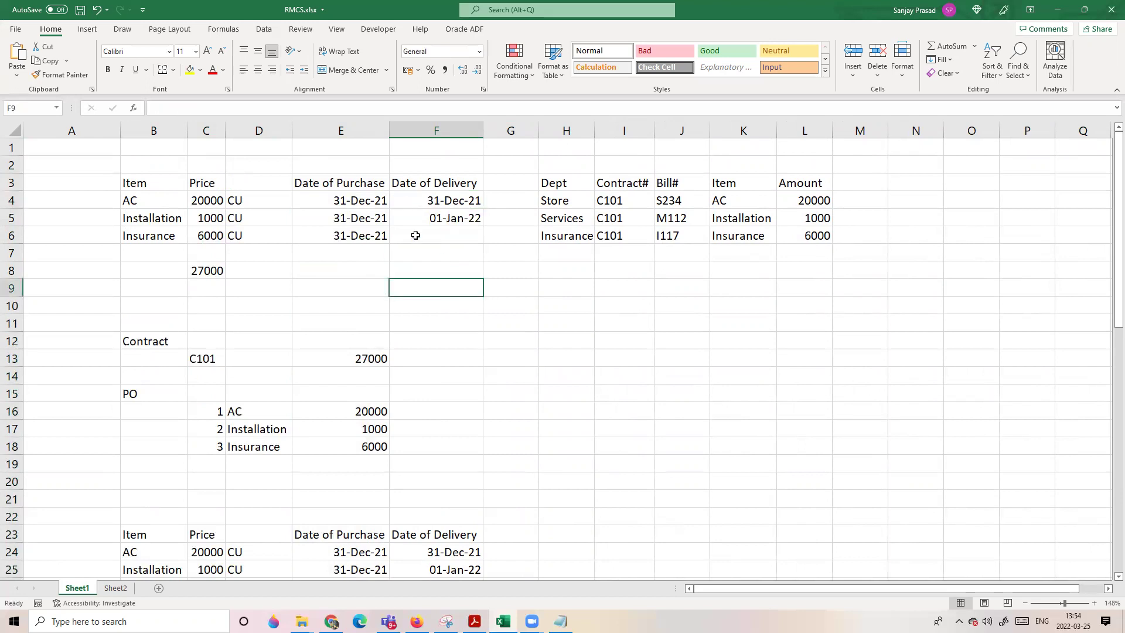
- Examine the Date of Delivery values of the AC and Installation items in column F
{"action": "left_click", "coordinate": [512, 298]}
{"action": "left_click", "coordinate": [451, 203]}
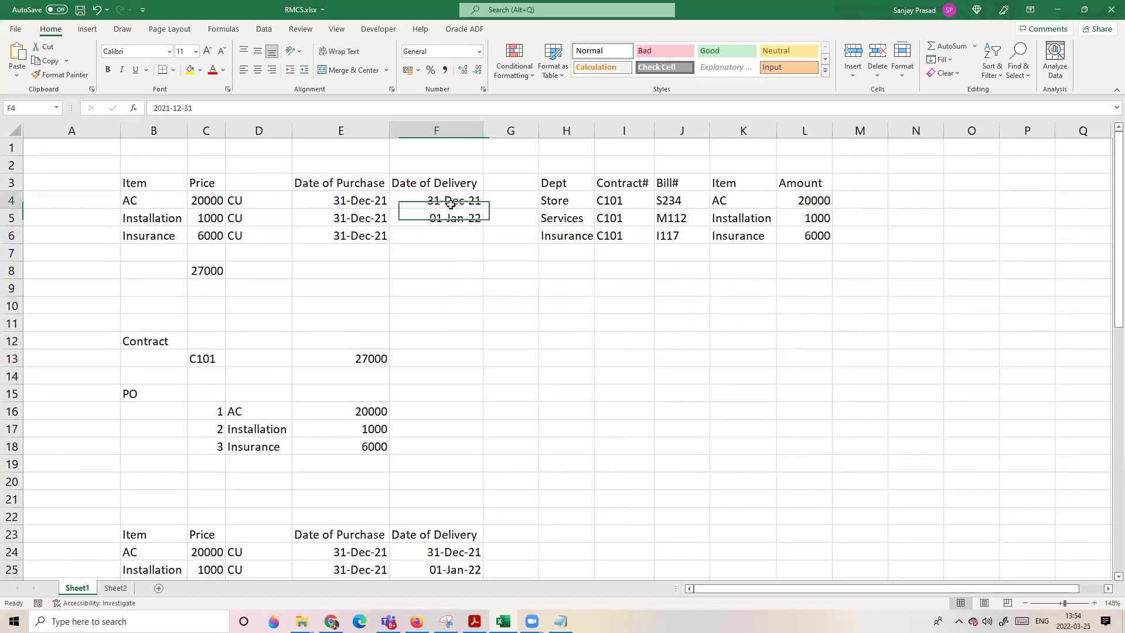
{"action": "left_click", "coordinate": [449, 222]}
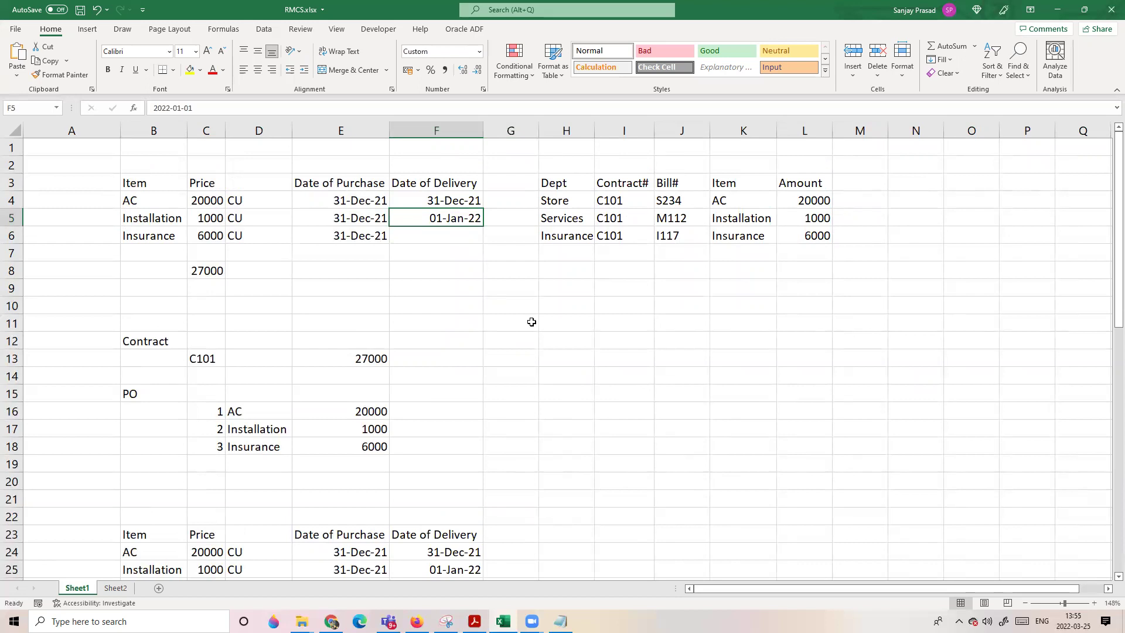
{"action": "left_click", "coordinate": [503, 303]}
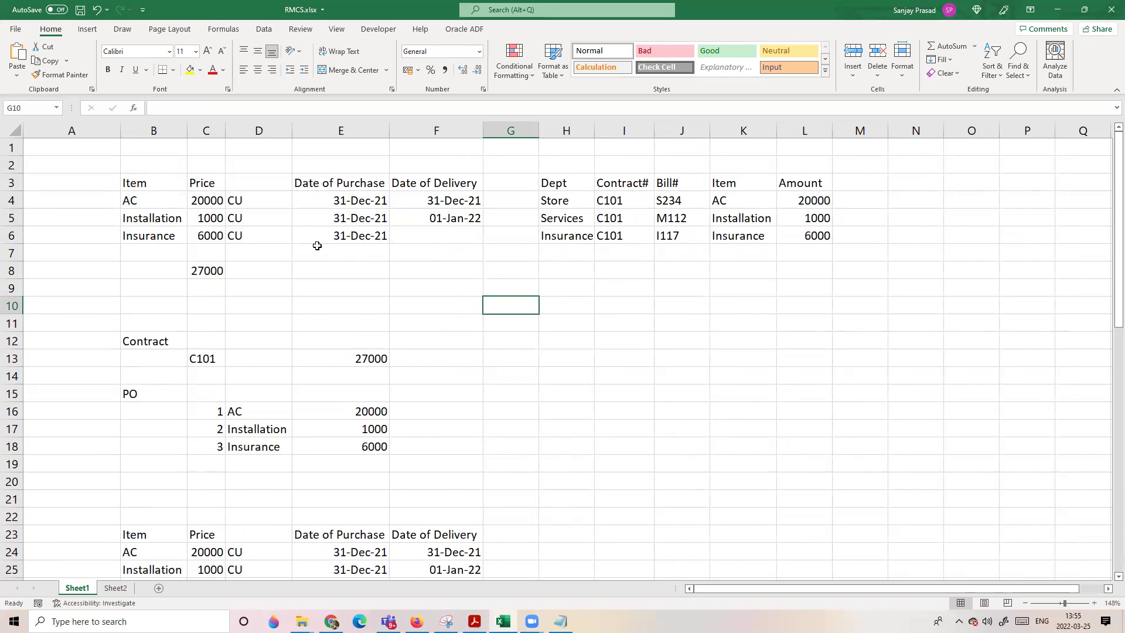
{"action": "left_click", "coordinate": [432, 272]}
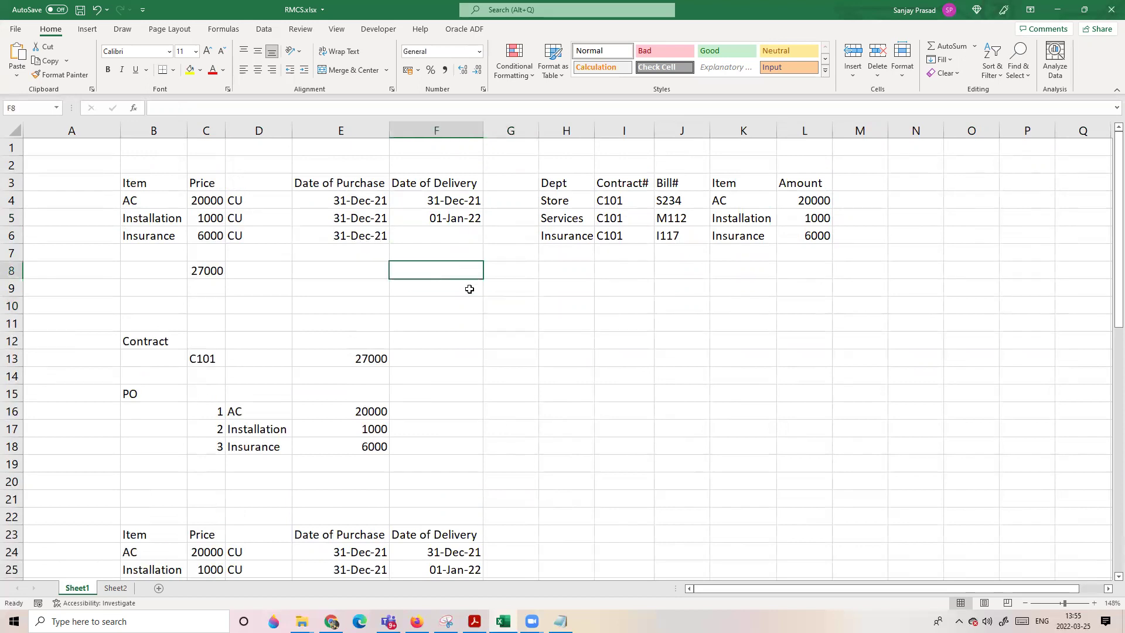
- Compare the AC item's price in column C with its Date of Delivery
{"action": "left_click", "coordinate": [350, 258]}
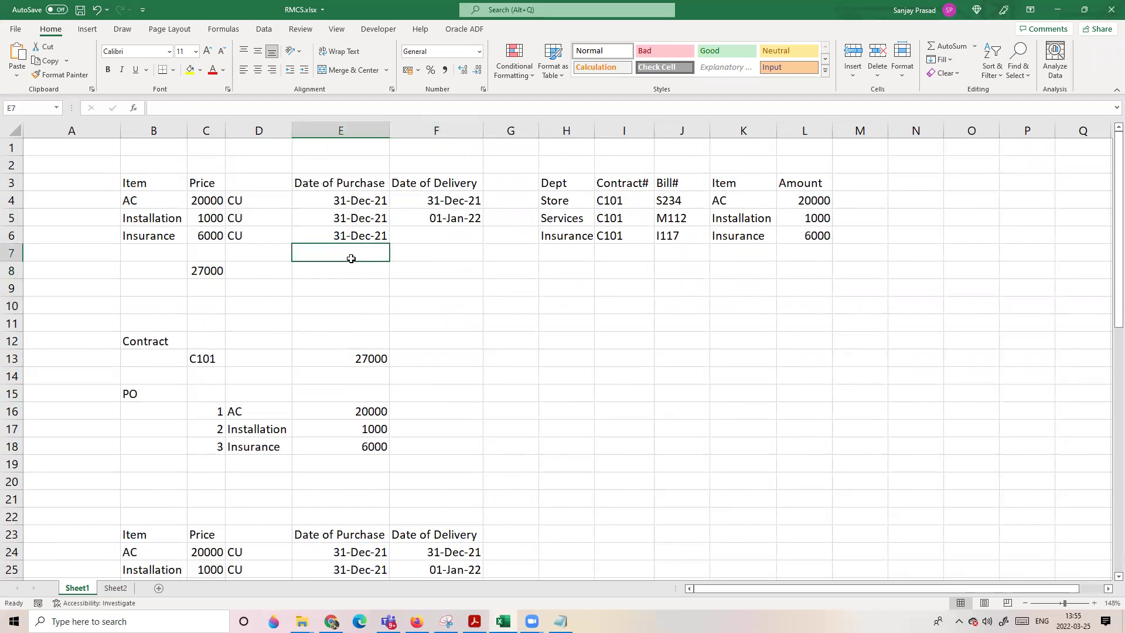
{"action": "left_click", "coordinate": [211, 201]}
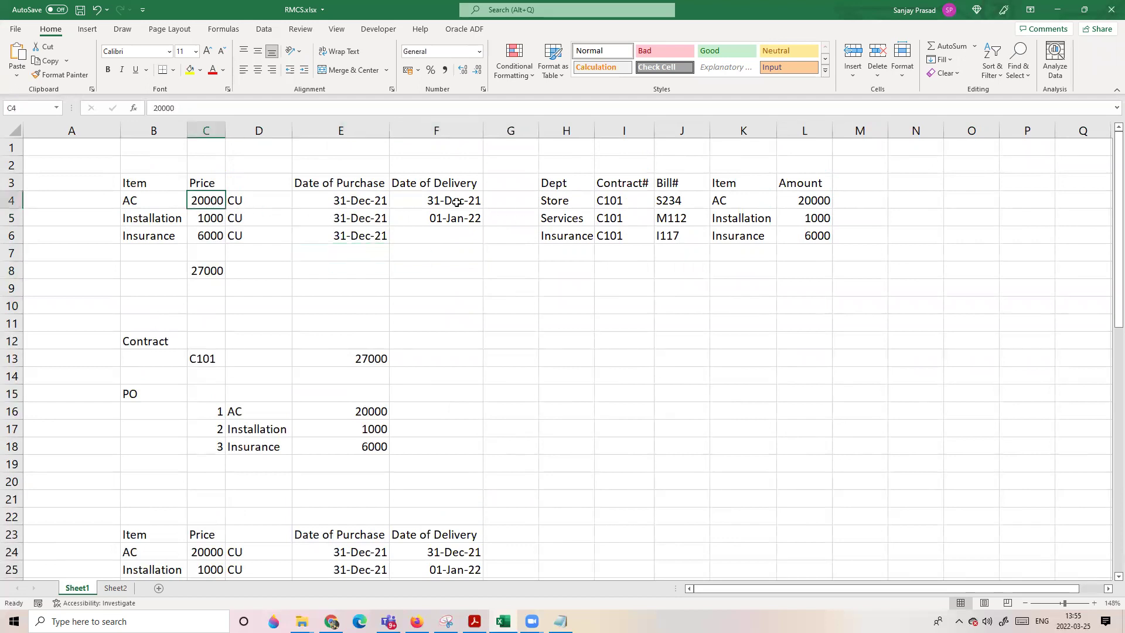
{"action": "left_click", "coordinate": [457, 203]}
{"action": "left_click", "coordinate": [469, 281]}
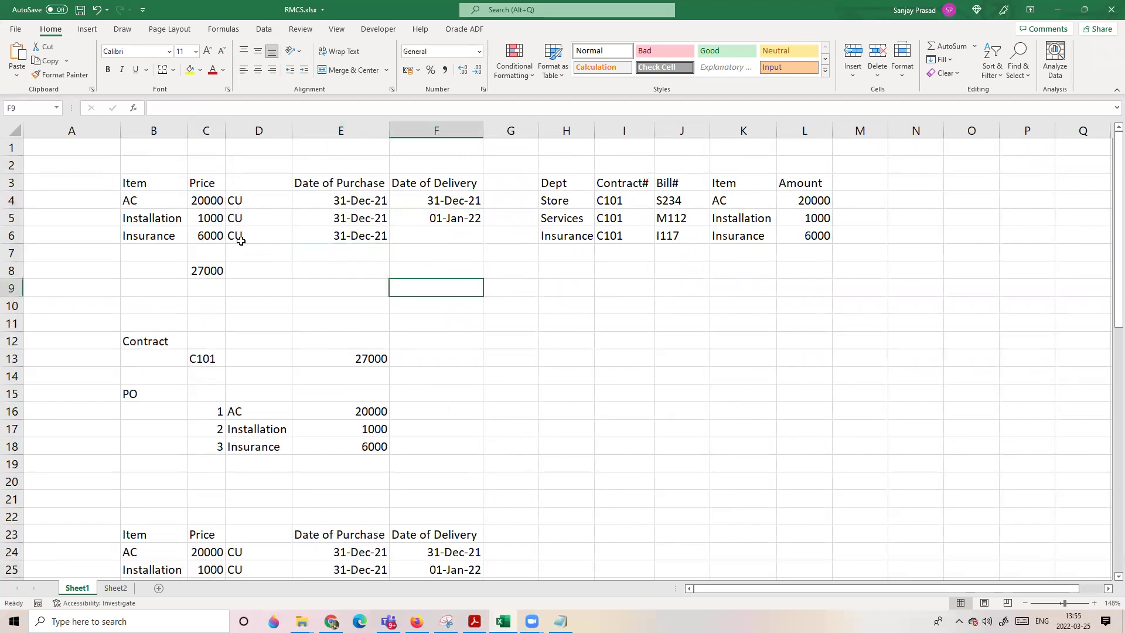
- Compare the Installation item's price and Date of Purchase with its Date of Delivery in row 5
{"action": "left_click", "coordinate": [205, 218]}
{"action": "left_click", "coordinate": [287, 281]}
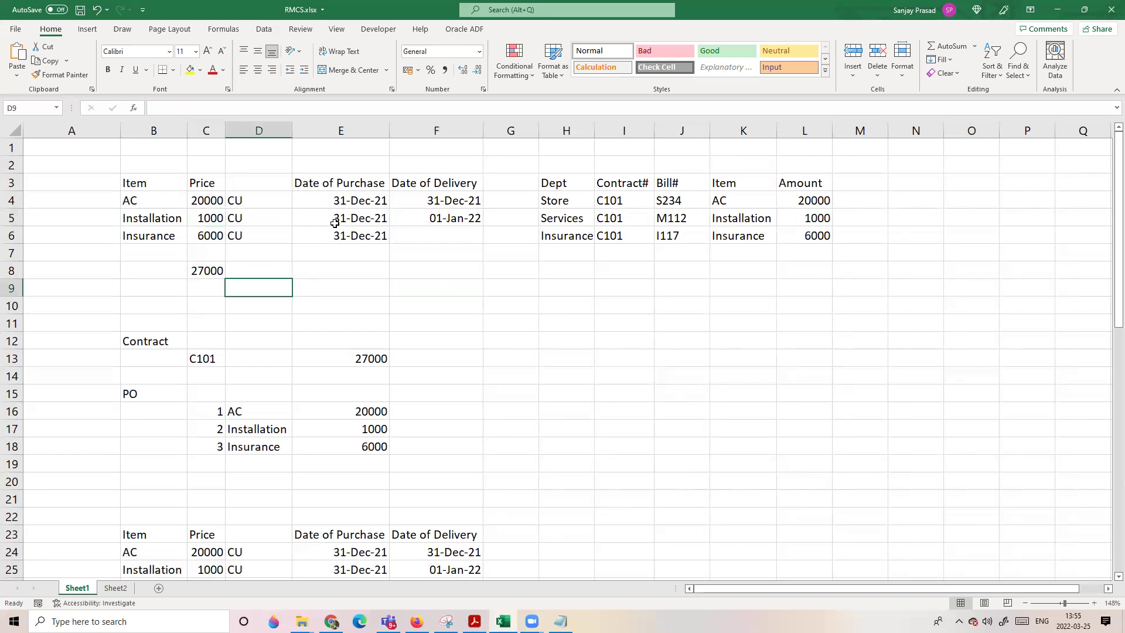
{"action": "left_click", "coordinate": [334, 220]}
{"action": "left_click", "coordinate": [357, 273]}
{"action": "left_click", "coordinate": [219, 218]}
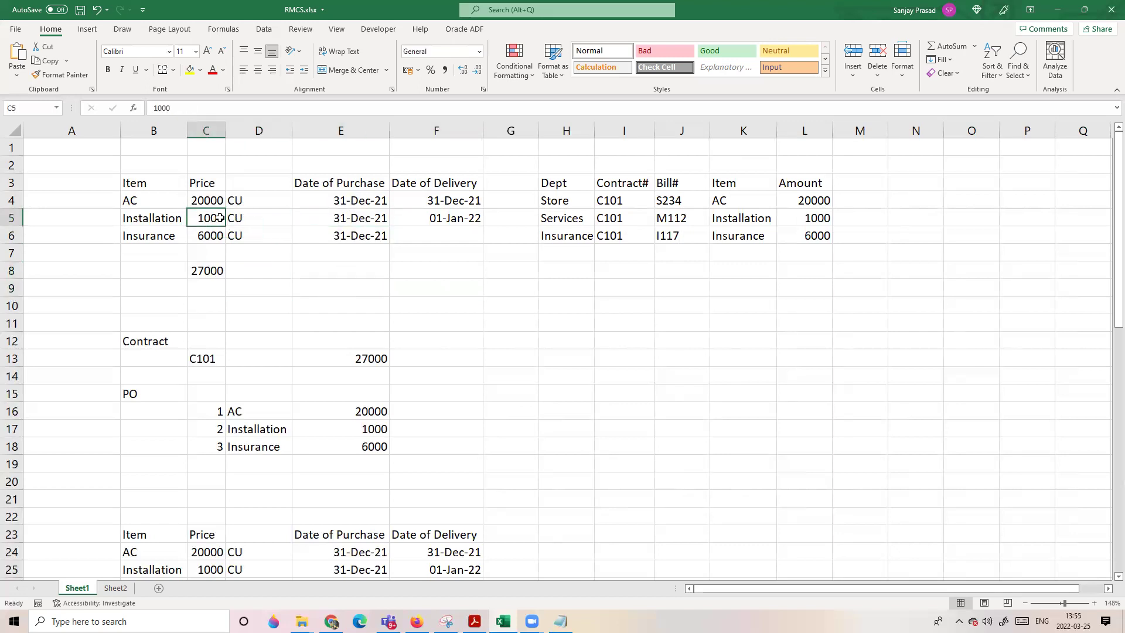
{"action": "left_click", "coordinate": [433, 287]}
{"action": "left_click", "coordinate": [456, 218]}
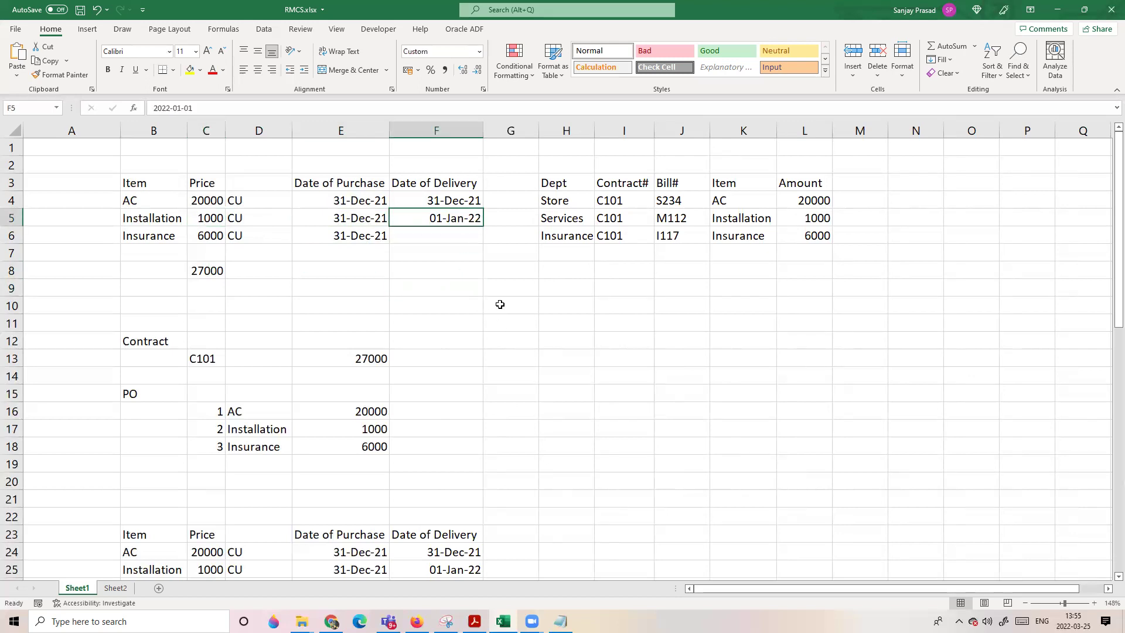
{"action": "left_click", "coordinate": [500, 304]}
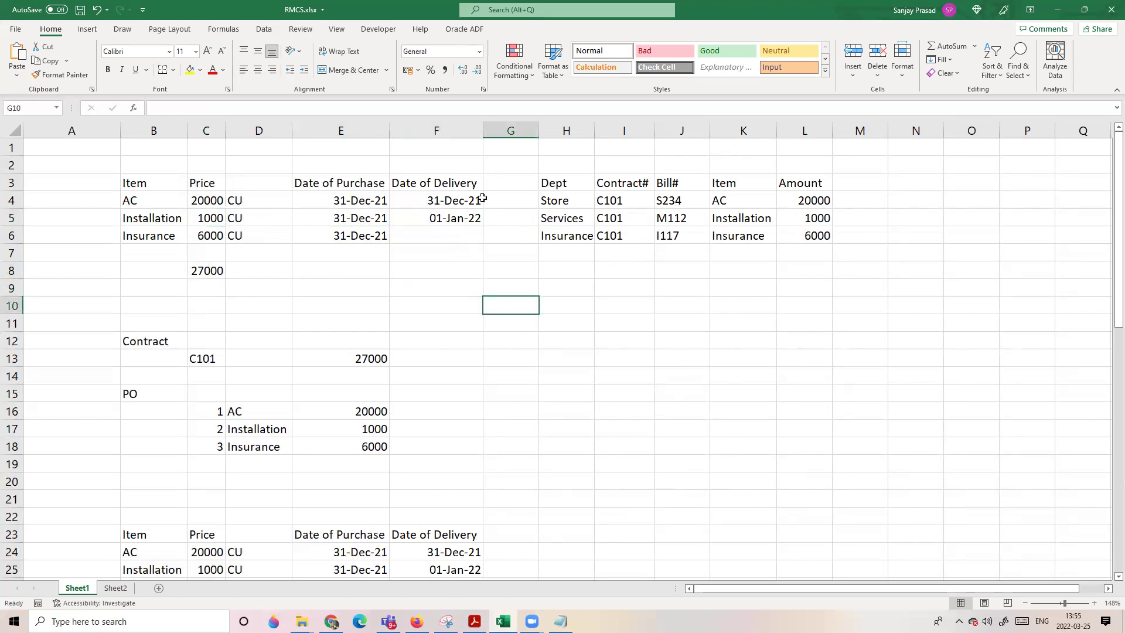
- Review the AC and Installation rows from item name across to Date of Delivery, and compare their delivery dates
{"action": "left_click", "coordinate": [437, 253]}
{"action": "left_click", "coordinate": [351, 203]}
{"action": "left_click_drag", "start_coordinate": [351, 203], "coordinate": [468, 203]}
{"action": "left_click", "coordinate": [437, 267]}
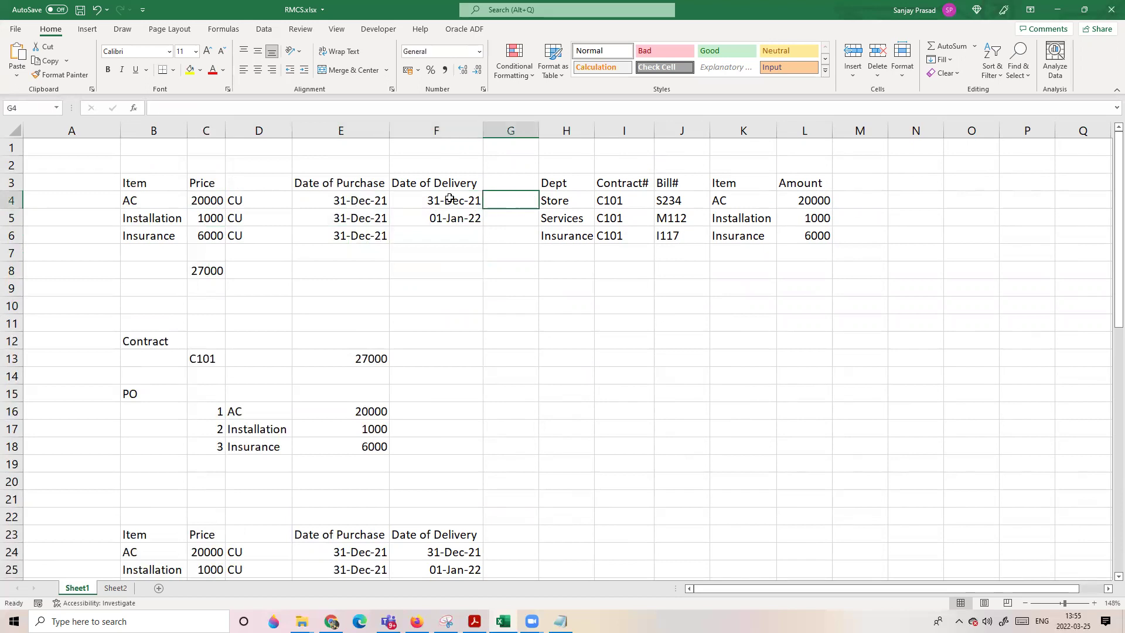
{"action": "left_click_drag", "start_coordinate": [148, 200], "coordinate": [436, 201]}
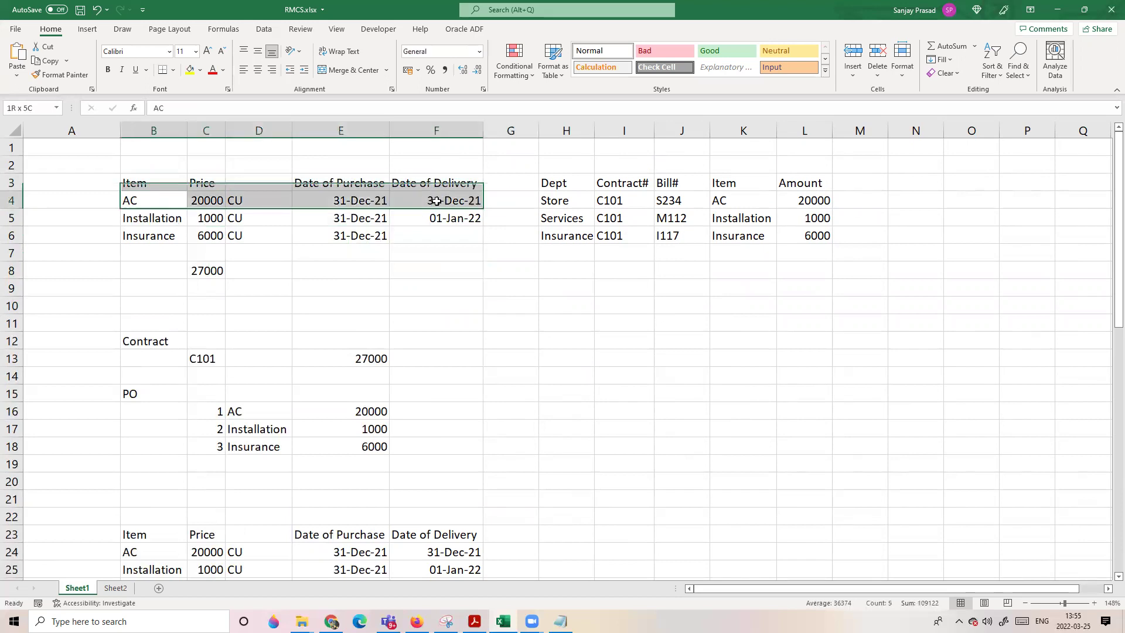
{"action": "left_click", "coordinate": [135, 215]}
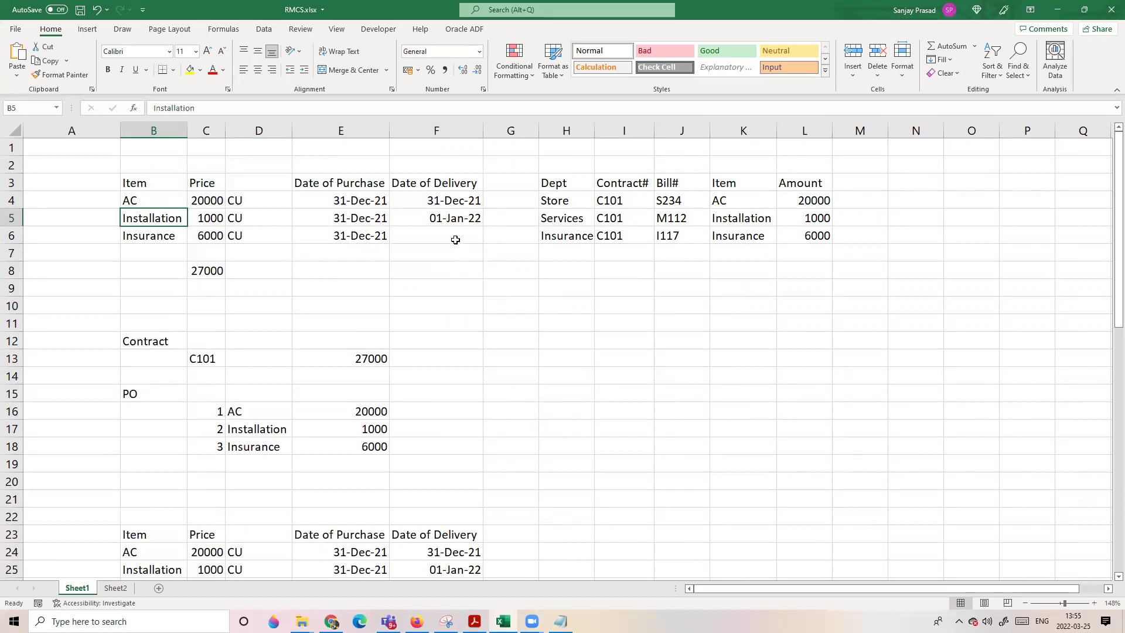
{"action": "left_click", "coordinate": [457, 220], "text": "shift"}
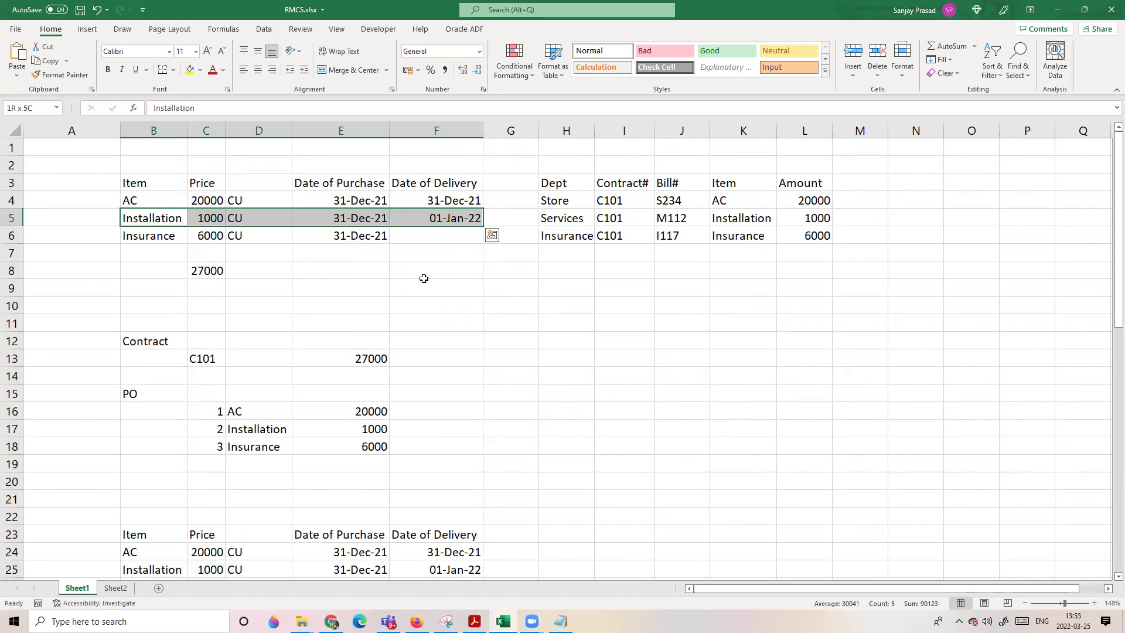
{"action": "left_click", "coordinate": [442, 269]}
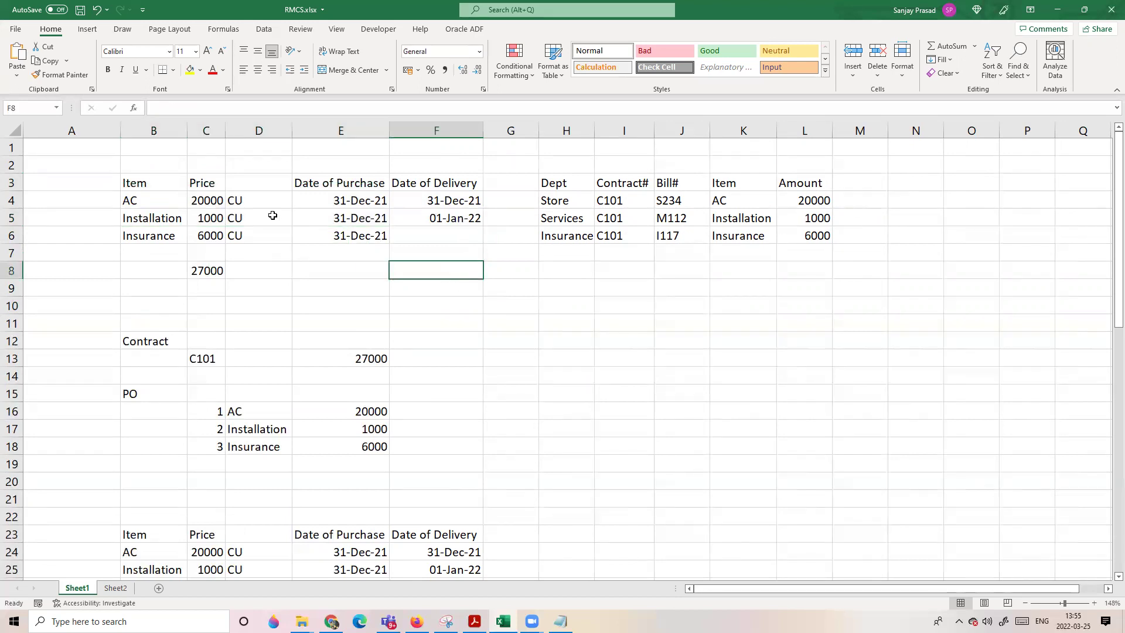
{"action": "left_click", "coordinate": [167, 204]}
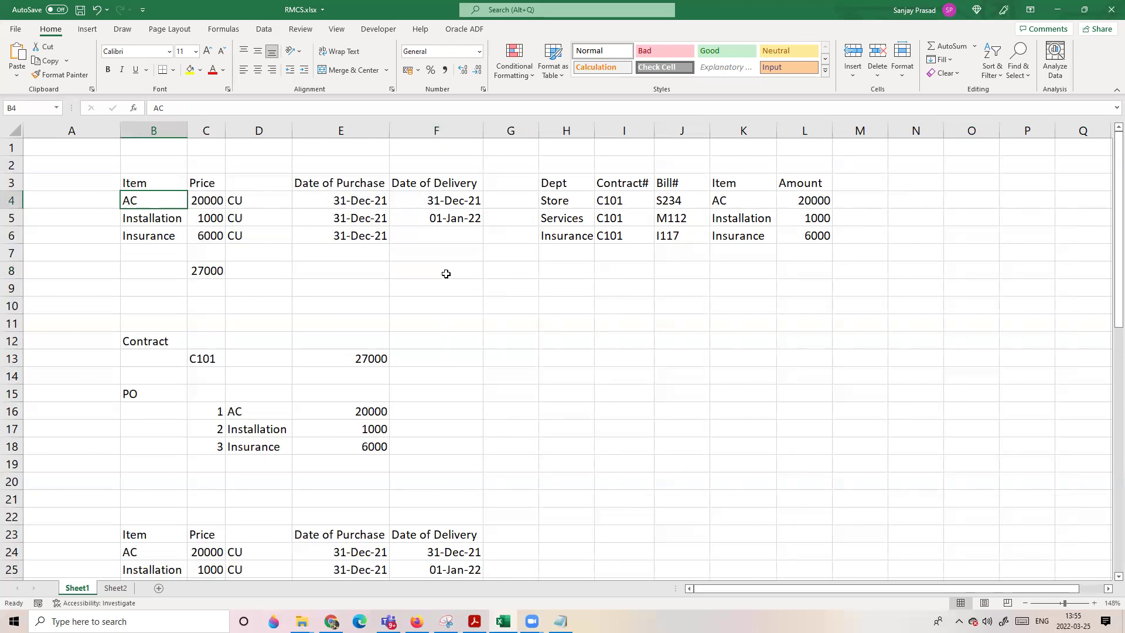
{"action": "left_click", "coordinate": [445, 271]}
{"action": "left_click_drag", "start_coordinate": [450, 202], "coordinate": [453, 220]}
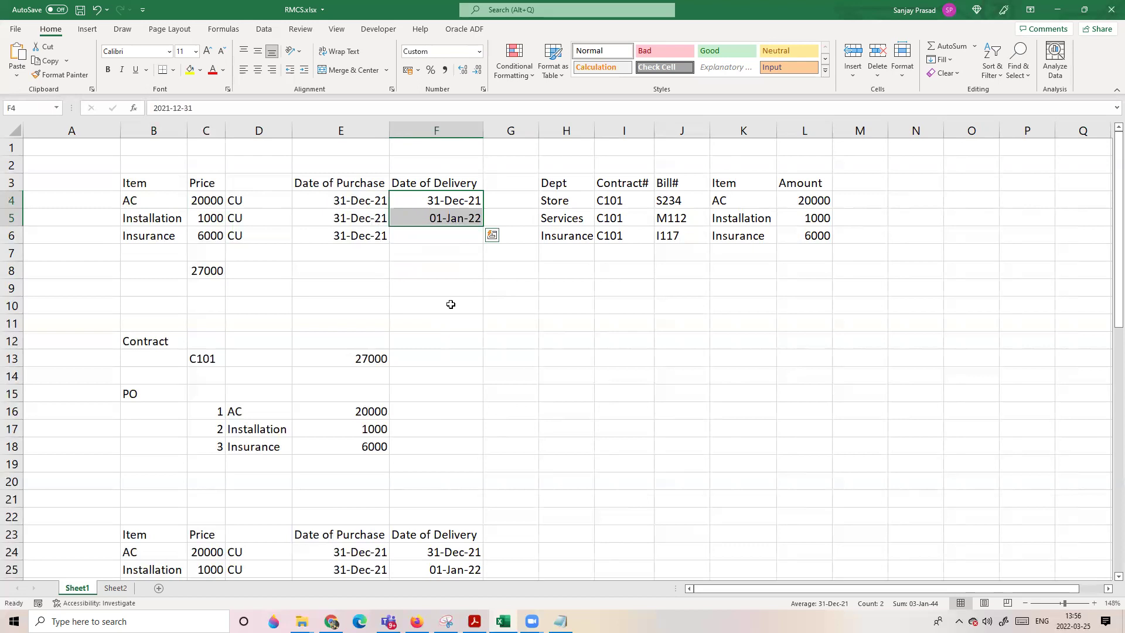
{"action": "left_click", "coordinate": [460, 270]}
- Examine the billing table in columns H to L, checking the Store and Services departments against the Installation item's delivery date
{"action": "left_click_drag", "start_coordinate": [552, 202], "coordinate": [791, 231]}
{"action": "left_click", "coordinate": [624, 287]}
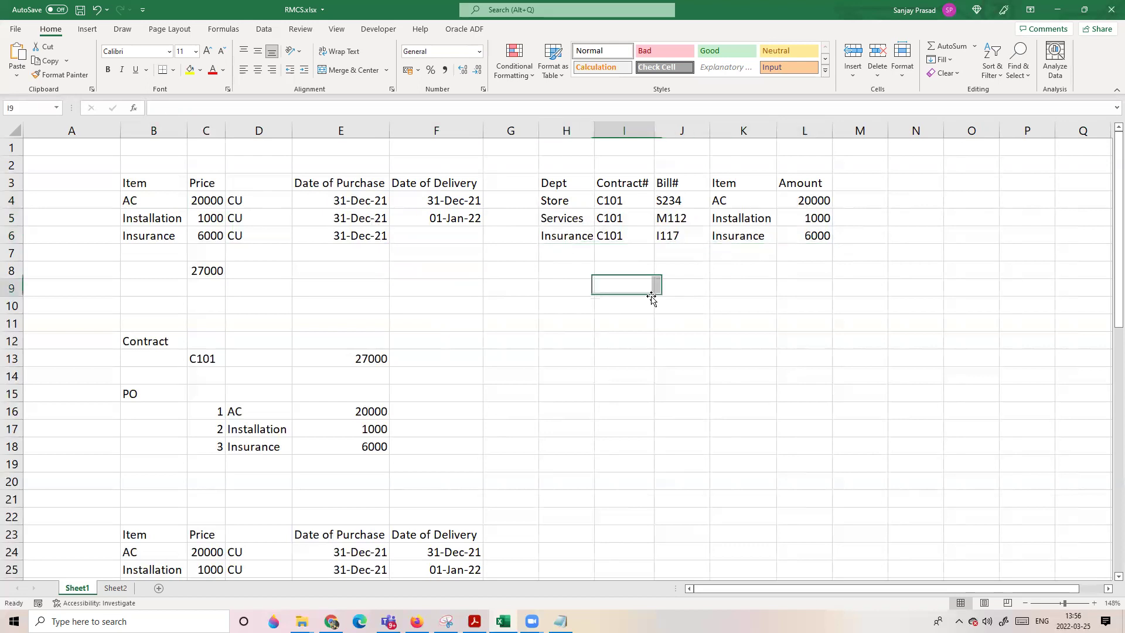
{"action": "left_click", "coordinate": [454, 220]}
{"action": "left_click", "coordinate": [462, 300]}
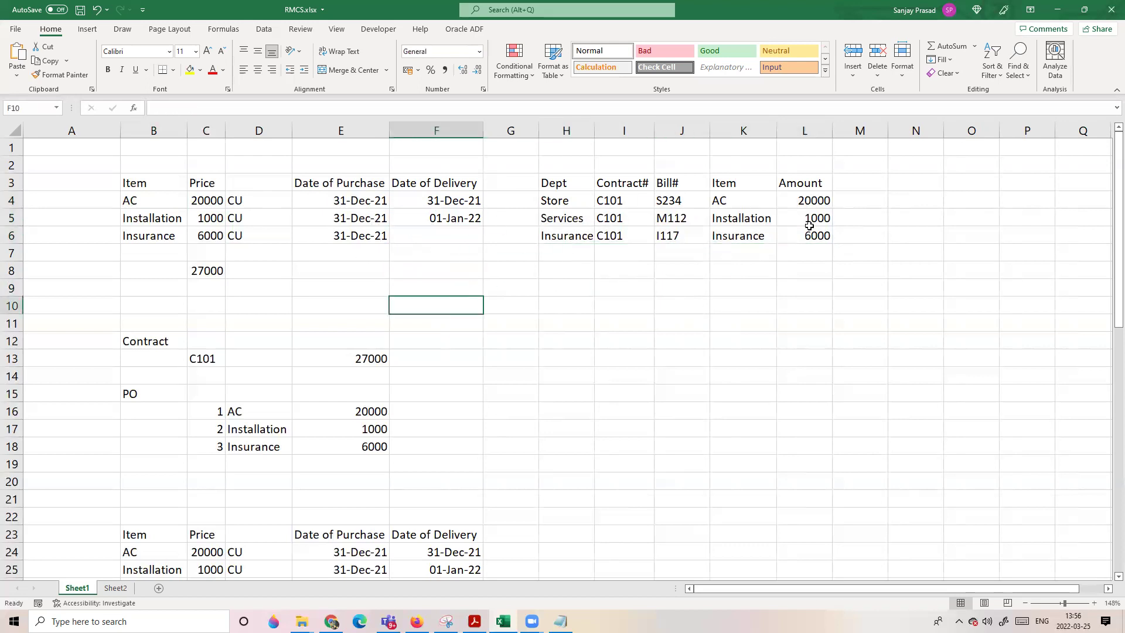
{"action": "left_click", "coordinate": [549, 218]}
{"action": "left_click", "coordinate": [603, 320]}
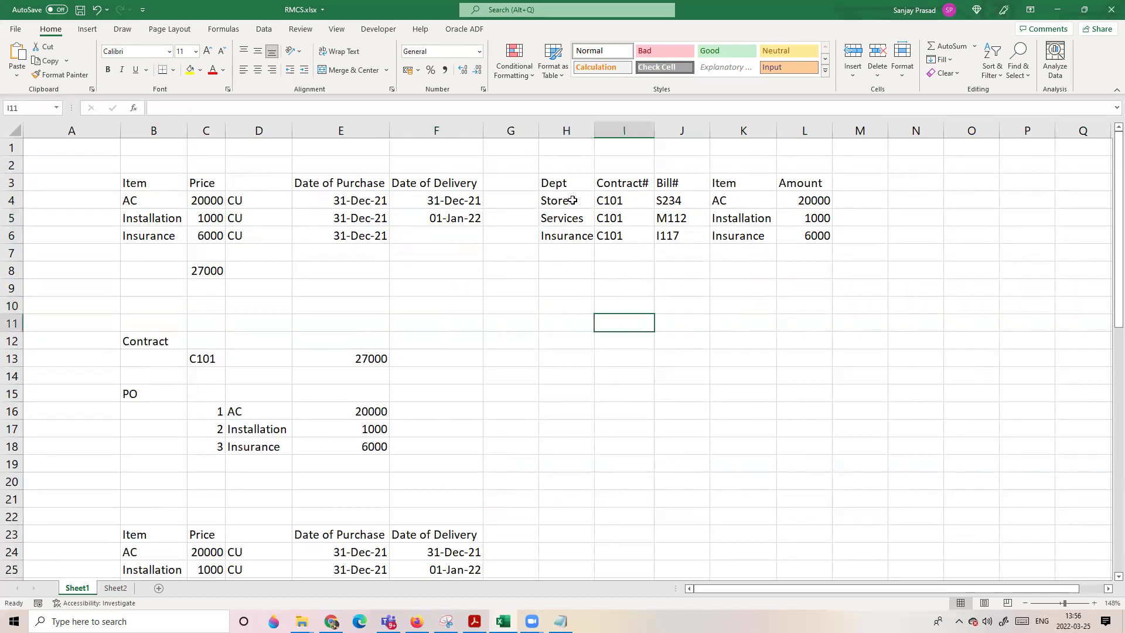
{"action": "left_click", "coordinate": [573, 200]}
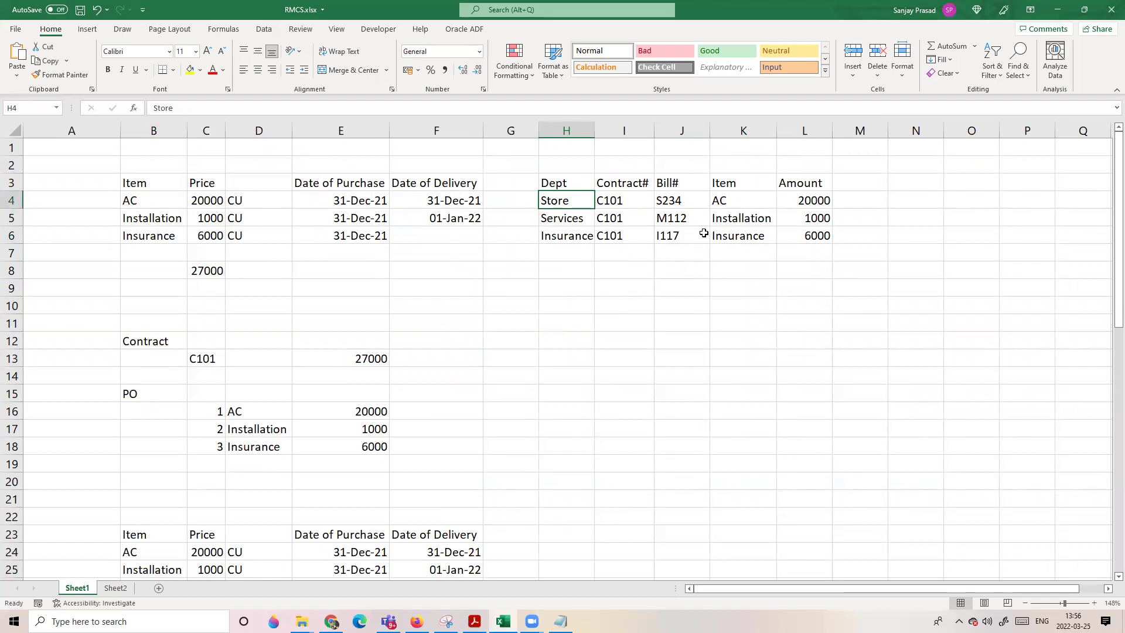
{"action": "left_click_drag", "start_coordinate": [580, 129], "coordinate": [793, 171]}
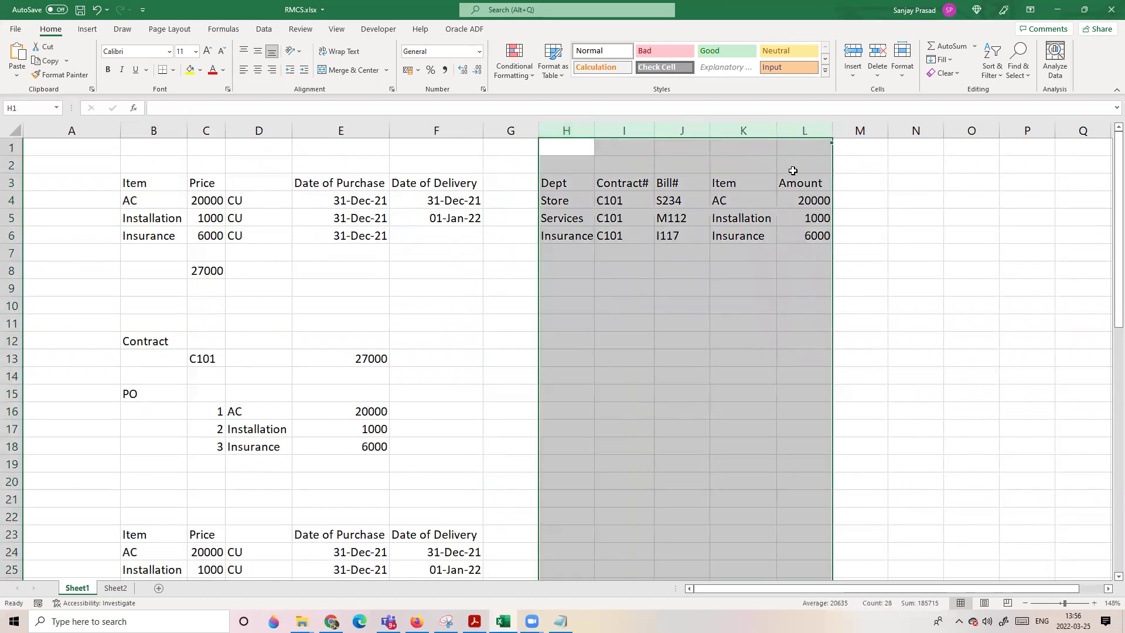
- Enter the label RMCS in cell O2, beyond the billing table
{"action": "left_click", "coordinate": [969, 170]}
{"action": "type", "text": "RMCS"}
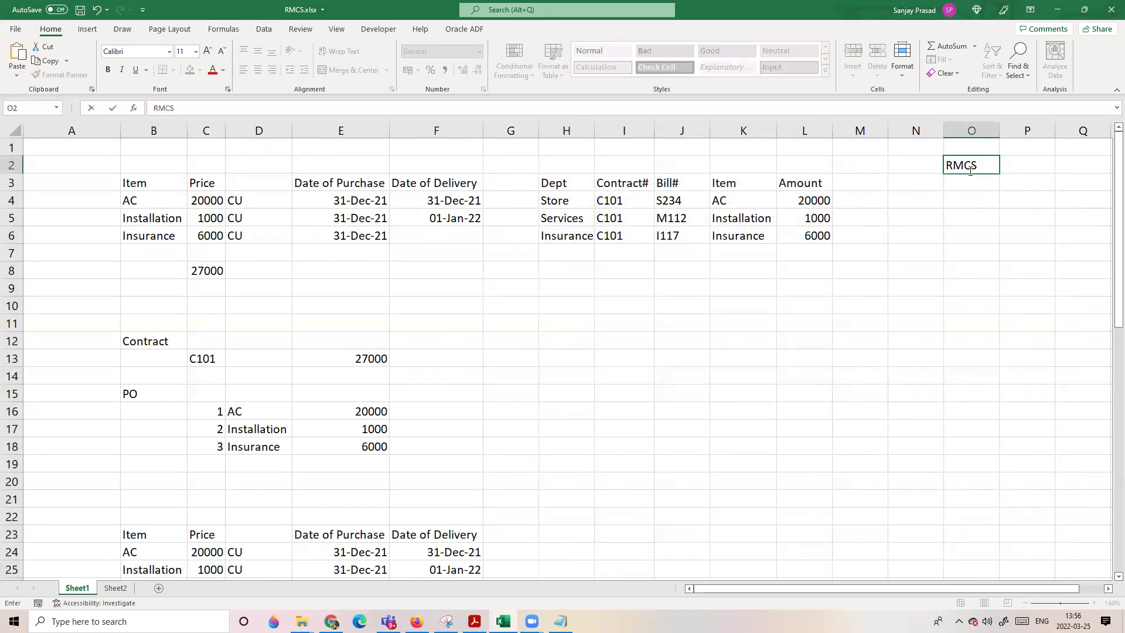
{"action": "key", "text": "Return"}
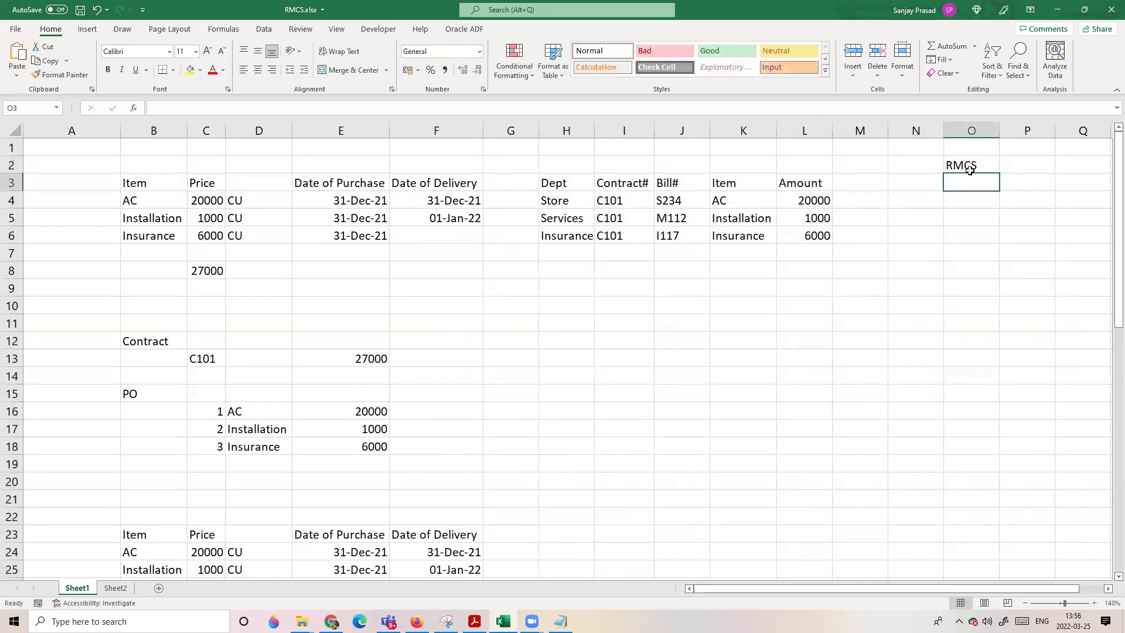
- Check the Store department's entry in the Dept column of the billing table
{"action": "left_click", "coordinate": [690, 284]}
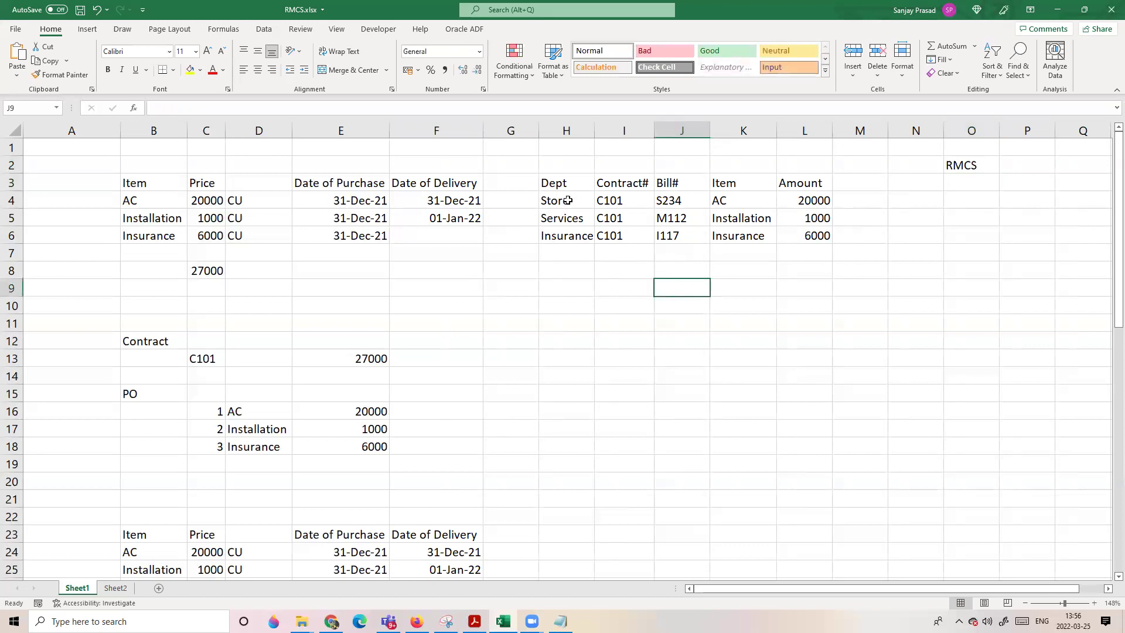
{"action": "left_click", "coordinate": [567, 204]}
{"action": "left_click", "coordinate": [645, 290]}
{"action": "left_click", "coordinate": [562, 202]}
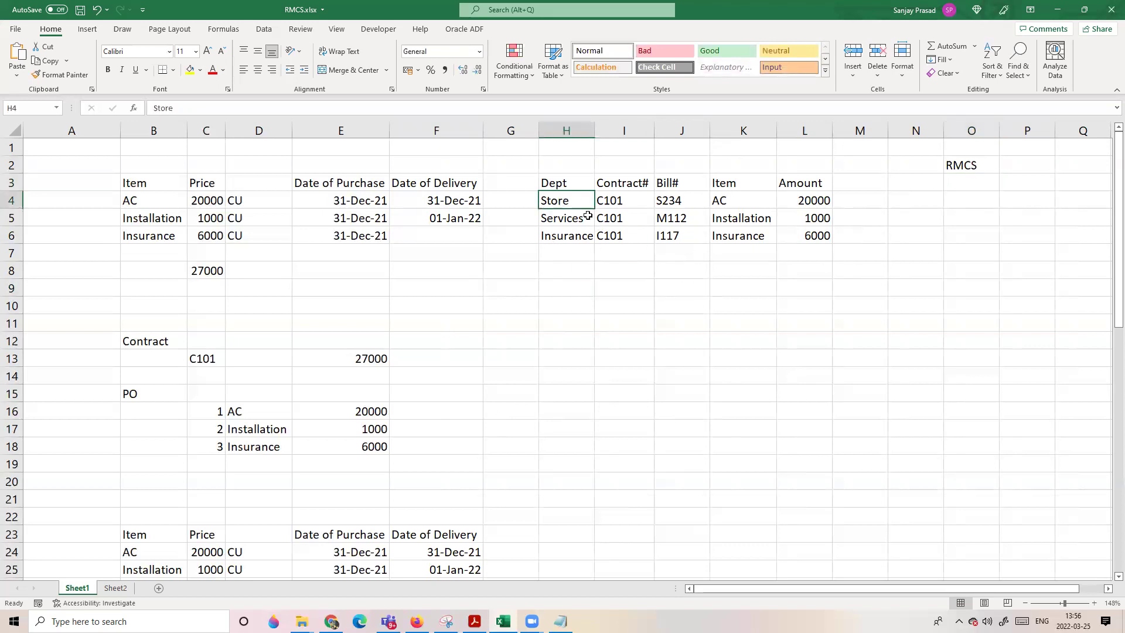
{"action": "left_click", "coordinate": [695, 306]}
- Hide column F with the Date of Delivery values
{"action": "left_click", "coordinate": [430, 130]}
{"action": "right_click", "coordinate": [430, 130]}
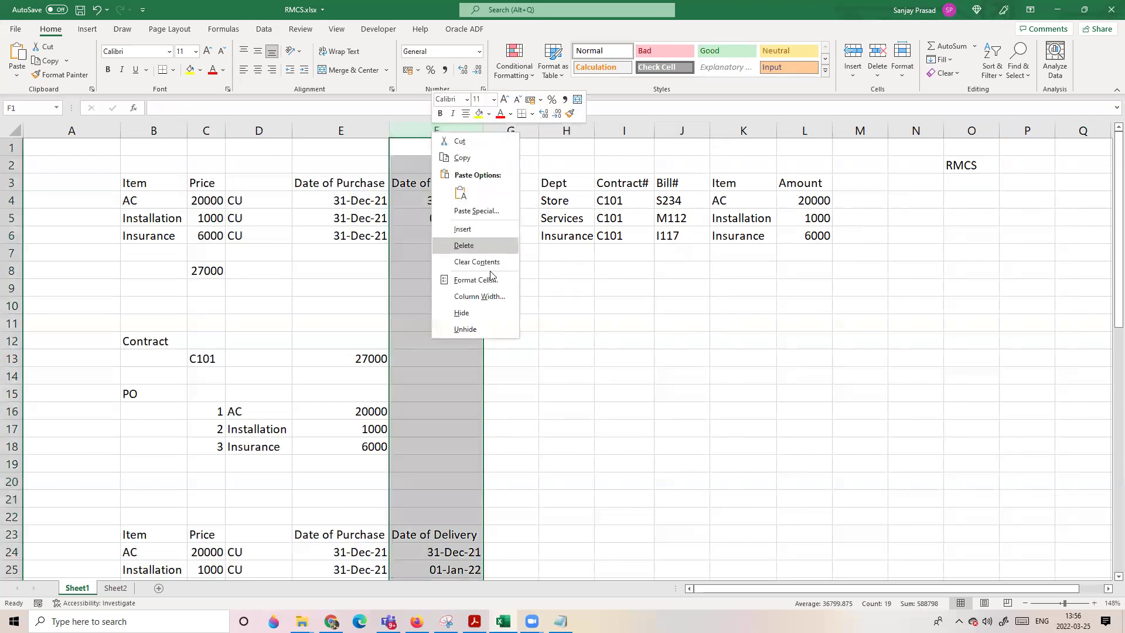
{"action": "left_click", "coordinate": [475, 316]}
{"action": "left_click", "coordinate": [649, 323]}
- Enter the date 31-Dec-2021 in cell N4, on the Store department's billing row
{"action": "left_click_drag", "start_coordinate": [473, 201], "coordinate": [706, 201]}
{"action": "left_click", "coordinate": [679, 355]}
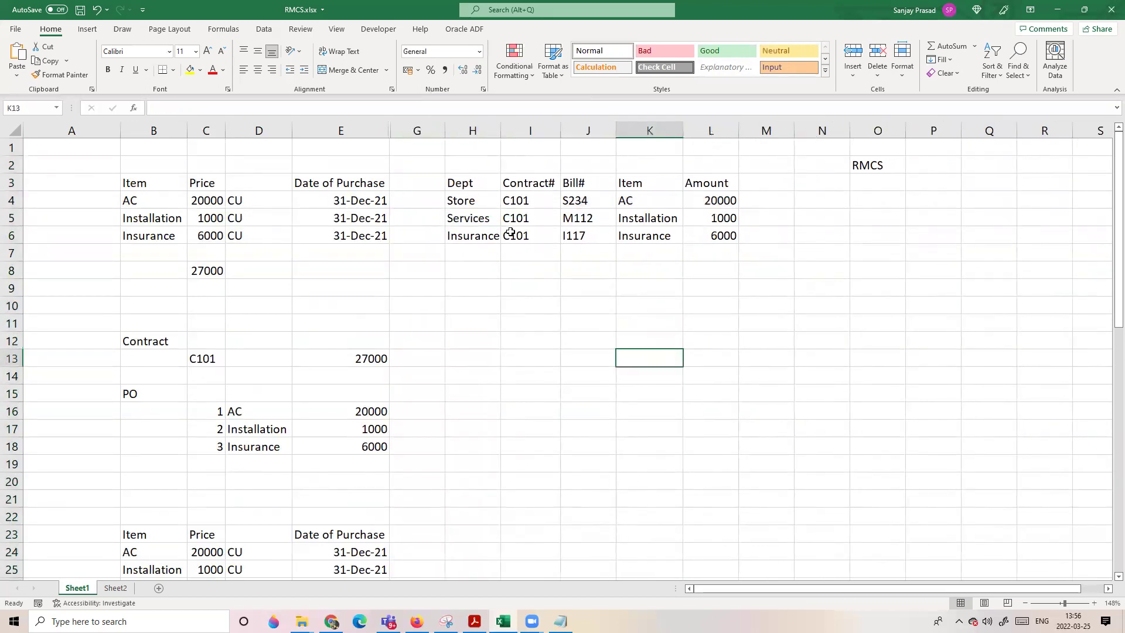
{"action": "left_click", "coordinate": [475, 204]}
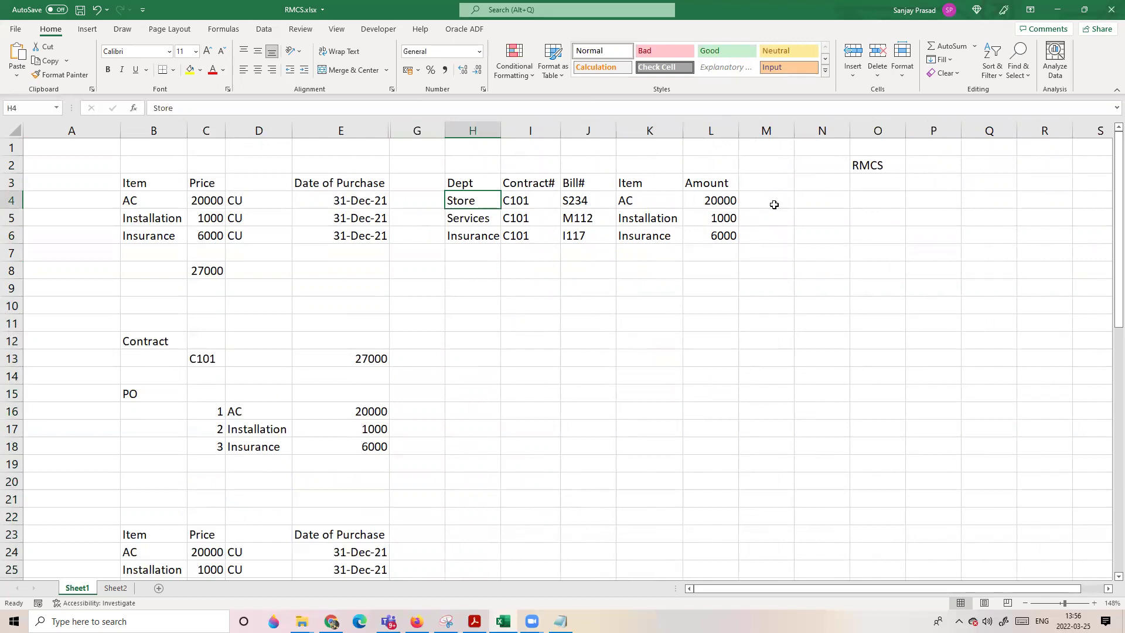
{"action": "left_click", "coordinate": [819, 201]}
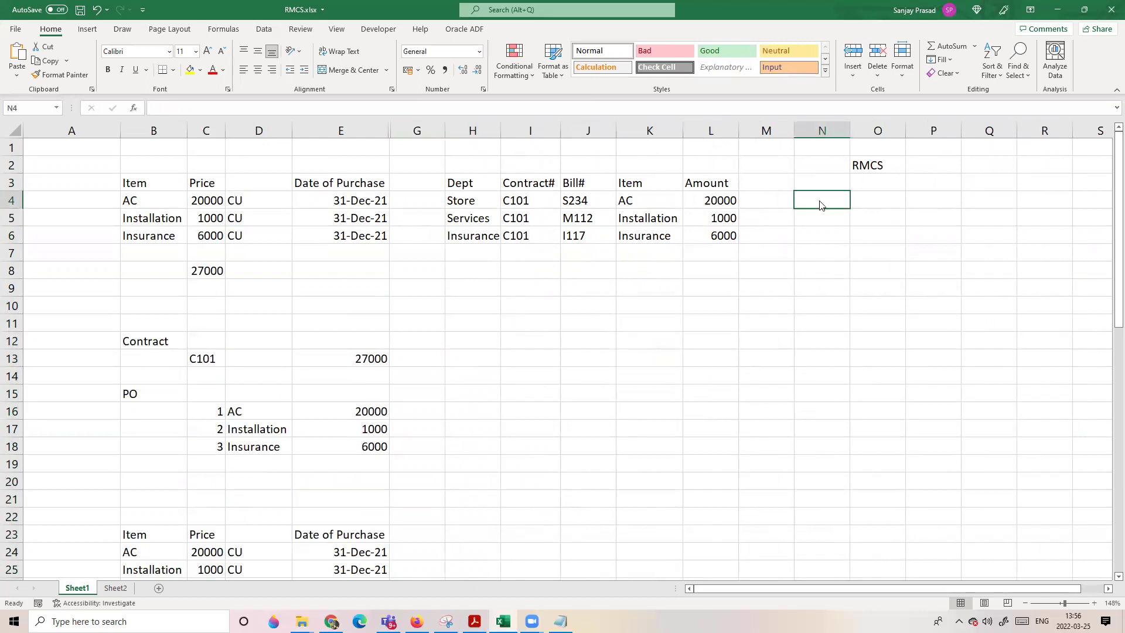
{"action": "type", "text": "31-Dec-2021"}
{"action": "key", "text": "Return"}
- Add the heading Date to RMCS in cell N3 and fit column N's width to it
{"action": "key", "text": "Up"}
{"action": "key", "text": "Up"}
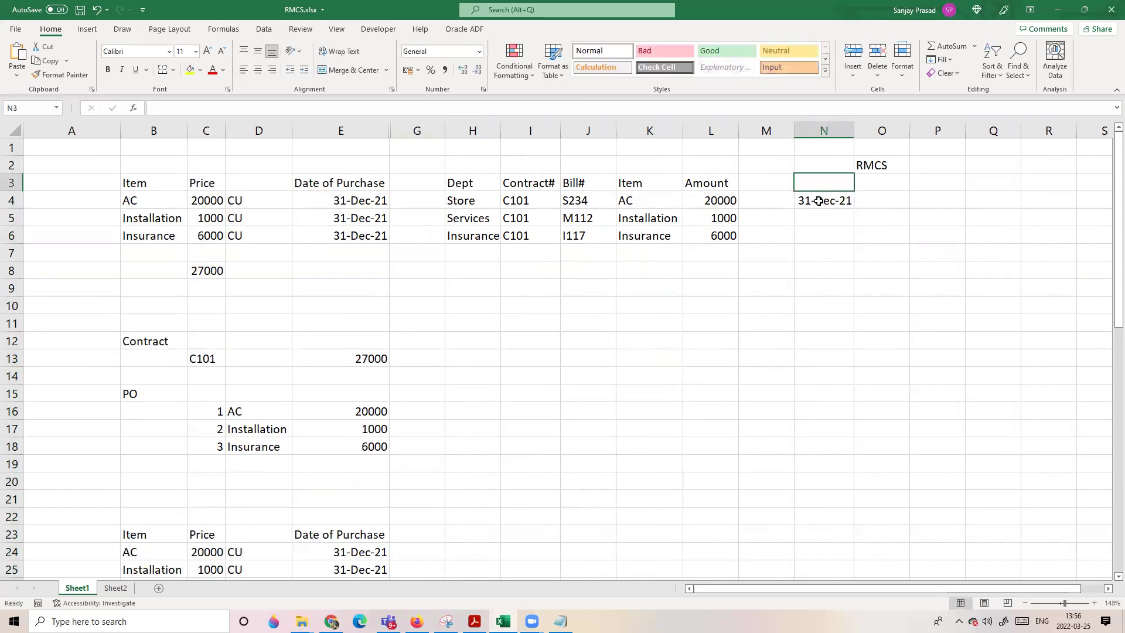
{"action": "type", "text": "Date t"}
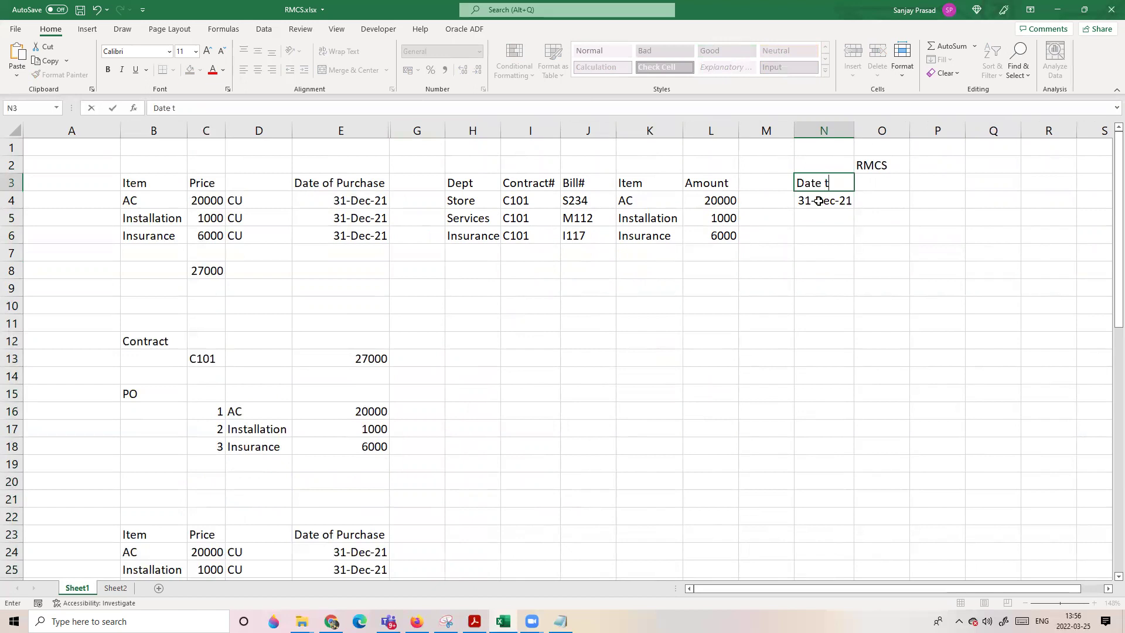
{"action": "type", "text": "o RMCS"}
{"action": "key", "text": "Return"}
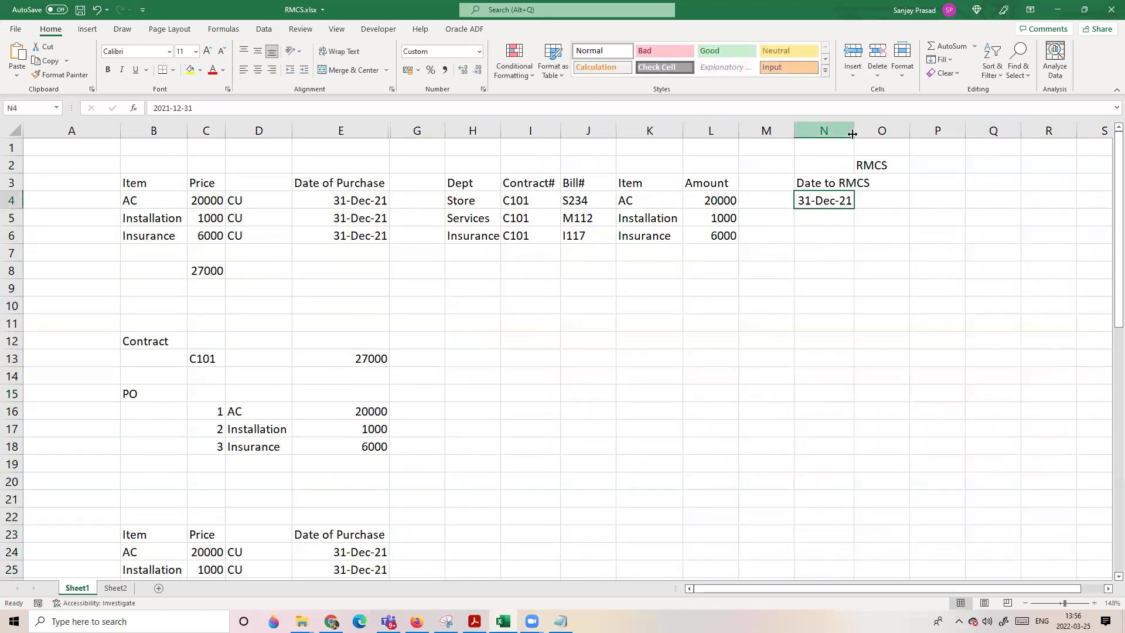
{"action": "double_click", "coordinate": [854, 130]}
{"action": "left_click", "coordinate": [799, 323]}
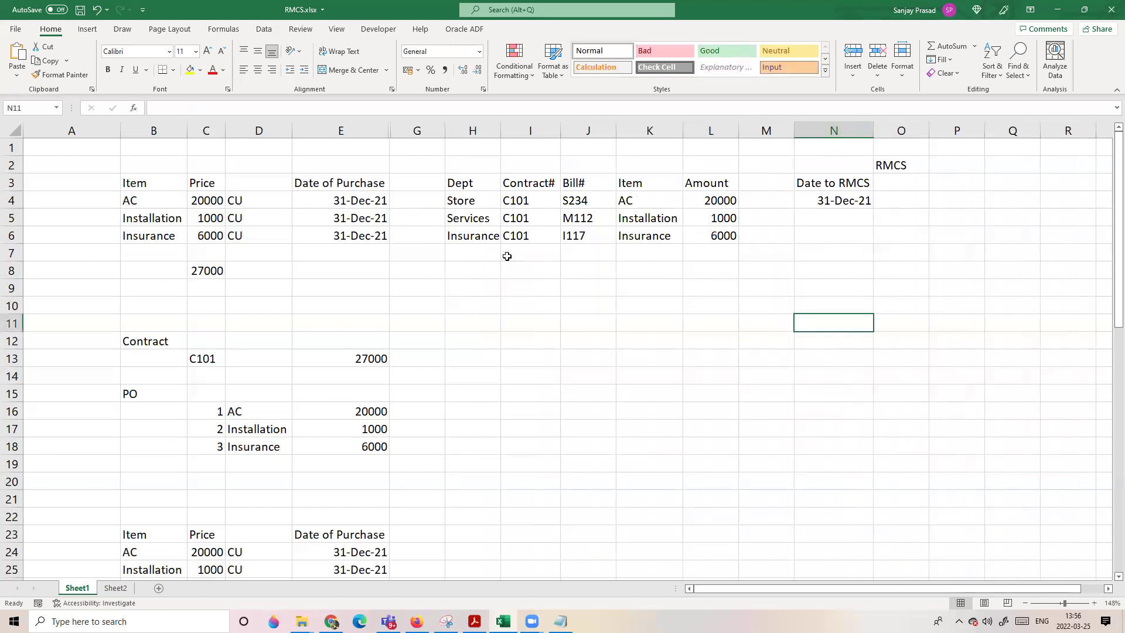
- Enter 02-Jan-22 as the Services department's Date to RMCS in cell N5
{"action": "left_click", "coordinate": [488, 219]}
{"action": "left_click", "coordinate": [834, 222]}
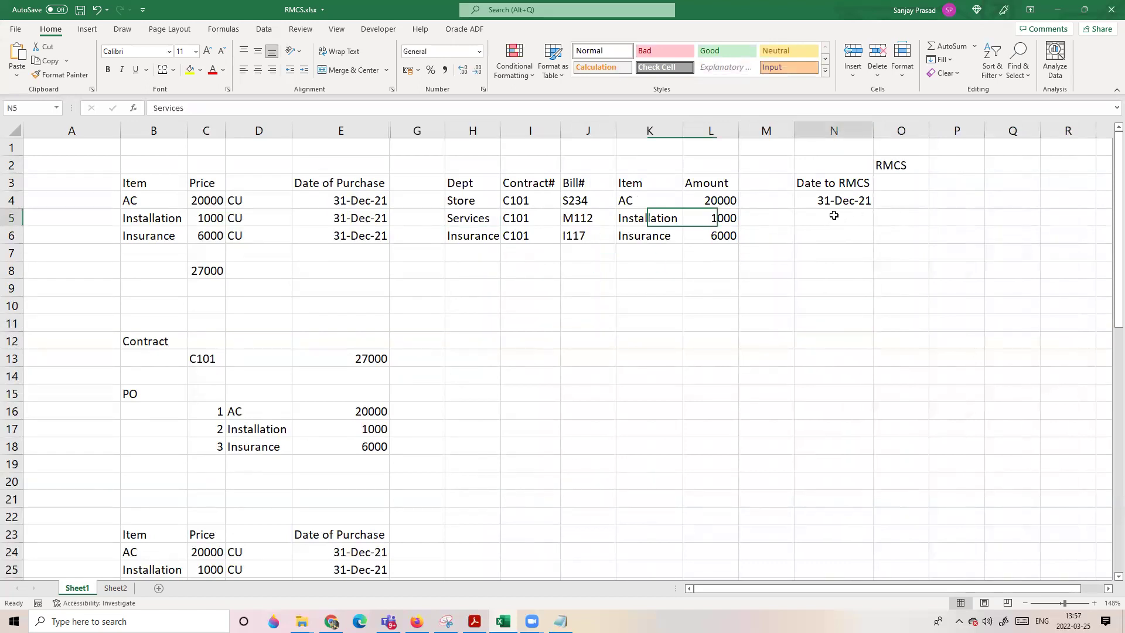
{"action": "left_click", "coordinate": [474, 219]}
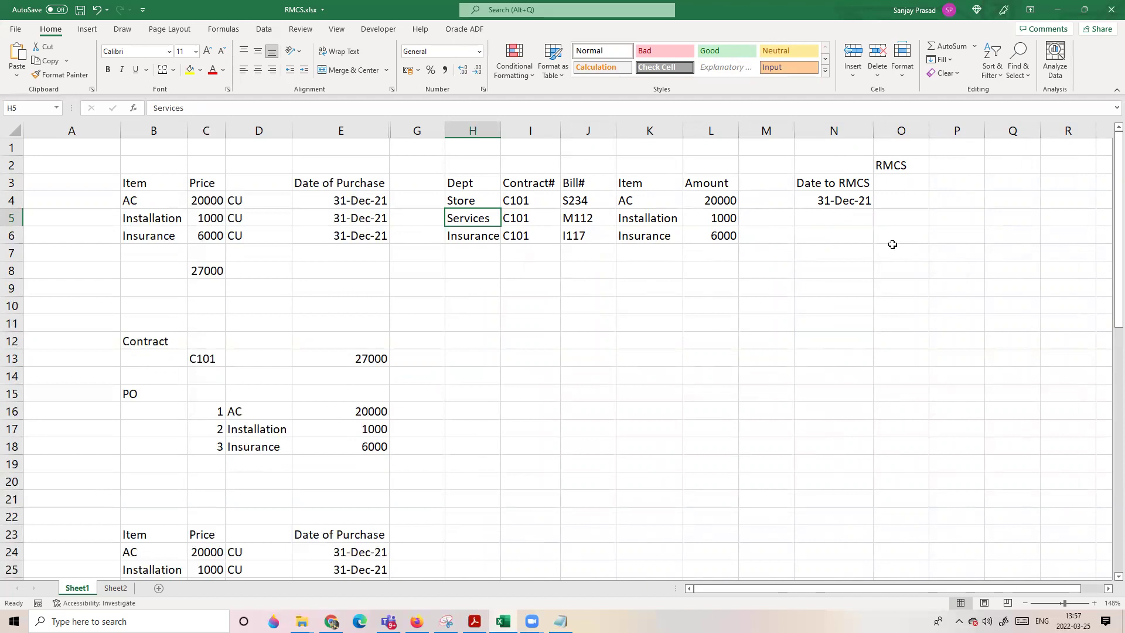
{"action": "left_click", "coordinate": [842, 222]}
{"action": "type", "text": "02-Jan-22"}
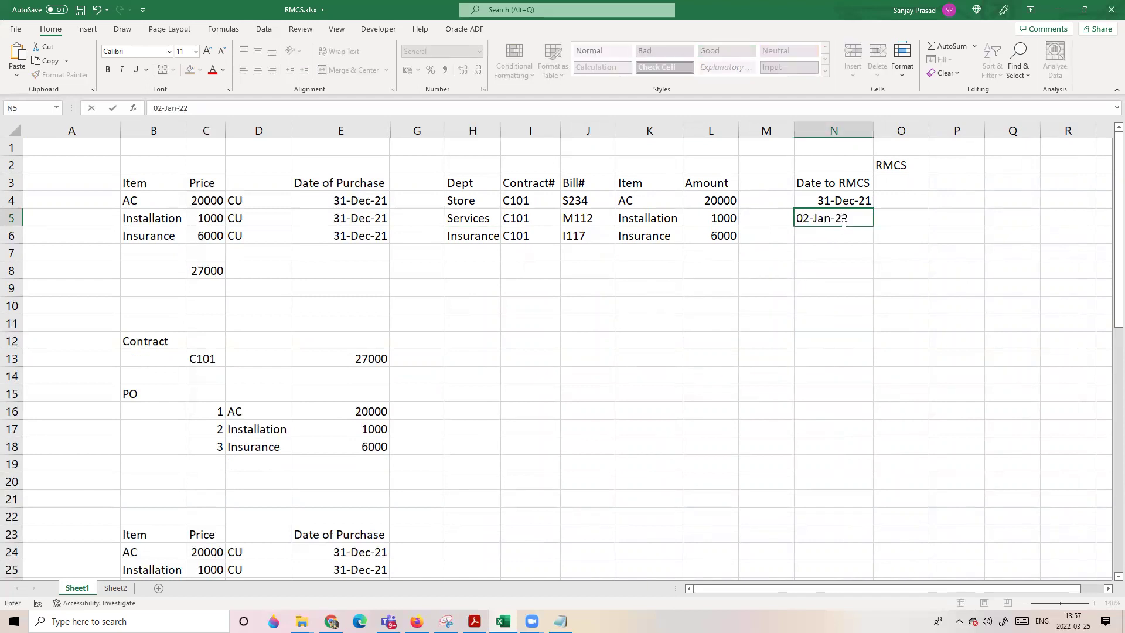
{"action": "key", "text": "Return"}
- Enter 01-Jan-22 as the Insurance department's Date to RMCS in cell N6
{"action": "left_click", "coordinate": [854, 320]}
{"action": "left_click", "coordinate": [838, 234]}
{"action": "type", "text": "01-Jan-22"}
{"action": "key", "text": "Return"}
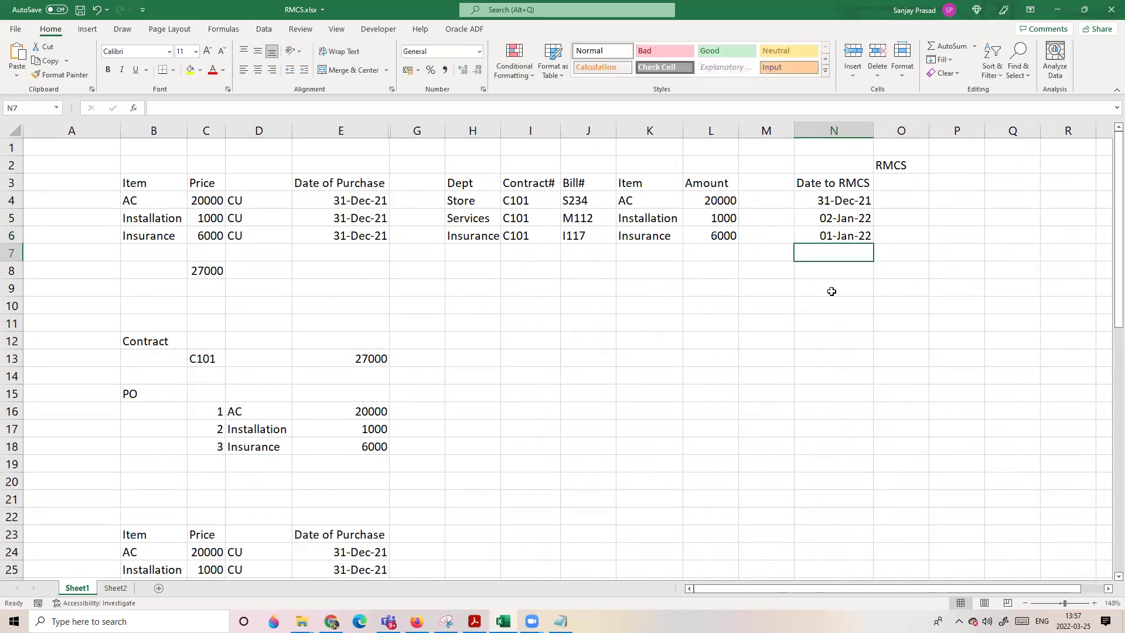
- Examine the Store, Services and Insurance billing rows in H4:L6 against the RMCS heading in O2
{"action": "left_click_drag", "start_coordinate": [468, 203], "coordinate": [491, 239]}
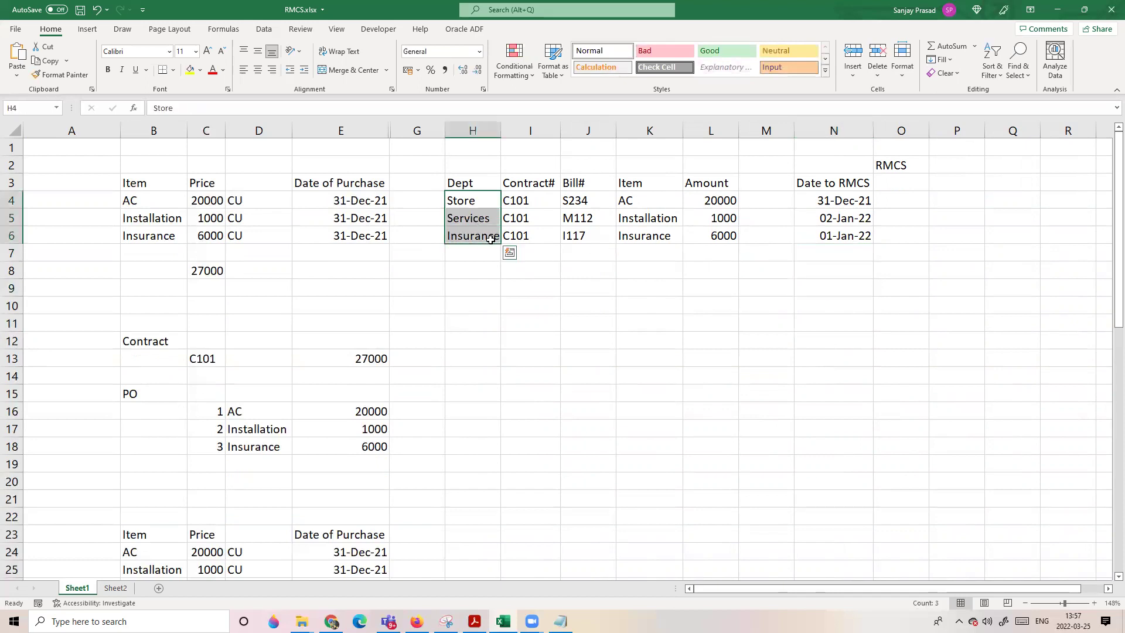
{"action": "left_click", "coordinate": [536, 340]}
{"action": "left_click_drag", "start_coordinate": [492, 205], "coordinate": [624, 198]}
{"action": "left_click", "coordinate": [577, 301]}
{"action": "left_click", "coordinate": [492, 199]}
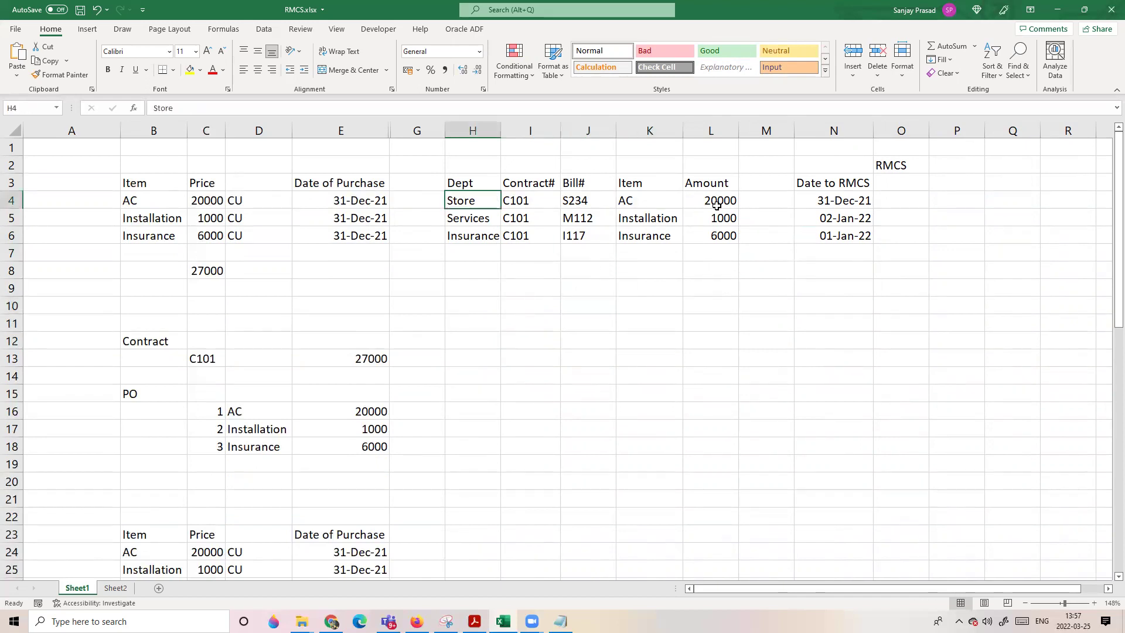
{"action": "left_click", "coordinate": [922, 168]}
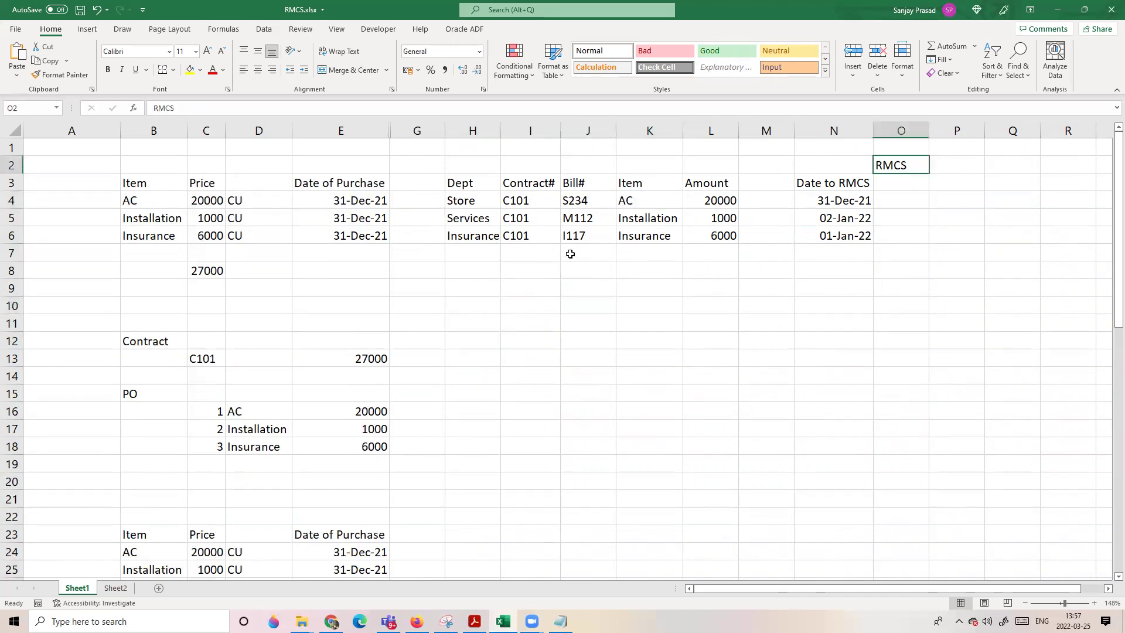
{"action": "left_click", "coordinate": [464, 200]}
{"action": "left_click", "coordinate": [521, 302]}
{"action": "left_click_drag", "start_coordinate": [480, 200], "coordinate": [658, 200]}
{"action": "left_click", "coordinate": [696, 316]}
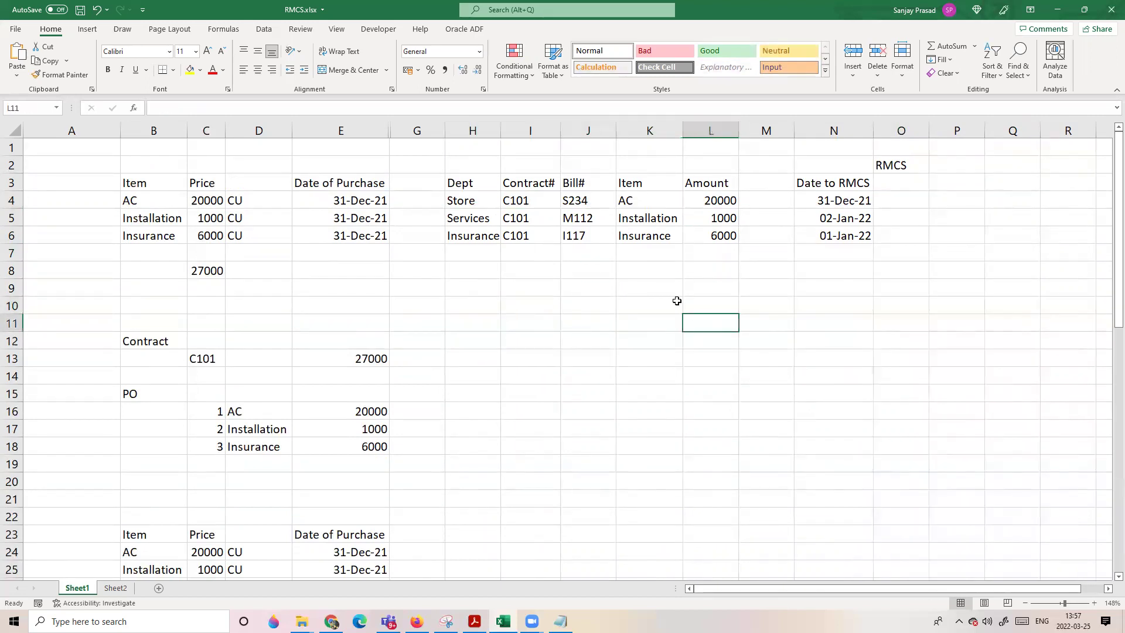
{"action": "left_click_drag", "start_coordinate": [481, 202], "coordinate": [701, 200]}
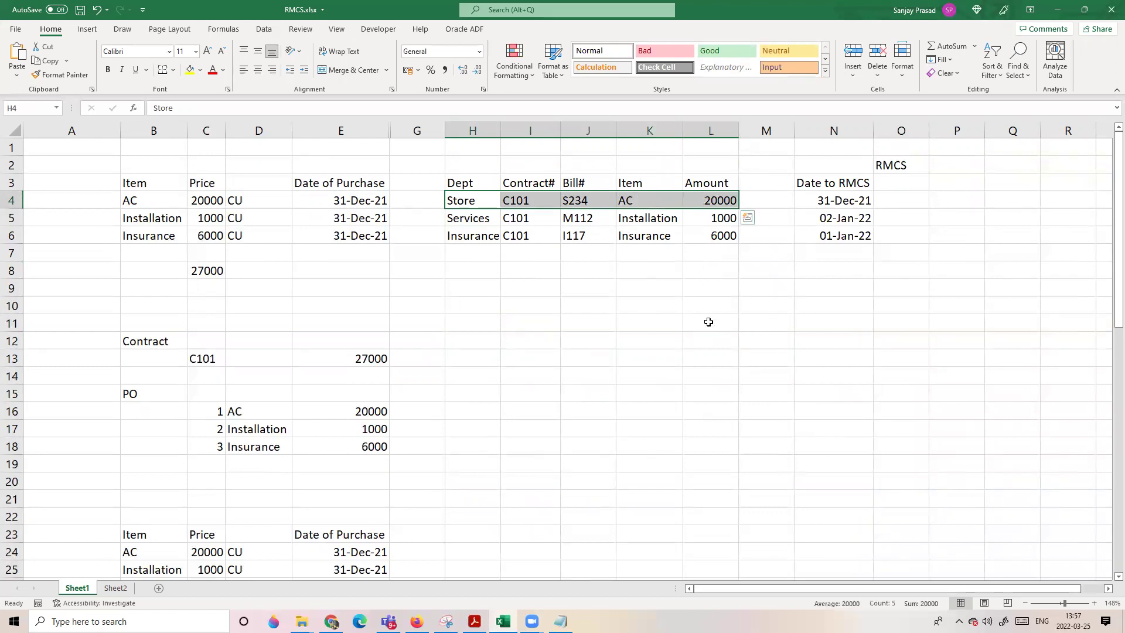
{"action": "left_click", "coordinate": [715, 340]}
{"action": "left_click_drag", "start_coordinate": [471, 204], "coordinate": [732, 237]}
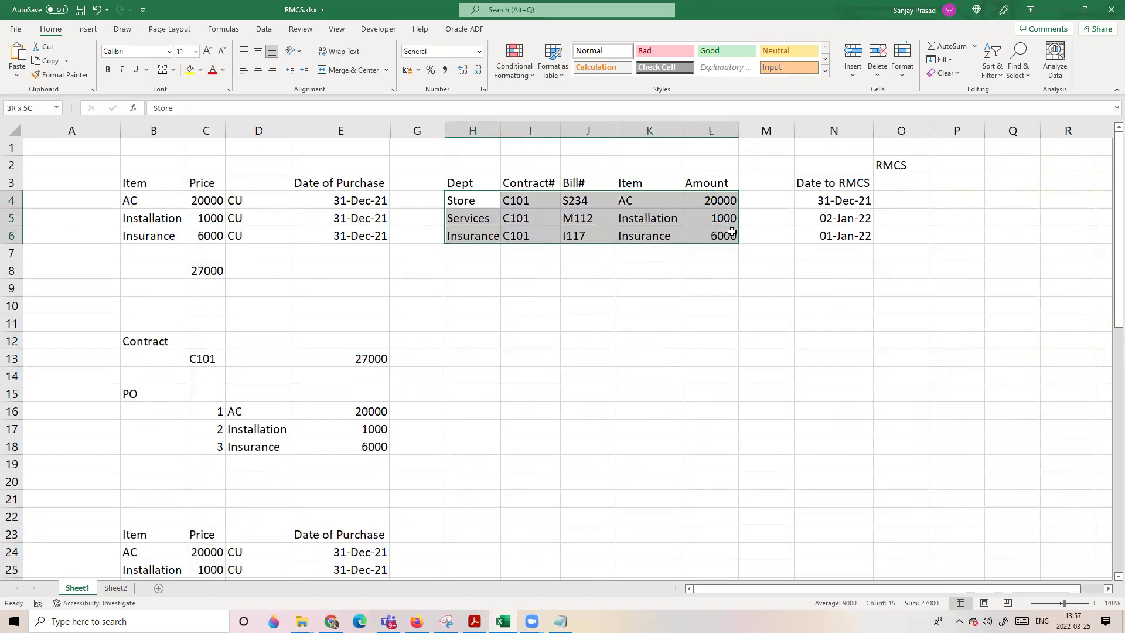
{"action": "left_click", "coordinate": [677, 325]}
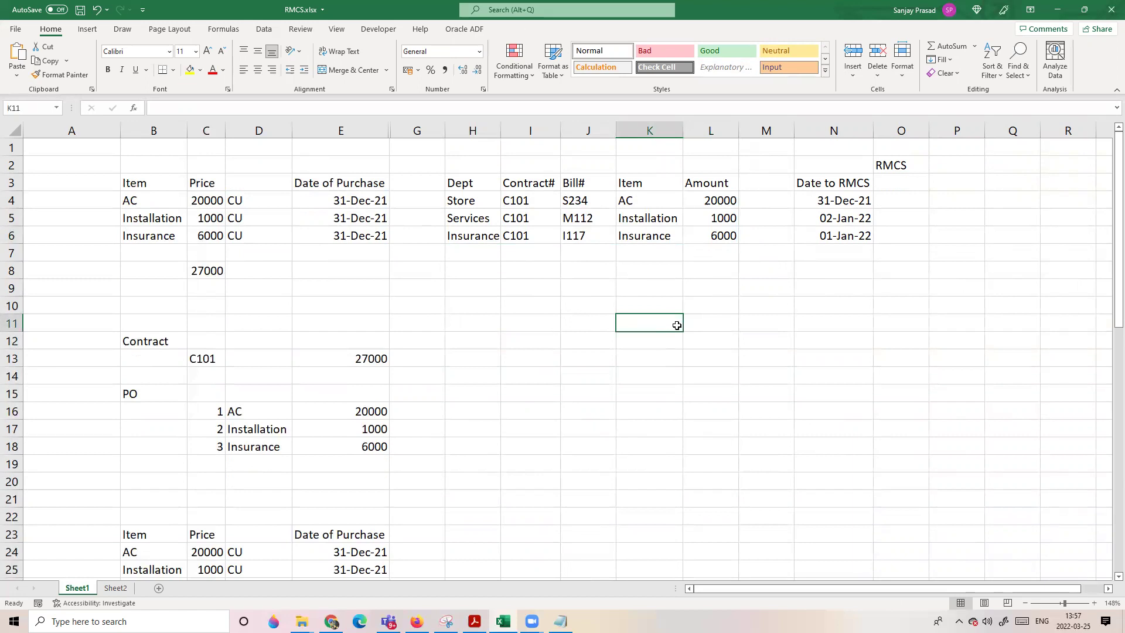
{"action": "left_click", "coordinate": [554, 305]}
{"action": "left_click_drag", "start_coordinate": [463, 200], "coordinate": [758, 229]}
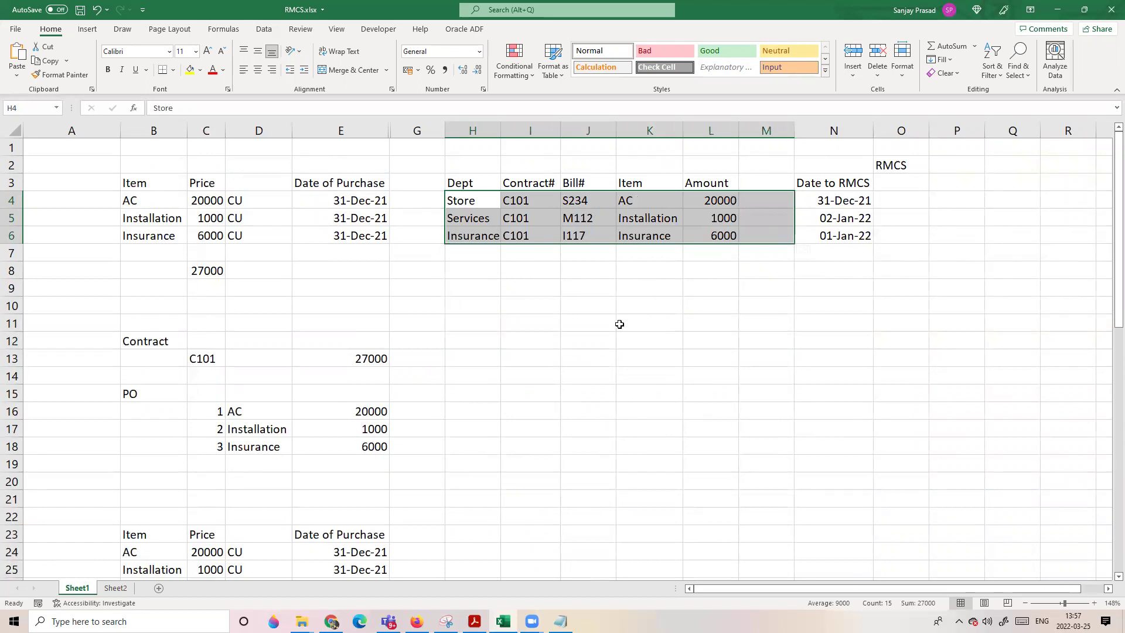
{"action": "left_click", "coordinate": [619, 324]}
- Review the Identify Contract step and its Contract Identification Rule on Sheet2
{"action": "left_click", "coordinate": [116, 587]}
{"action": "left_click", "coordinate": [244, 285]}
{"action": "left_click", "coordinate": [172, 164]}
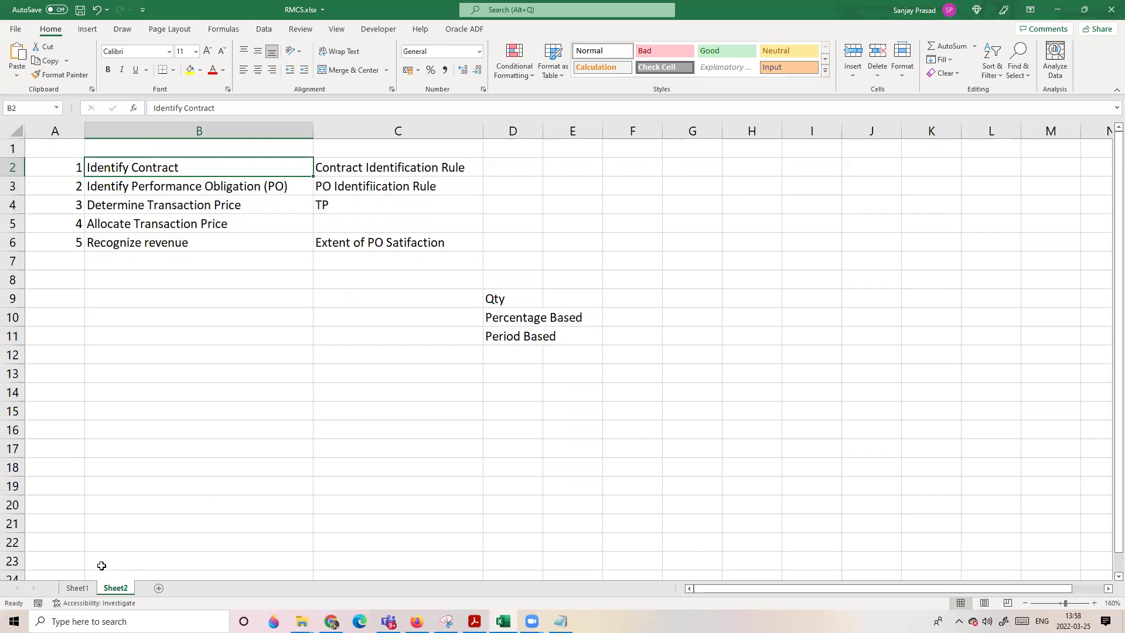
{"action": "left_click", "coordinate": [261, 334]}
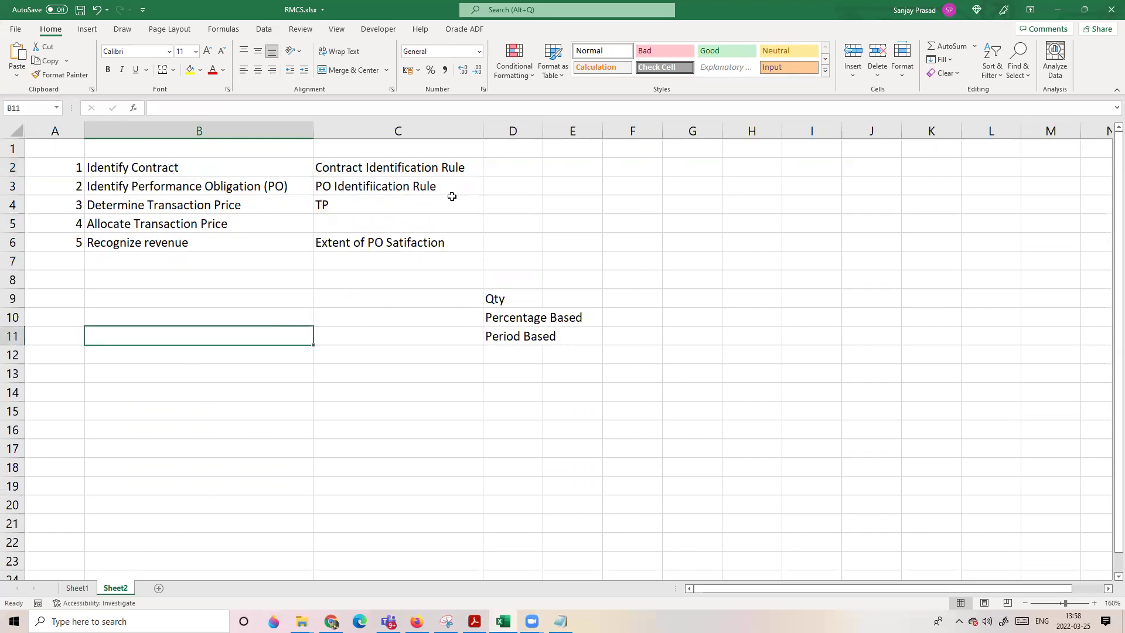
{"action": "left_click", "coordinate": [395, 166]}
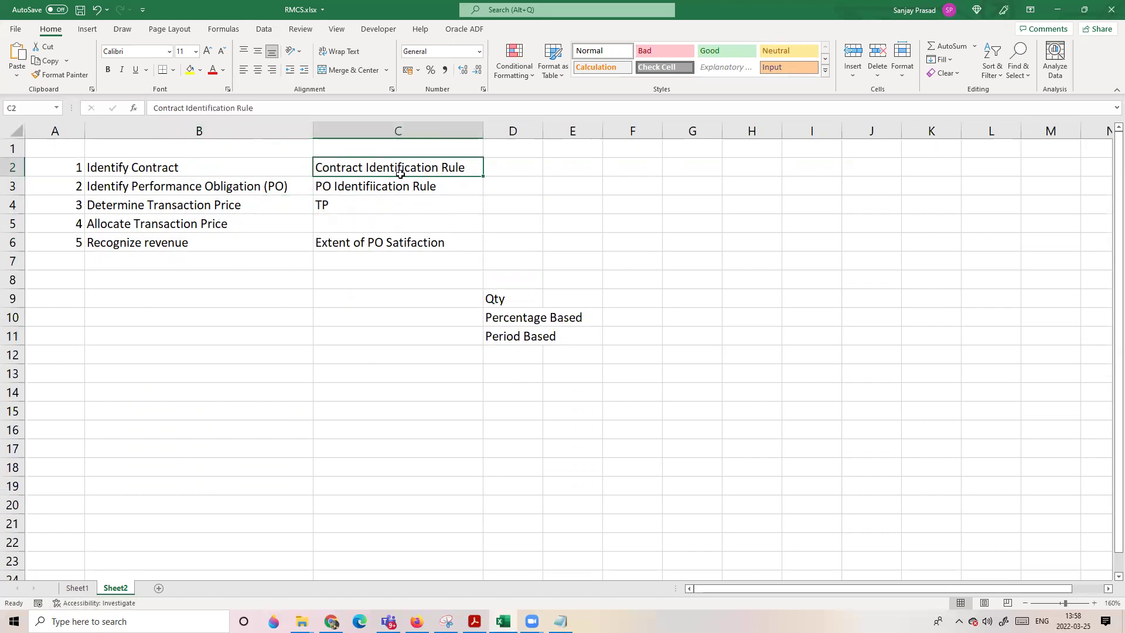
- Return to Sheet1 and examine the departments' bills, comparing their Contract# values and Date to RMCS entries
{"action": "left_click", "coordinate": [82, 591]}
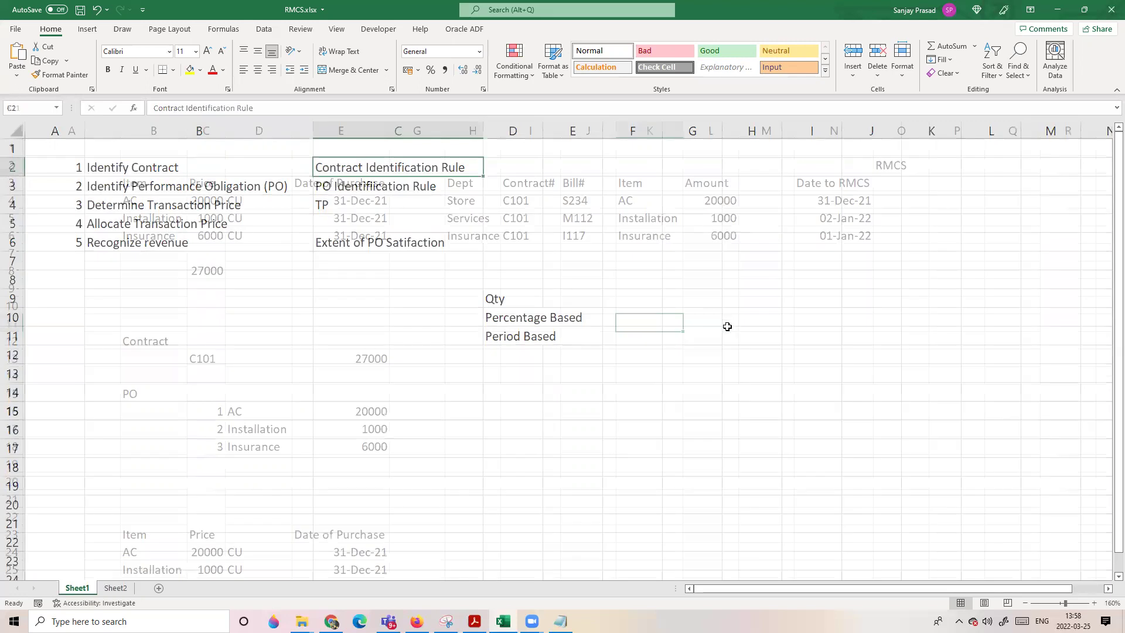
{"action": "left_click", "coordinate": [879, 291]}
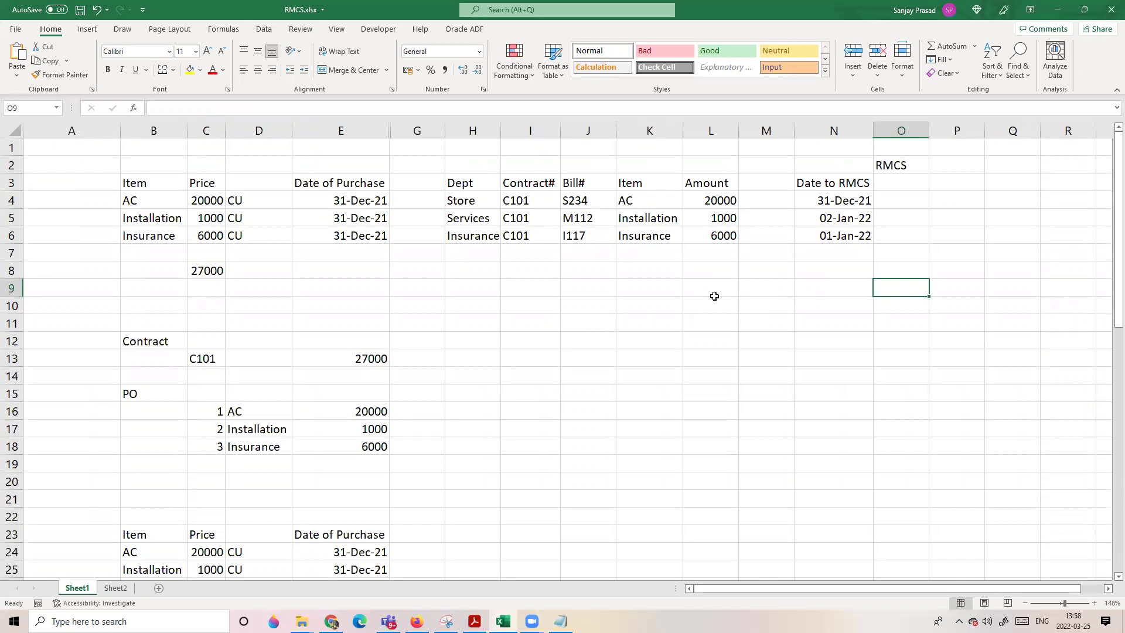
{"action": "left_click", "coordinate": [707, 336]}
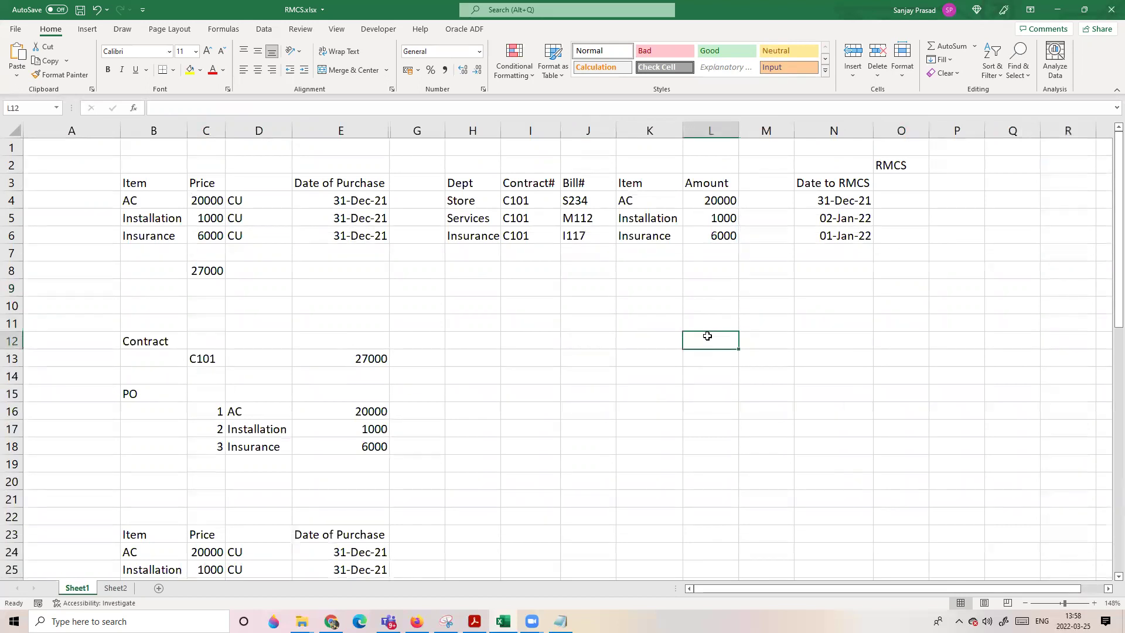
{"action": "left_click", "coordinate": [610, 300]}
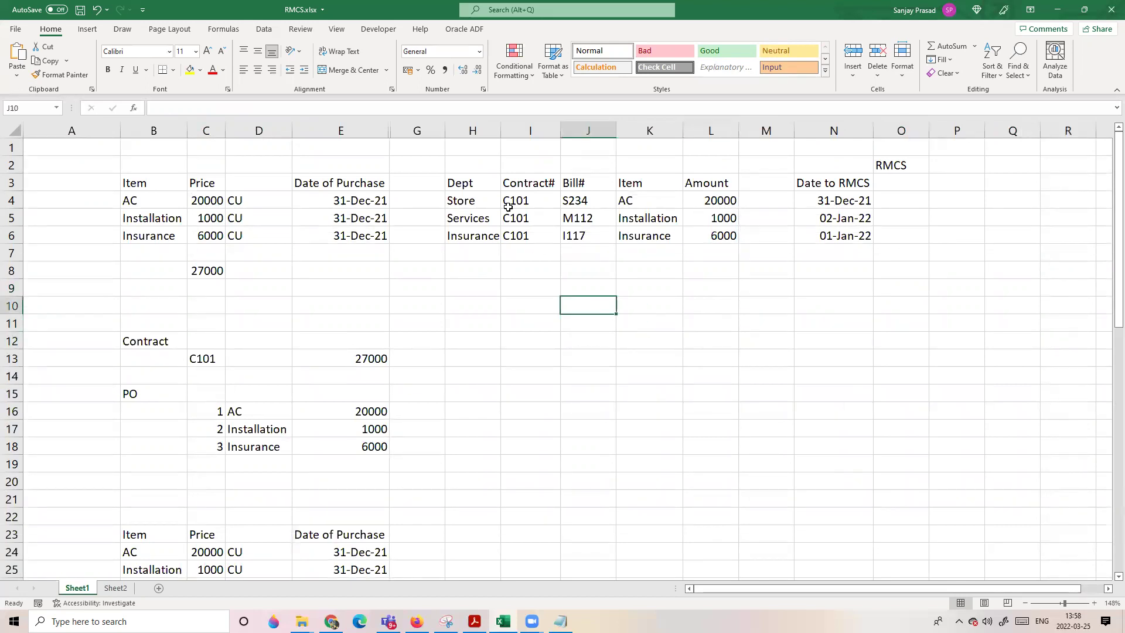
{"action": "left_click_drag", "start_coordinate": [474, 204], "coordinate": [725, 200]}
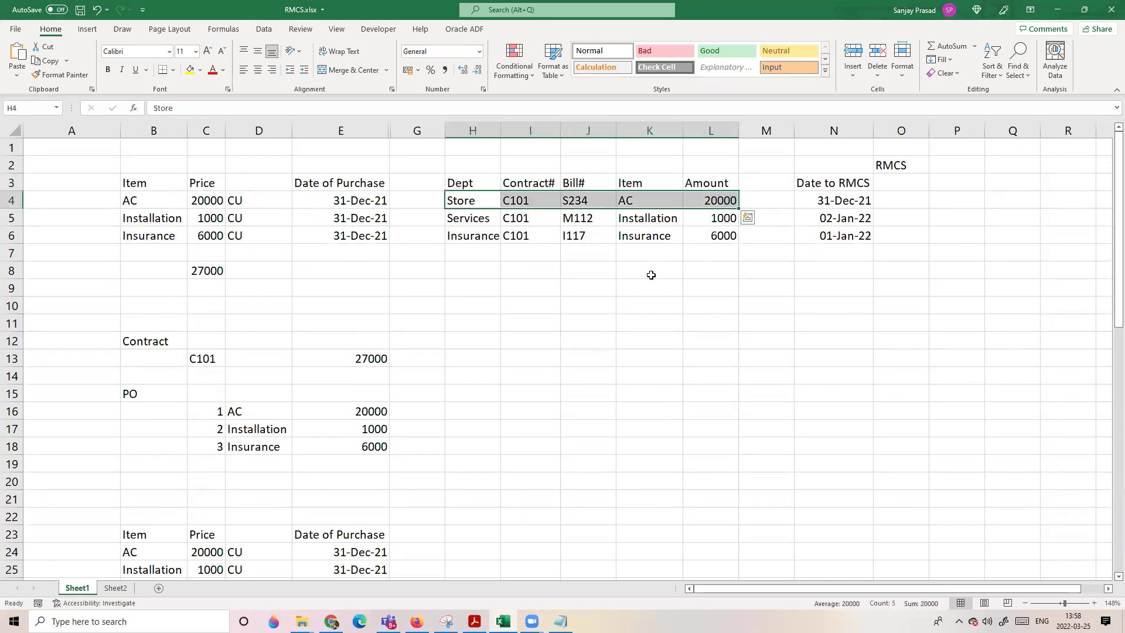
{"action": "left_click", "coordinate": [649, 270]}
{"action": "left_click", "coordinate": [539, 202]}
{"action": "left_click", "coordinate": [521, 269]}
{"action": "left_click", "coordinate": [530, 234]}
{"action": "left_click", "coordinate": [531, 220]}
{"action": "left_click", "coordinate": [527, 255]}
{"action": "left_click_drag", "start_coordinate": [478, 206], "coordinate": [735, 235]}
{"action": "left_click_drag", "start_coordinate": [831, 201], "coordinate": [840, 237]}
{"action": "left_click", "coordinate": [816, 274]}
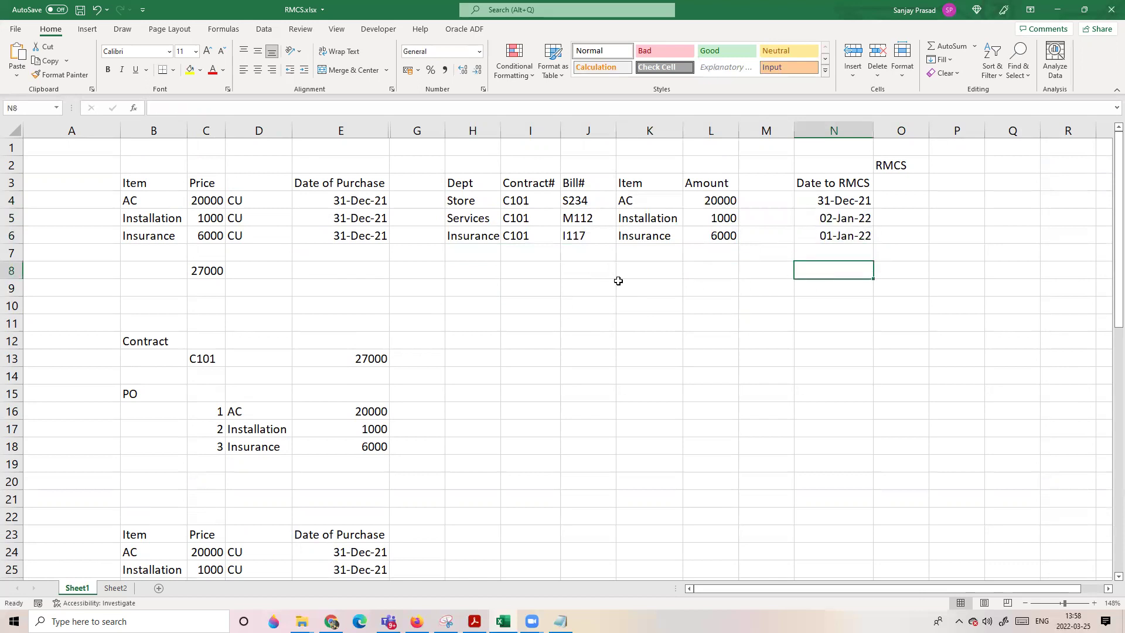
{"action": "left_click", "coordinate": [530, 202]}
{"action": "left_click_drag", "start_coordinate": [530, 202], "coordinate": [529, 236]}
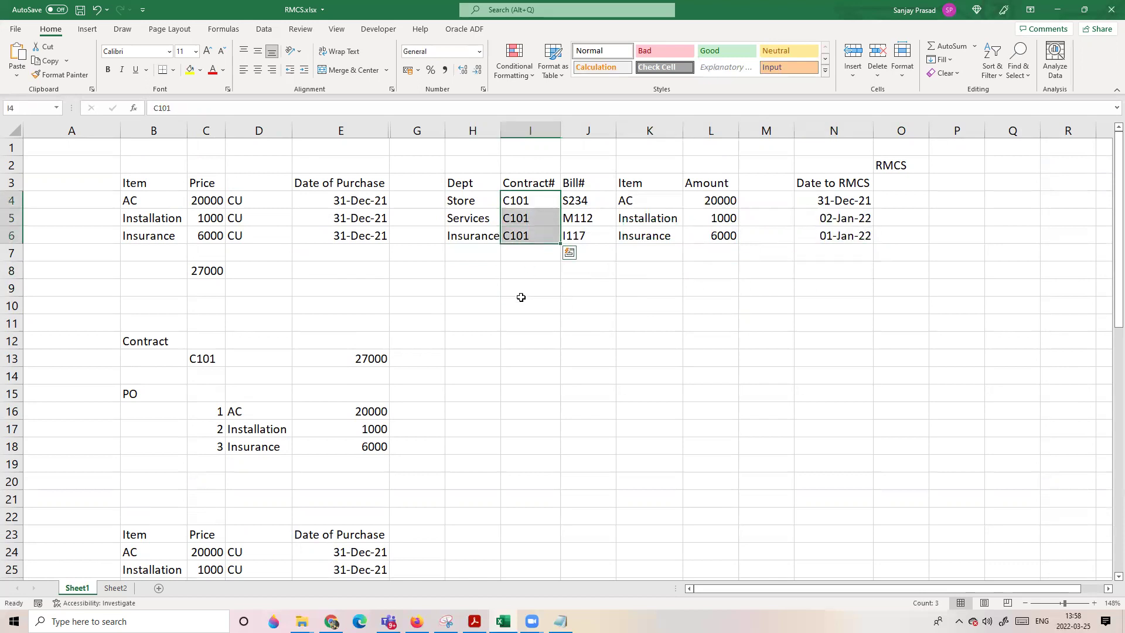
{"action": "left_click", "coordinate": [519, 298]}
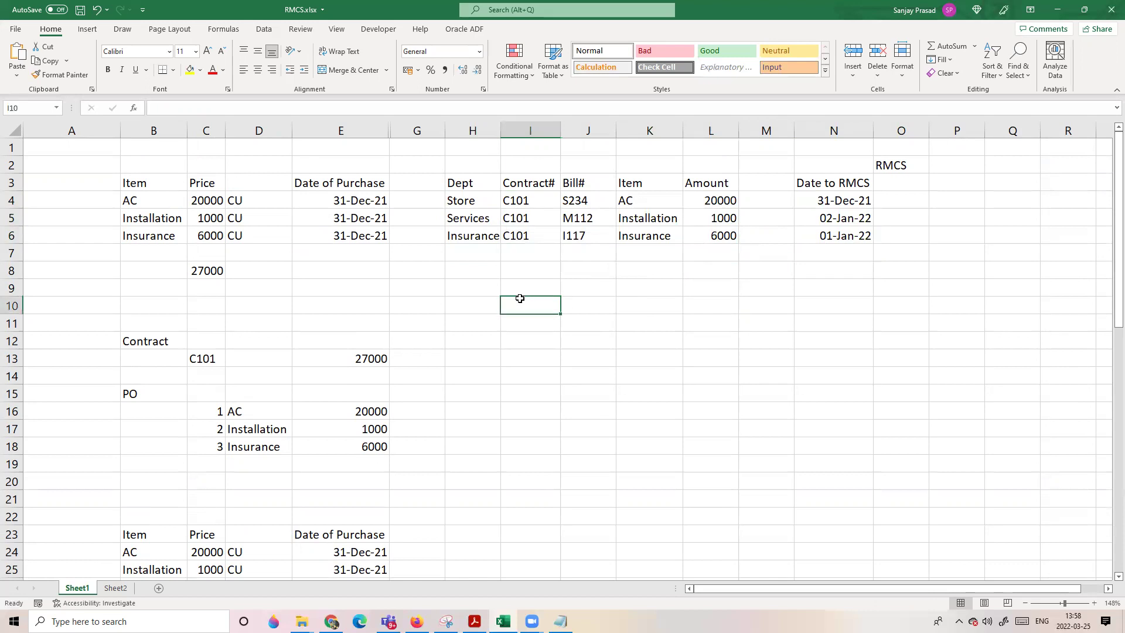
- Examine the department, contract and bill details in H4:L6 together with the Date to RMCS values in N4:N6
{"action": "left_click", "coordinate": [553, 266]}
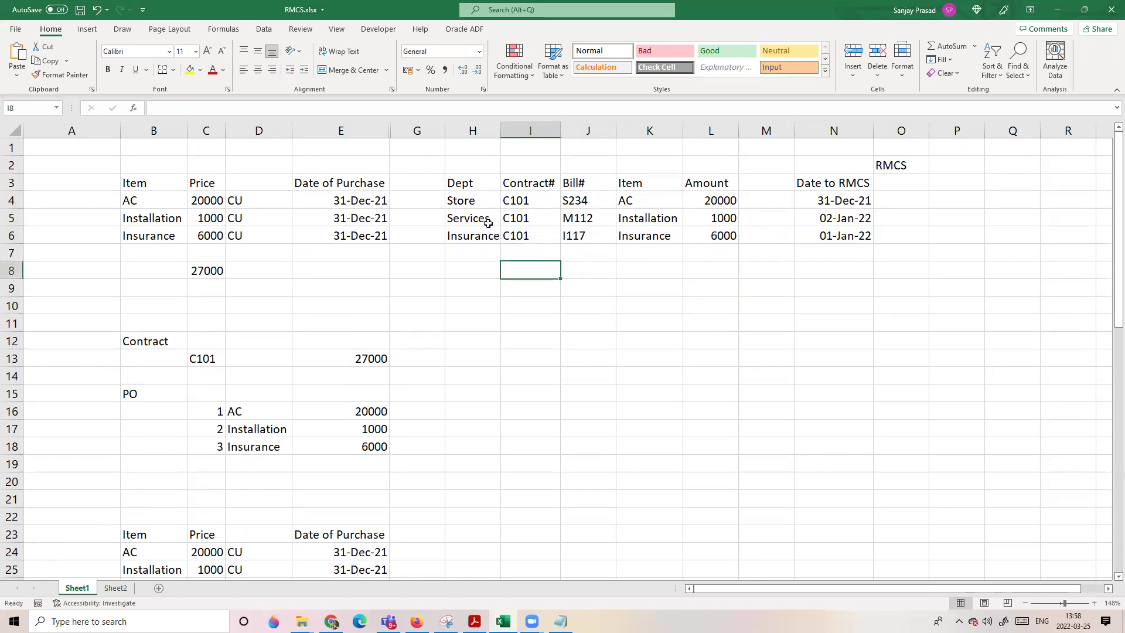
{"action": "left_click_drag", "start_coordinate": [473, 205], "coordinate": [595, 233]}
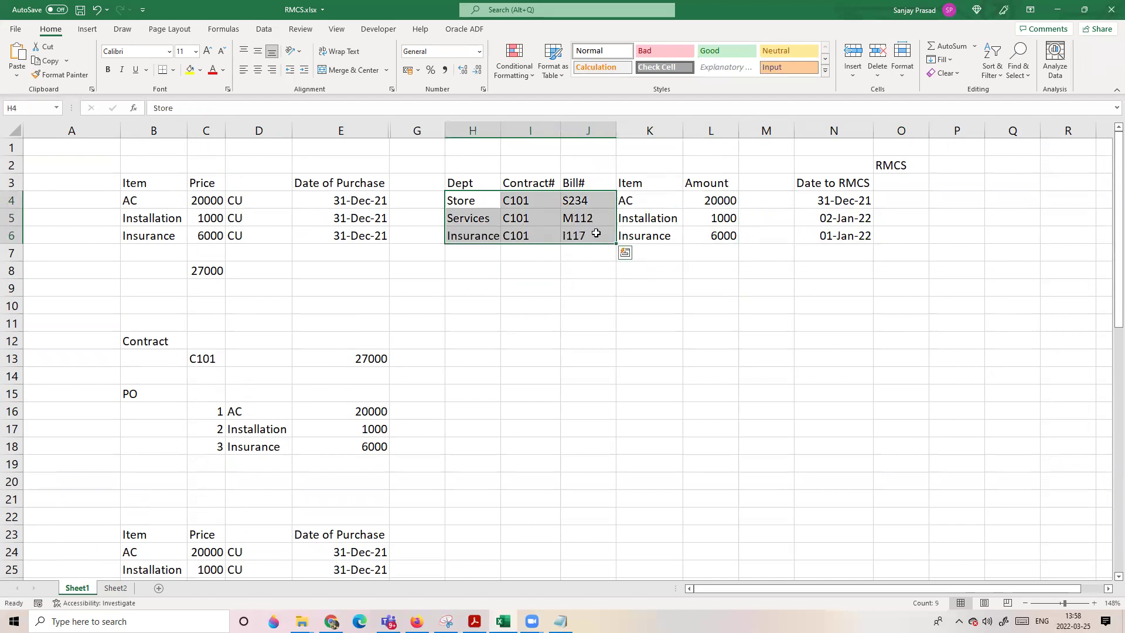
{"action": "left_click", "coordinate": [542, 342]}
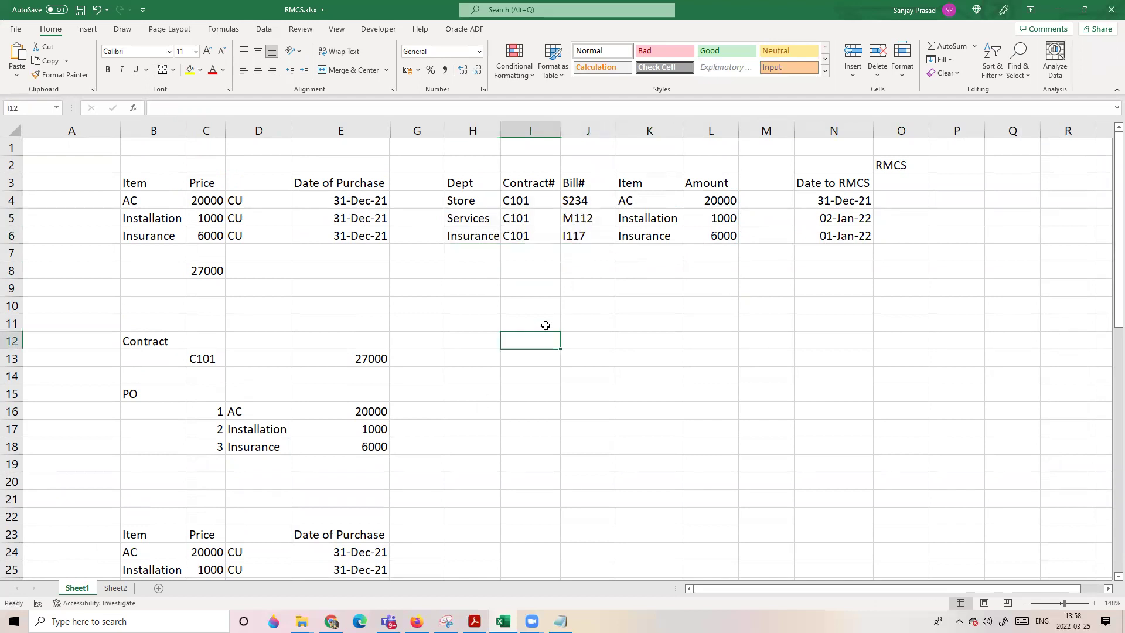
{"action": "left_click", "coordinate": [601, 289]}
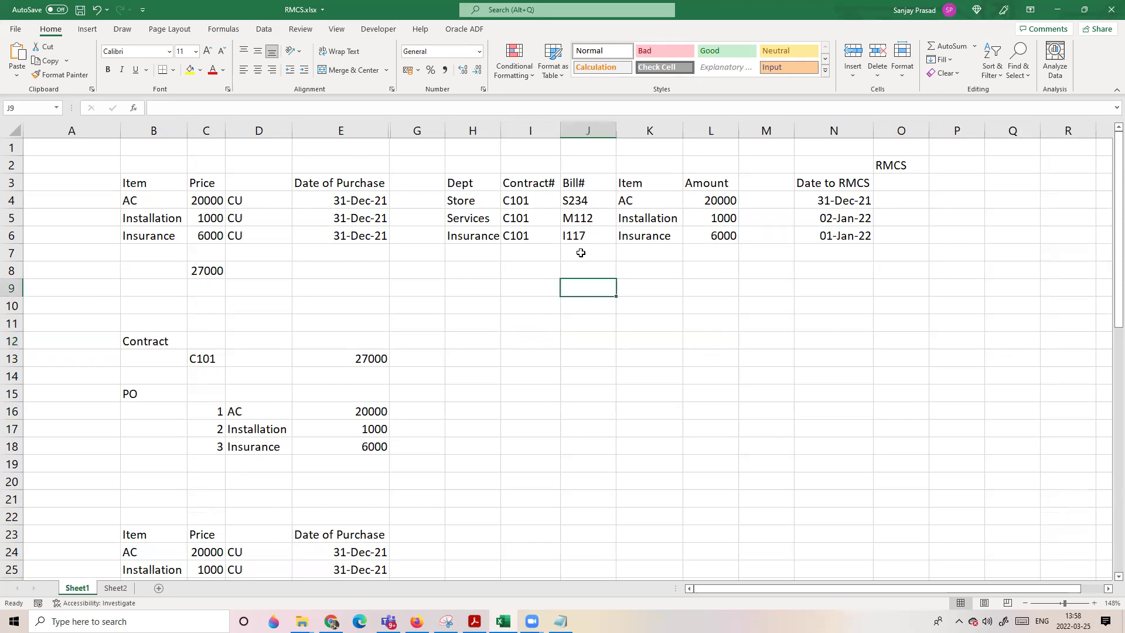
{"action": "left_click_drag", "start_coordinate": [477, 205], "coordinate": [737, 233]}
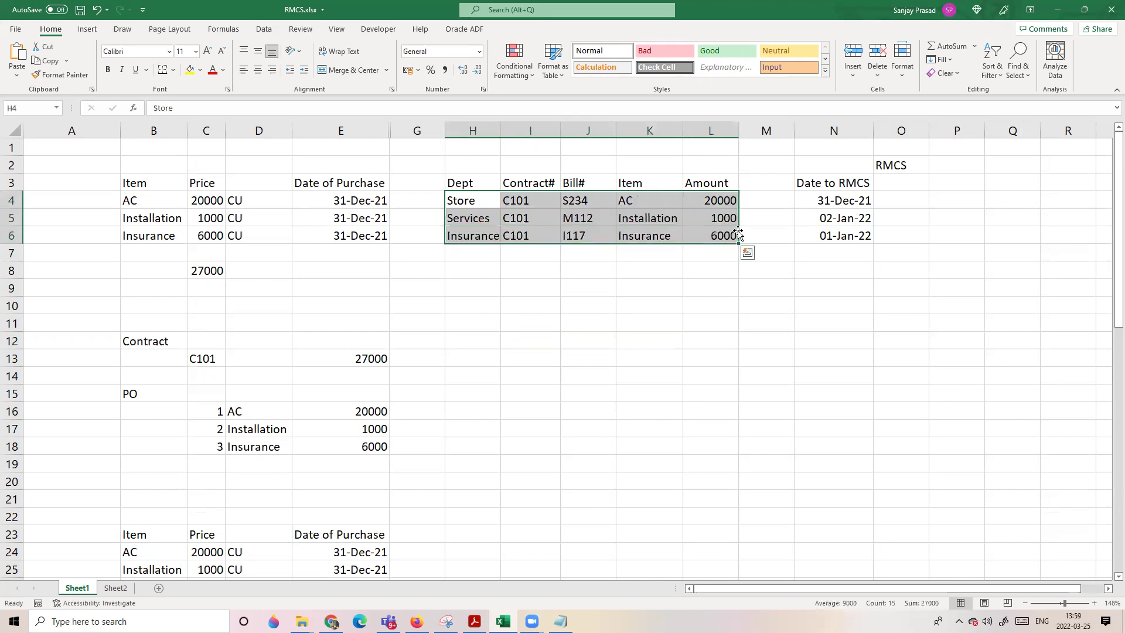
{"action": "left_click", "coordinate": [670, 291]}
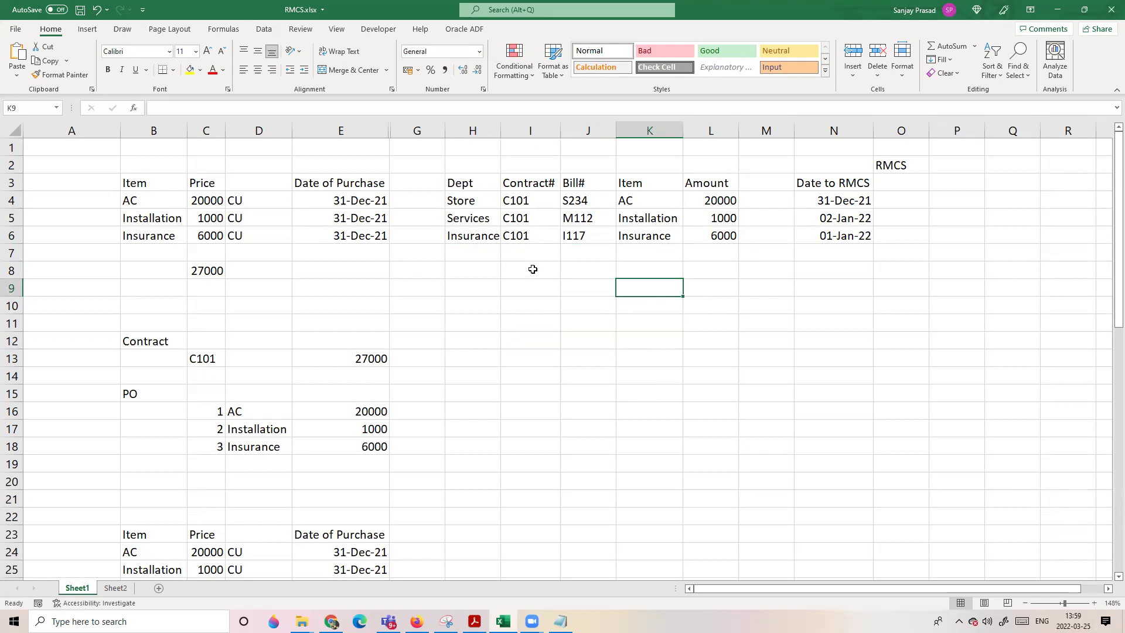
{"action": "left_click", "coordinate": [533, 268]}
{"action": "left_click", "coordinate": [670, 274]}
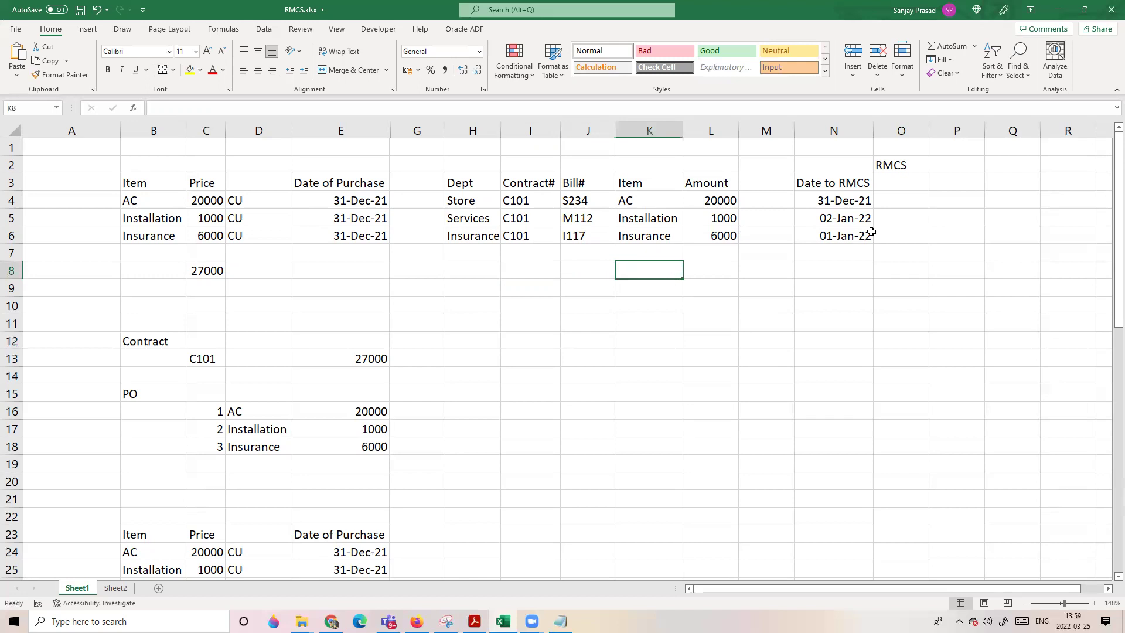
{"action": "left_click", "coordinate": [856, 204]}
{"action": "left_click_drag", "start_coordinate": [856, 204], "coordinate": [862, 236]}
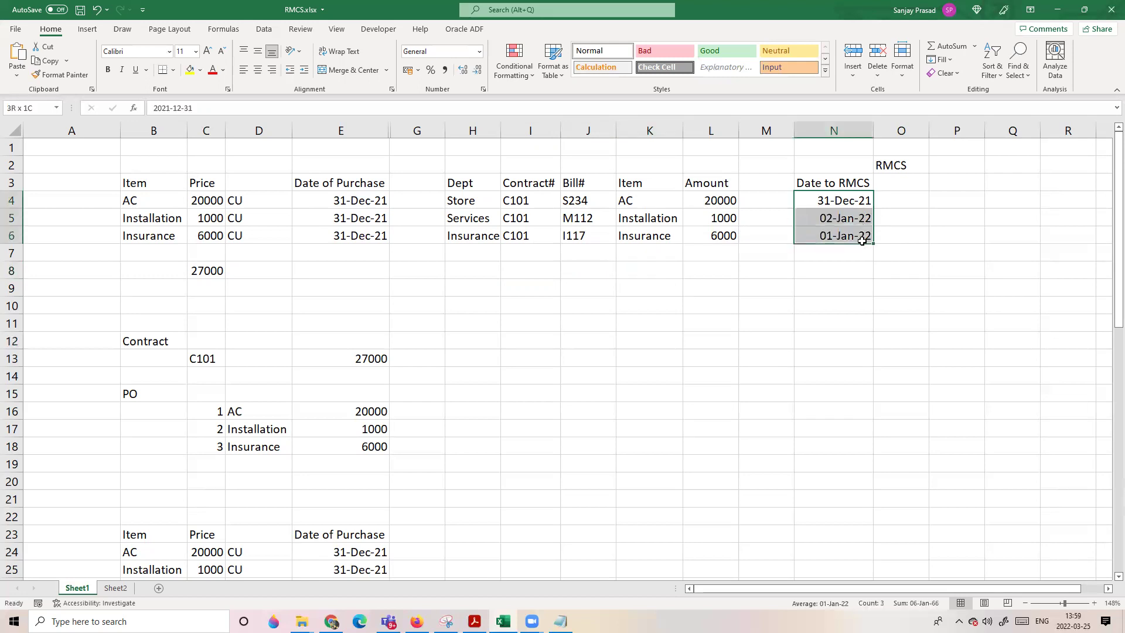
{"action": "left_click", "coordinate": [837, 301]}
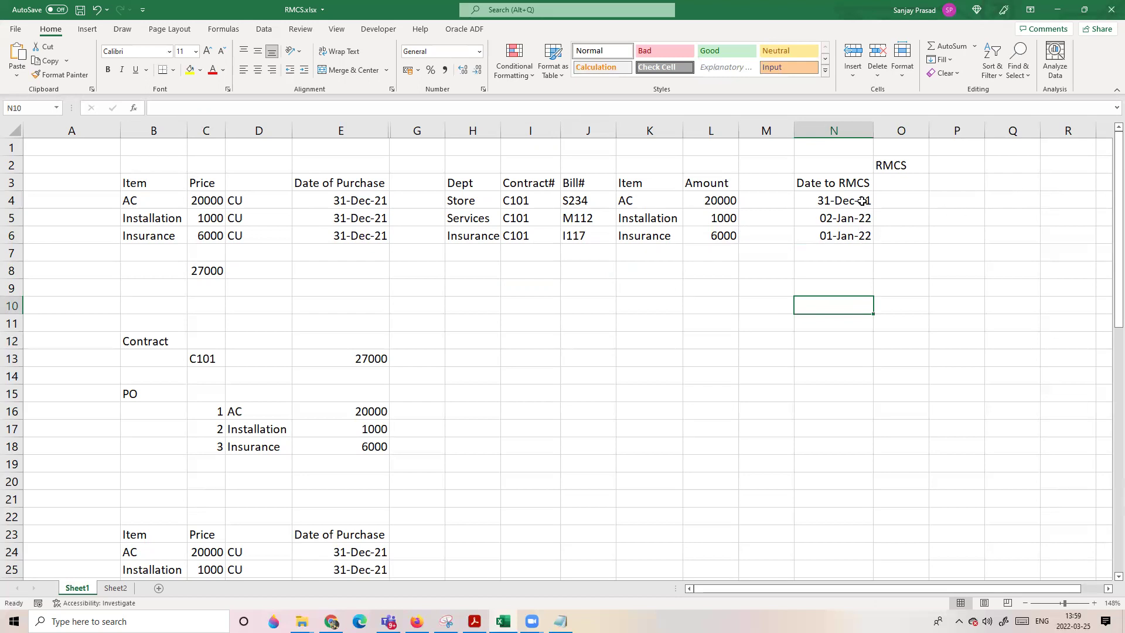
- Enter the label Freeze Days in cell Q4 and fit column Q's width to it
{"action": "left_click", "coordinate": [1017, 202]}
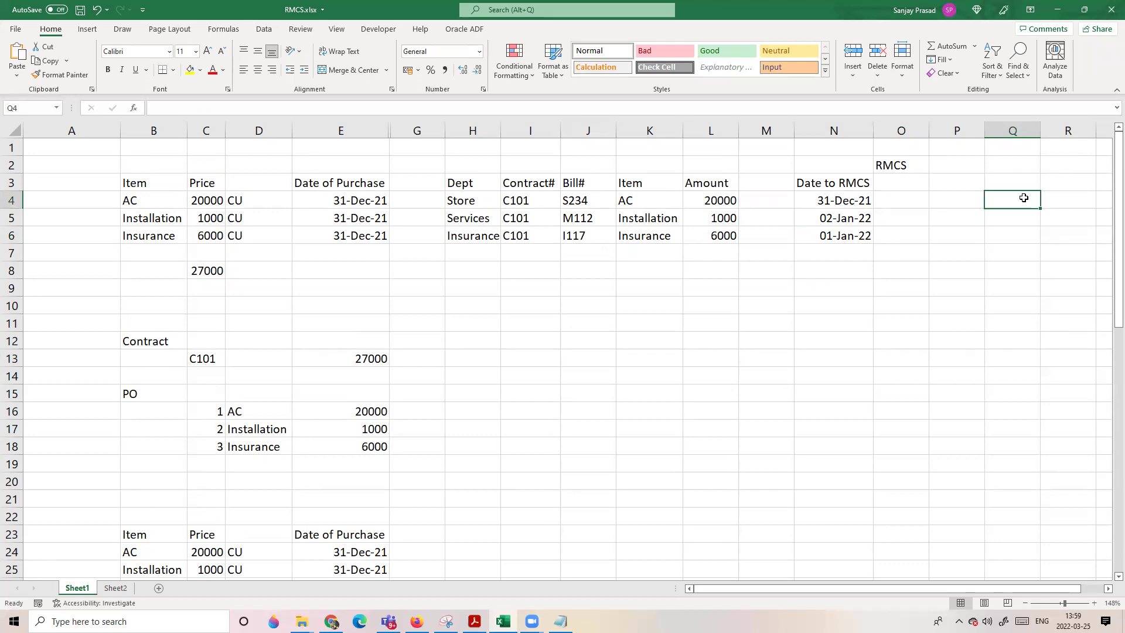
{"action": "type", "text": "Freeze Date"}
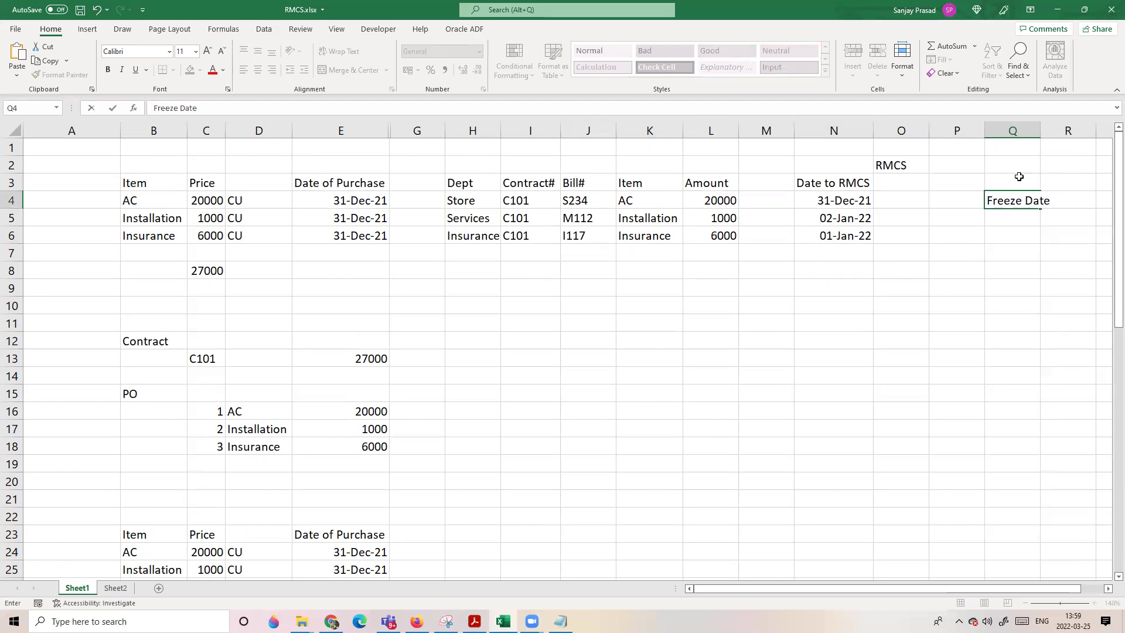
{"action": "left_click", "coordinate": [1033, 130]}
{"action": "double_click", "coordinate": [1041, 130]}
{"action": "left_click", "coordinate": [1019, 220]}
{"action": "left_click", "coordinate": [1021, 201]}
{"action": "left_click", "coordinate": [214, 109]}
{"action": "key", "text": "BackSpace"}
{"action": "type", "text": "ys"}
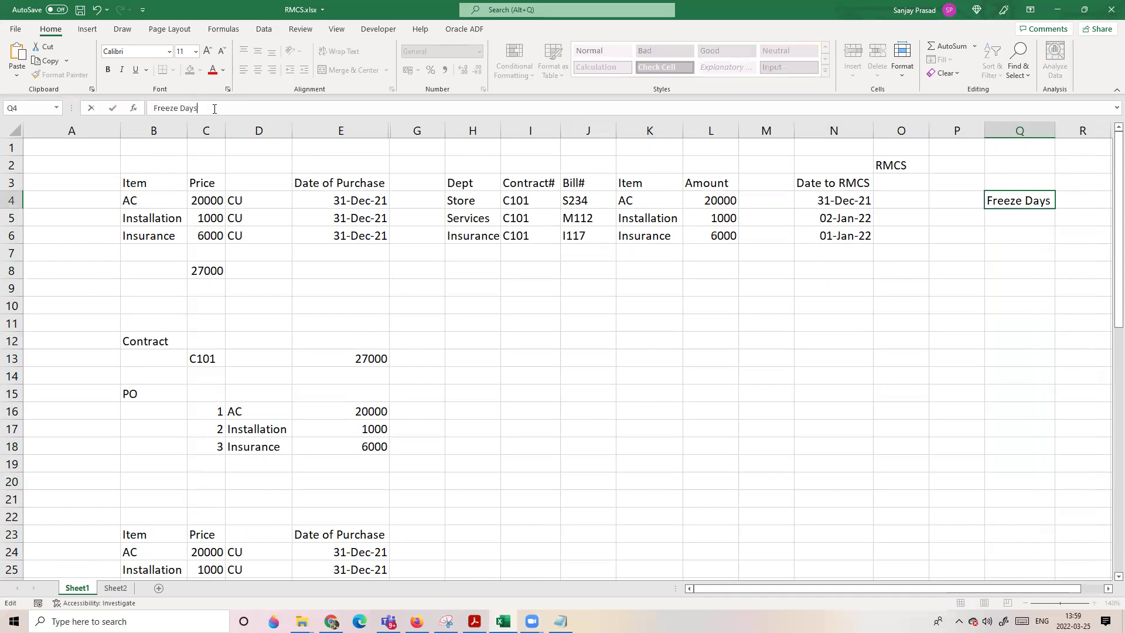
{"action": "key", "text": "Return"}
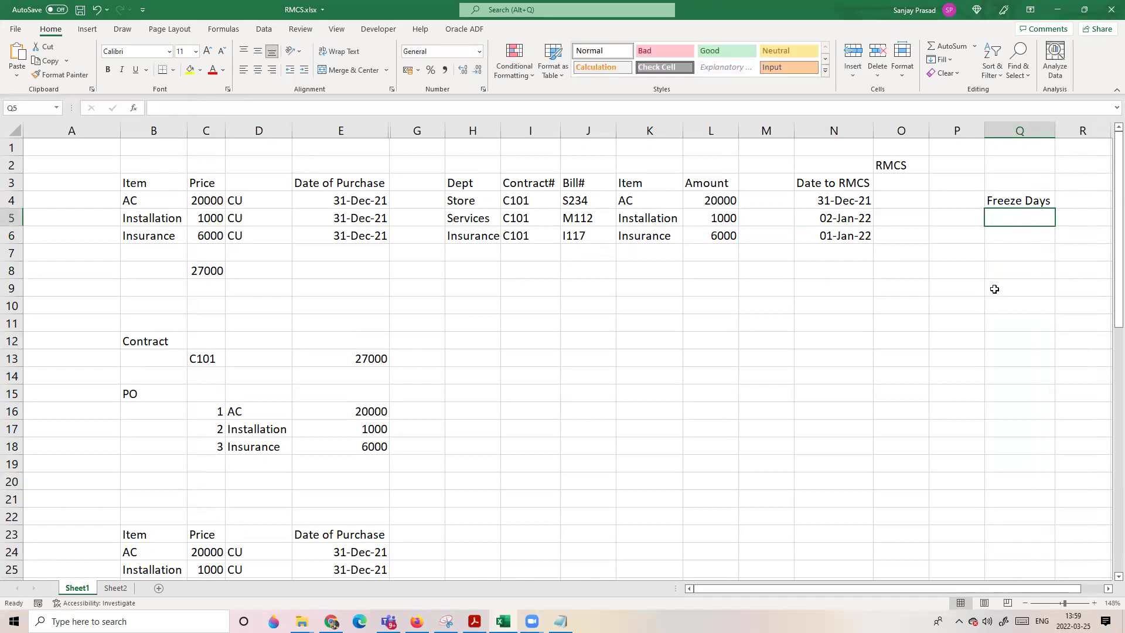
- Enter 0 as the Freeze Days value in cell R4
{"action": "left_click", "coordinate": [1019, 269]}
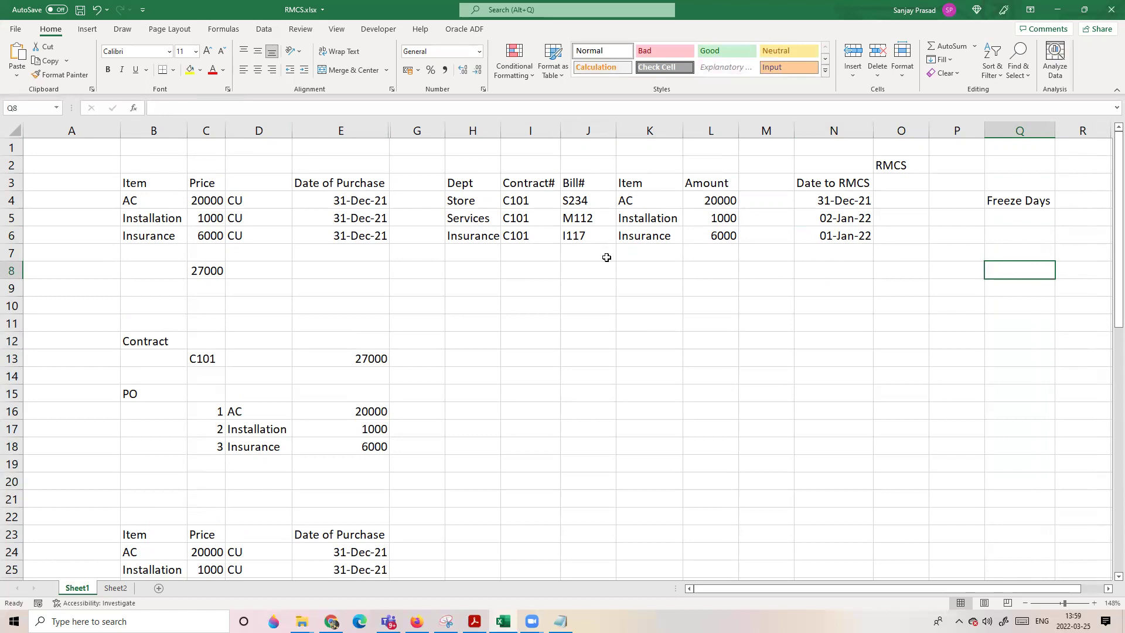
{"action": "left_click_drag", "start_coordinate": [490, 200], "coordinate": [734, 246]}
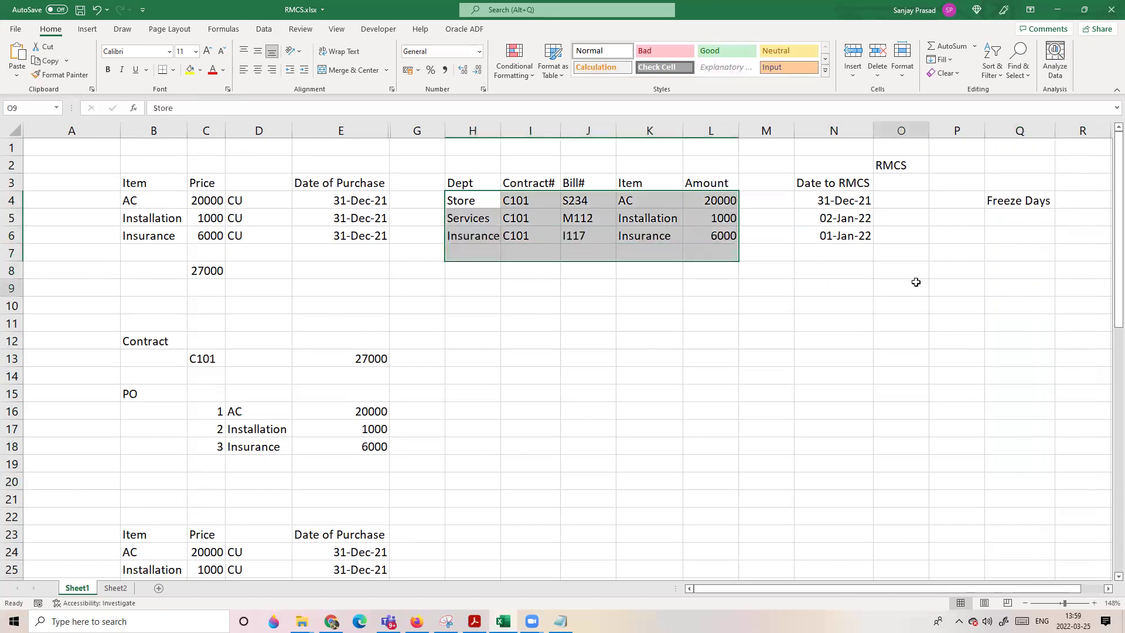
{"action": "left_click", "coordinate": [918, 282]}
{"action": "left_click", "coordinate": [1076, 204]}
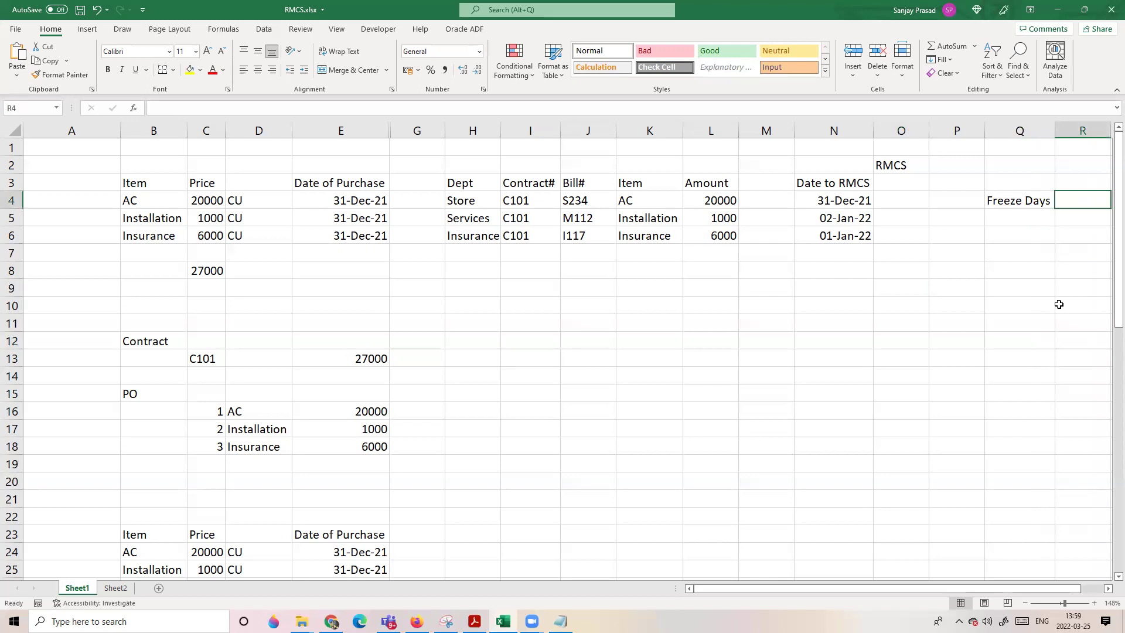
{"action": "type", "text": "0"}
{"action": "left_click", "coordinate": [970, 297]}
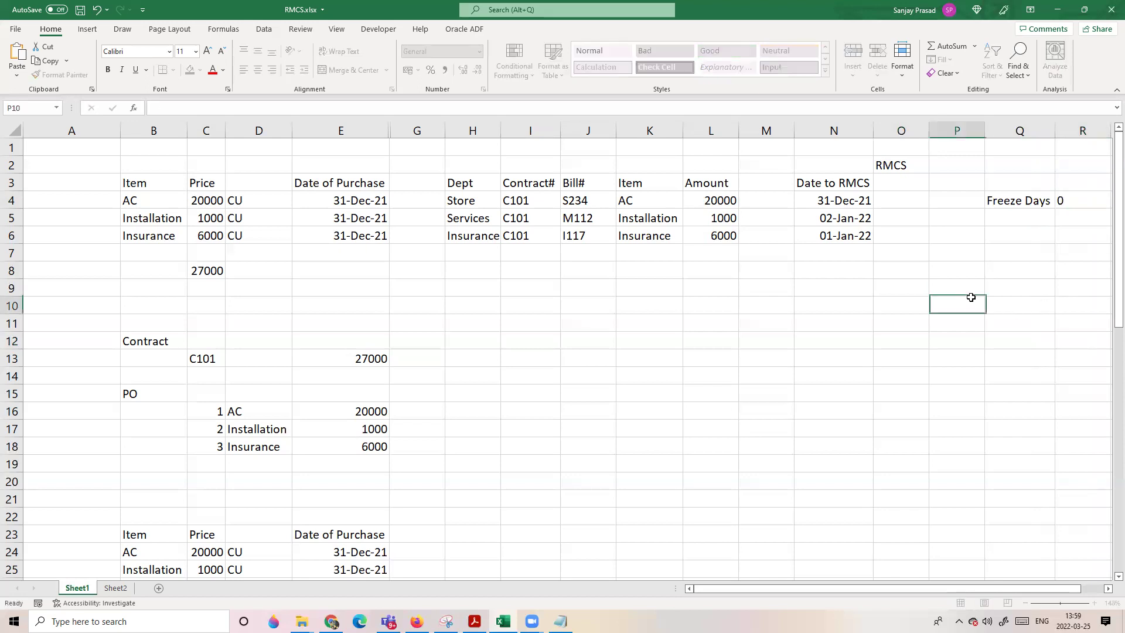
- Examine the Store department's AC bill in row 4, relating its purchase date and Date to RMCS to the Freeze Days value
{"action": "left_click_drag", "start_coordinate": [469, 201], "coordinate": [715, 201]}
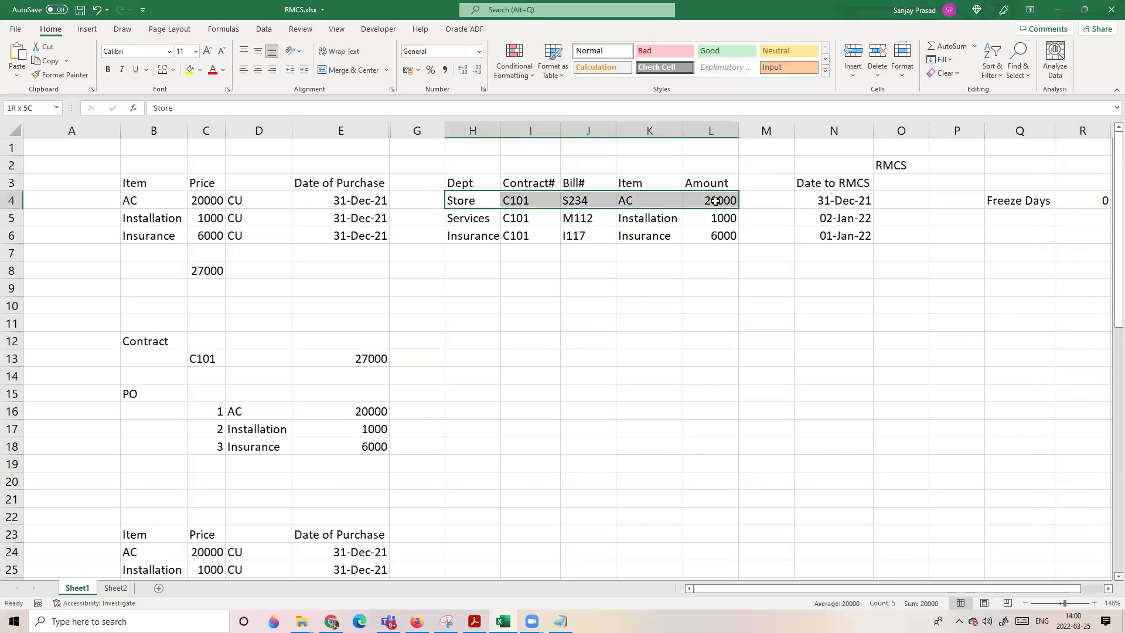
{"action": "left_click", "coordinate": [840, 199]}
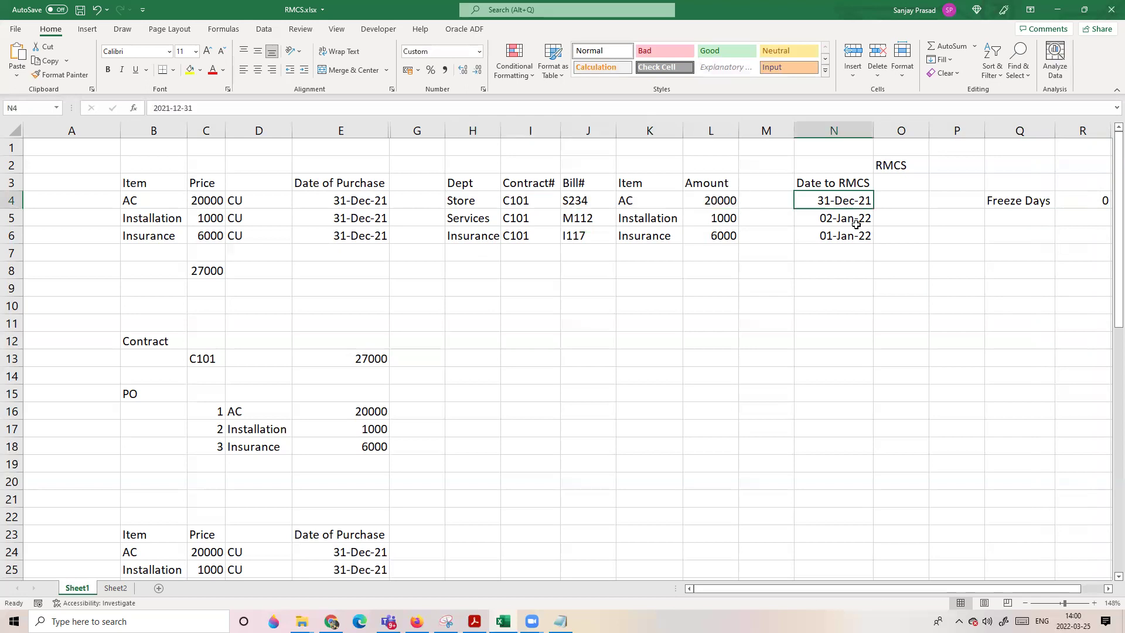
{"action": "left_click", "coordinate": [463, 201]}
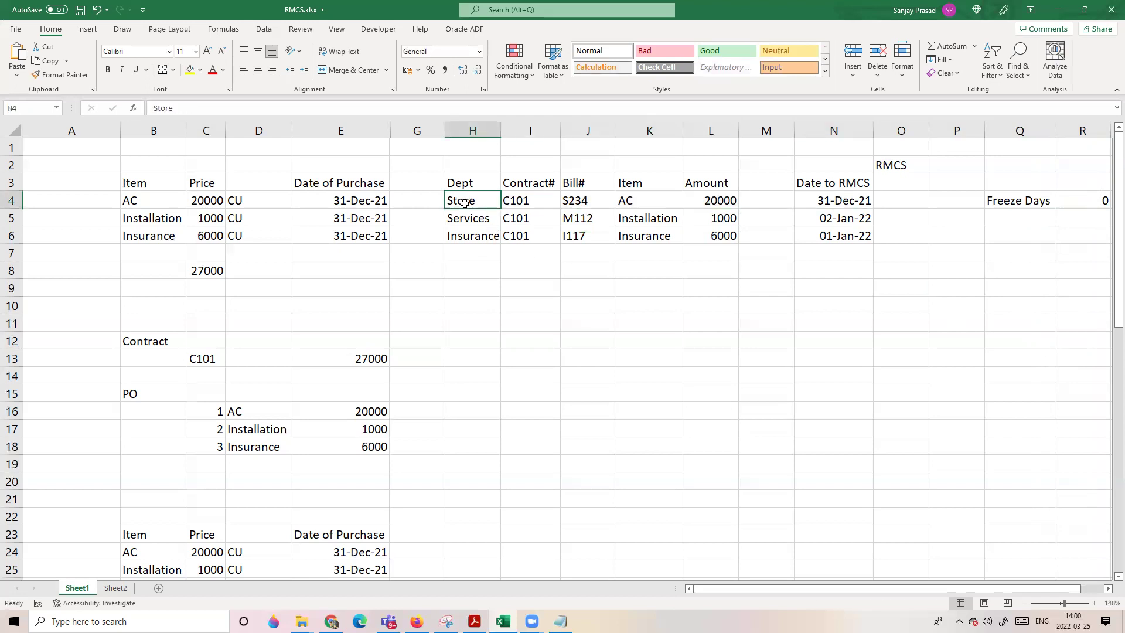
{"action": "left_click", "coordinate": [1032, 288]}
{"action": "left_click", "coordinate": [1079, 200]}
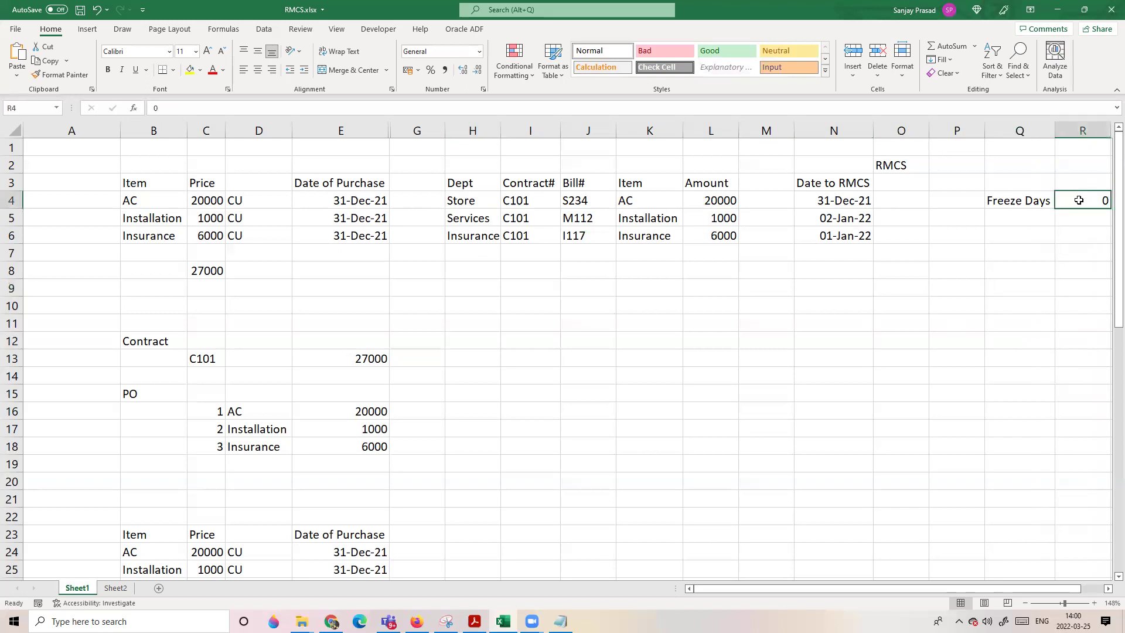
{"action": "left_click", "coordinate": [885, 332]}
{"action": "left_click_drag", "start_coordinate": [332, 203], "coordinate": [835, 198]}
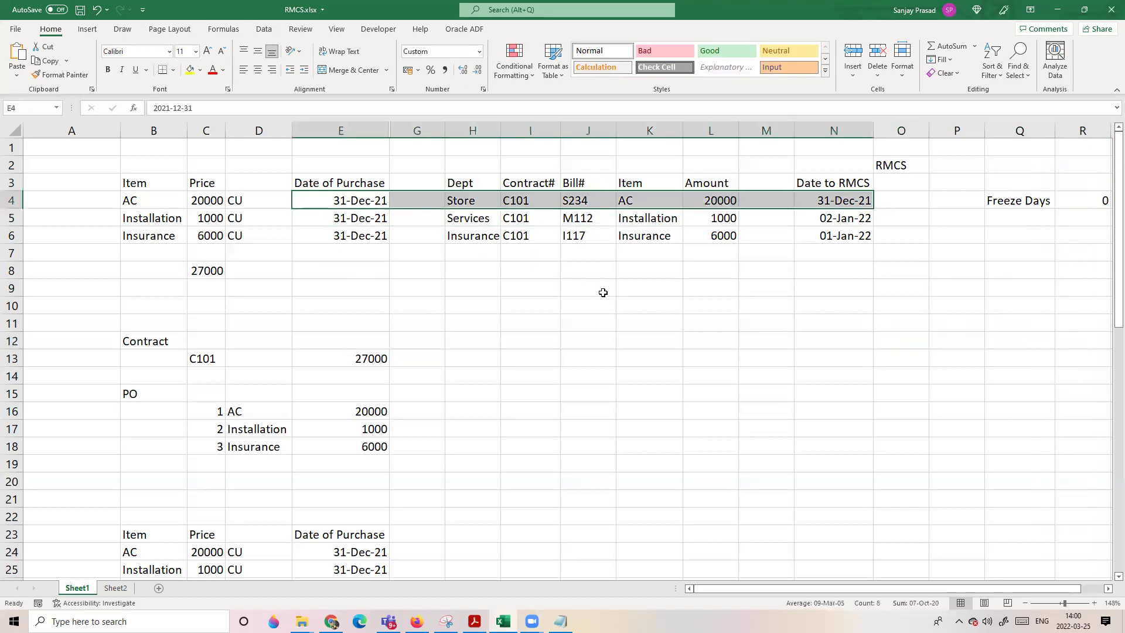
{"action": "left_click", "coordinate": [536, 306]}
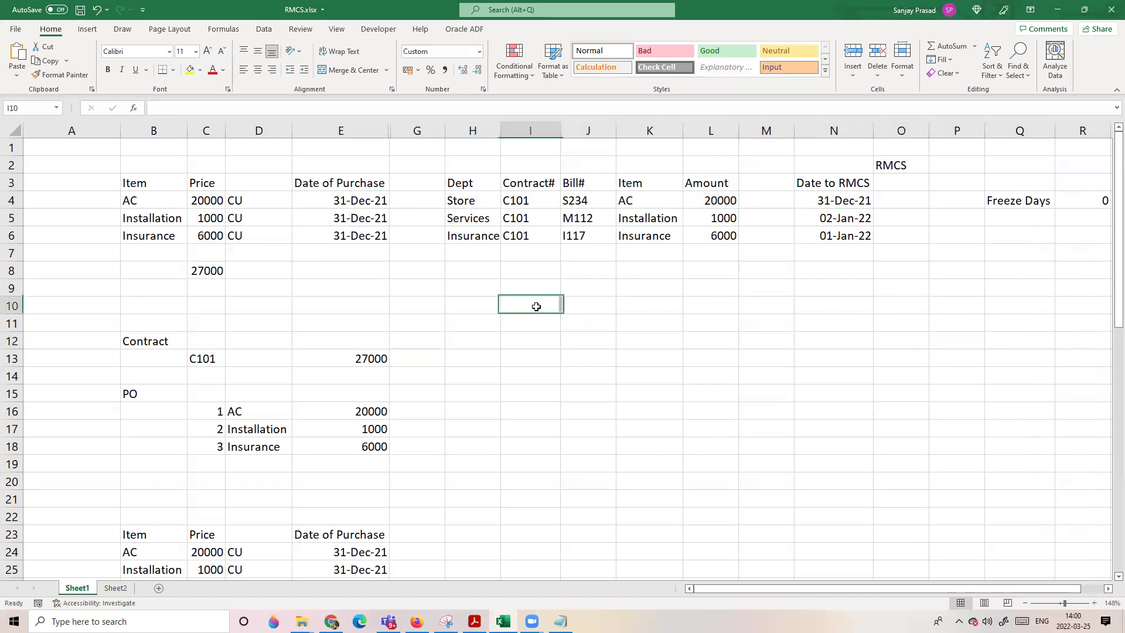
- Examine the Services and Insurance bills in rows 5 and 6, checking their contract and Date to RMCS against the Freeze Days value
{"action": "left_click", "coordinate": [518, 202]}
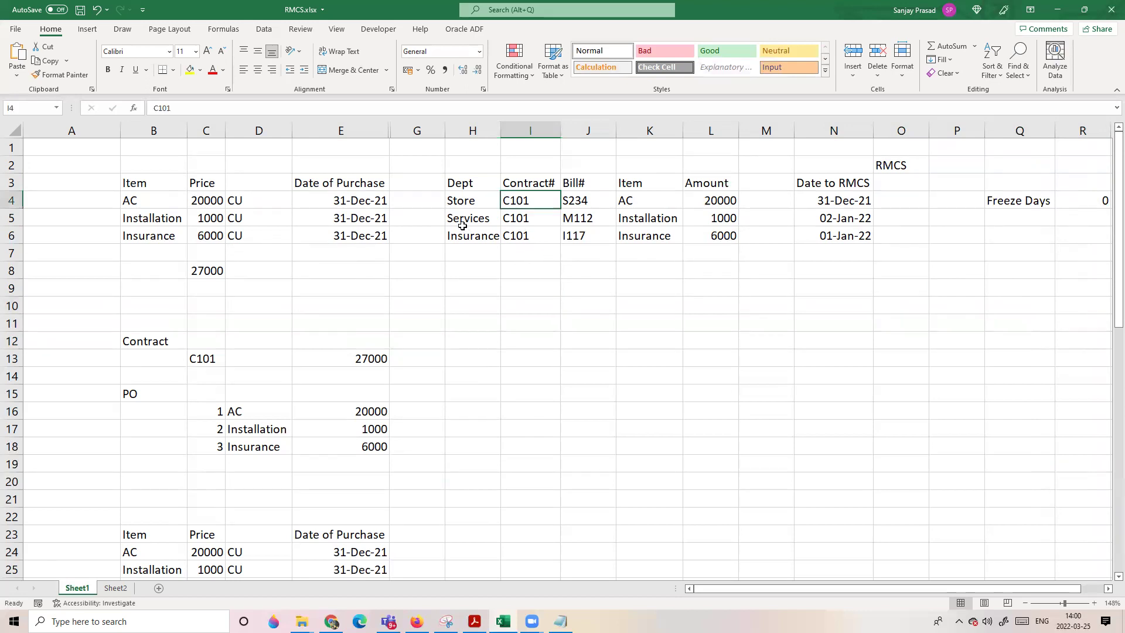
{"action": "left_click_drag", "start_coordinate": [355, 218], "coordinate": [800, 234]}
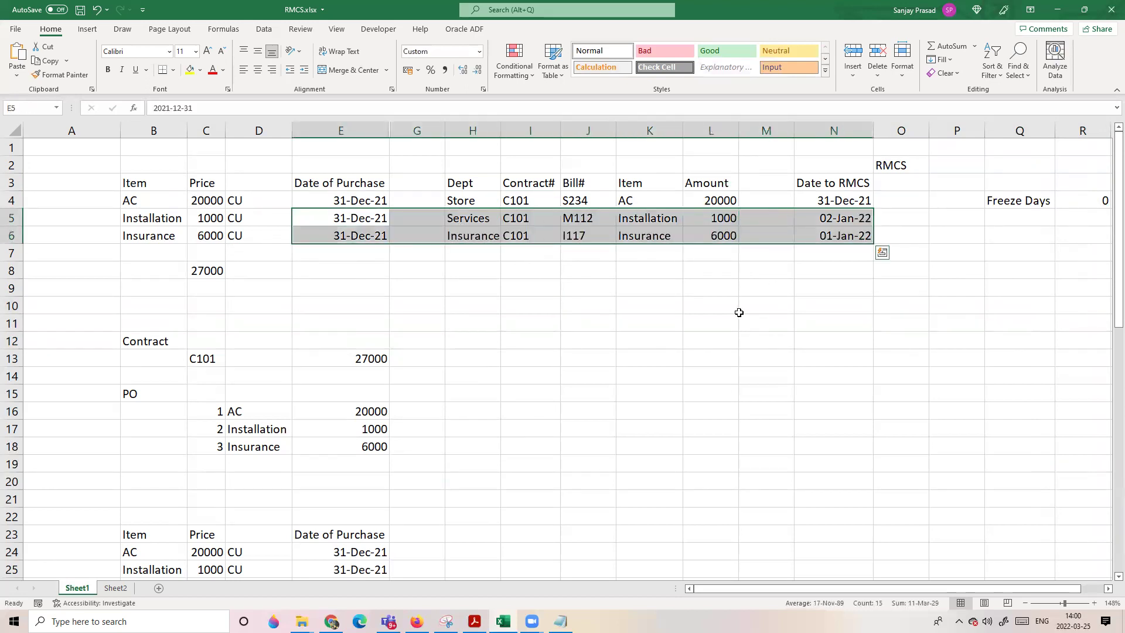
{"action": "left_click", "coordinate": [670, 318]}
{"action": "left_click", "coordinate": [1080, 200]}
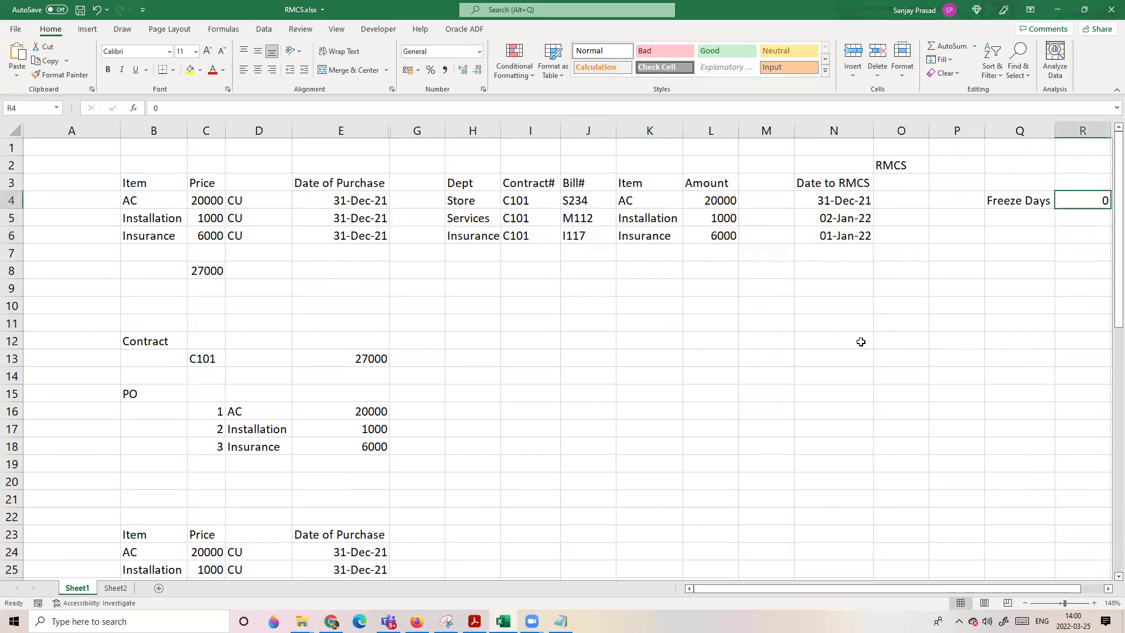
{"action": "left_click", "coordinate": [783, 351]}
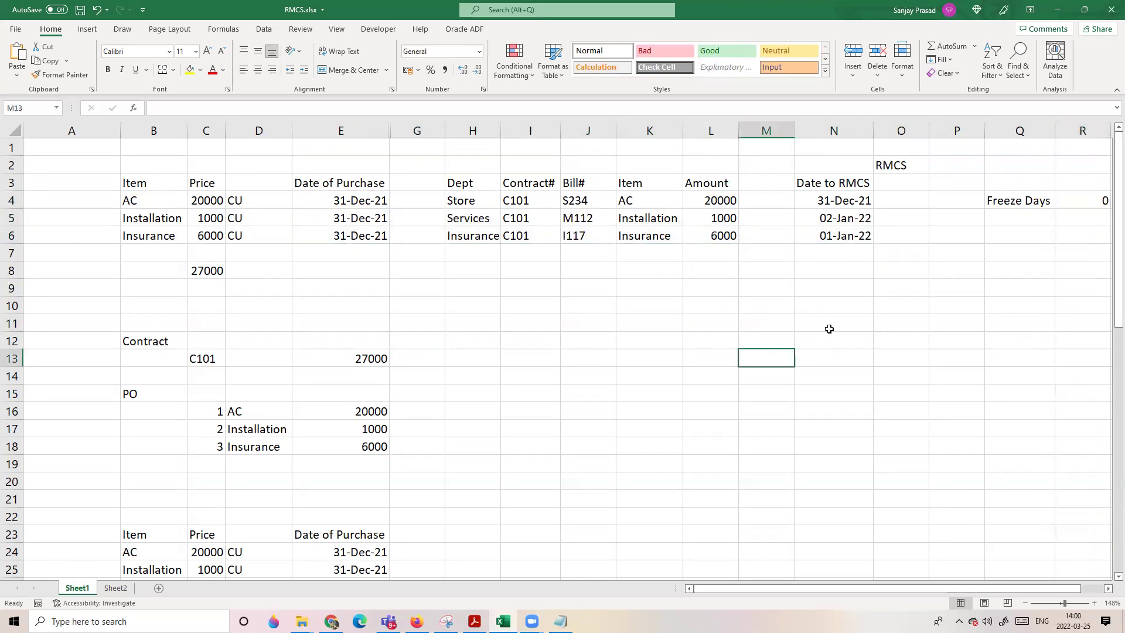
{"action": "left_click", "coordinate": [1079, 203]}
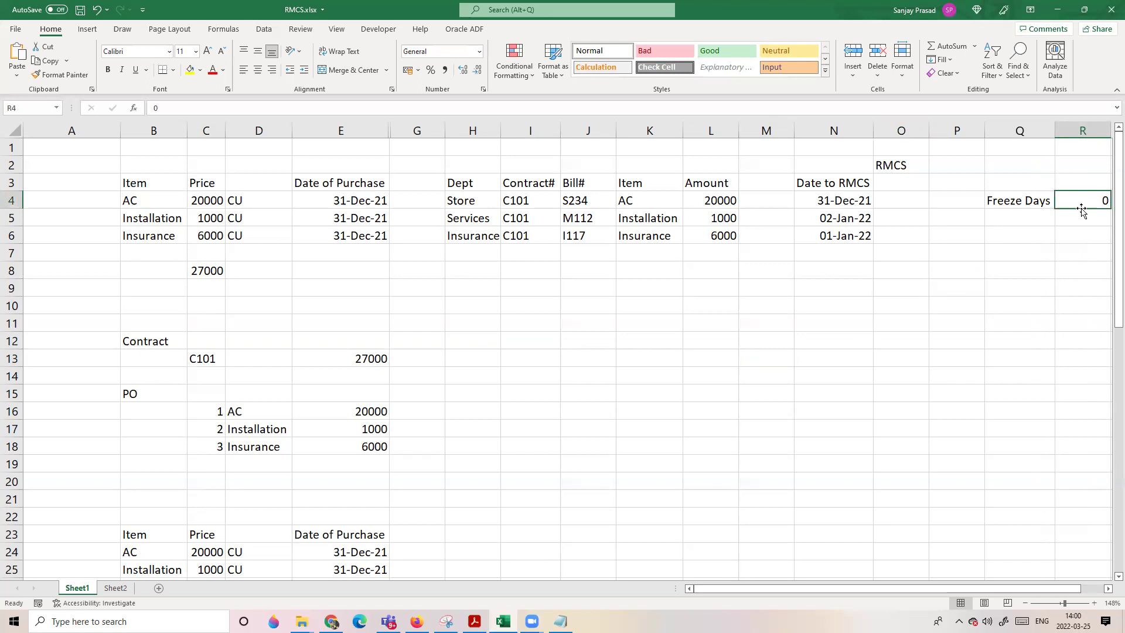
{"action": "left_click", "coordinate": [646, 374]}
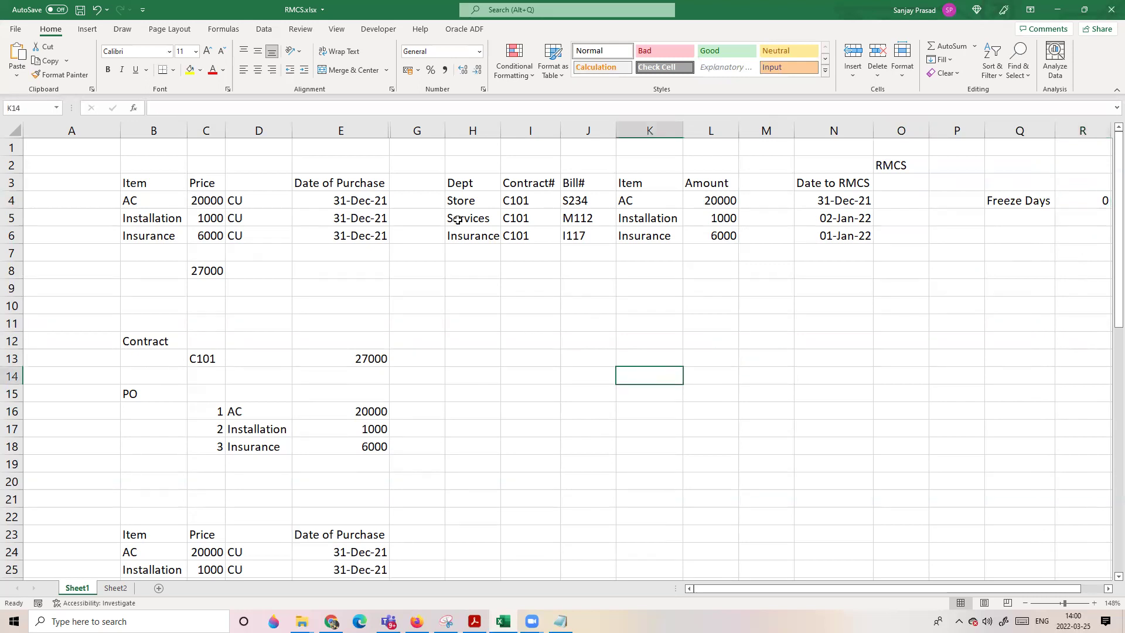
{"action": "left_click", "coordinate": [480, 226]}
{"action": "left_click_drag", "start_coordinate": [480, 225], "coordinate": [814, 242]}
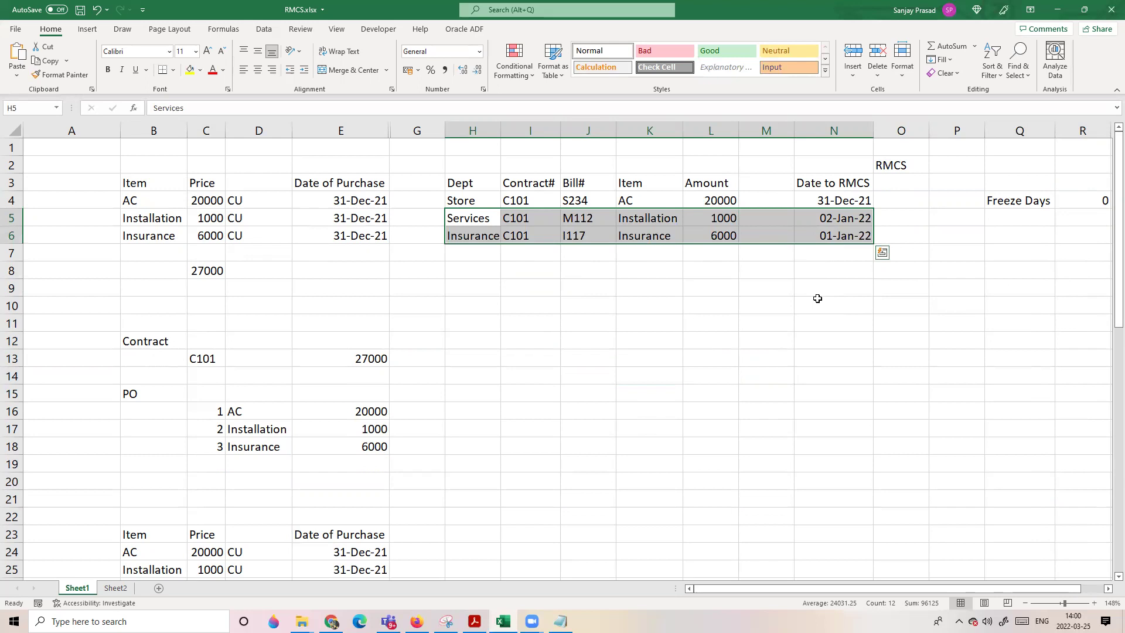
{"action": "left_click", "coordinate": [969, 322]}
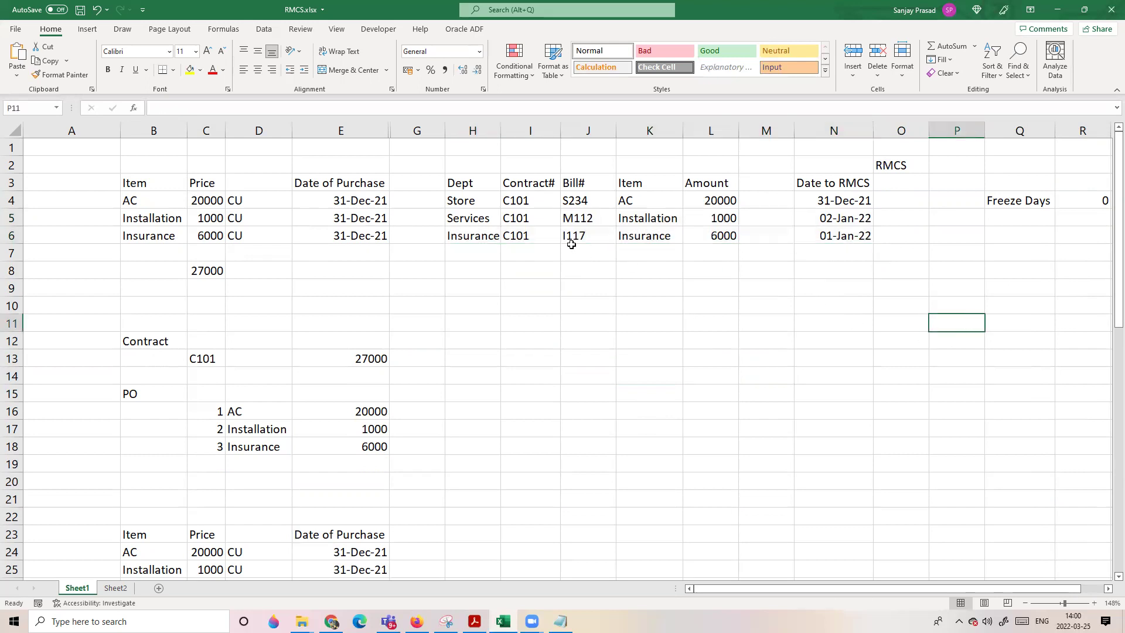
{"action": "left_click_drag", "start_coordinate": [469, 220], "coordinate": [768, 220]}
{"action": "left_click", "coordinate": [876, 318]}
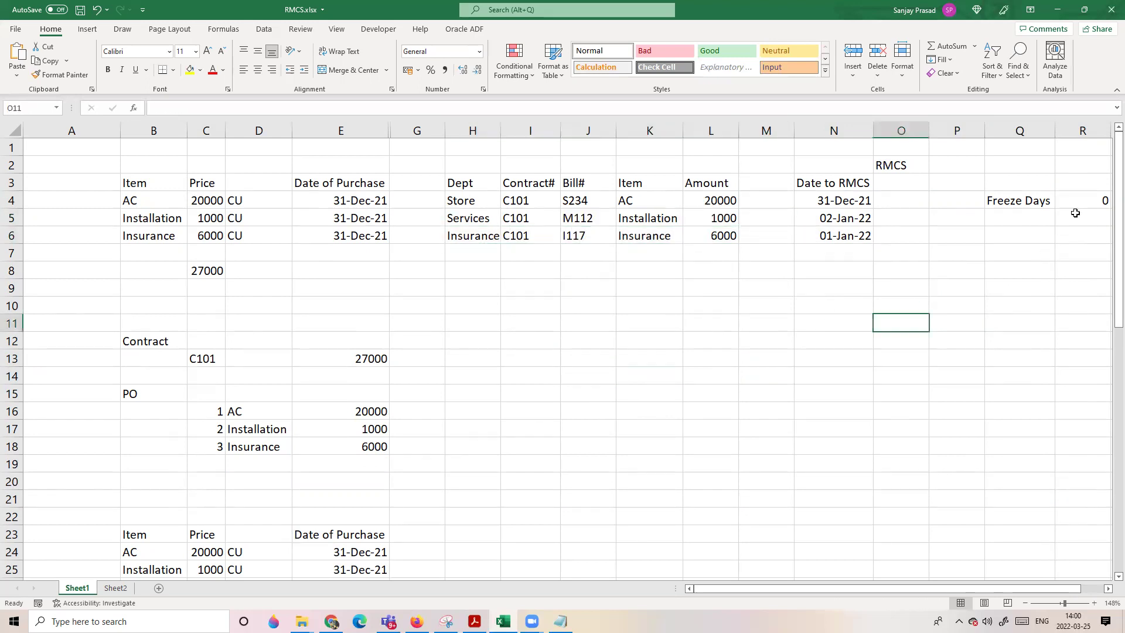
- Set the Freeze Days value in cell R4 to 30
{"action": "left_click", "coordinate": [1102, 196]}
{"action": "type", "text": "30"}
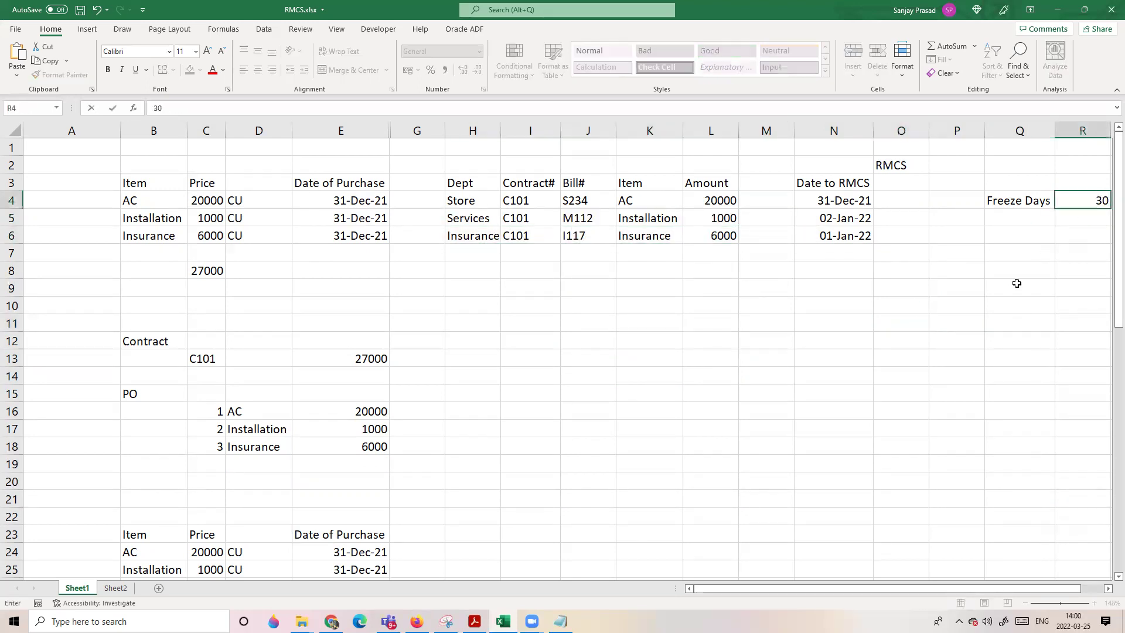
{"action": "left_click", "coordinate": [792, 366]}
- Enter the date 30-Jan-22 in cell O4, beside the Store bill's Date to RMCS
{"action": "left_click_drag", "start_coordinate": [471, 201], "coordinate": [844, 203]}
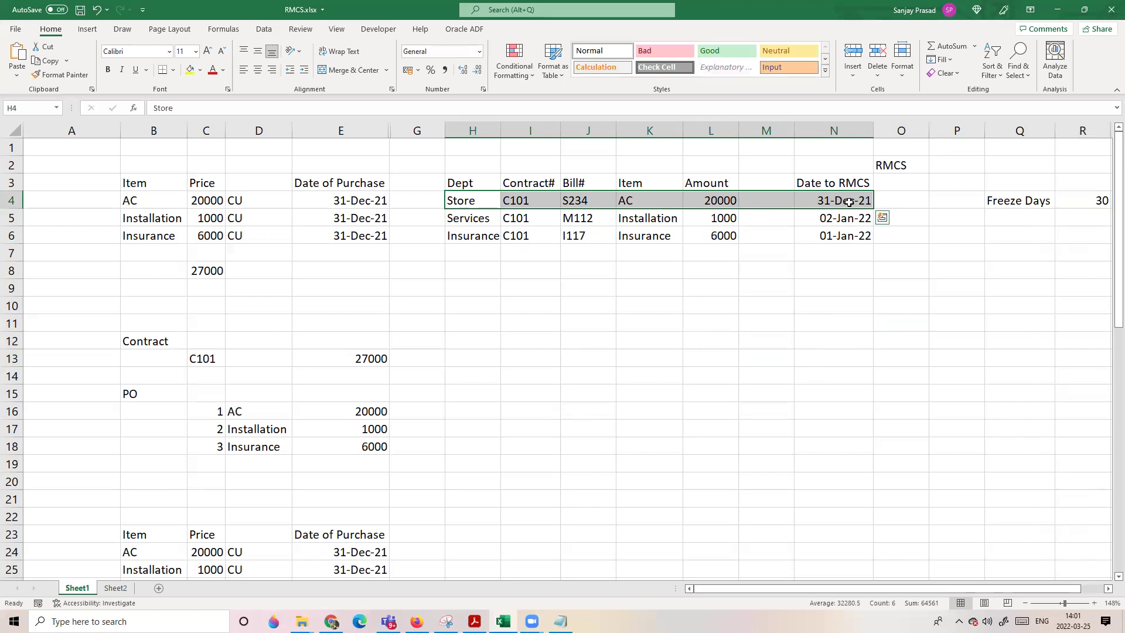
{"action": "left_click", "coordinate": [849, 202]}
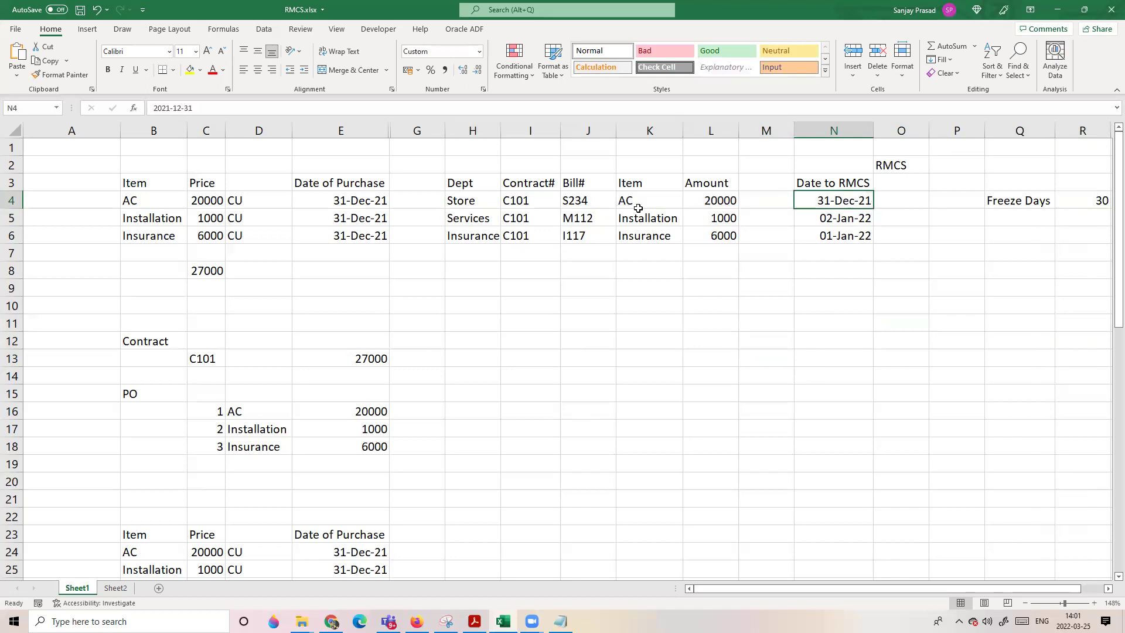
{"action": "left_click", "coordinate": [533, 202]}
{"action": "left_click", "coordinate": [663, 289]}
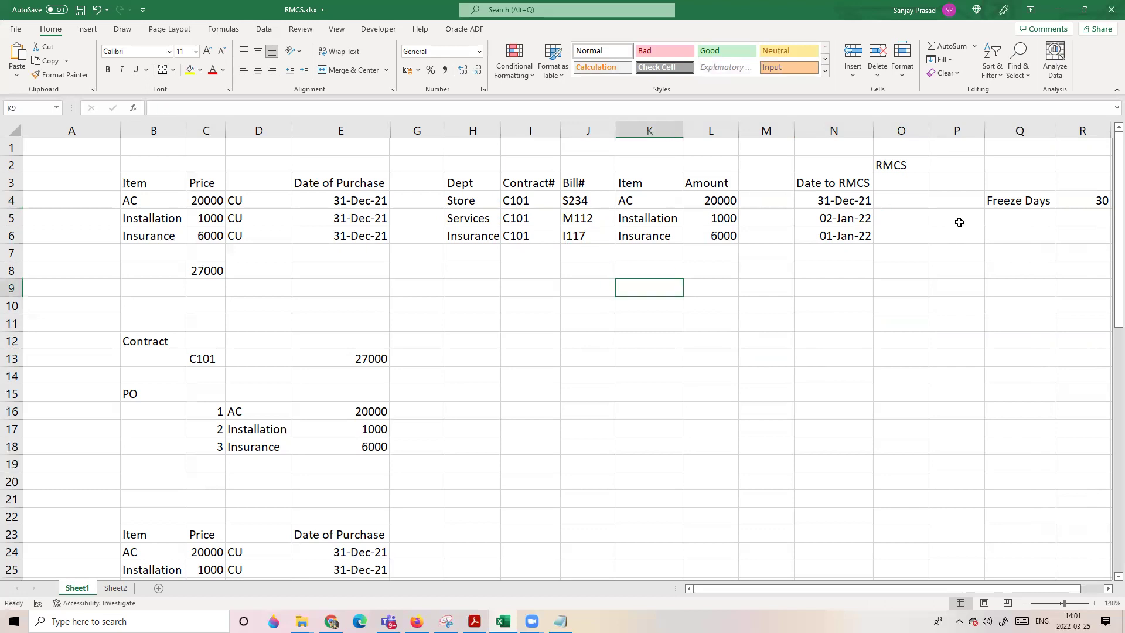
{"action": "left_click", "coordinate": [481, 202]}
{"action": "left_click", "coordinate": [917, 199]}
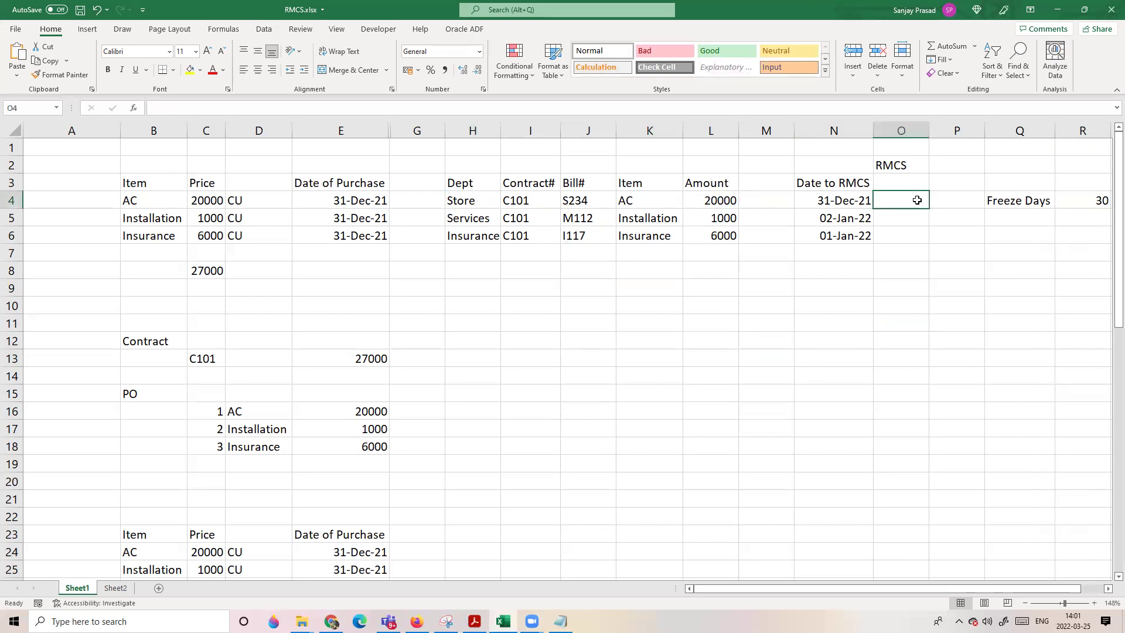
{"action": "type", "text": "3"}
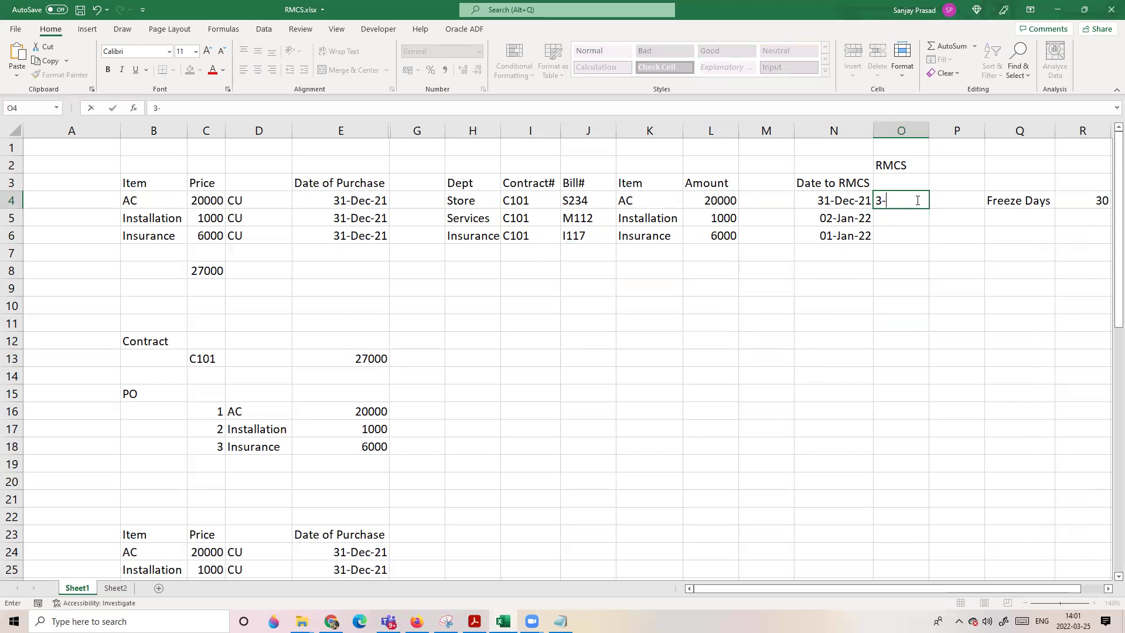
{"action": "type", "text": "0-Jan-22"}
{"action": "key", "text": "Return"}
{"action": "left_click", "coordinate": [918, 271]}
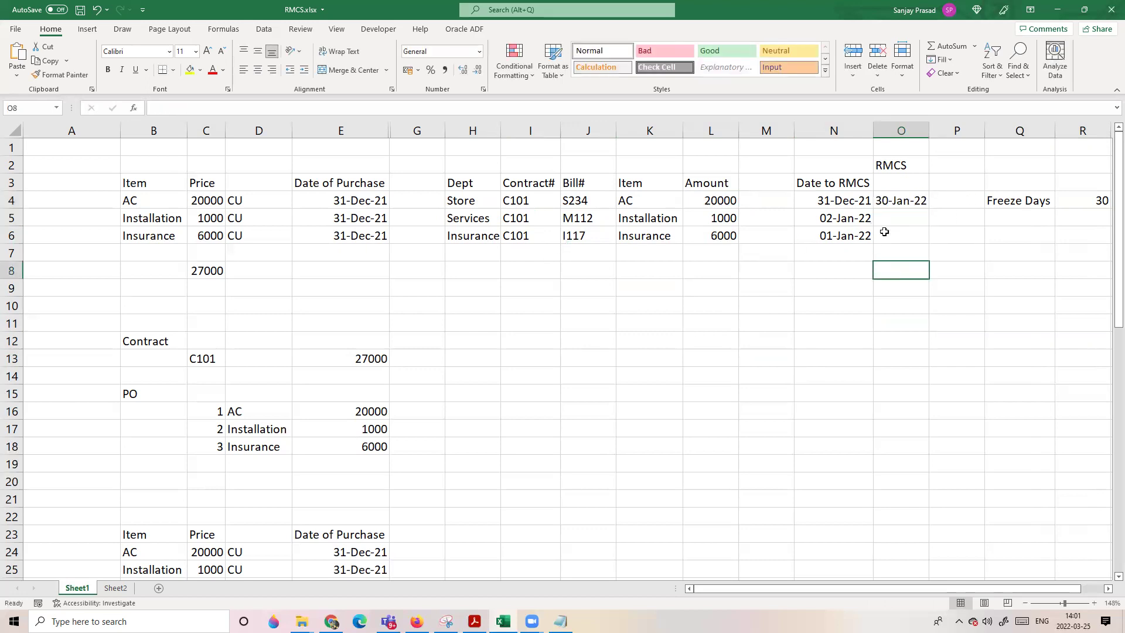
- Compare the Contract# values of the three bills with the Store bill's dates in N4 and O4
{"action": "left_click", "coordinate": [855, 299]}
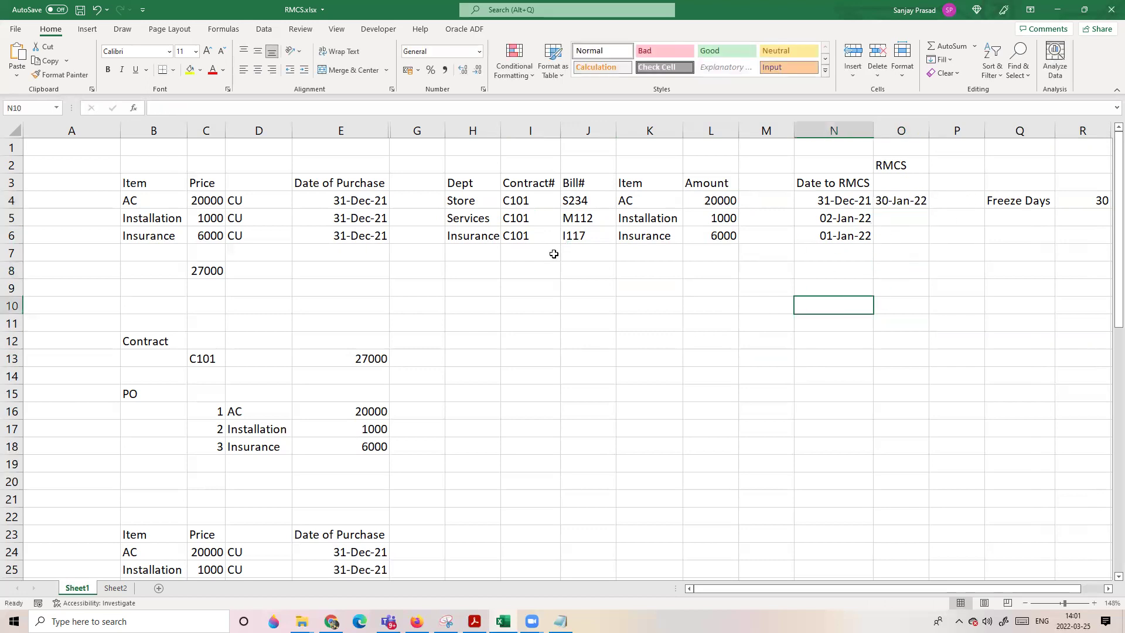
{"action": "left_click", "coordinate": [528, 205]}
{"action": "left_click", "coordinate": [924, 199]}
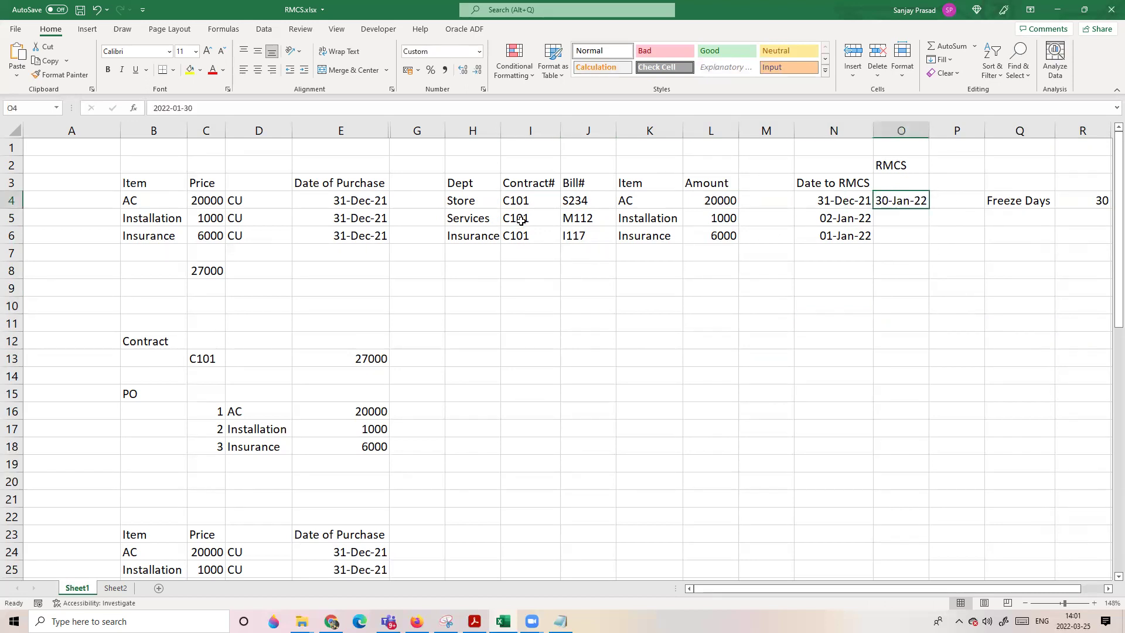
{"action": "left_click_drag", "start_coordinate": [521, 221], "coordinate": [519, 237]}
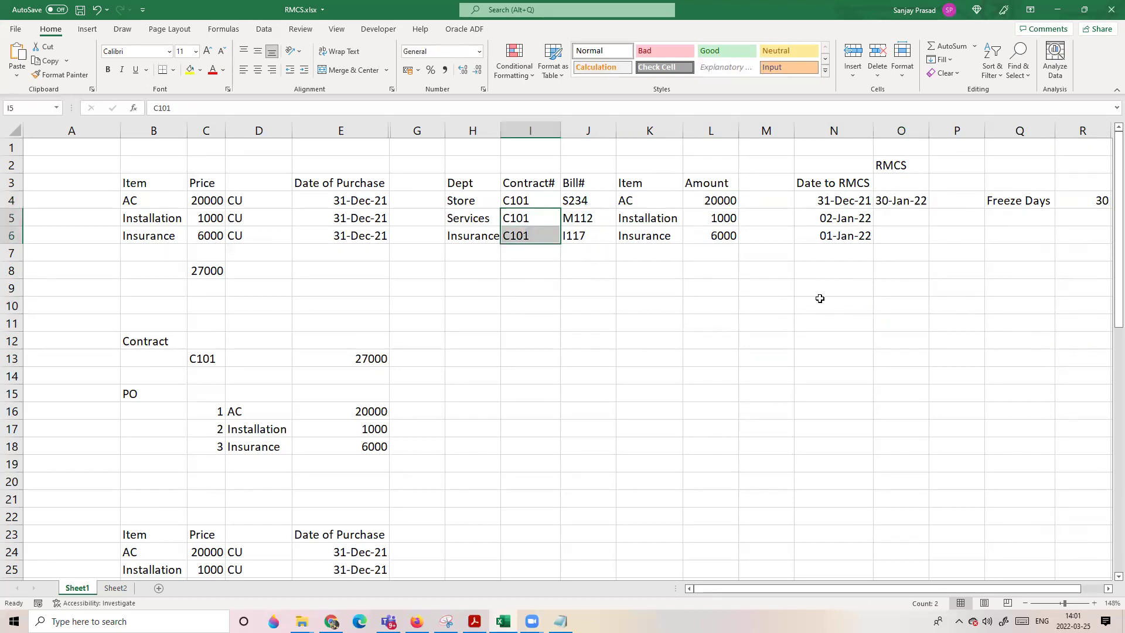
{"action": "left_click", "coordinate": [790, 304]}
{"action": "left_click_drag", "start_coordinate": [482, 203], "coordinate": [829, 202]}
{"action": "left_click_drag", "start_coordinate": [929, 281], "coordinate": [949, 281]}
- Set the Freeze Days value in cell R4 to 10
{"action": "left_click", "coordinate": [1090, 196]}
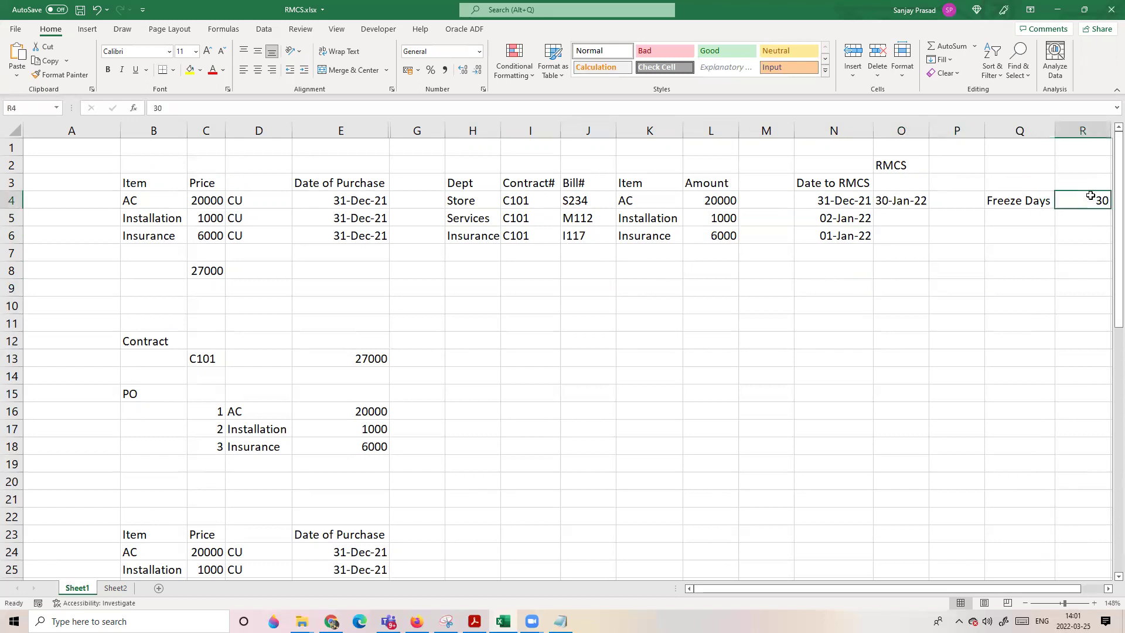
{"action": "type", "text": "10"}
{"action": "left_click", "coordinate": [1016, 286]}
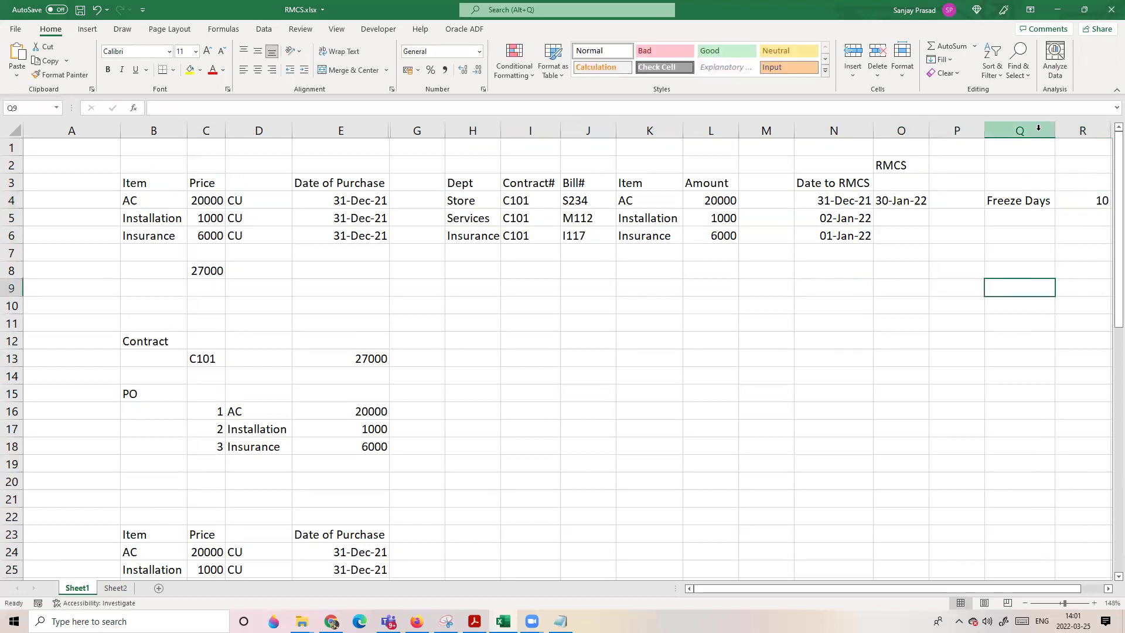
- Clear the Freeze Days label and its value from columns Q and R
{"action": "left_click_drag", "start_coordinate": [1037, 131], "coordinate": [1080, 155]}
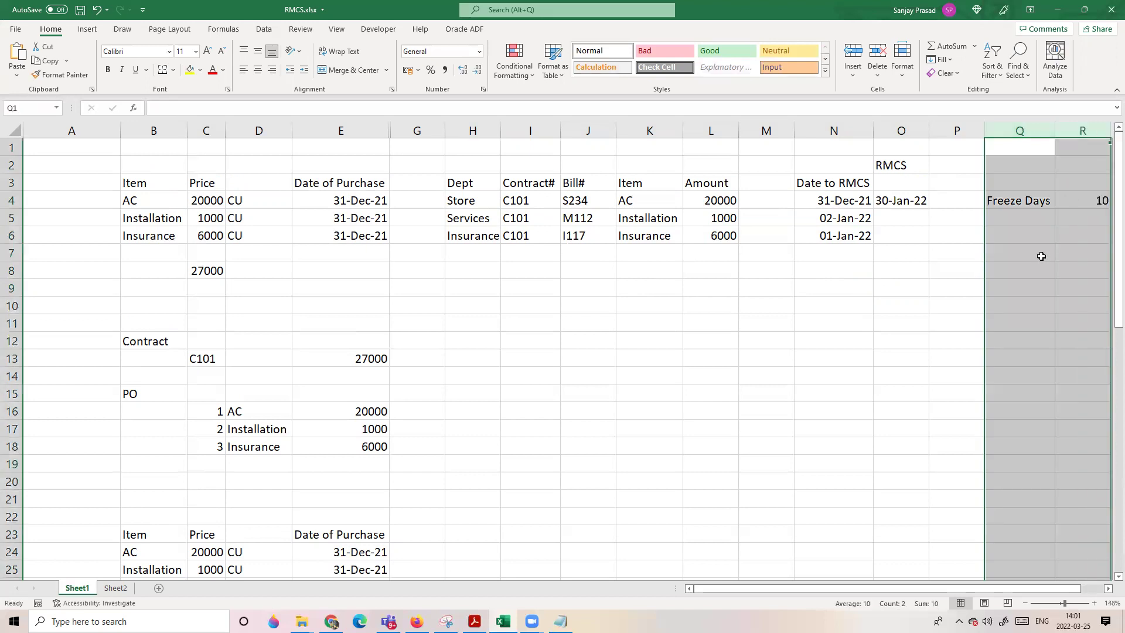
{"action": "key", "text": "Delete"}
{"action": "left_click", "coordinate": [717, 324]}
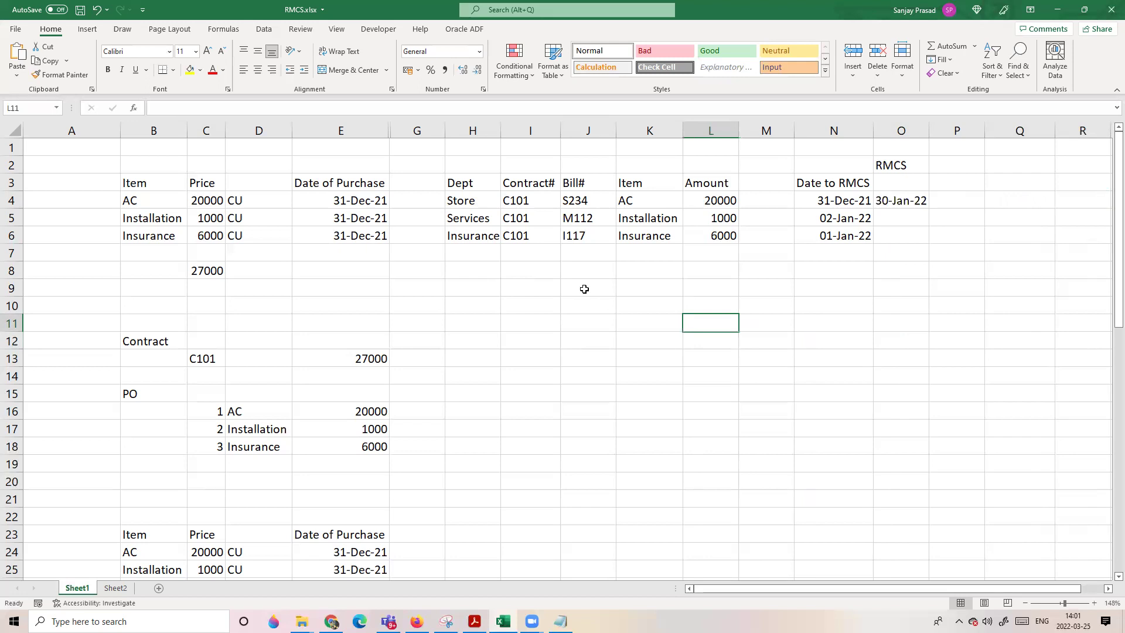
- Review the department bill table in H3:N6, including the Installation item in K5
{"action": "left_click", "coordinate": [539, 259]}
{"action": "left_click_drag", "start_coordinate": [481, 184], "coordinate": [866, 234]}
{"action": "left_click", "coordinate": [753, 325]}
{"action": "left_click", "coordinate": [681, 223]}
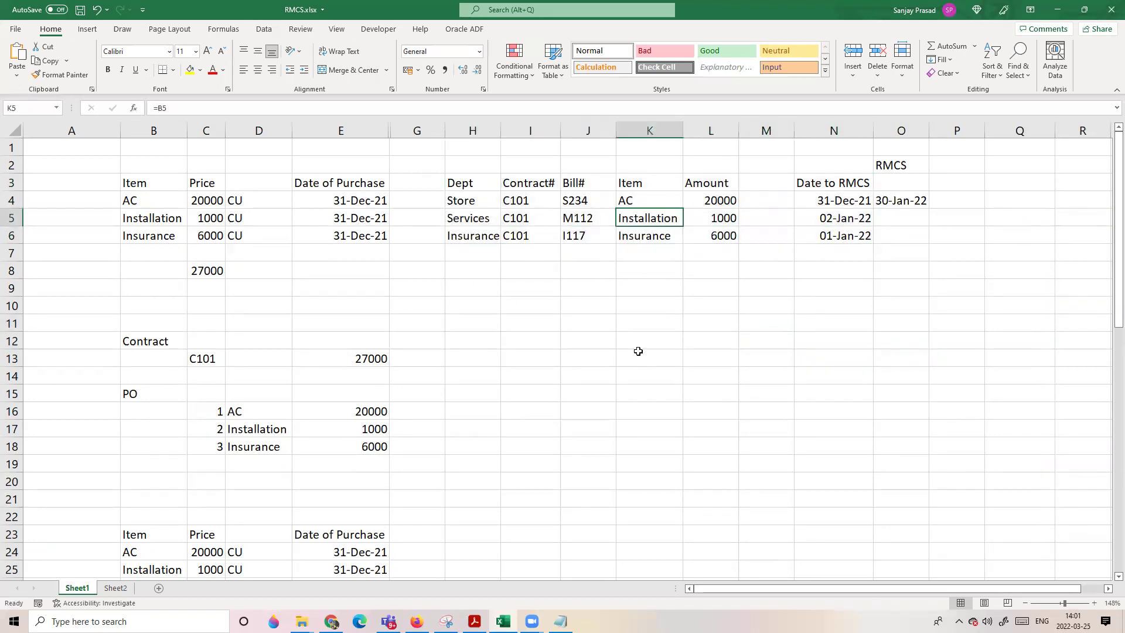
{"action": "left_click", "coordinate": [611, 313]}
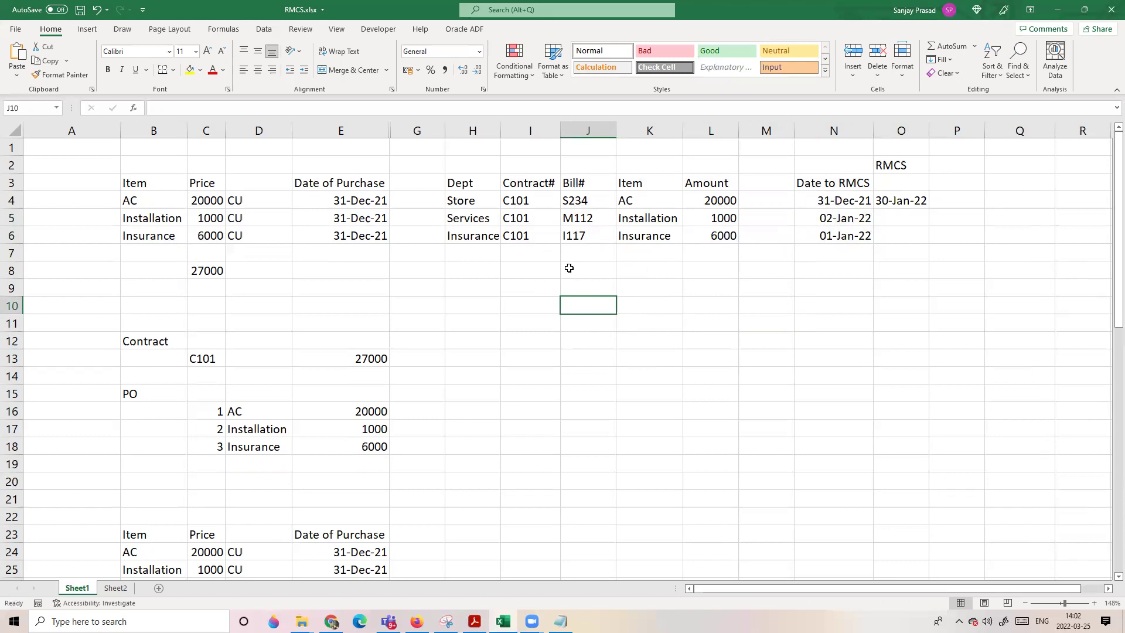
- Review contract C101 in C13 against the Store, Services and Insurance departments and their contract numbers in H4:I6
{"action": "left_click", "coordinate": [526, 281]}
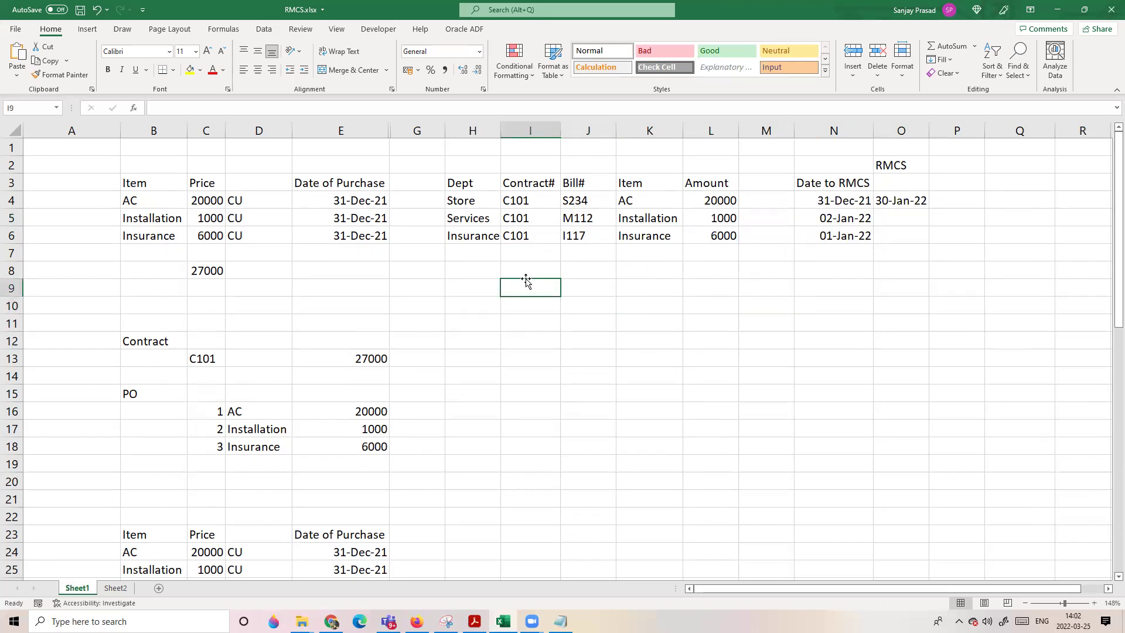
{"action": "left_click", "coordinate": [145, 343]}
{"action": "left_click", "coordinate": [203, 365]}
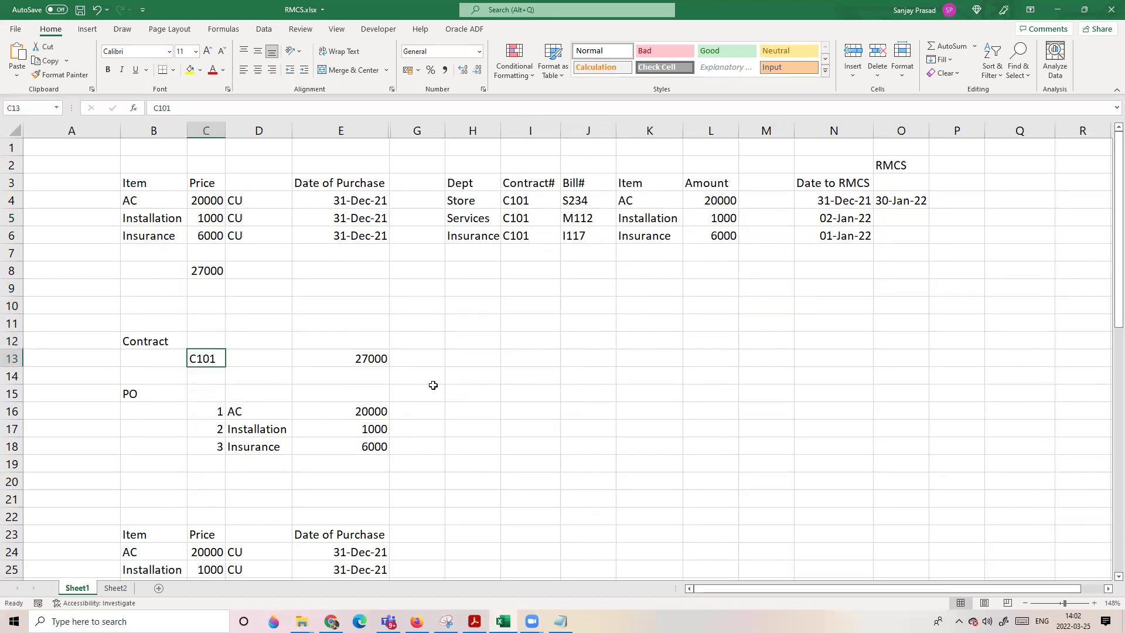
{"action": "left_click", "coordinate": [472, 349]}
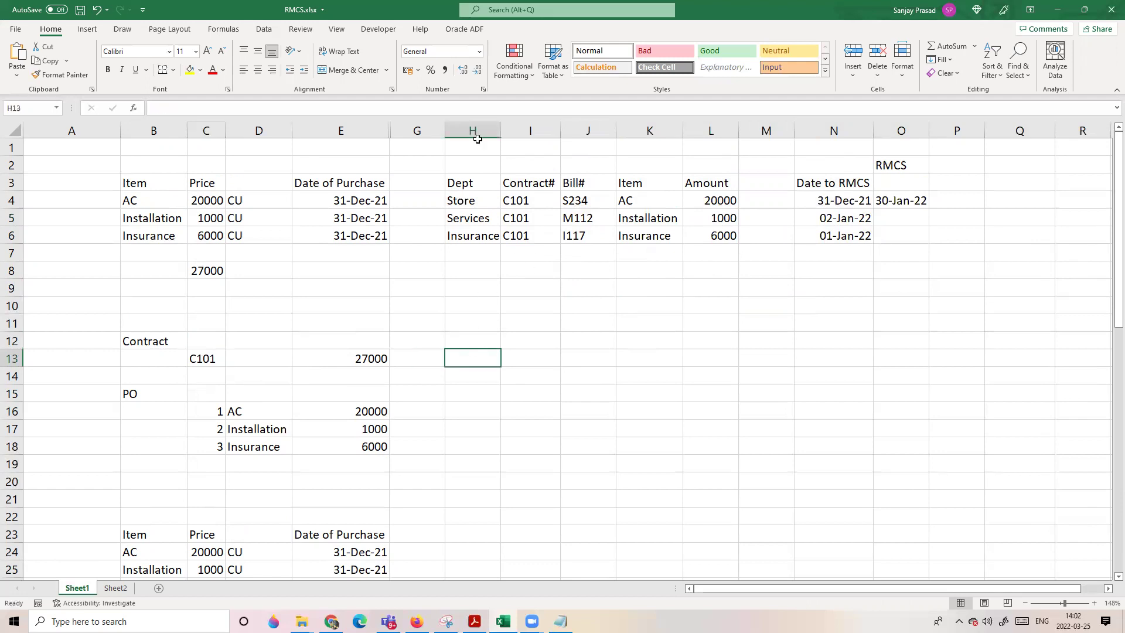
{"action": "left_click", "coordinate": [470, 203]}
{"action": "left_click", "coordinate": [466, 220]}
{"action": "left_click", "coordinate": [464, 238]}
{"action": "left_click", "coordinate": [458, 321]}
{"action": "left_click", "coordinate": [474, 203]}
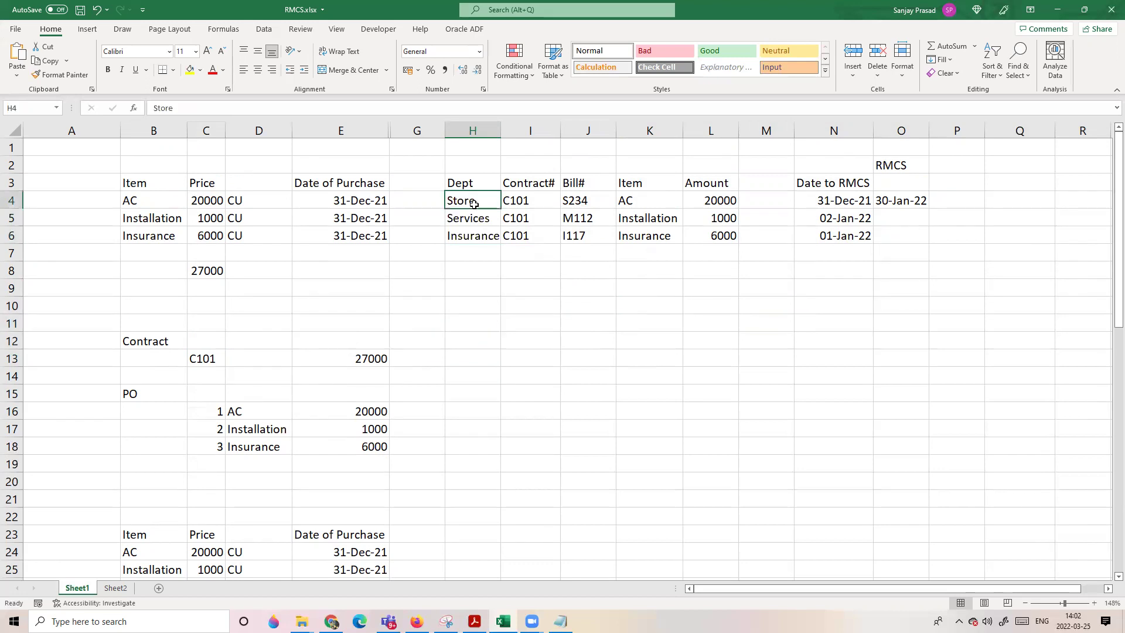
{"action": "left_click", "coordinate": [468, 283]}
{"action": "left_click", "coordinate": [485, 207]}
{"action": "left_click_drag", "start_coordinate": [484, 207], "coordinate": [528, 229]}
{"action": "left_click", "coordinate": [533, 288]}
{"action": "left_click", "coordinate": [539, 322]}
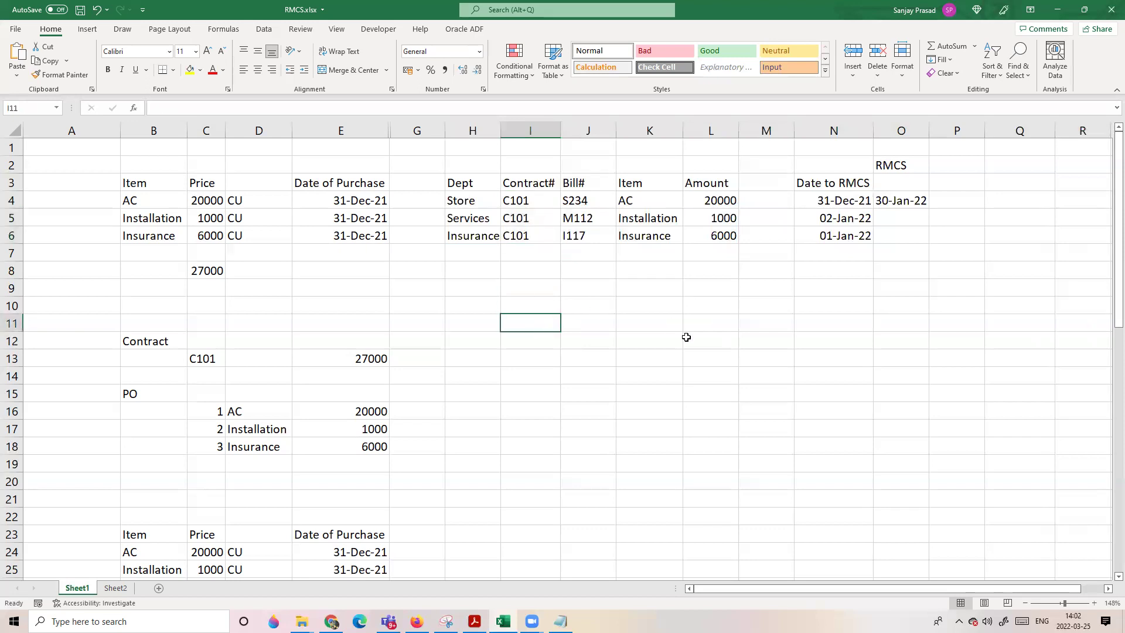
{"action": "left_click", "coordinate": [640, 321]}
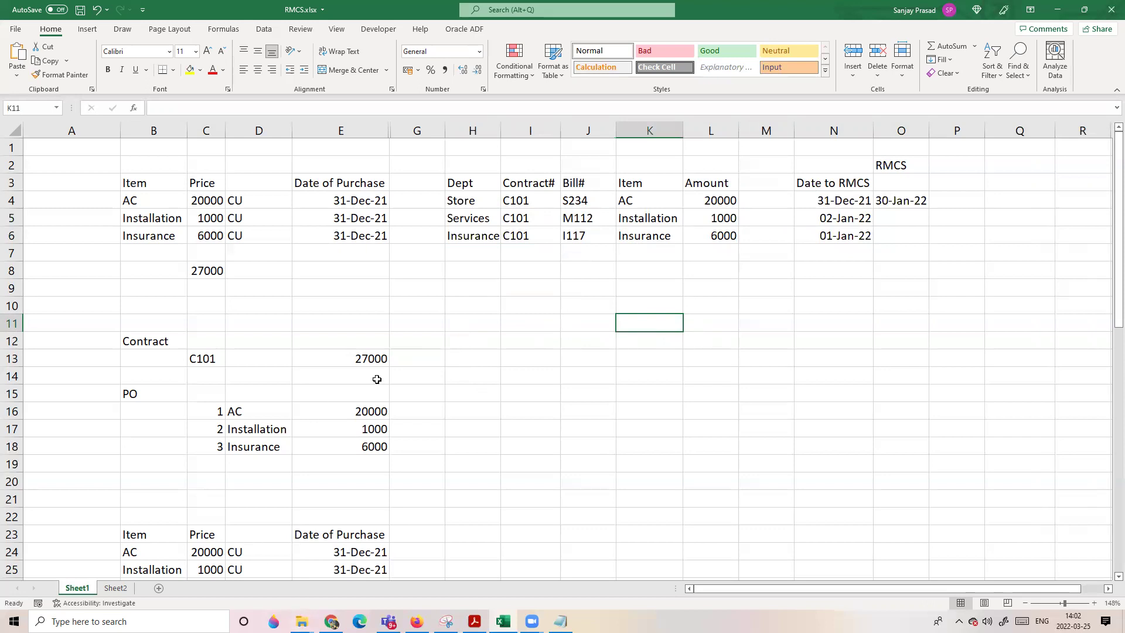
- Examine the contract block in rows 12 to 18, including the C101 amount in E13 and the three PO lines below it
{"action": "left_click", "coordinate": [398, 378]}
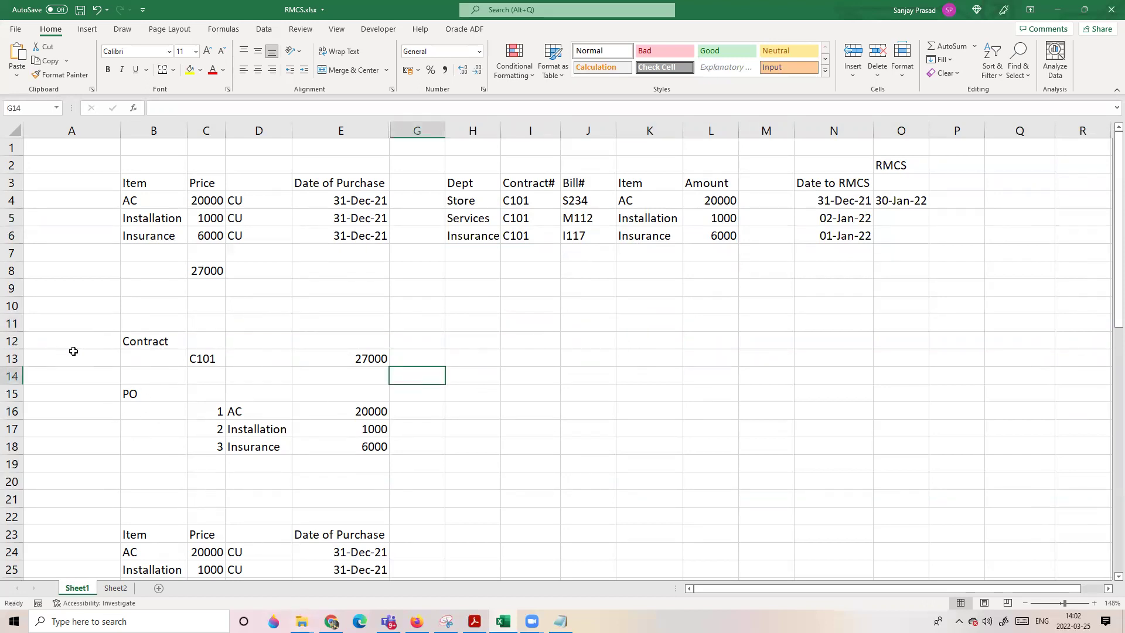
{"action": "left_click_drag", "start_coordinate": [18, 340], "coordinate": [12, 446]}
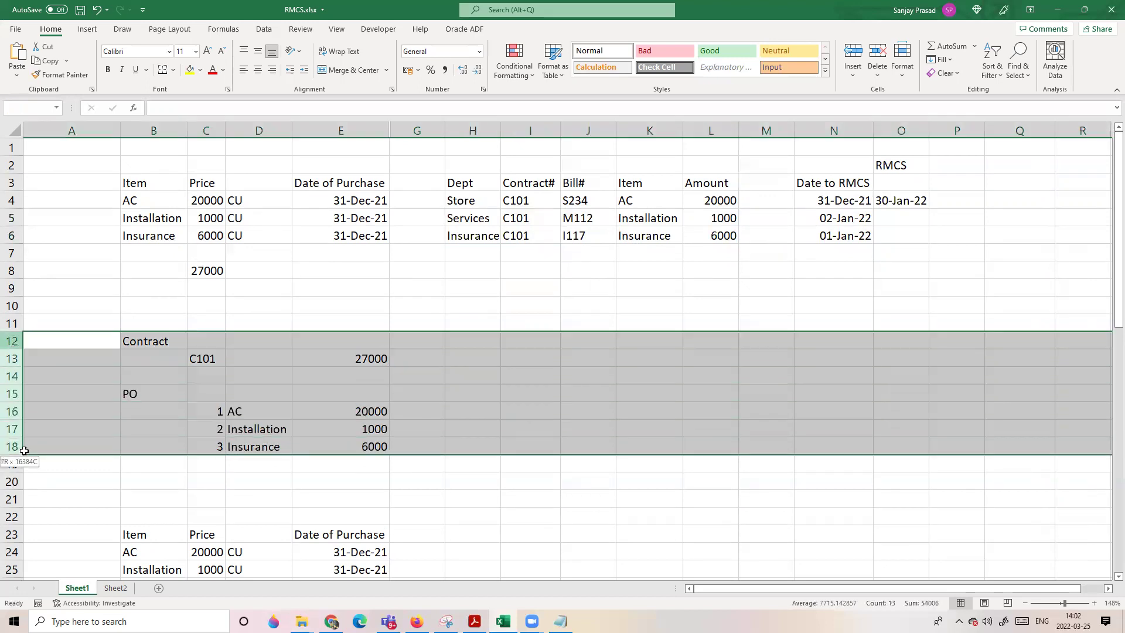
{"action": "left_click", "coordinate": [458, 383]}
{"action": "left_click", "coordinate": [166, 343]}
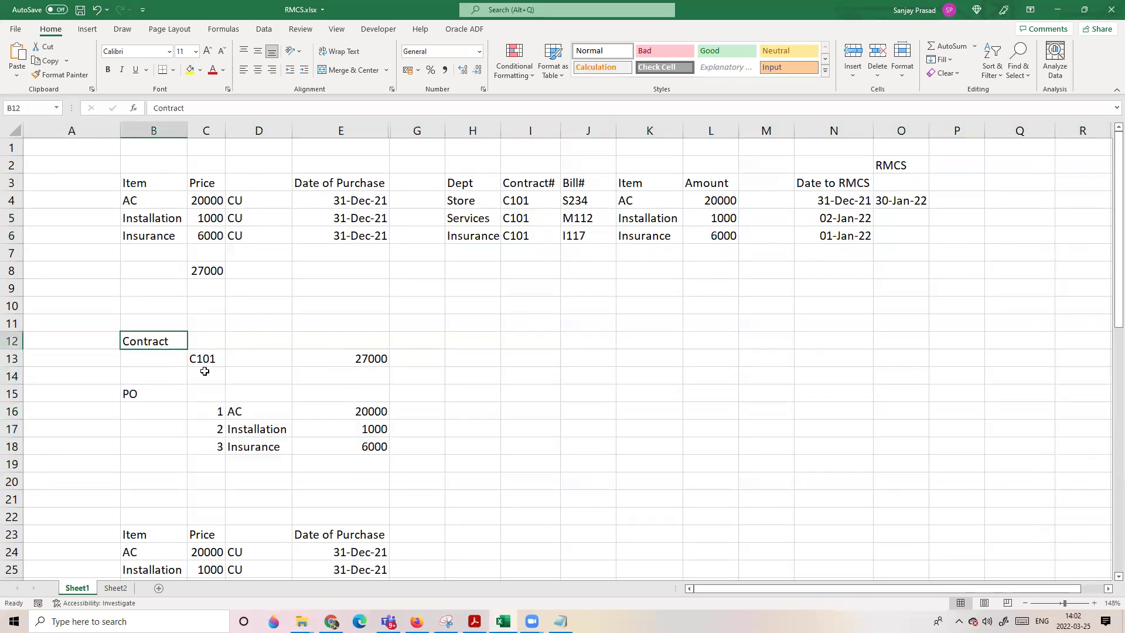
{"action": "left_click", "coordinate": [209, 361]}
{"action": "left_click", "coordinate": [398, 395]}
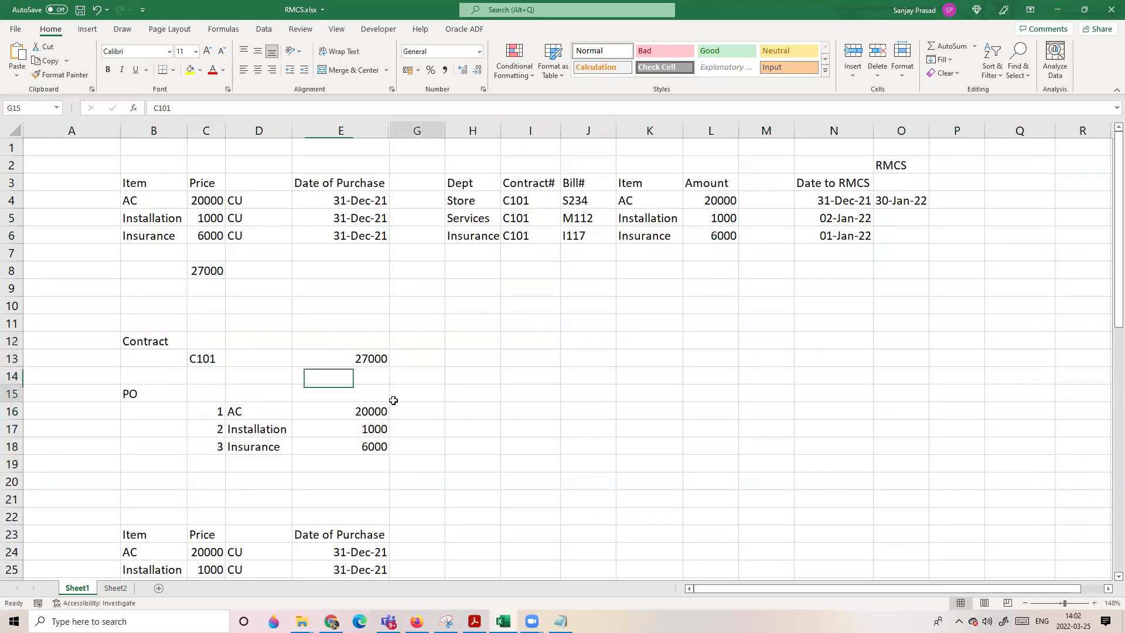
{"action": "left_click", "coordinate": [360, 359]}
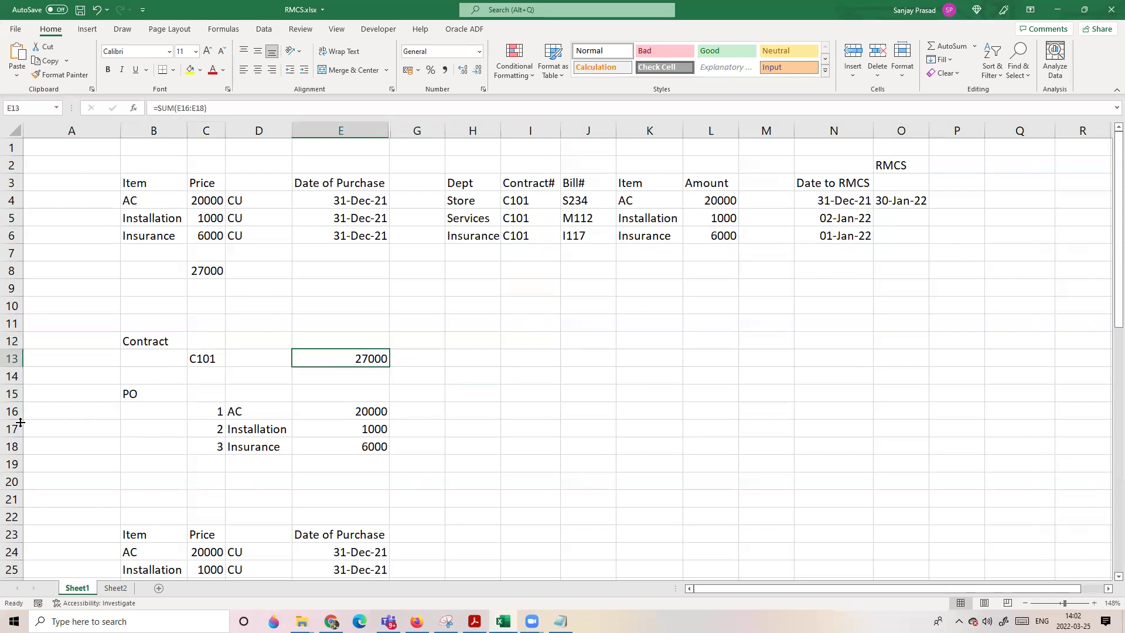
{"action": "left_click_drag", "start_coordinate": [12, 412], "coordinate": [12, 448]}
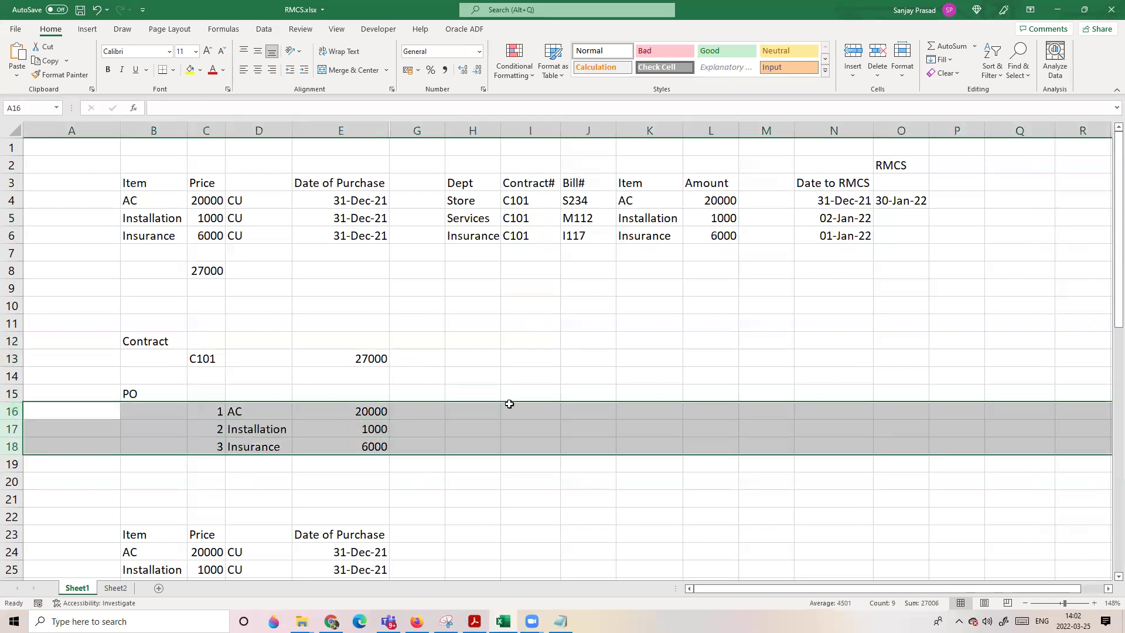
{"action": "left_click", "coordinate": [443, 431]}
{"action": "left_click", "coordinate": [201, 359]}
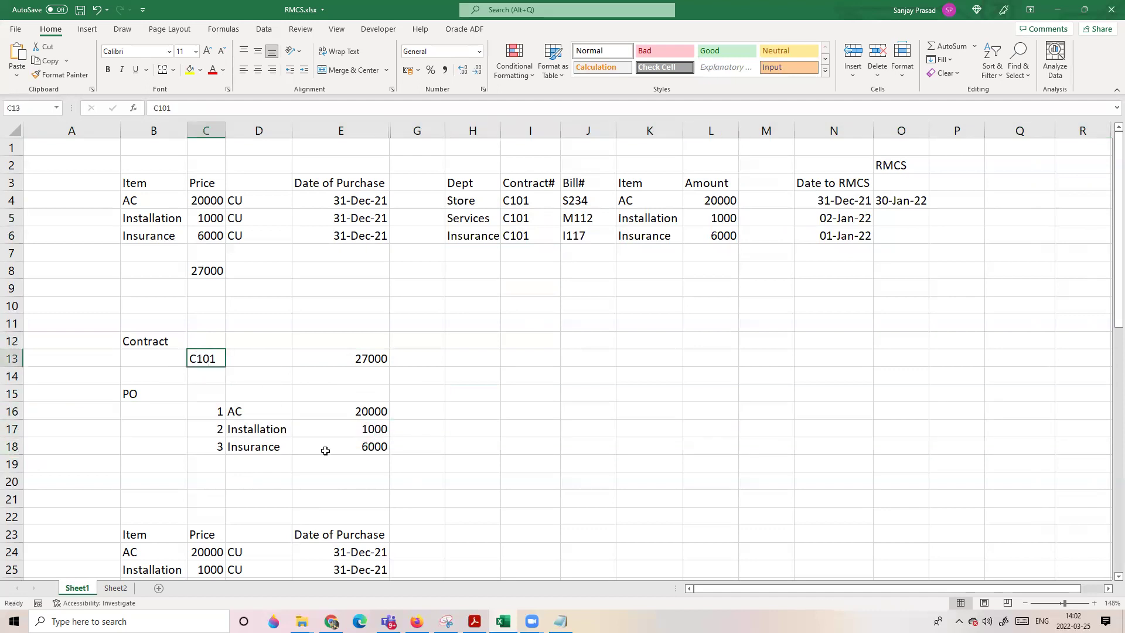
{"action": "left_click", "coordinate": [326, 451]}
{"action": "left_click_drag", "start_coordinate": [14, 411], "coordinate": [18, 446]}
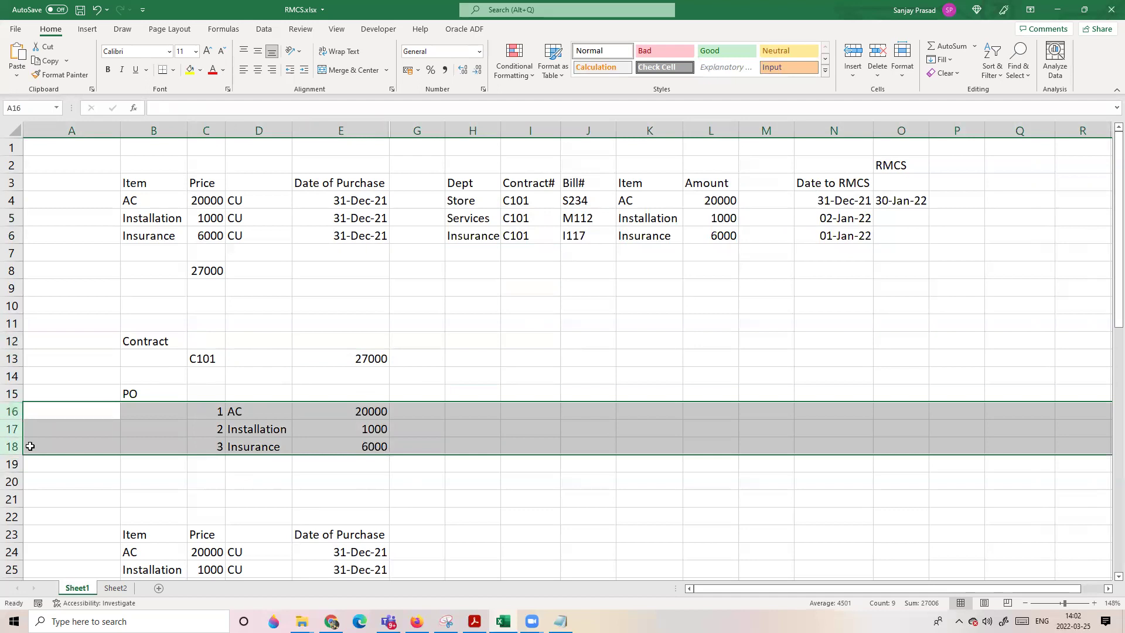
{"action": "left_click", "coordinate": [155, 482]}
{"action": "left_click", "coordinate": [146, 395]}
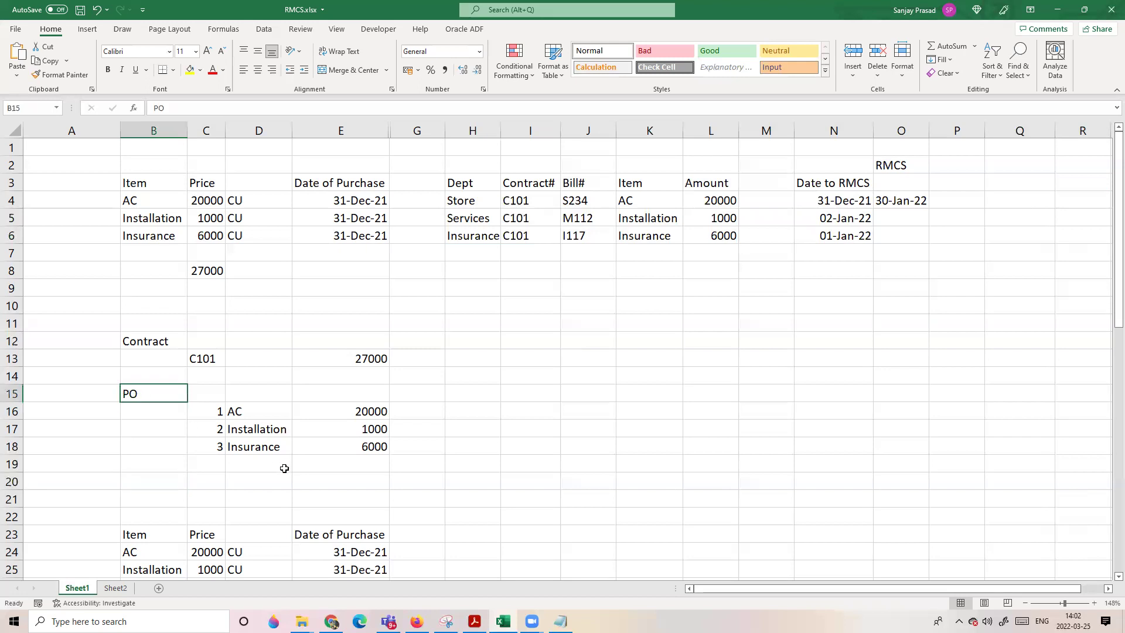
{"action": "left_click", "coordinate": [258, 474]}
{"action": "left_click", "coordinate": [243, 410]}
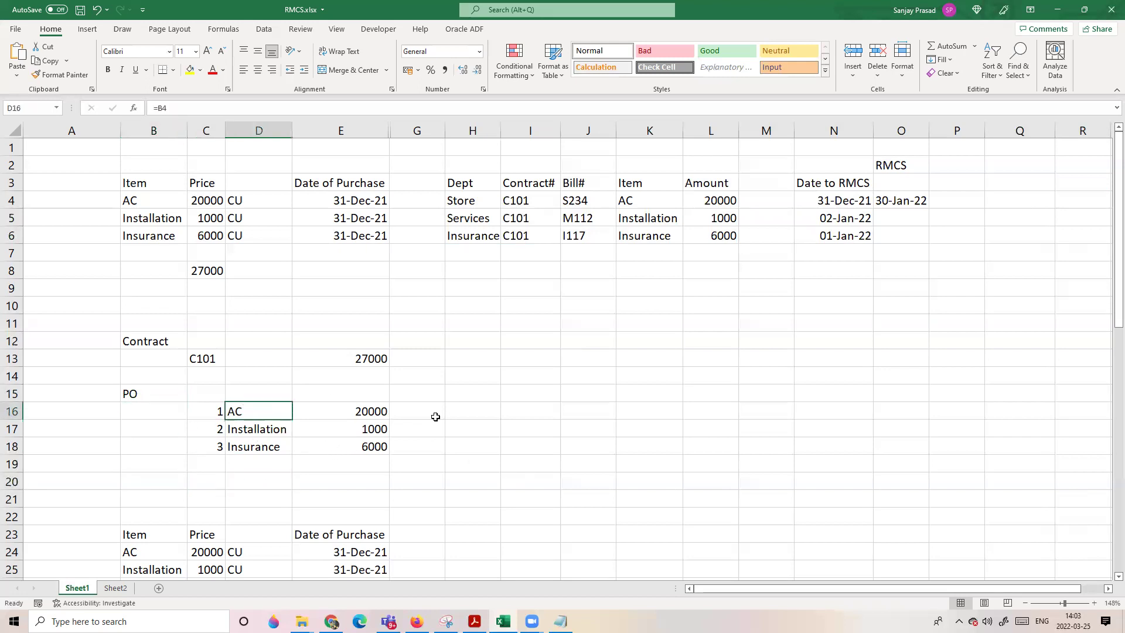
- Check the PO satisfaction methods listed in D9:D11 of Sheet2 and return to Sheet1
{"action": "left_click", "coordinate": [116, 588]}
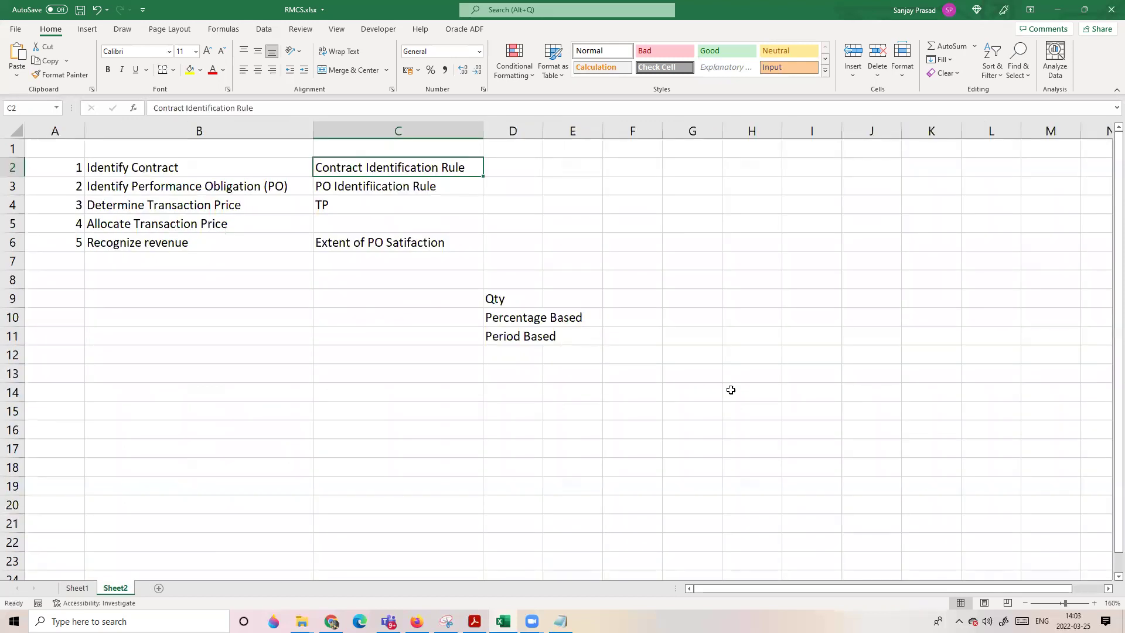
{"action": "left_click", "coordinate": [649, 404]}
{"action": "left_click_drag", "start_coordinate": [520, 299], "coordinate": [520, 334]}
{"action": "left_click", "coordinate": [519, 388]}
{"action": "left_click", "coordinate": [78, 588]}
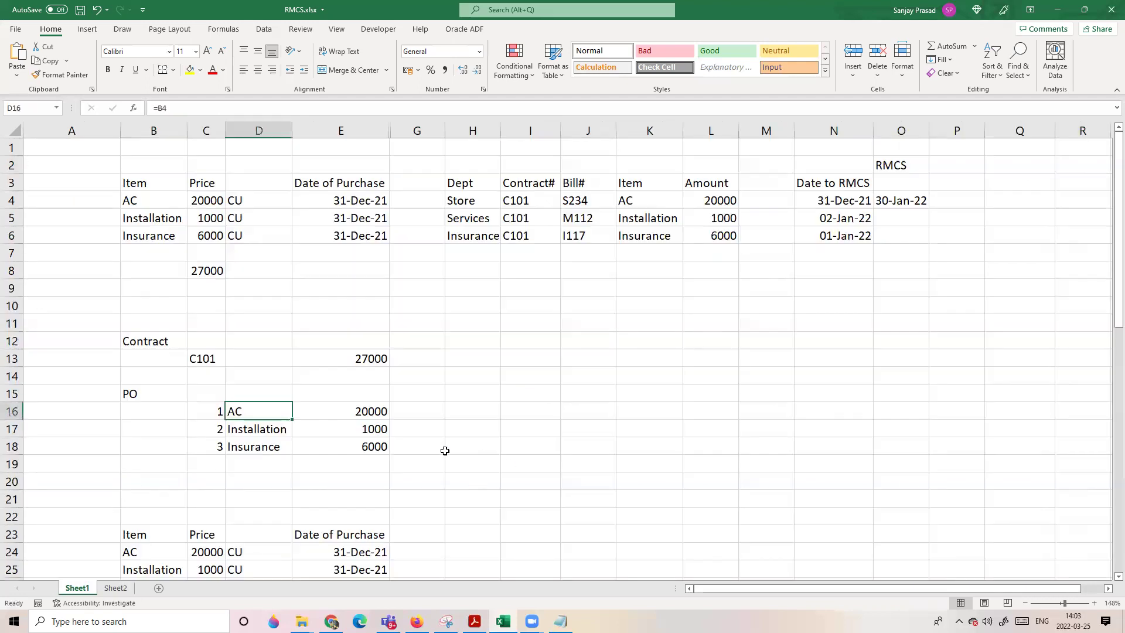
- Enter the satisfaction methods beside the PO lines: Qty in H16 and H17, and Period in H18
{"action": "left_click", "coordinate": [487, 416]}
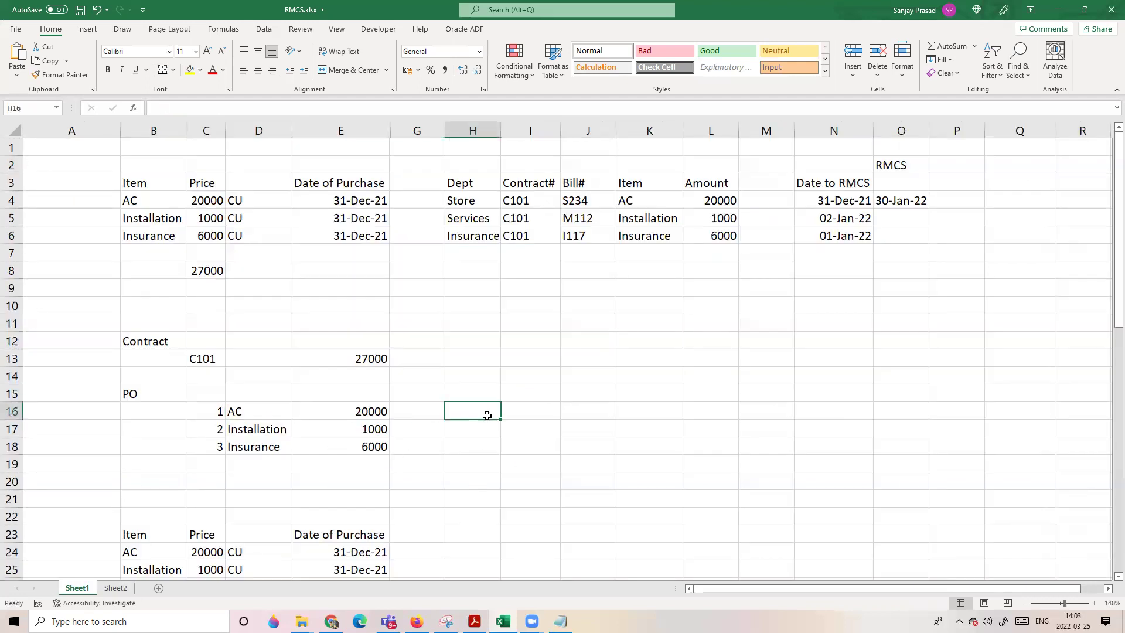
{"action": "type", "text": "Qty"}
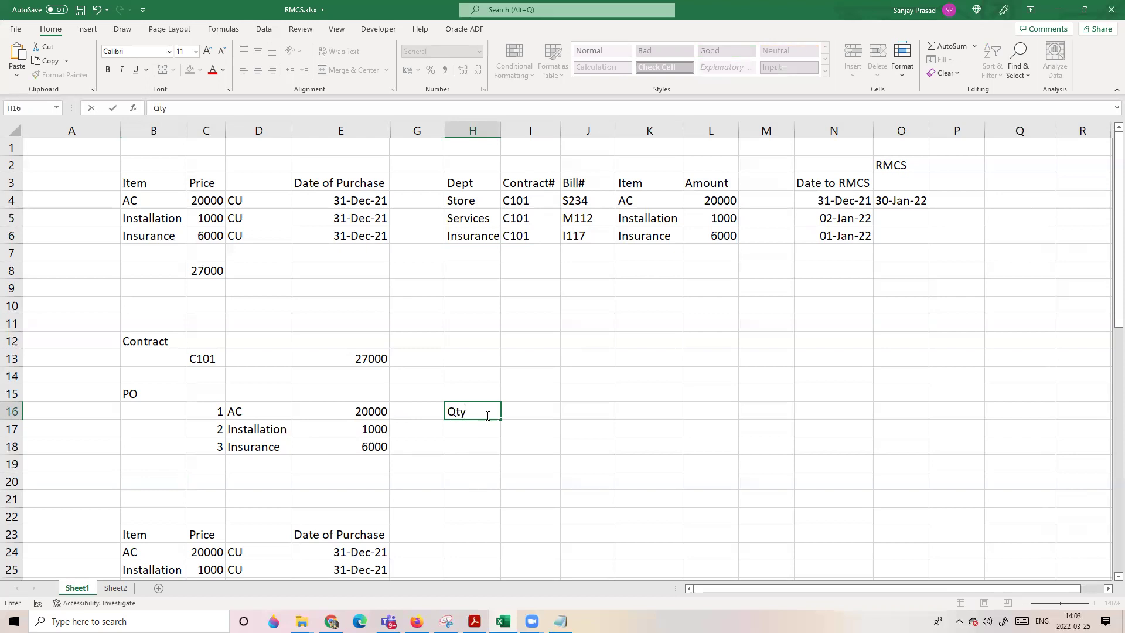
{"action": "key", "text": "Return"}
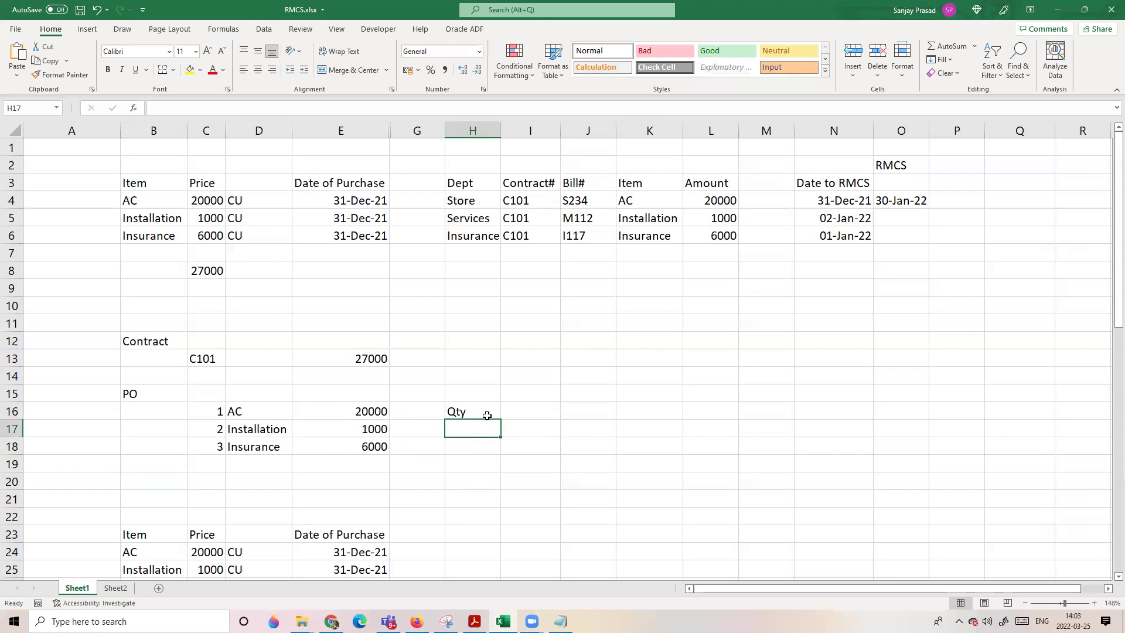
{"action": "type", "text": "Qty"}
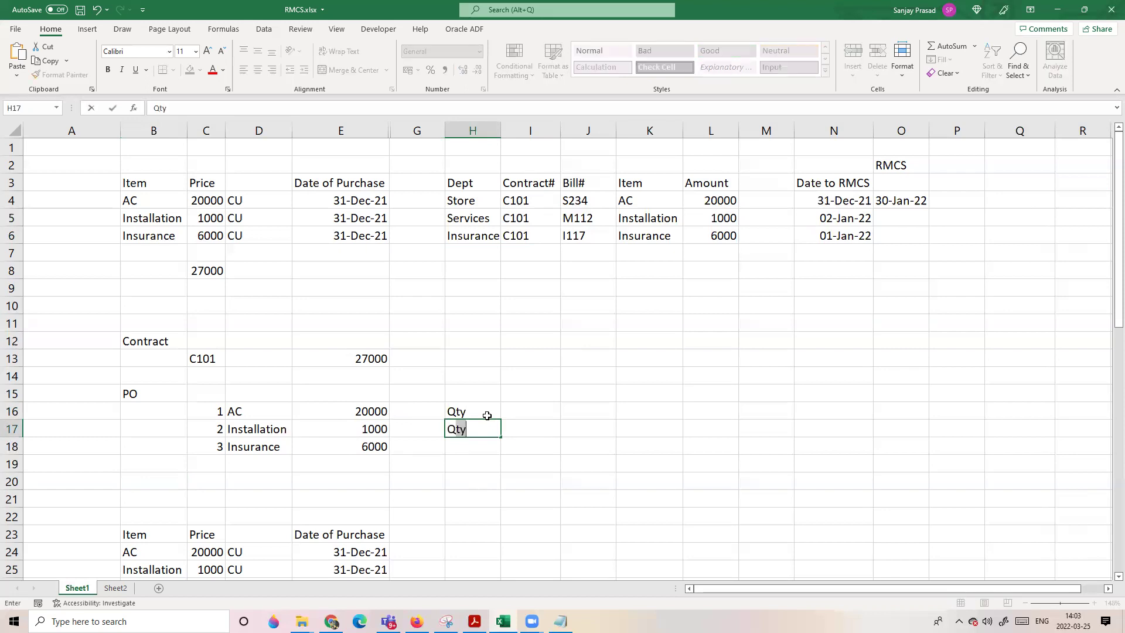
{"action": "key", "text": "Return"}
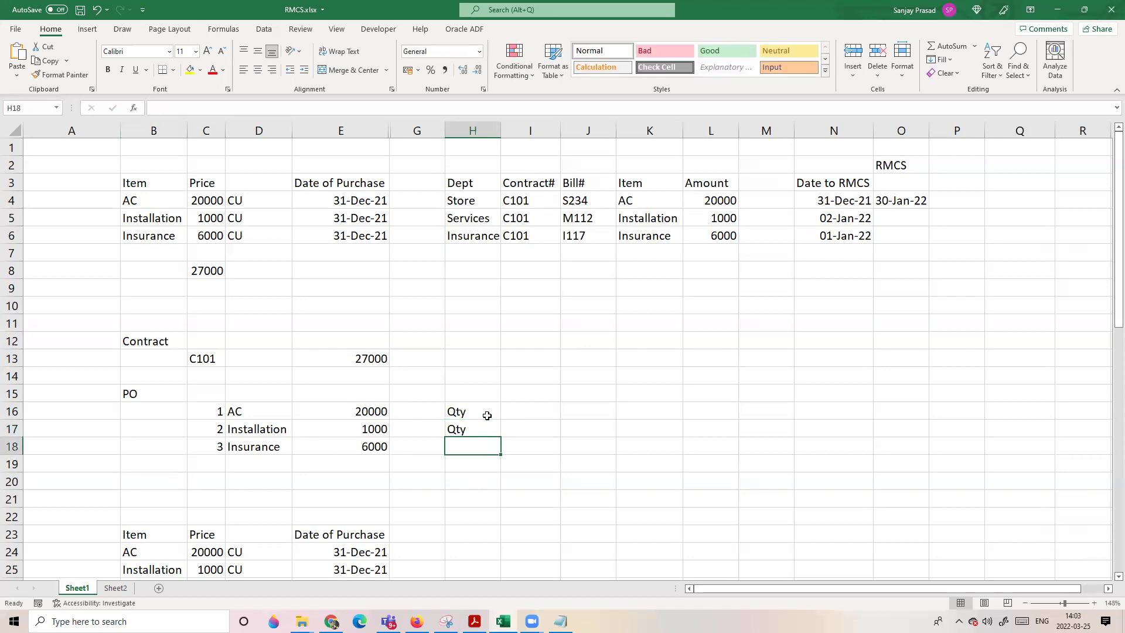
{"action": "type", "text": "Pe"}
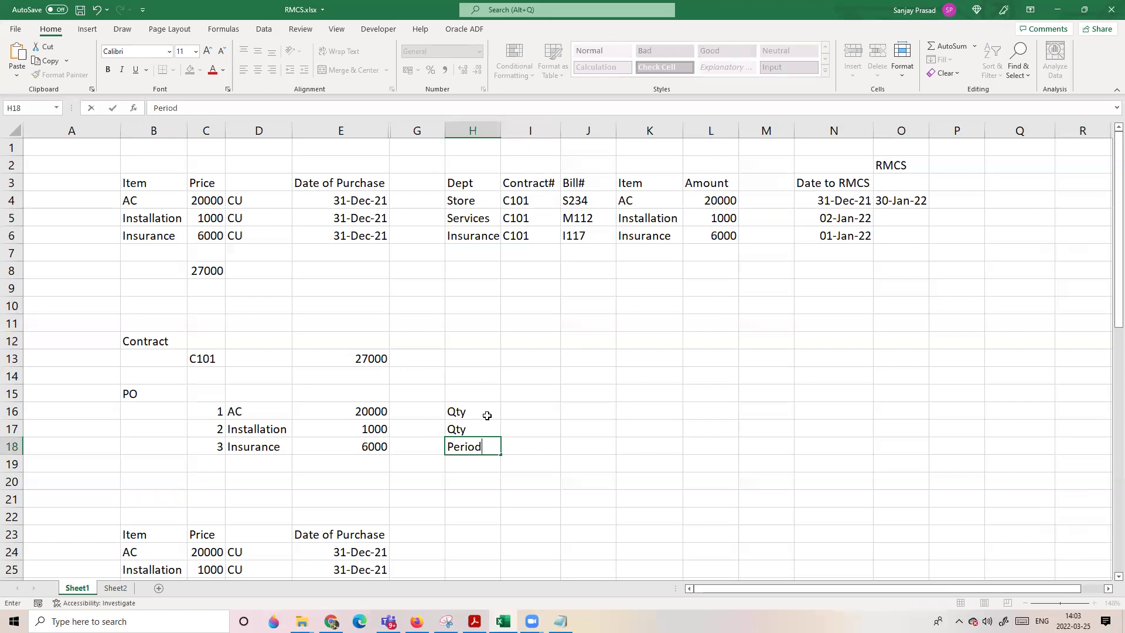
{"action": "type", "text": "riod"}
{"action": "left_click", "coordinate": [476, 499]}
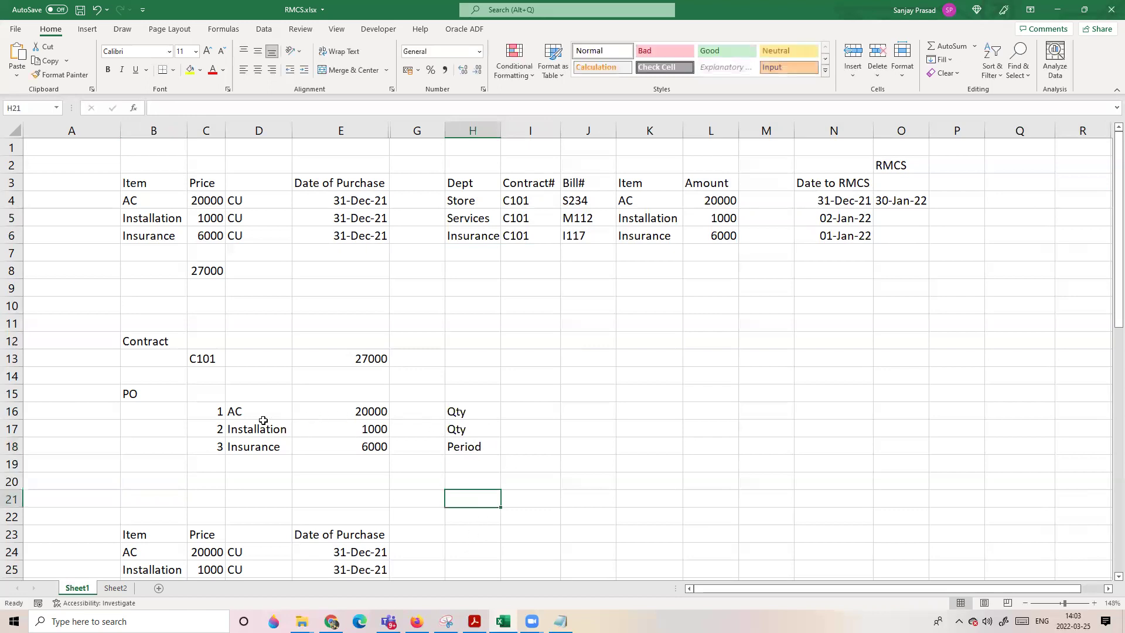
- Review the PO lines in C16:H18 alongside the identification rules and the Determine Transaction Price step on Sheet2
{"action": "left_click_drag", "start_coordinate": [217, 415], "coordinate": [460, 446]}
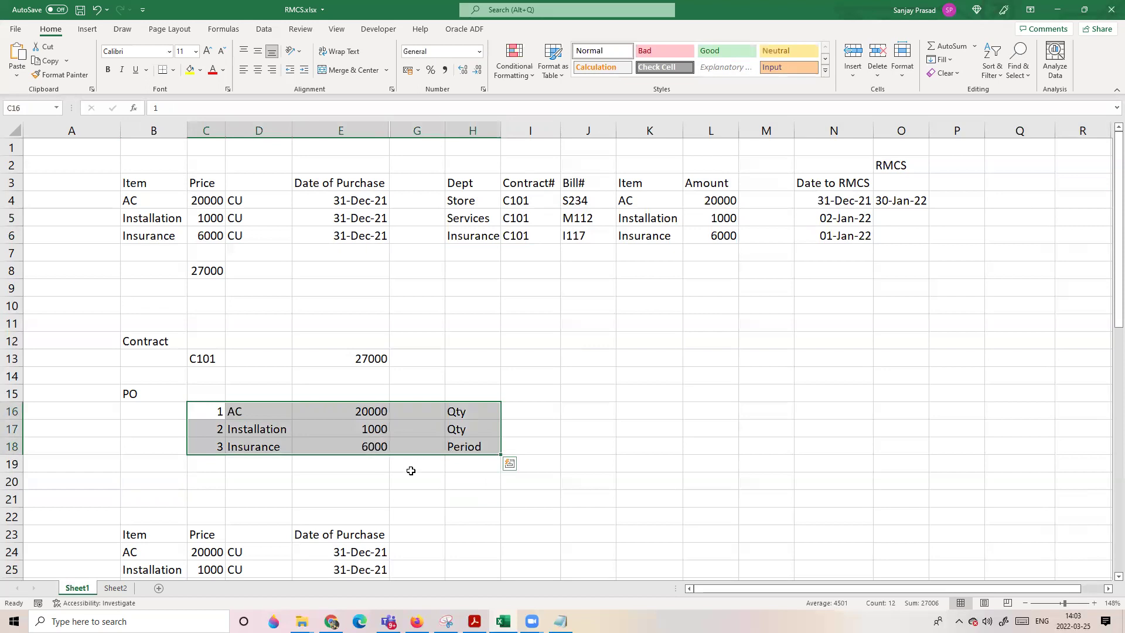
{"action": "left_click", "coordinate": [403, 478]}
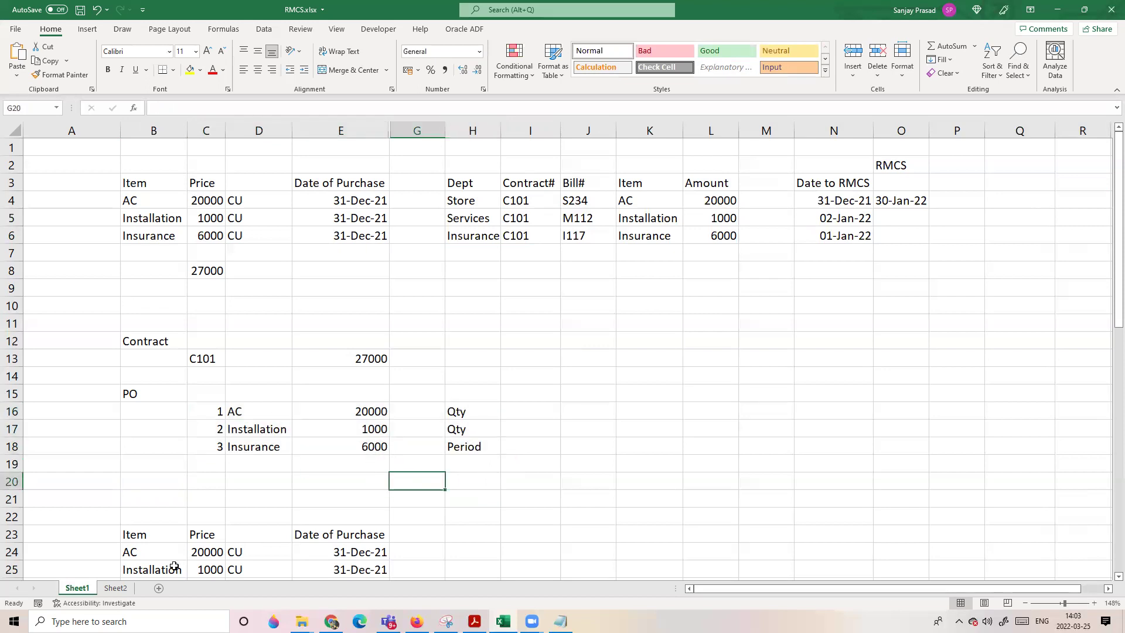
{"action": "left_click", "coordinate": [116, 588]}
{"action": "left_click", "coordinate": [300, 317]}
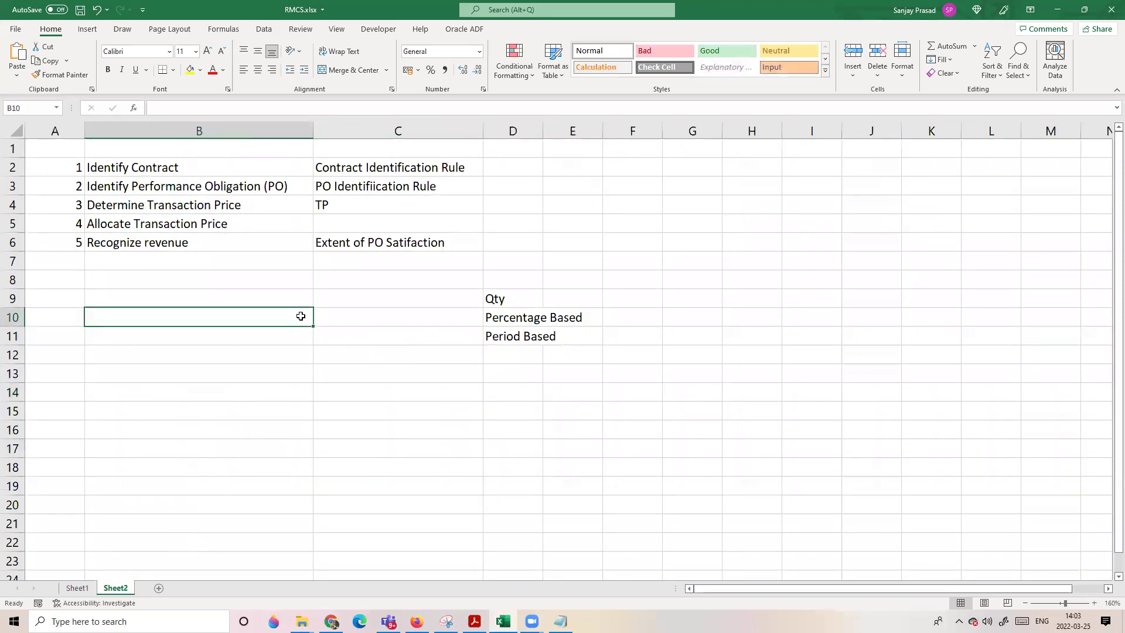
{"action": "left_click", "coordinate": [411, 166]}
{"action": "left_click", "coordinate": [434, 186]}
{"action": "left_click", "coordinate": [349, 293]}
{"action": "left_click", "coordinate": [228, 208]}
- Compare the bill amounts in L4:L6 of Sheet1 with the PO amounts in E16:E18
{"action": "left_click", "coordinate": [76, 588]}
{"action": "left_click", "coordinate": [708, 341]}
{"action": "left_click", "coordinate": [711, 201]}
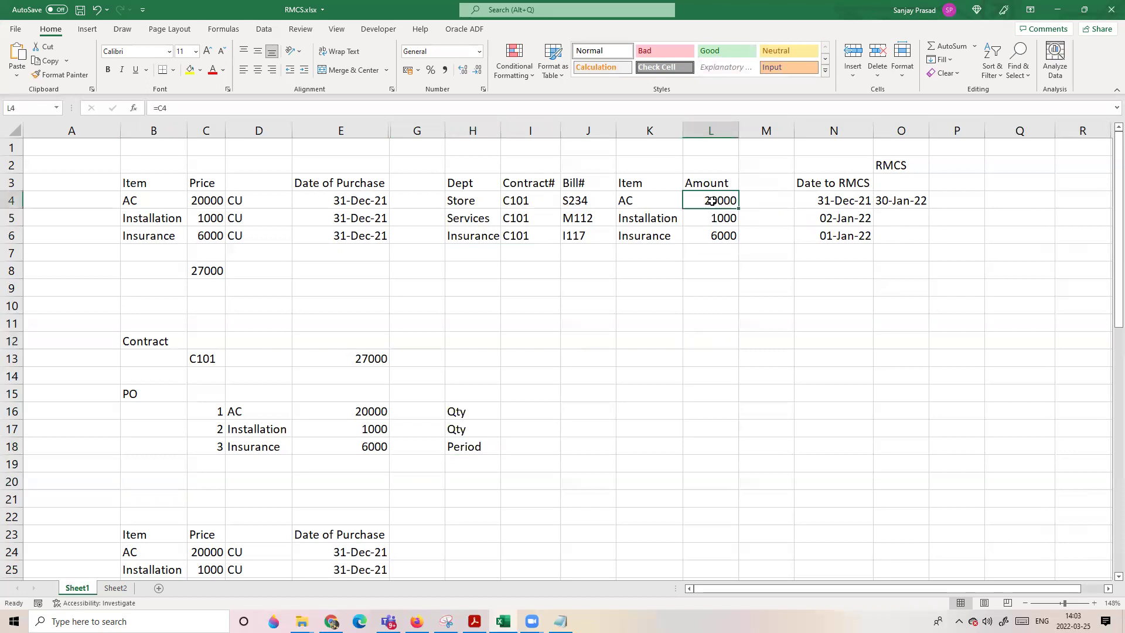
{"action": "left_click_drag", "start_coordinate": [720, 200], "coordinate": [726, 232]}
{"action": "left_click", "coordinate": [631, 327]}
{"action": "left_click_drag", "start_coordinate": [369, 411], "coordinate": [376, 442]}
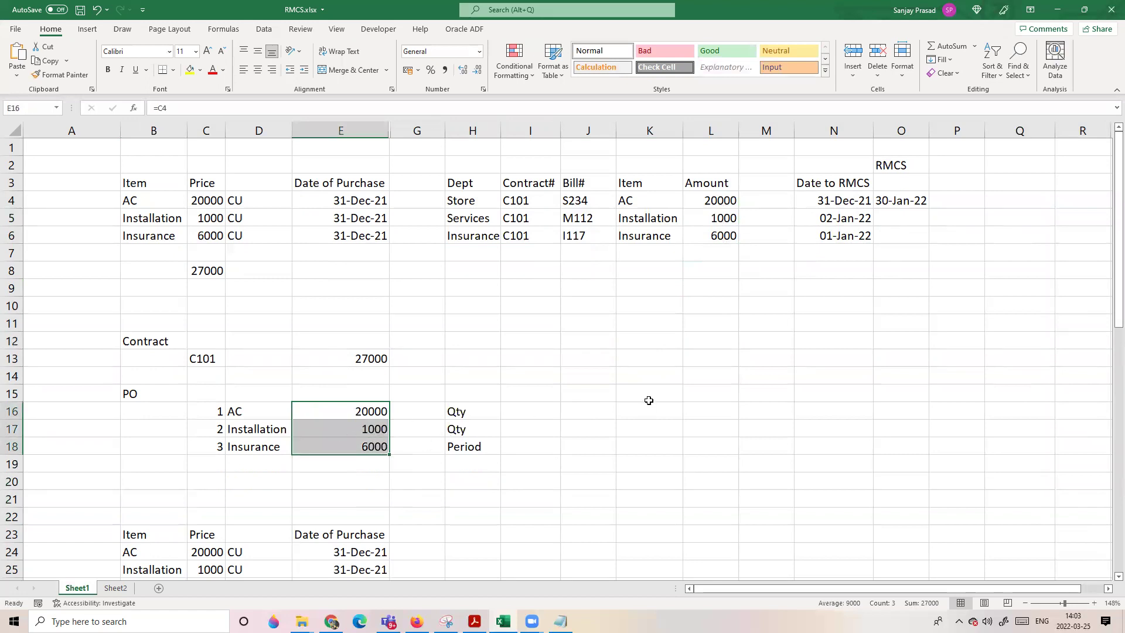
{"action": "left_click", "coordinate": [588, 395]}
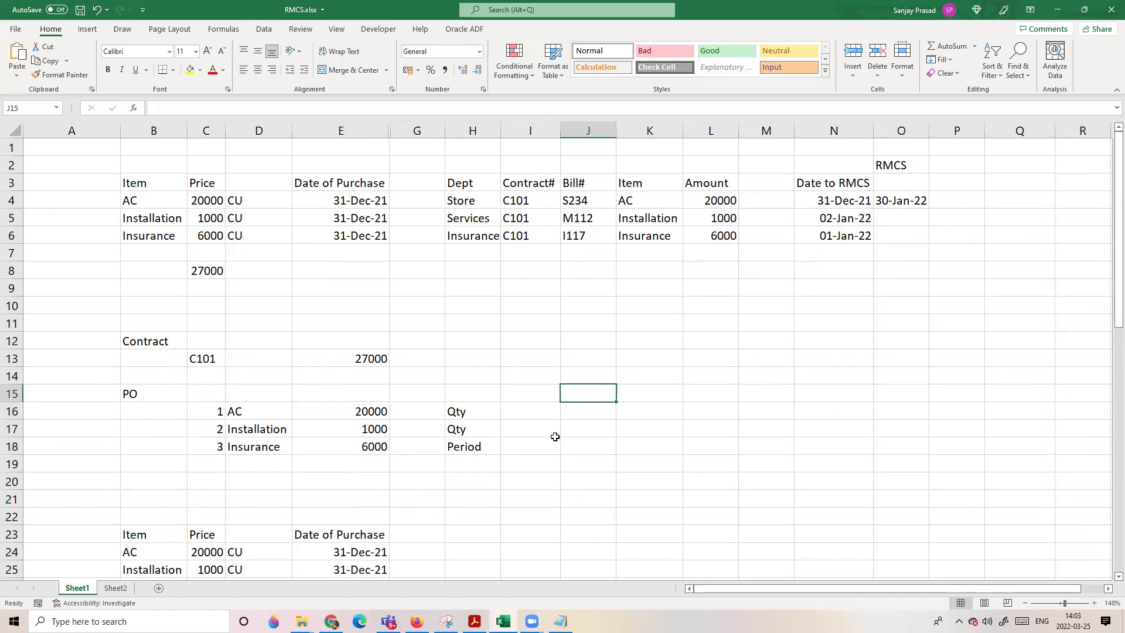
- Check the Allocate Transaction Price step in B5 of Sheet2 and return to the scenario tables on Sheet1
{"action": "left_click", "coordinate": [116, 588]}
{"action": "left_click", "coordinate": [145, 378]}
{"action": "left_click", "coordinate": [183, 228]}
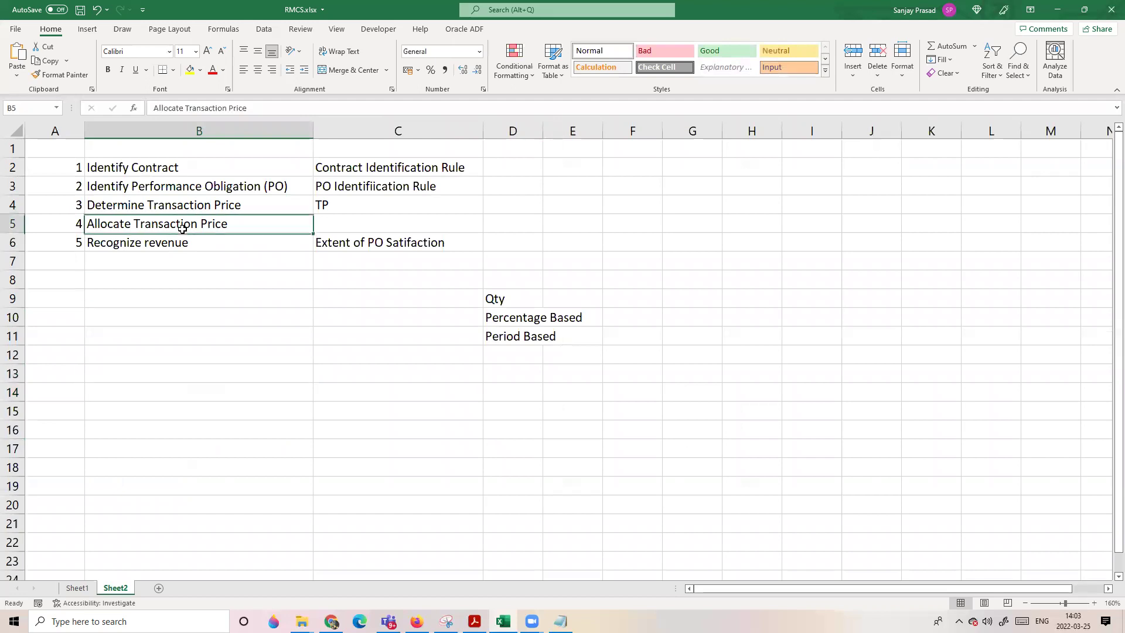
{"action": "left_click", "coordinate": [187, 431]}
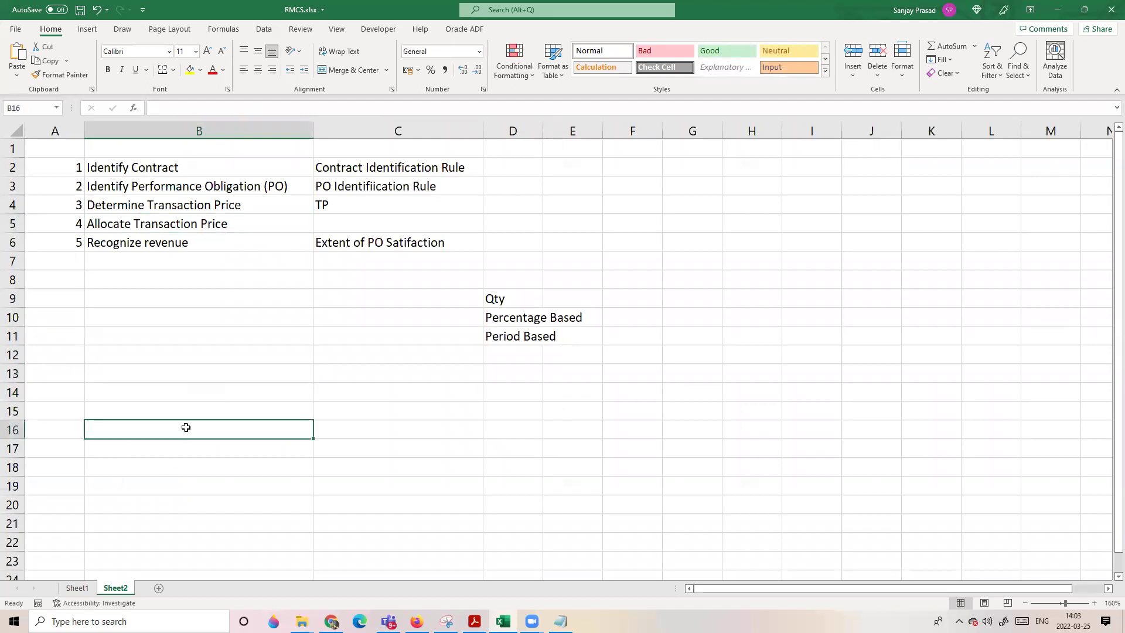
{"action": "left_click", "coordinate": [78, 588]}
{"action": "left_click", "coordinate": [527, 445]}
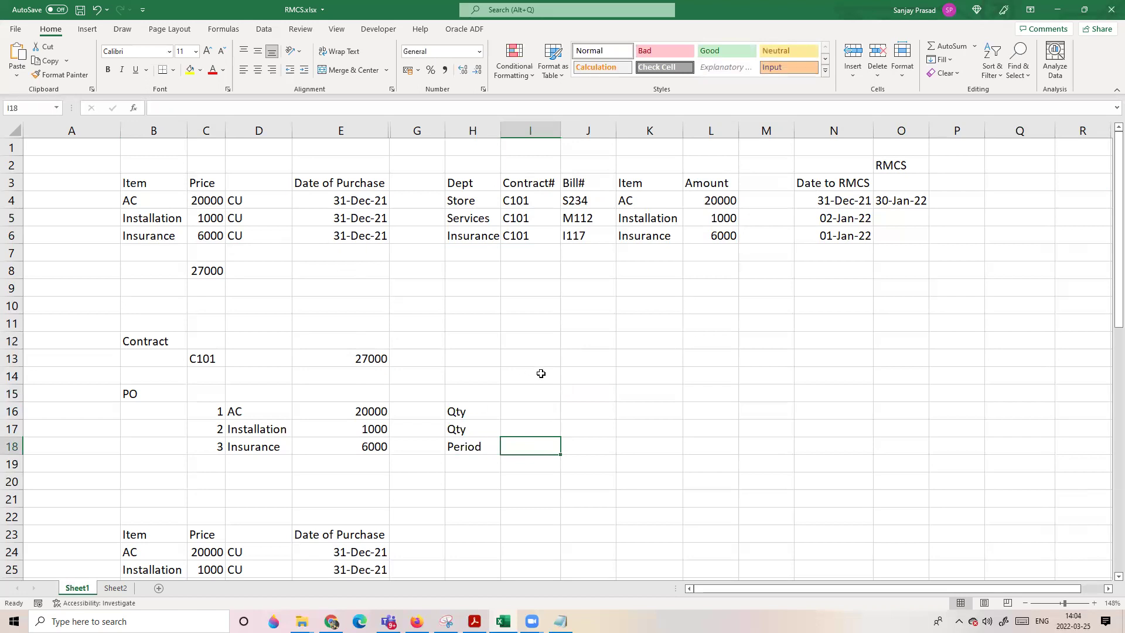
{"action": "left_click", "coordinate": [294, 328]}
{"action": "scroll", "coordinate": [576, 367], "scroll_direction": "down", "scroll_amount": 4}
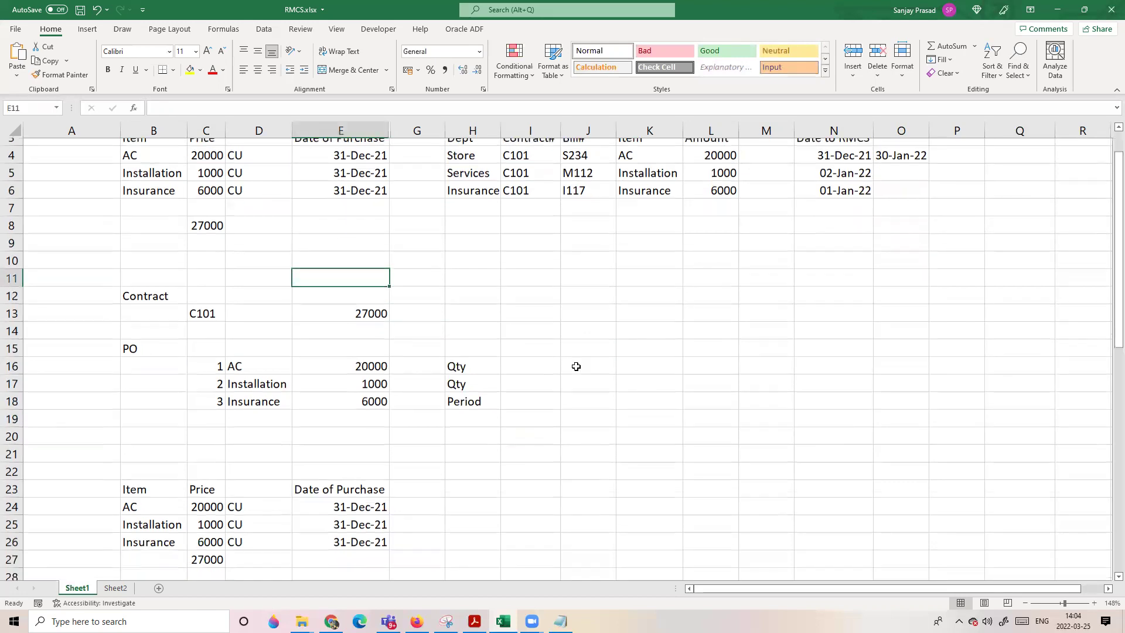
- Review the items in B4:B6 and their prices in C4:C6 of the first scenario table
{"action": "scroll", "coordinate": [576, 366], "scroll_direction": "down", "scroll_amount": 3}
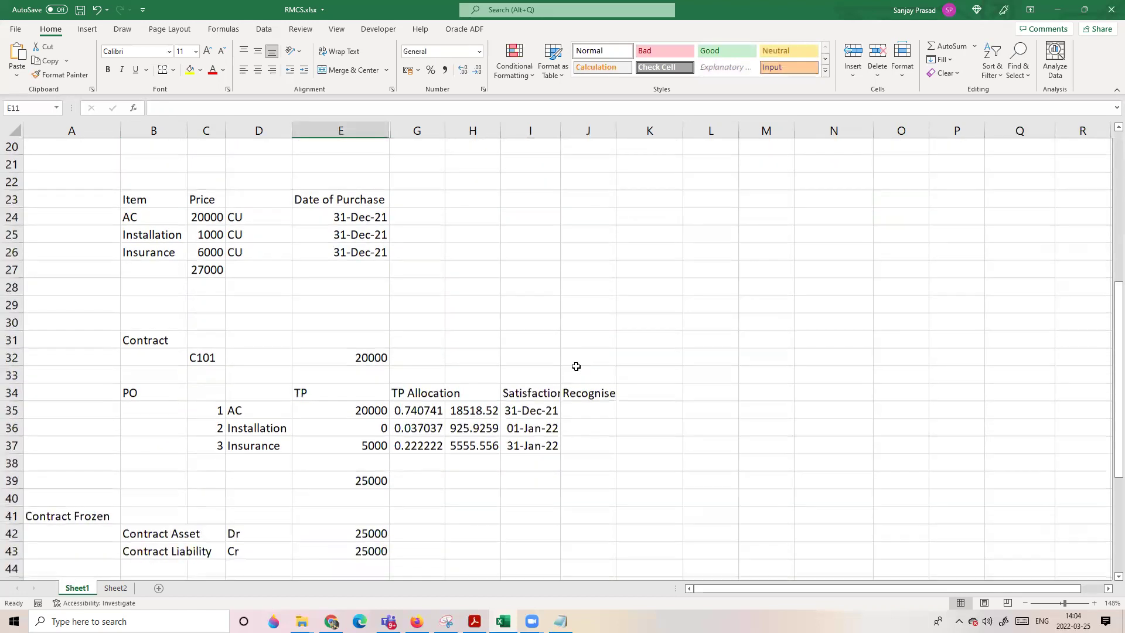
{"action": "scroll", "coordinate": [563, 381], "scroll_direction": "up", "scroll_amount": 7}
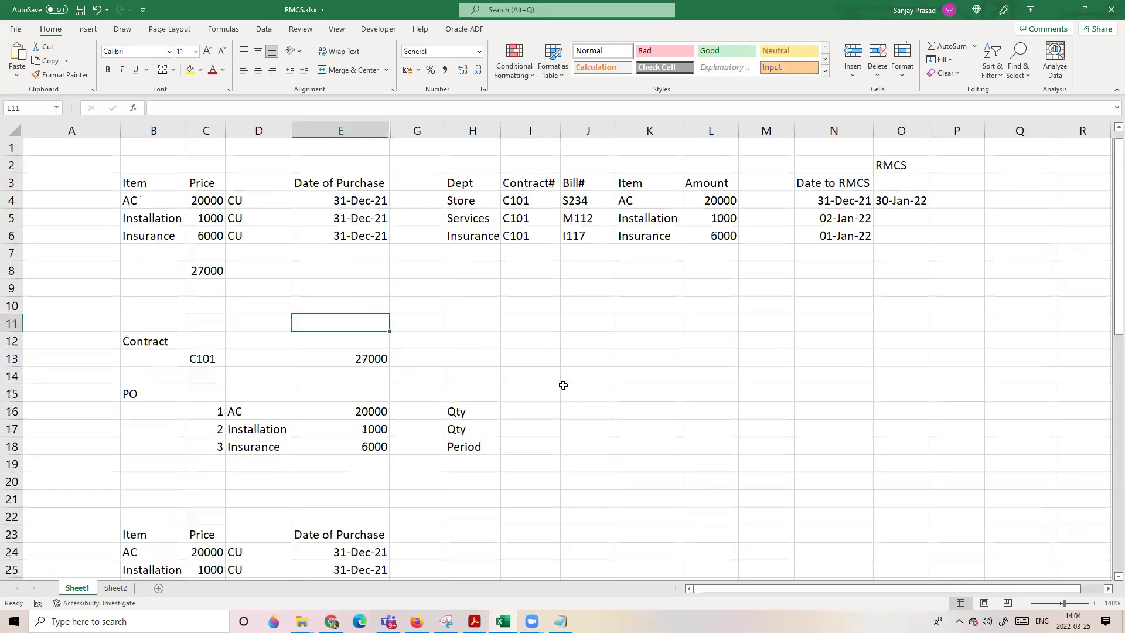
{"action": "left_click", "coordinate": [295, 237]}
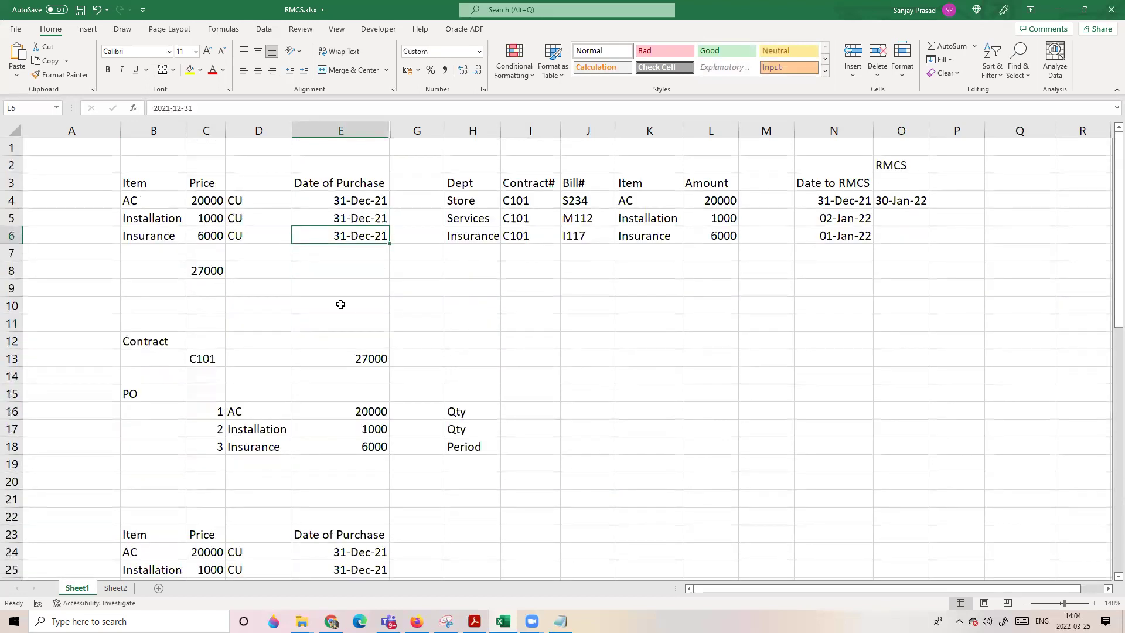
{"action": "left_click_drag", "start_coordinate": [161, 204], "coordinate": [157, 237]}
{"action": "left_click", "coordinate": [294, 268]}
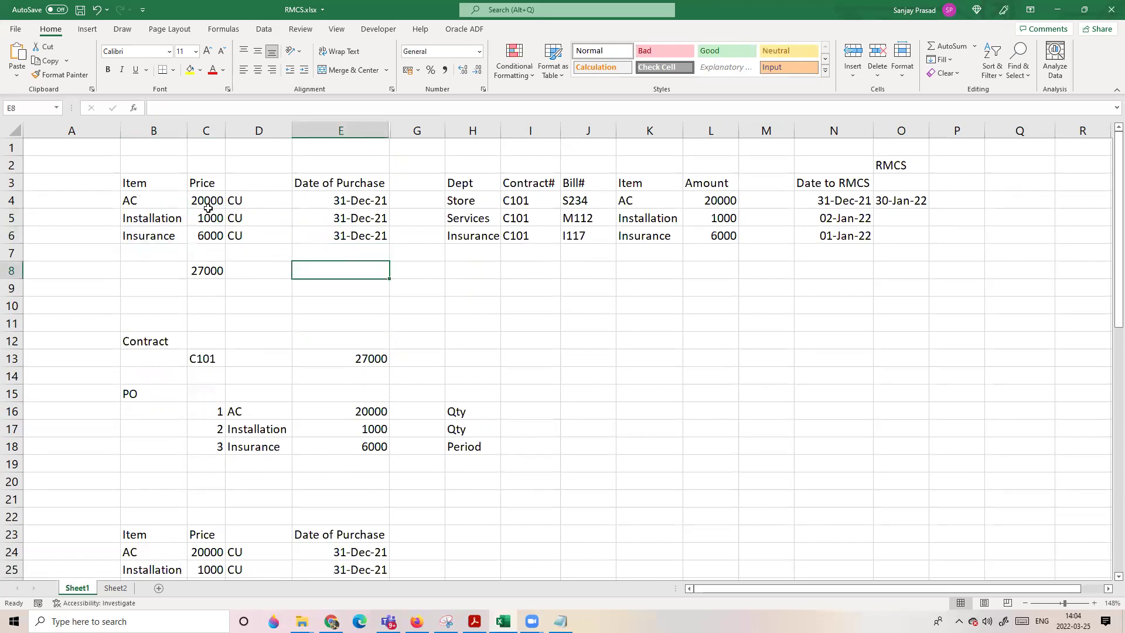
{"action": "left_click_drag", "start_coordinate": [207, 200], "coordinate": [214, 235]}
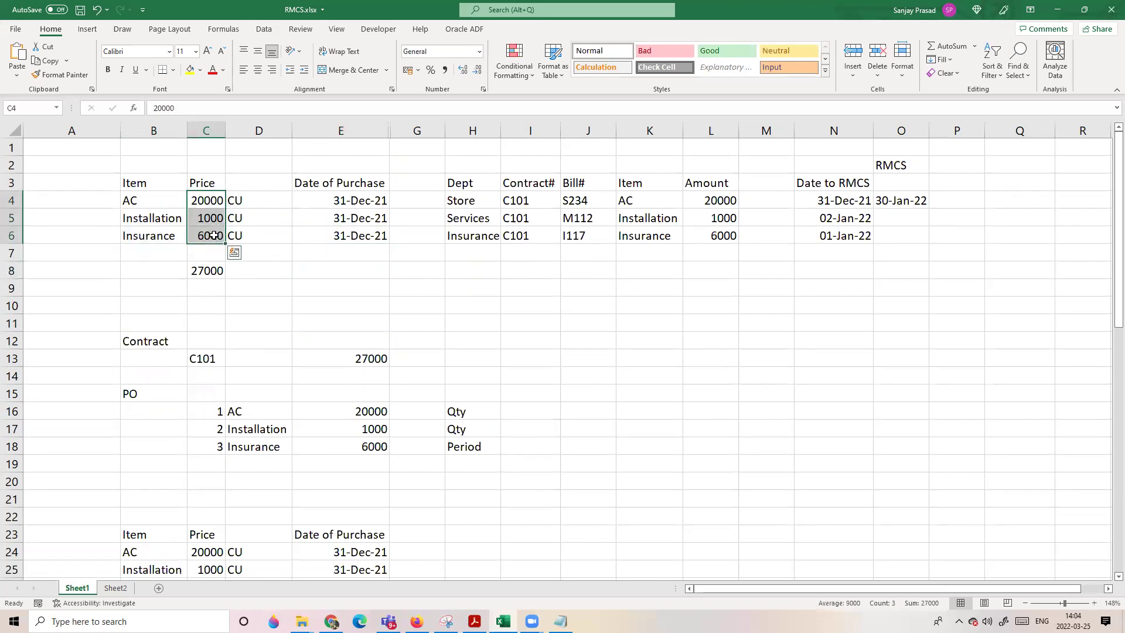
{"action": "left_click", "coordinate": [271, 301]}
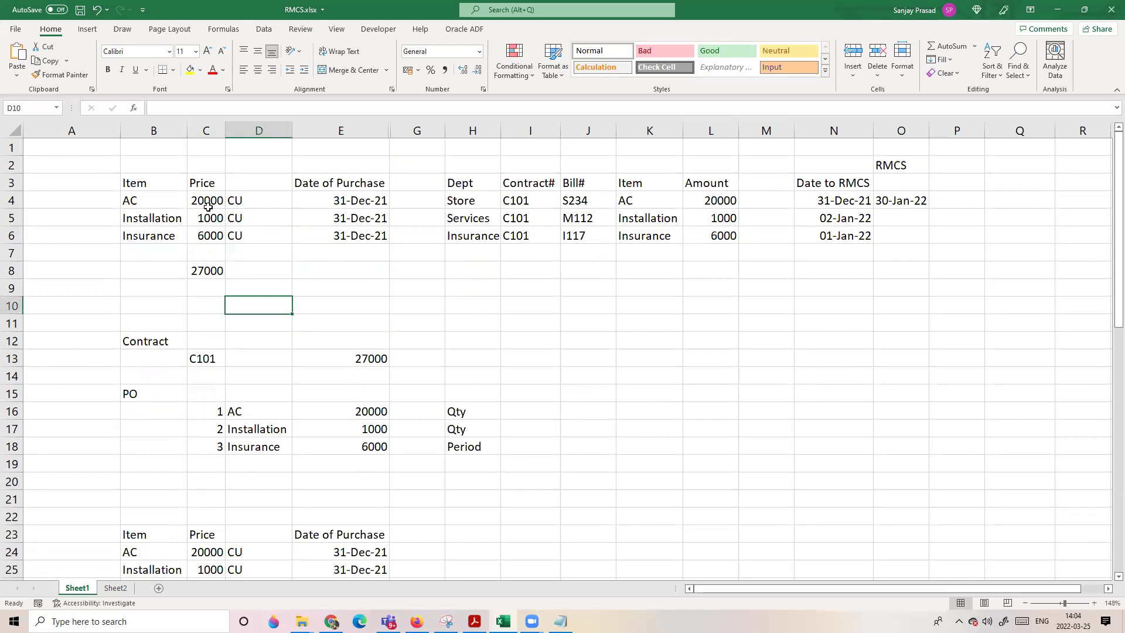
{"action": "left_click_drag", "start_coordinate": [209, 204], "coordinate": [216, 234]}
- Enter SSP in L10 and its meaning, Standalone Selling Price, in M10
{"action": "left_click", "coordinate": [707, 307]}
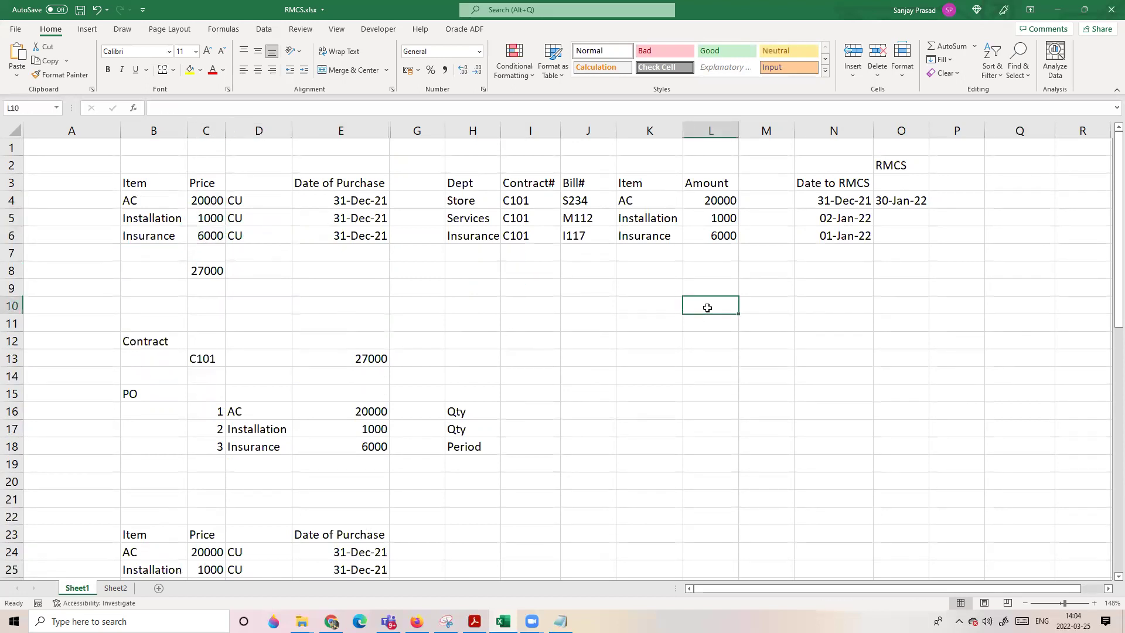
{"action": "type", "text": "SSP"}
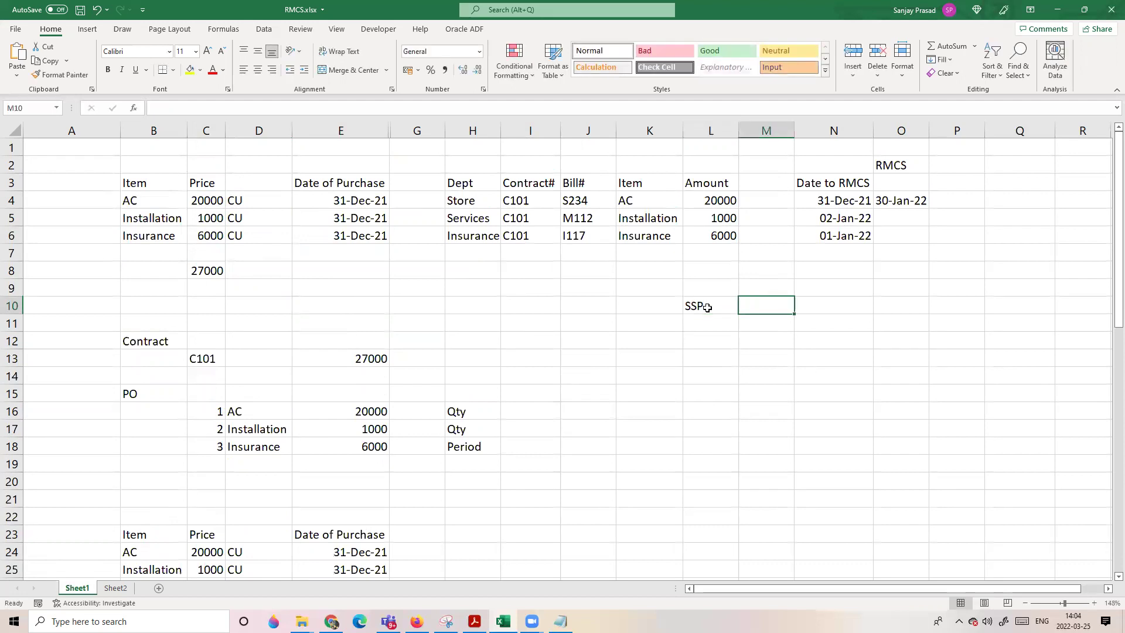
{"action": "type", "text": "Sta"}
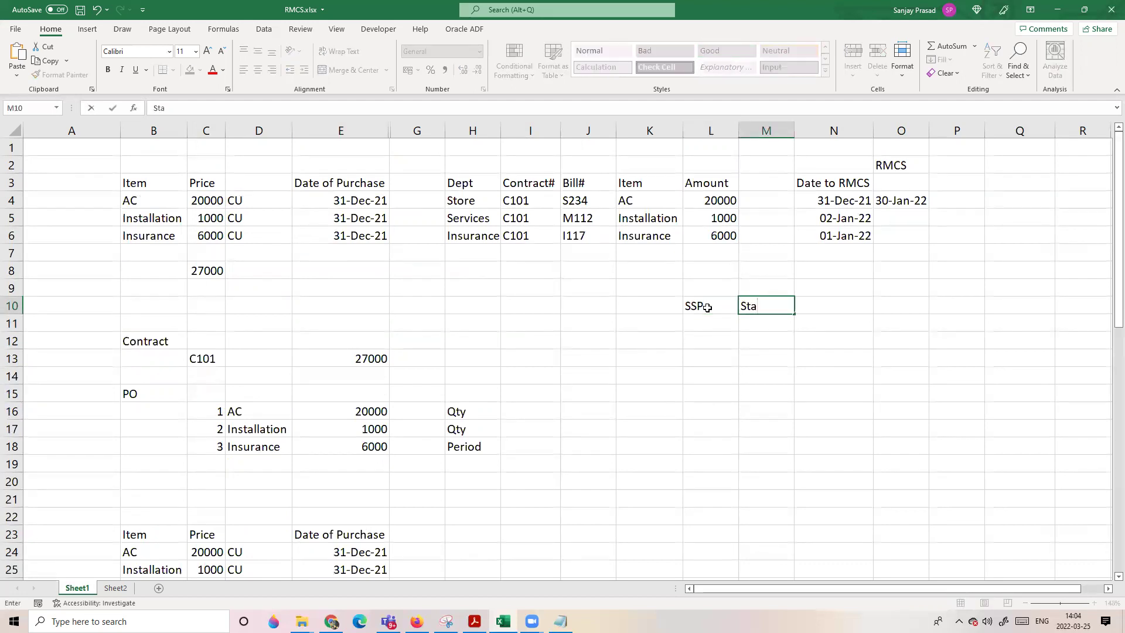
{"action": "type", "text": "ndard"}
{"action": "type", "text": "alone Selling Price"}
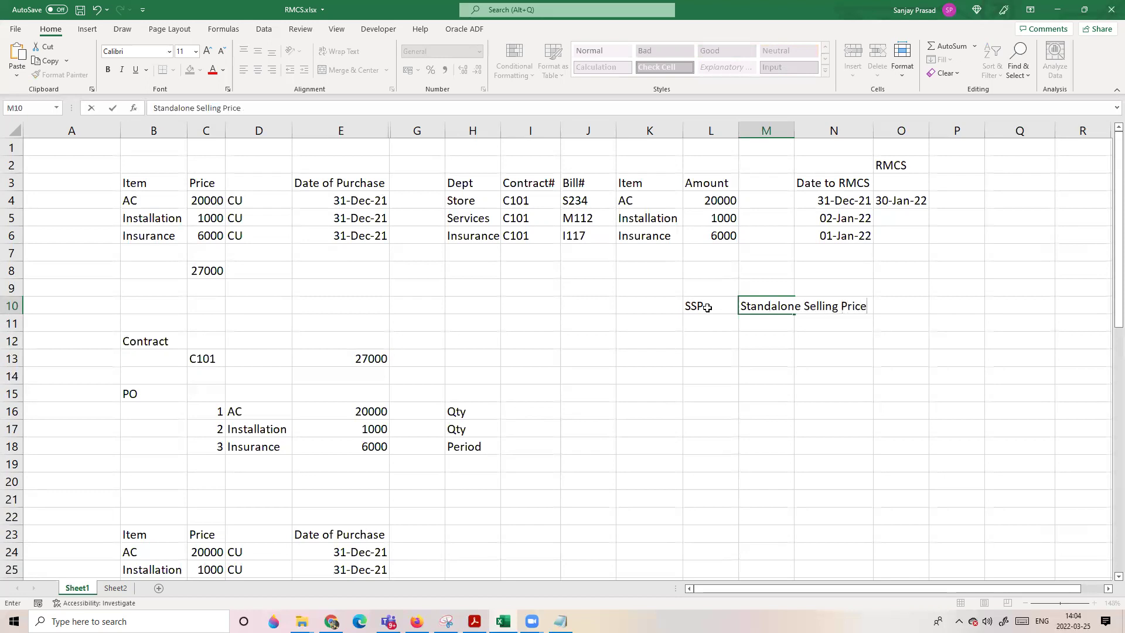
{"action": "key", "text": "Return"}
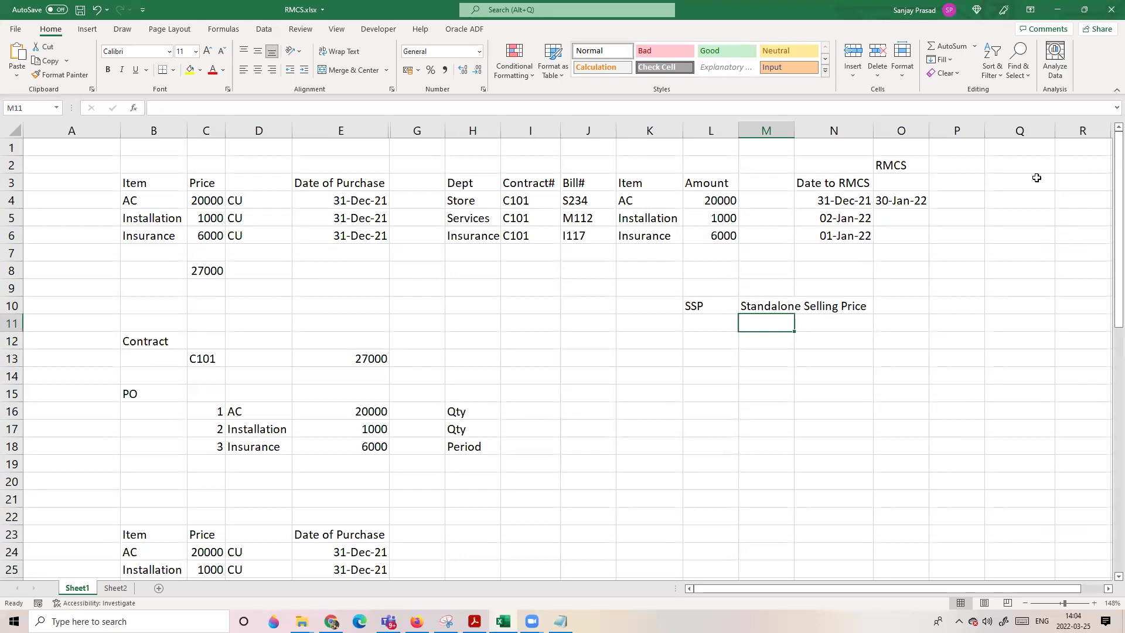
- List PO, Freeze Days, TP and SSP down cells Q3 to Q6
{"action": "left_click", "coordinate": [1034, 184]}
{"action": "type", "text": "PO"}
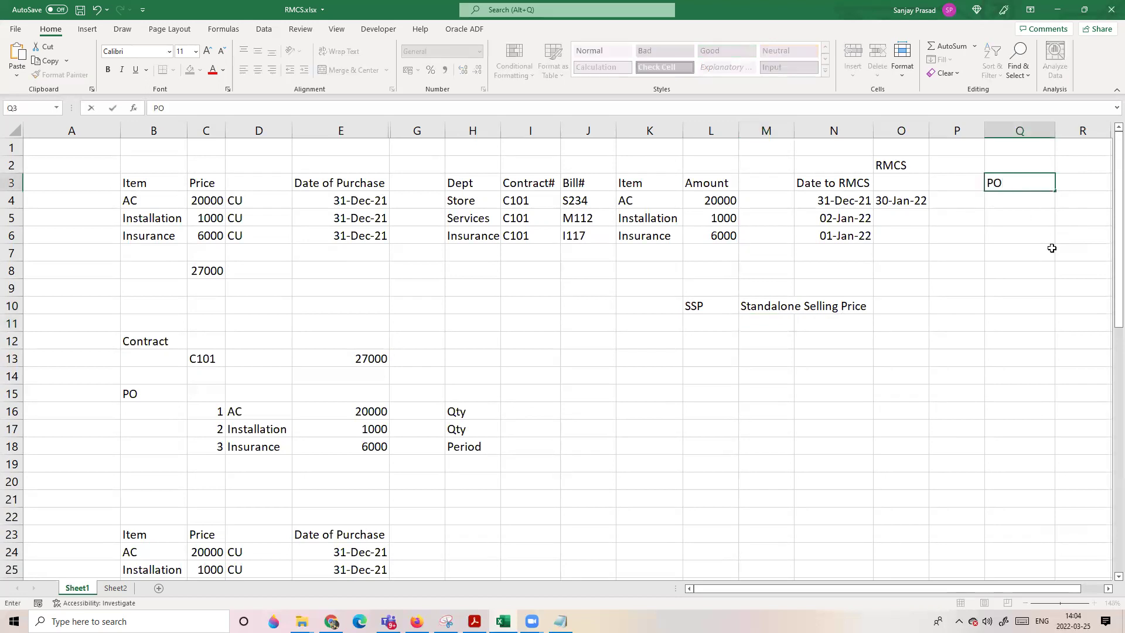
{"action": "key", "text": "Return"}
{"action": "type", "text": "Gtr"}
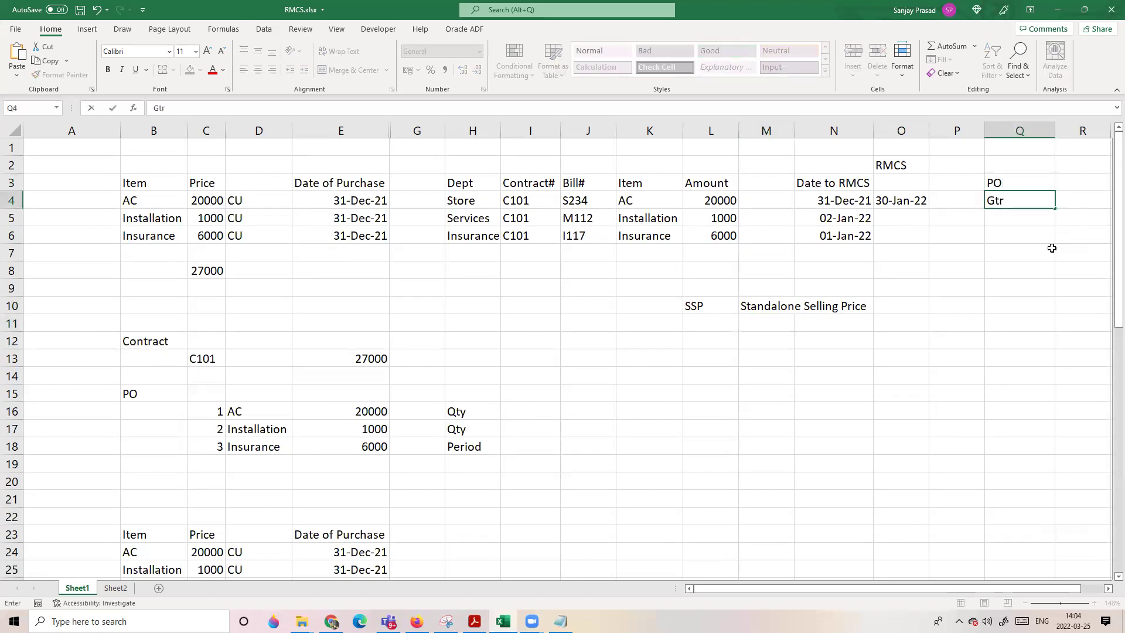
{"action": "key", "text": "BackSpace"}
{"action": "key", "text": "BackSpace"}
{"action": "type", "text": "Freeze Days"}
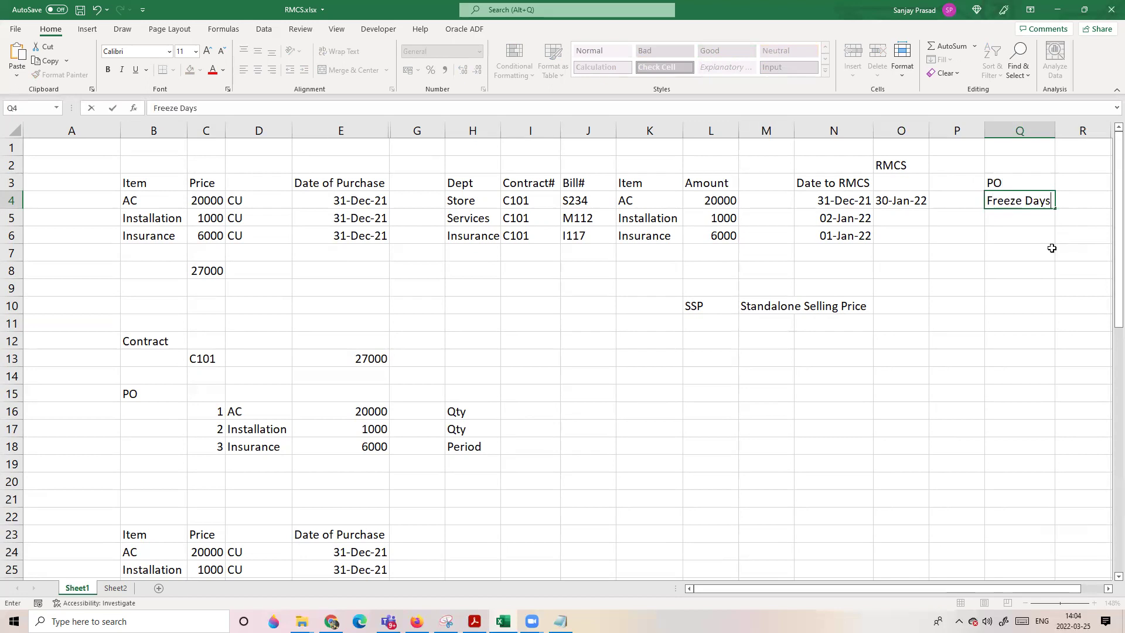
{"action": "key", "text": "Return"}
{"action": "type", "text": "TP"}
{"action": "key", "text": "Return"}
{"action": "type", "text": "SS"}
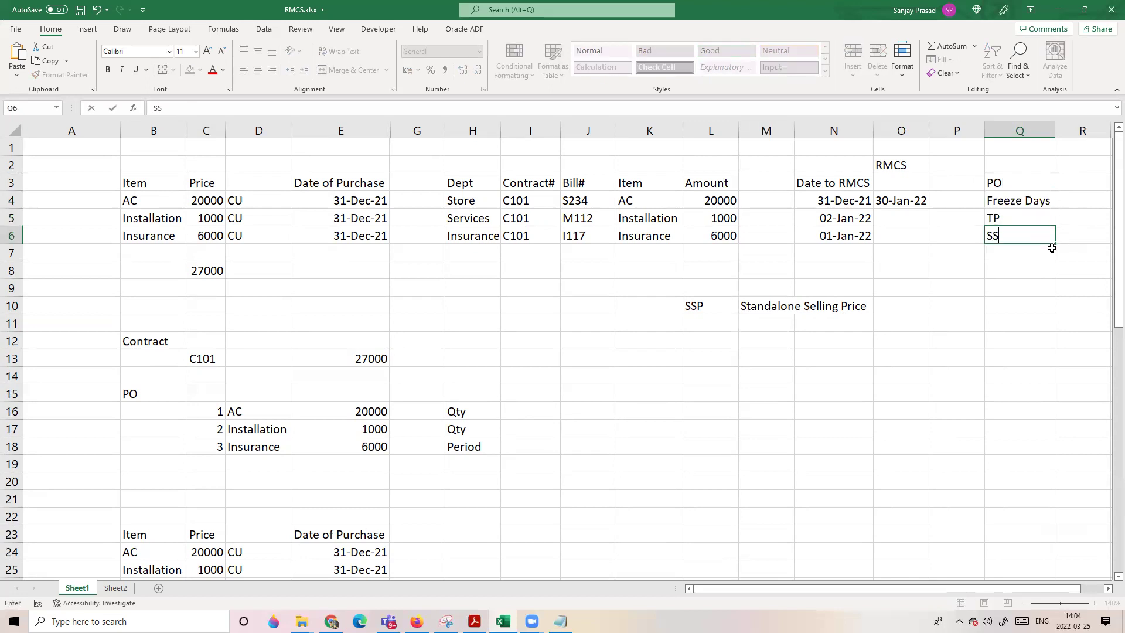
{"action": "type", "text": "P"}
{"action": "left_click", "coordinate": [853, 372]}
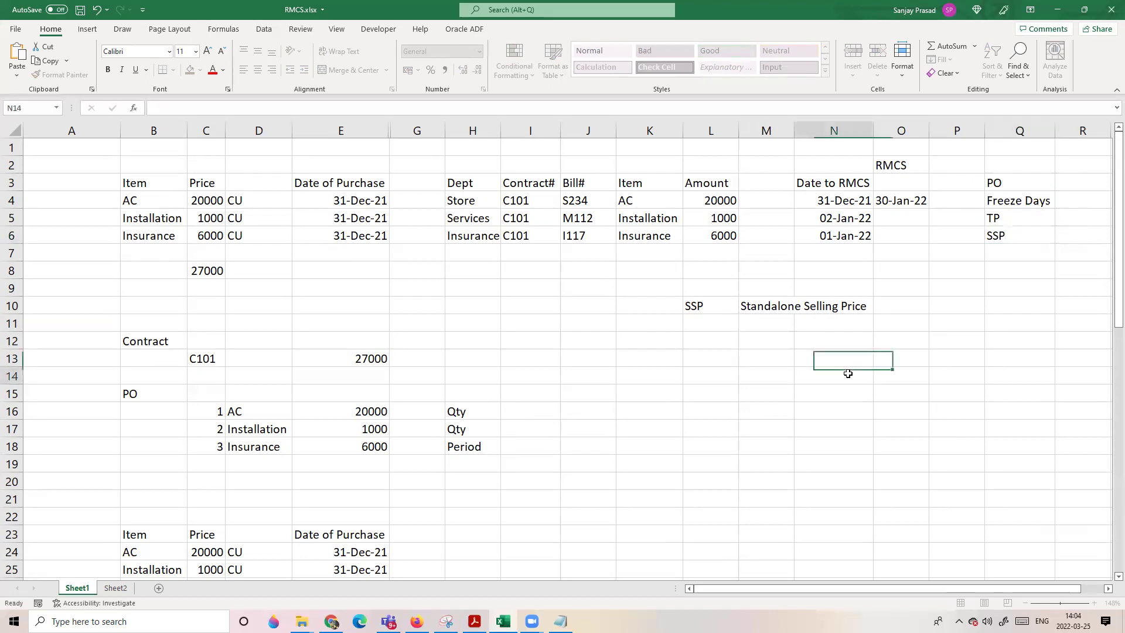
- Check the SSP note in L10, and examine the prices in C24:C26 alongside the PO allocation table in the second scenario
{"action": "left_click", "coordinate": [702, 307]}
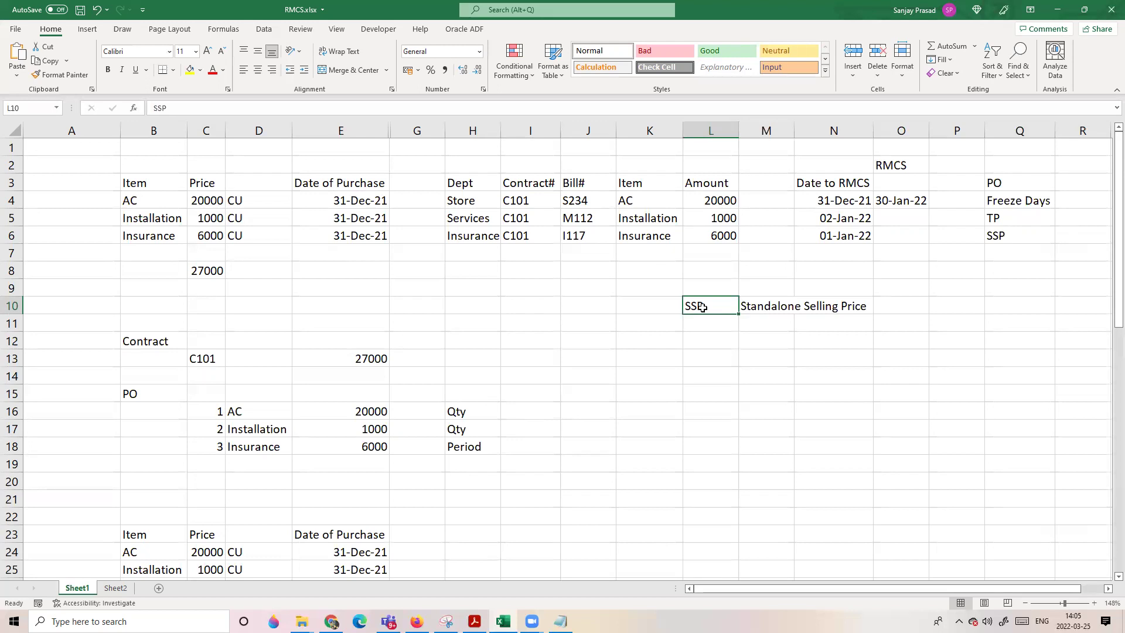
{"action": "left_click", "coordinate": [676, 404]}
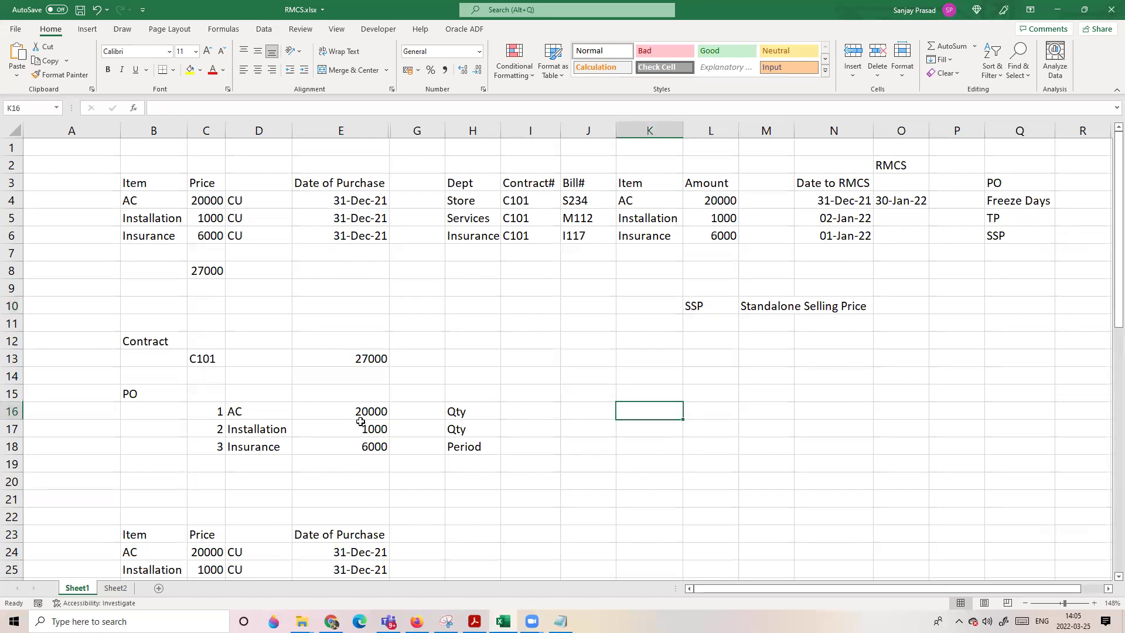
{"action": "scroll", "coordinate": [530, 489], "scroll_direction": "down", "scroll_amount": 4}
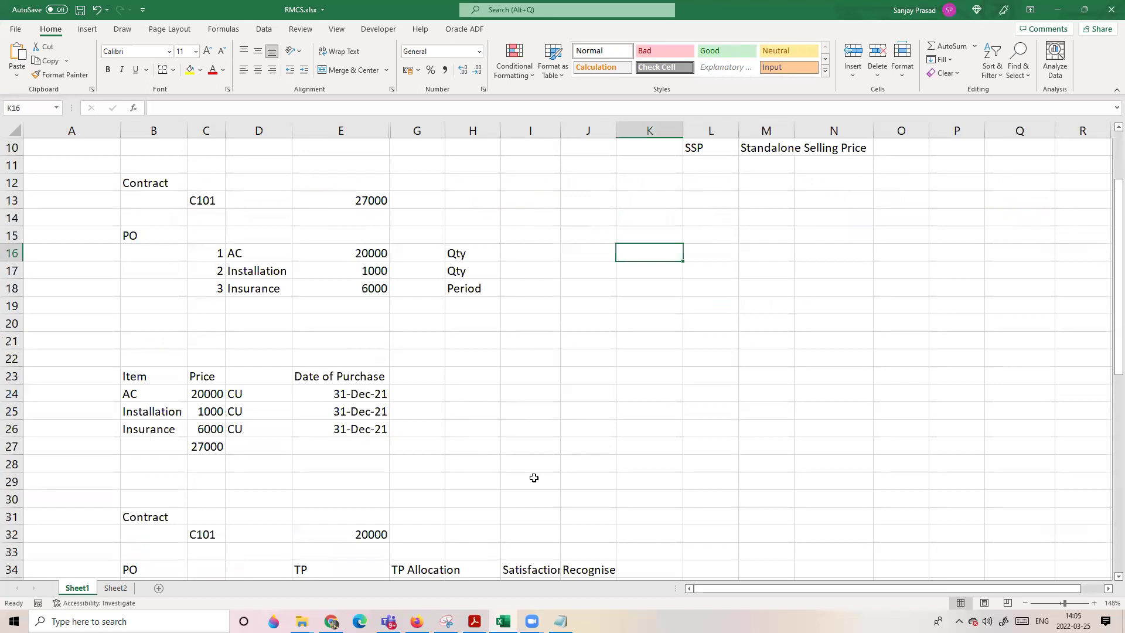
{"action": "left_click", "coordinate": [536, 390]}
{"action": "scroll", "coordinate": [594, 393], "scroll_direction": "down", "scroll_amount": 3}
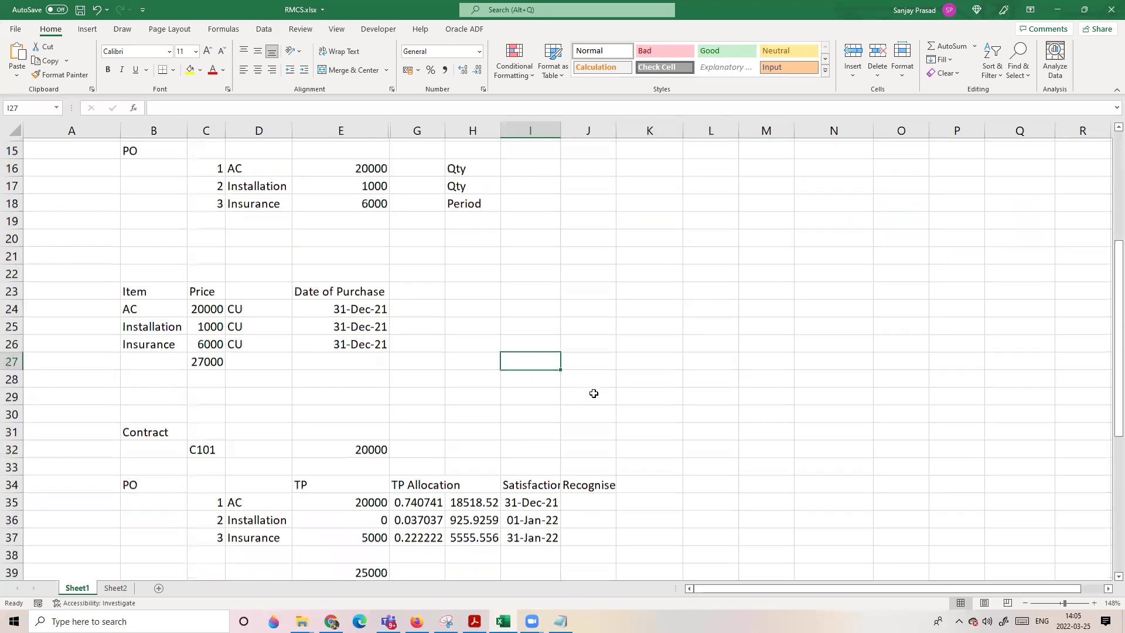
{"action": "scroll", "coordinate": [593, 393], "scroll_direction": "down", "scroll_amount": 1}
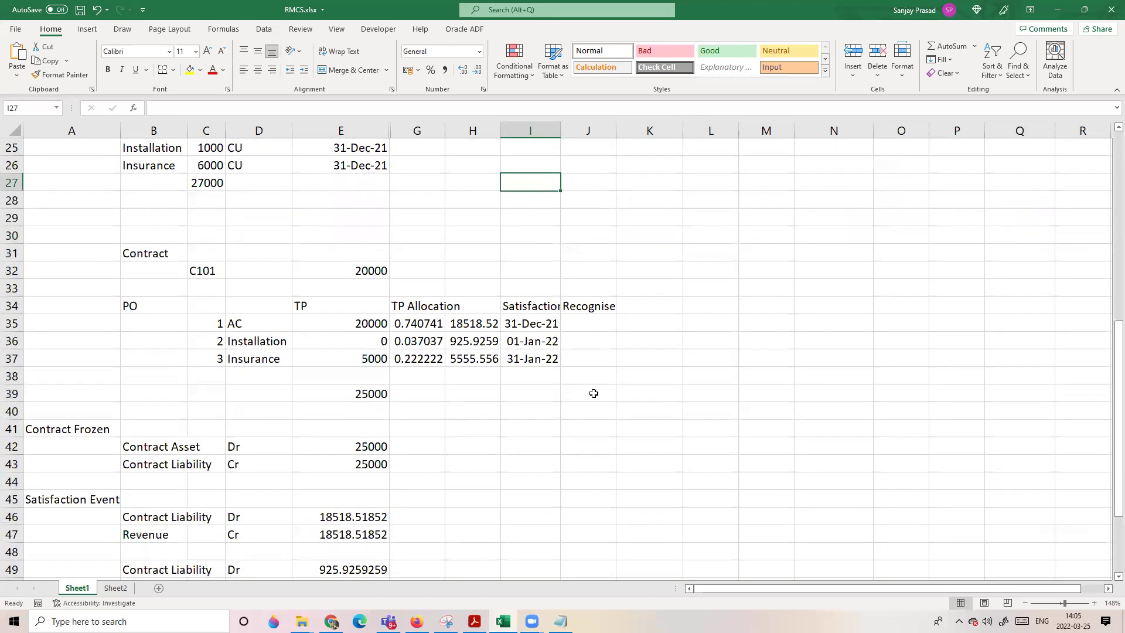
{"action": "scroll", "coordinate": [635, 359], "scroll_direction": "up", "scroll_amount": 7}
{"action": "scroll", "coordinate": [573, 404], "scroll_direction": "down", "scroll_amount": 2}
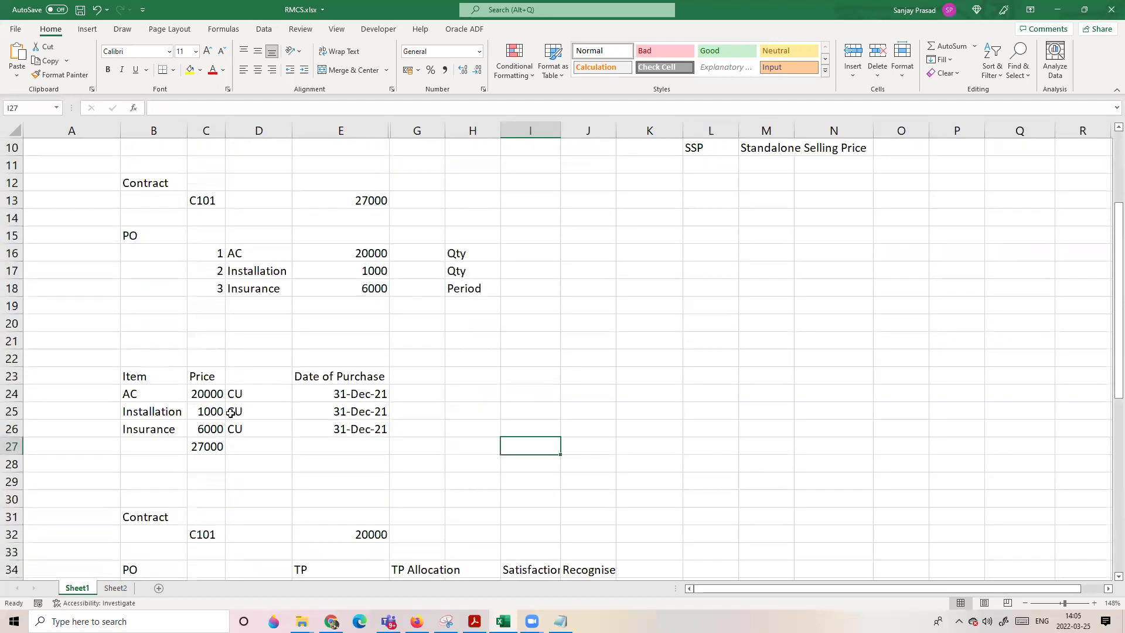
{"action": "left_click_drag", "start_coordinate": [210, 397], "coordinate": [211, 430]}
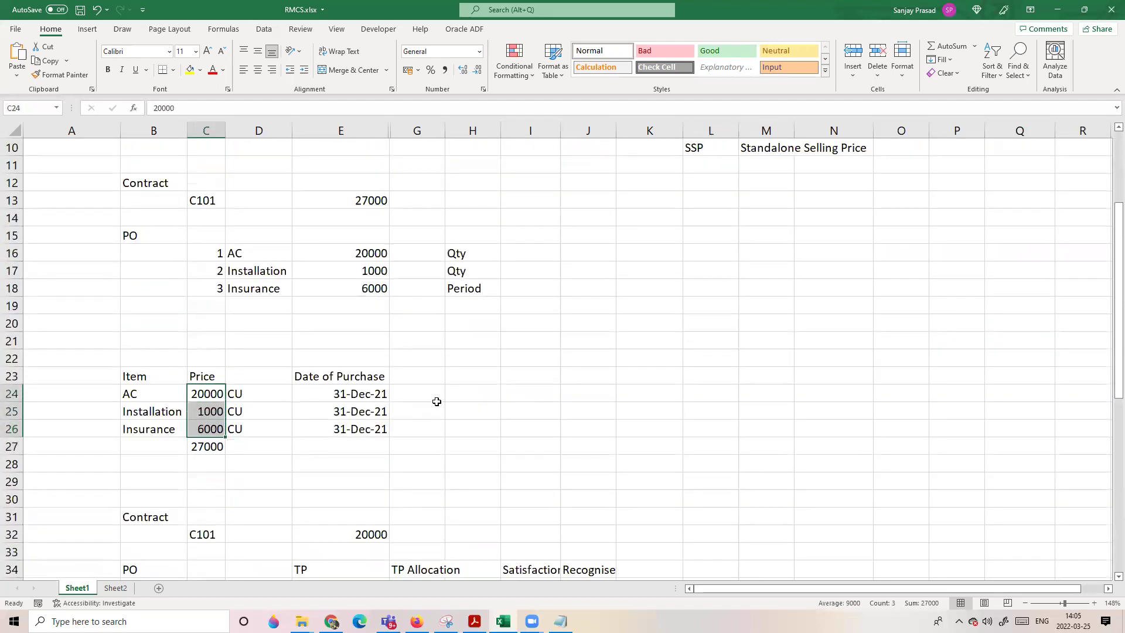
{"action": "scroll", "coordinate": [436, 401], "scroll_direction": "down", "scroll_amount": 4}
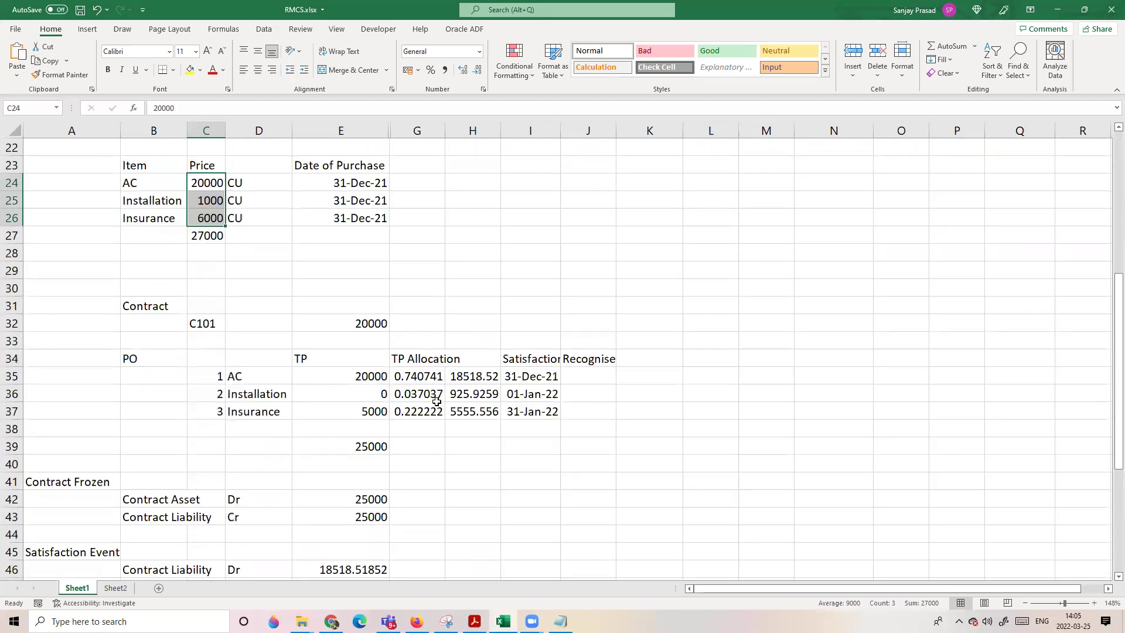
{"action": "left_click", "coordinate": [511, 467]}
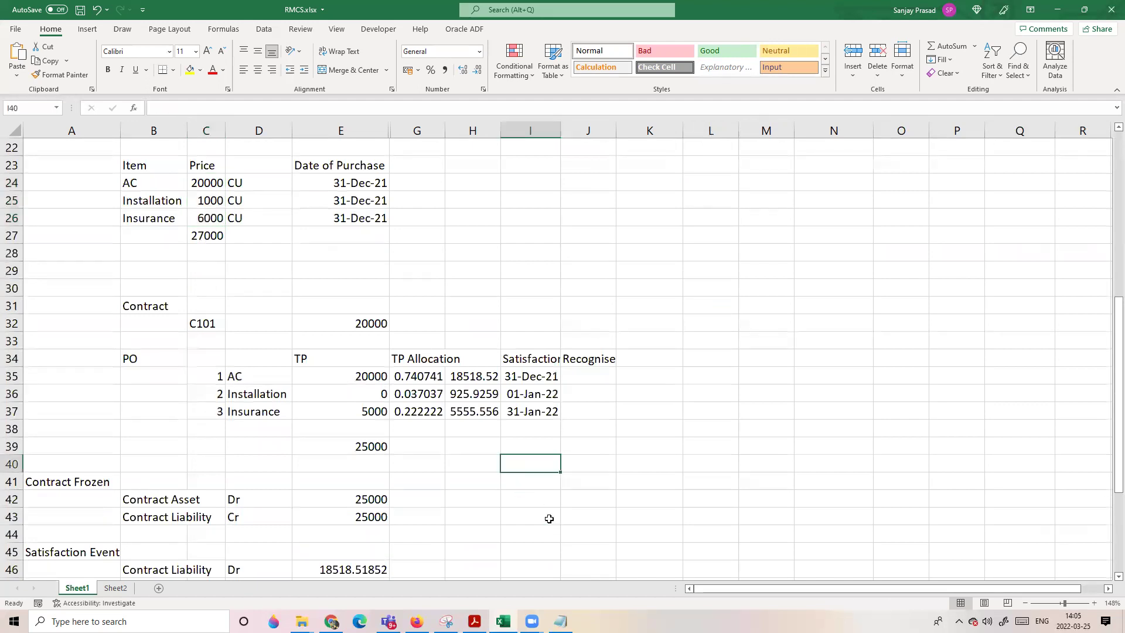
- Compare the TP amounts in E35:E37 with the item prices, focusing on Installation and Insurance under contract C101
{"action": "left_click", "coordinate": [247, 396]}
{"action": "left_click", "coordinate": [332, 399]}
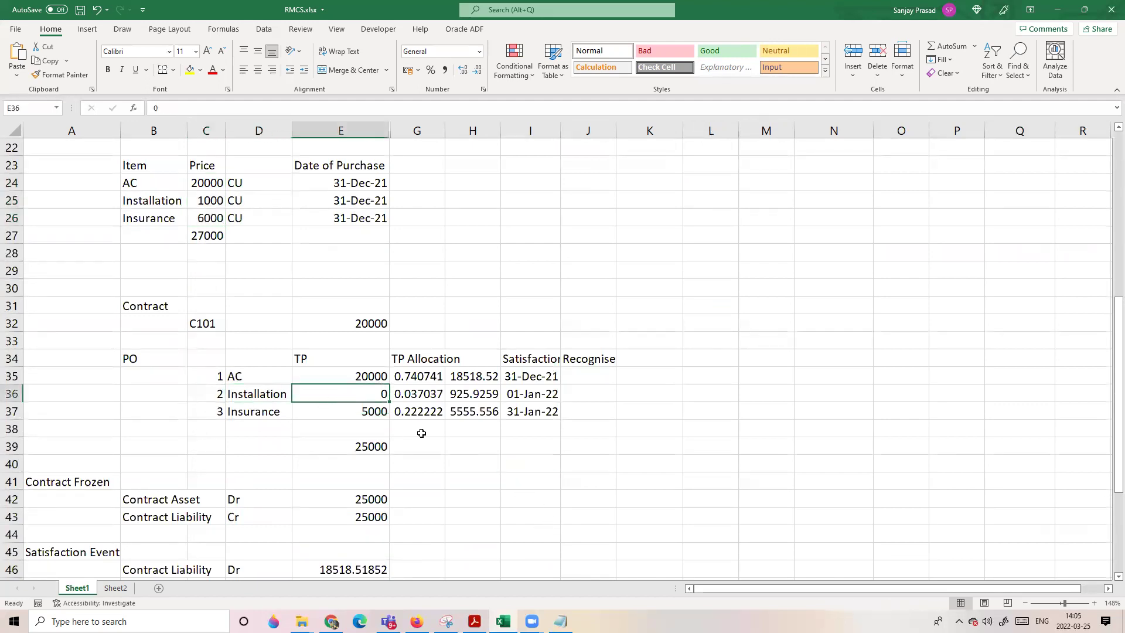
{"action": "left_click", "coordinate": [218, 221]}
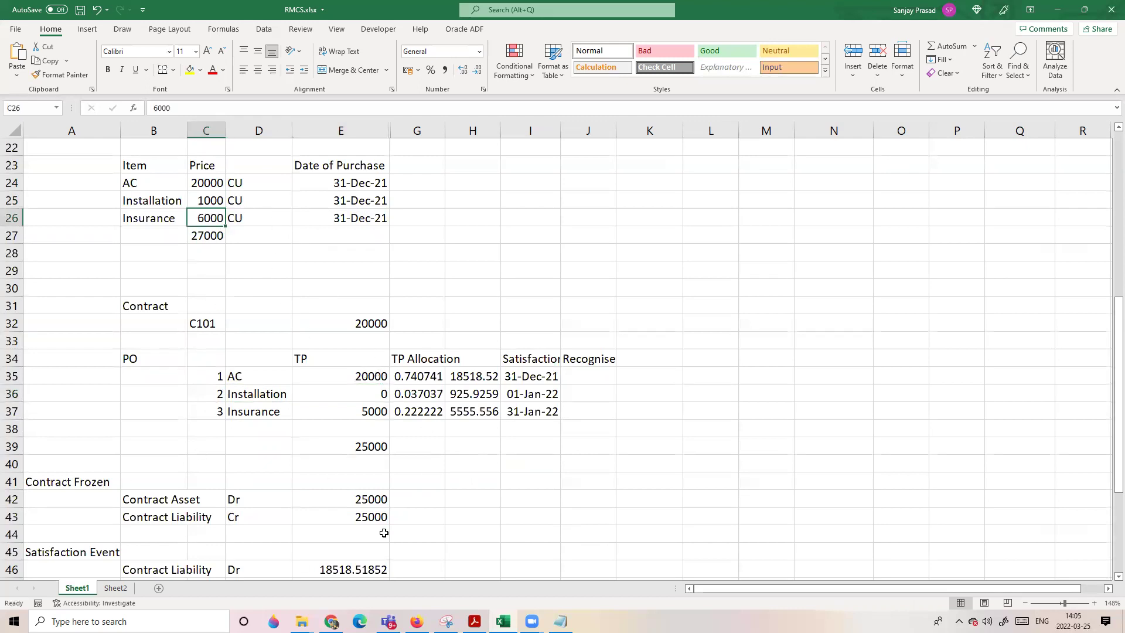
{"action": "left_click", "coordinate": [256, 465]}
{"action": "left_click", "coordinate": [275, 408]}
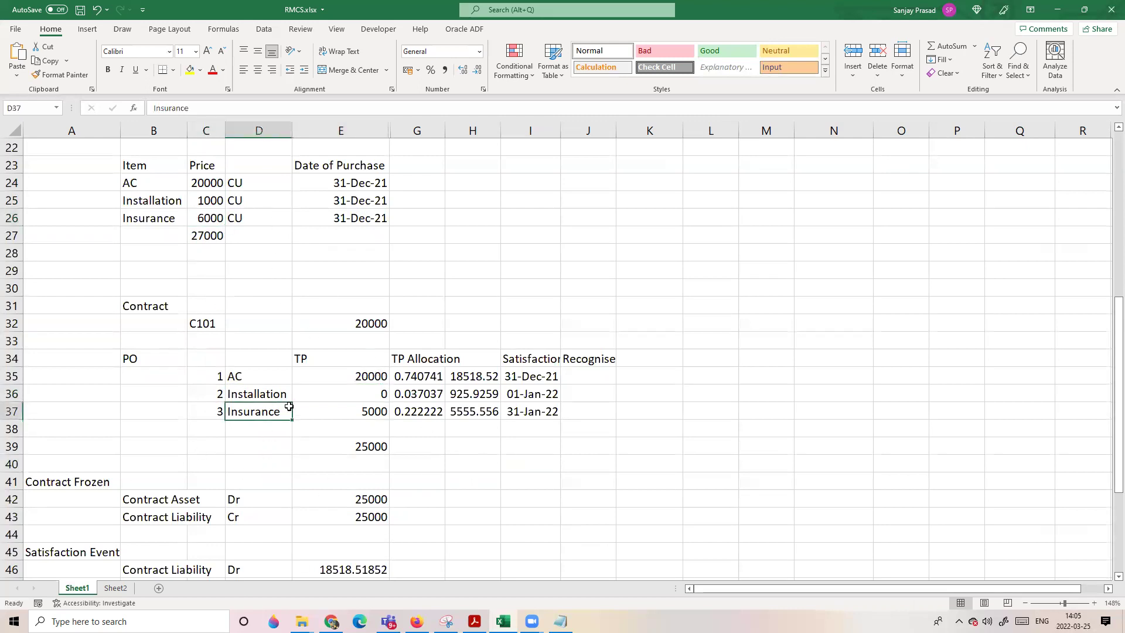
{"action": "left_click", "coordinate": [382, 411]}
{"action": "left_click", "coordinate": [451, 356]}
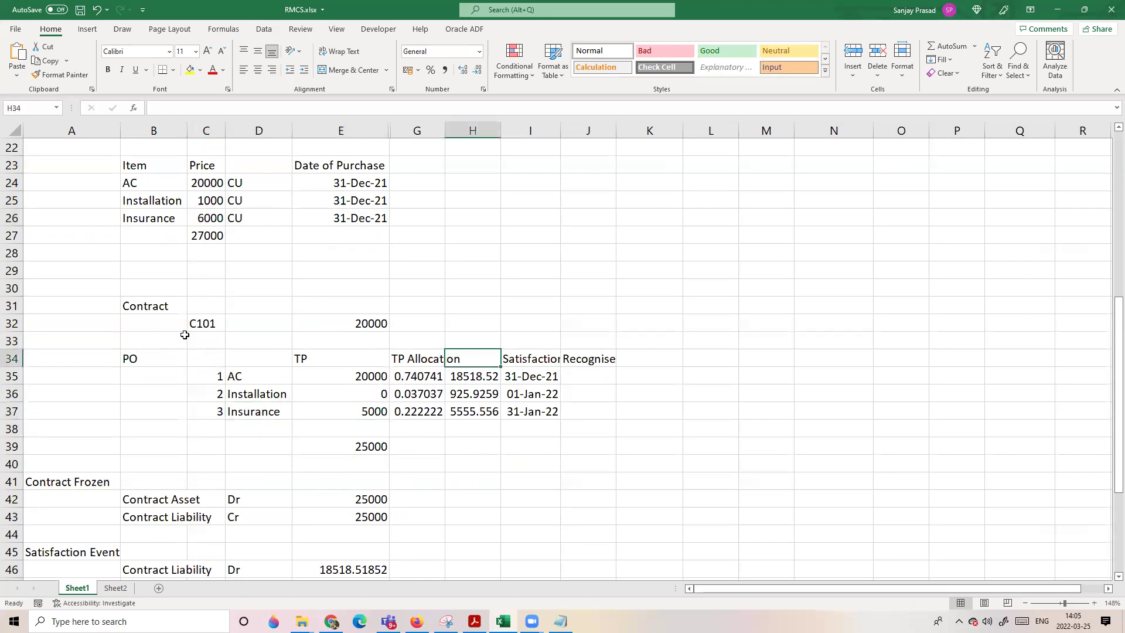
{"action": "left_click", "coordinate": [200, 324]}
{"action": "left_click", "coordinate": [544, 447]}
{"action": "left_click_drag", "start_coordinate": [257, 376], "coordinate": [388, 410]}
{"action": "left_click", "coordinate": [336, 361]}
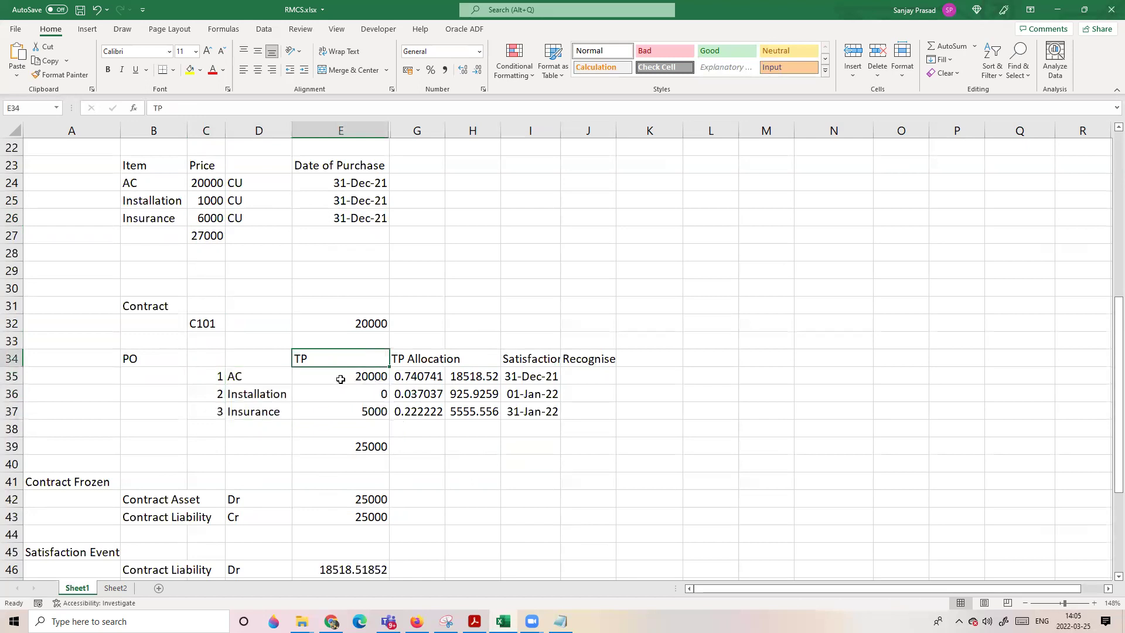
{"action": "left_click_drag", "start_coordinate": [337, 378], "coordinate": [346, 409]}
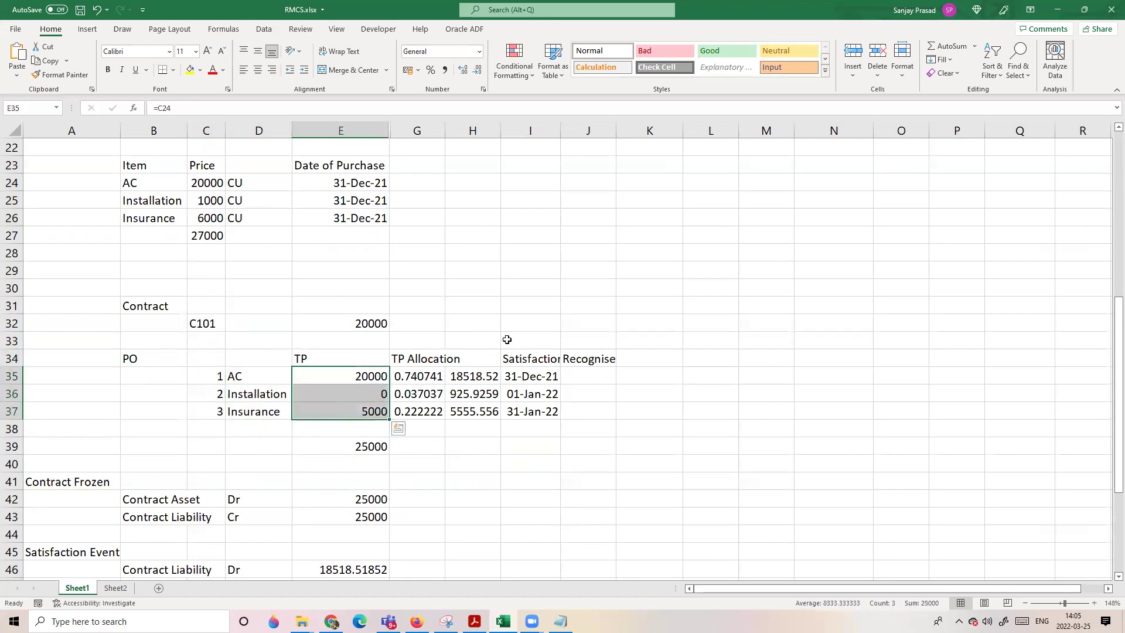
- Autofit columns G, H and I to show the full TP allocation figures and the Satisfaction Event heading
{"action": "double_click", "coordinate": [445, 130]}
{"action": "double_click", "coordinate": [523, 131]}
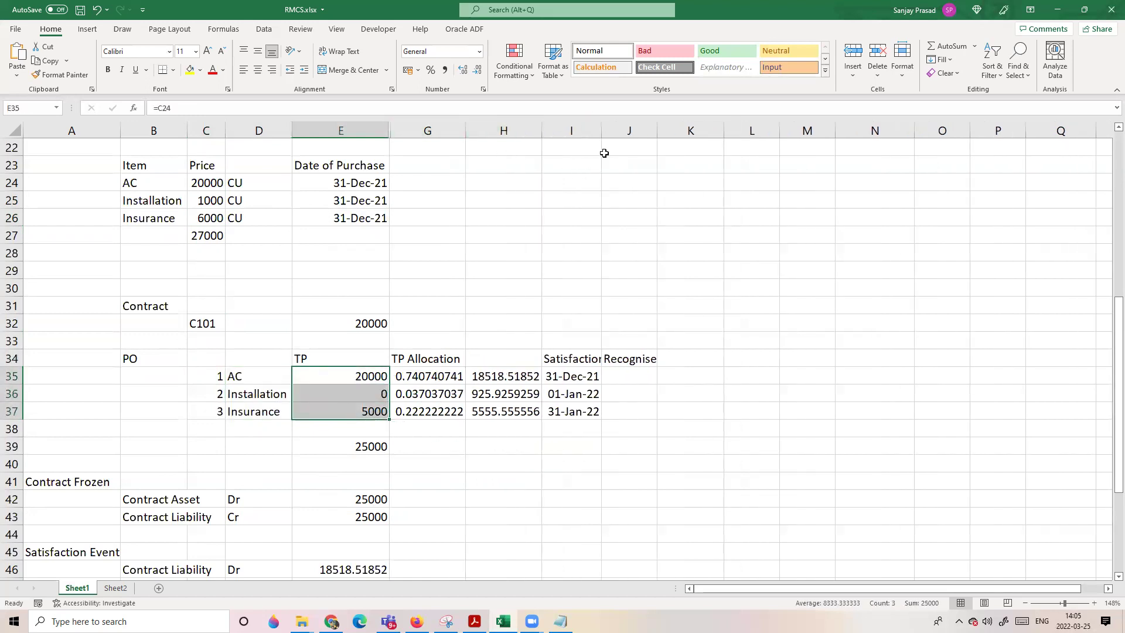
{"action": "double_click", "coordinate": [601, 130]}
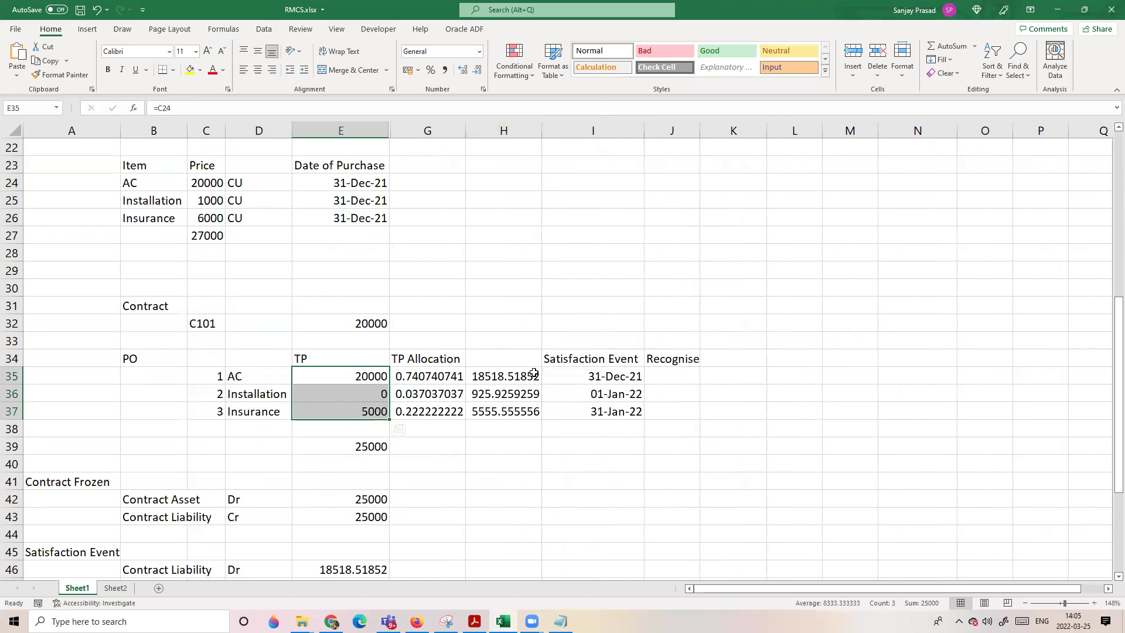
{"action": "left_click", "coordinate": [497, 311]}
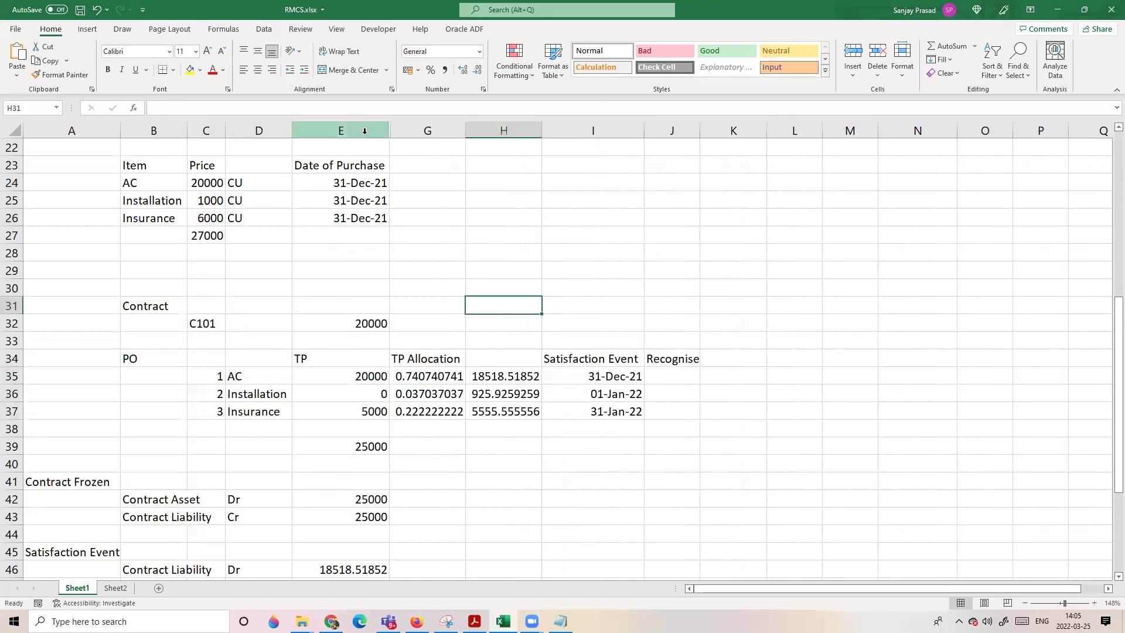
- Unhide column F between columns E and G to bring back the SSP figures
{"action": "left_click_drag", "start_coordinate": [363, 130], "coordinate": [440, 131]}
{"action": "right_click", "coordinate": [399, 227]}
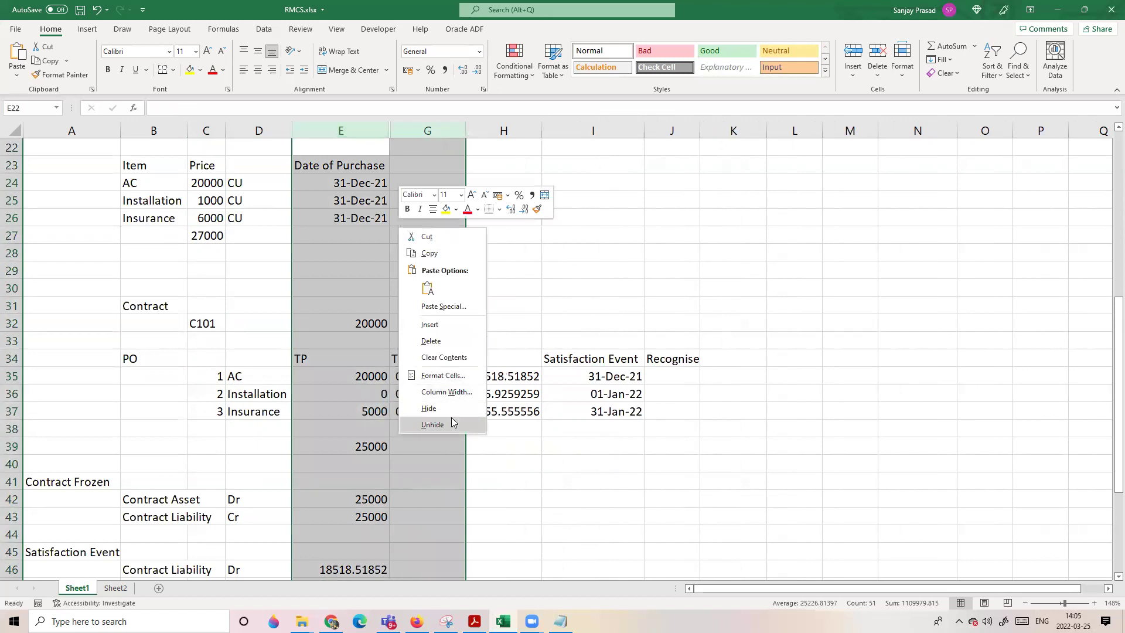
{"action": "left_click", "coordinate": [447, 423]}
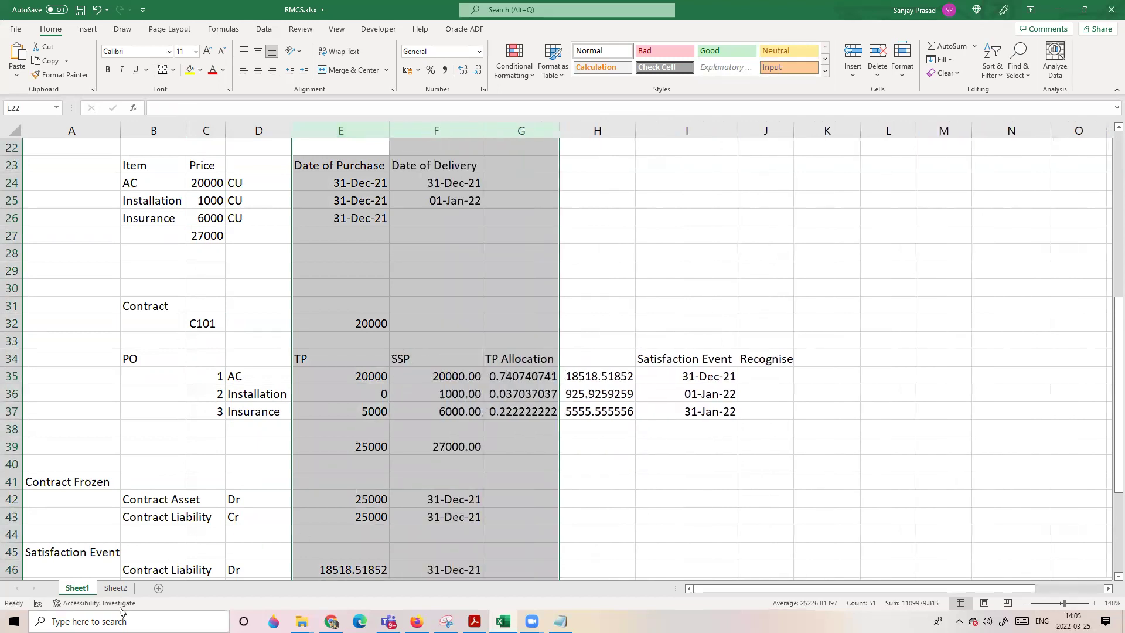
- Check the Allocate Transaction Price step on Sheet2, then return to the scenario on Sheet1
{"action": "left_click", "coordinate": [115, 588]}
{"action": "left_click", "coordinate": [201, 379]}
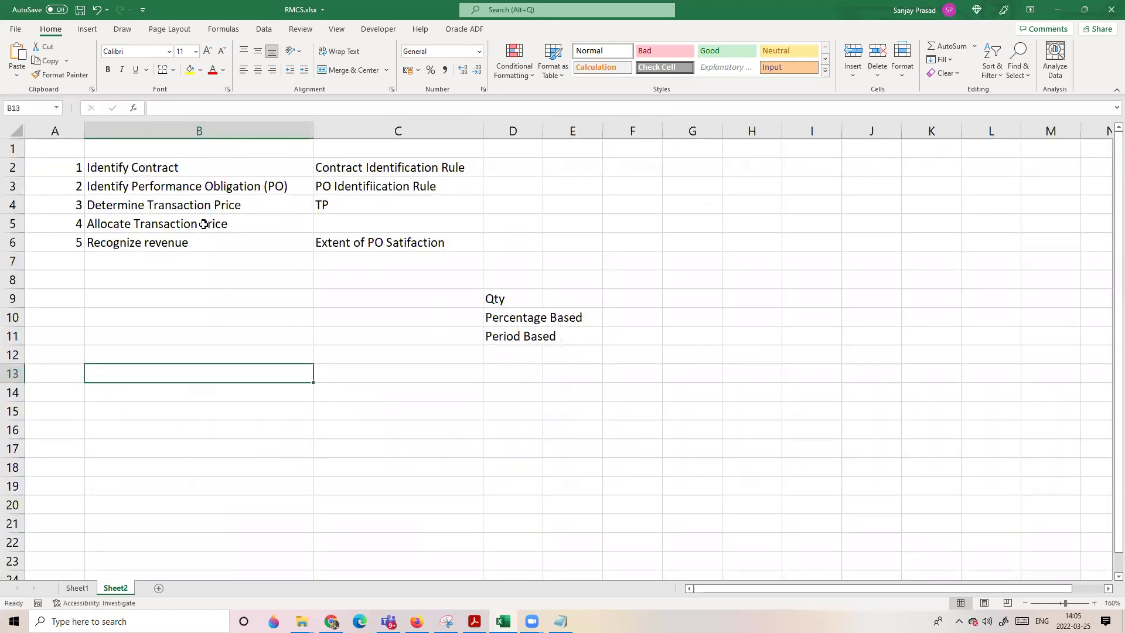
{"action": "left_click", "coordinate": [205, 224]}
{"action": "left_click", "coordinate": [77, 587]}
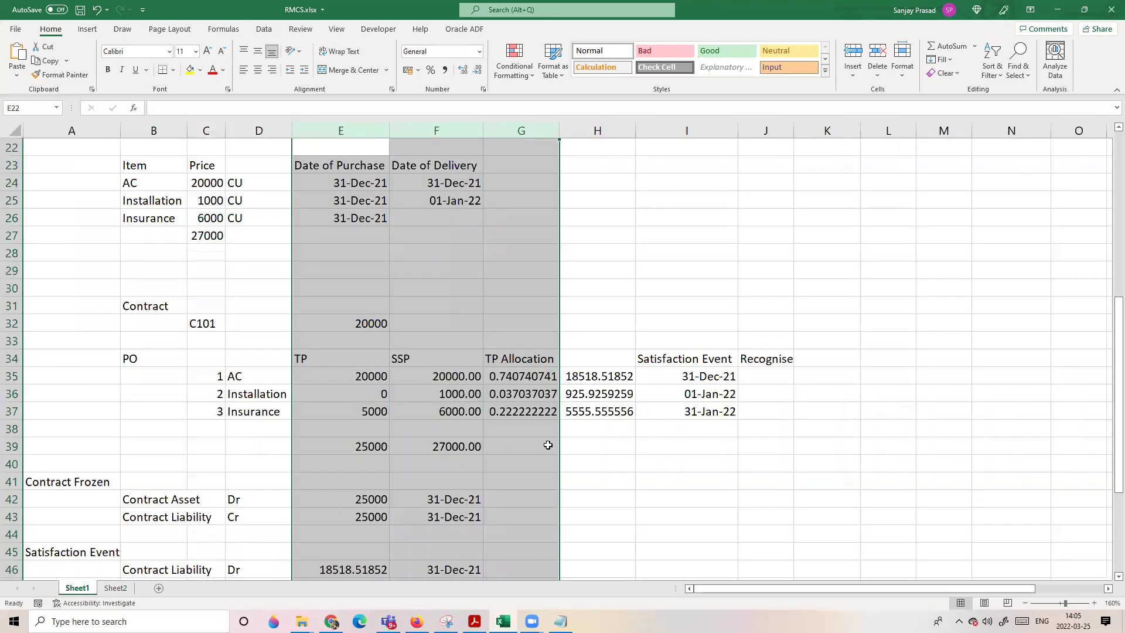
- Examine the TP Allocation ratios in G35:G37 of the PO table
{"action": "left_click", "coordinate": [573, 482]}
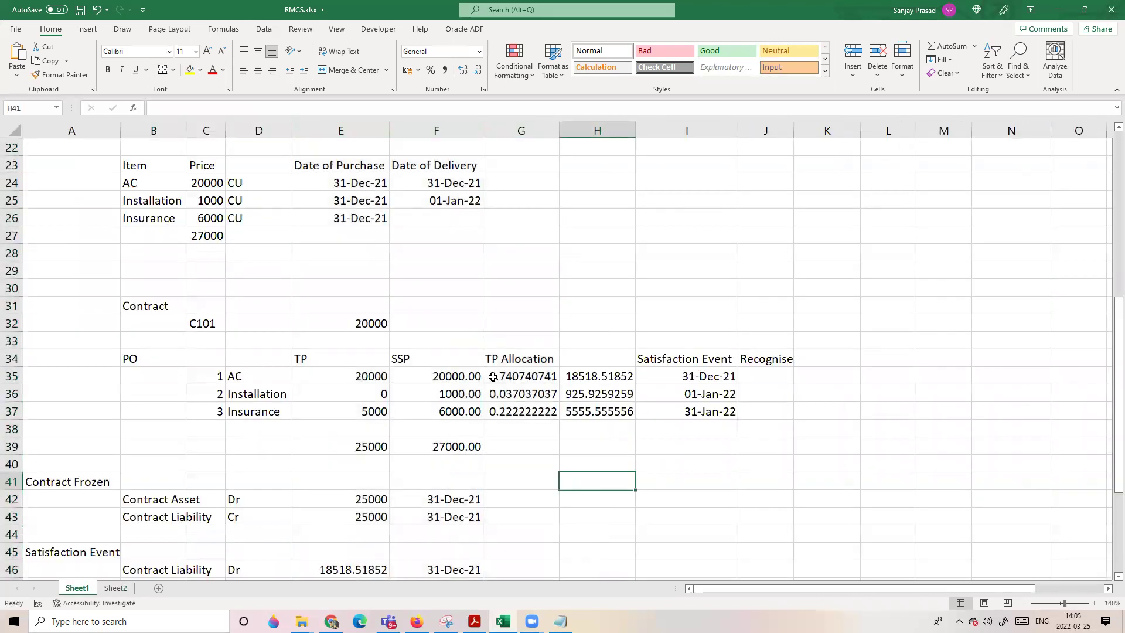
{"action": "left_click_drag", "start_coordinate": [505, 380], "coordinate": [515, 415]}
{"action": "left_click", "coordinate": [520, 466]}
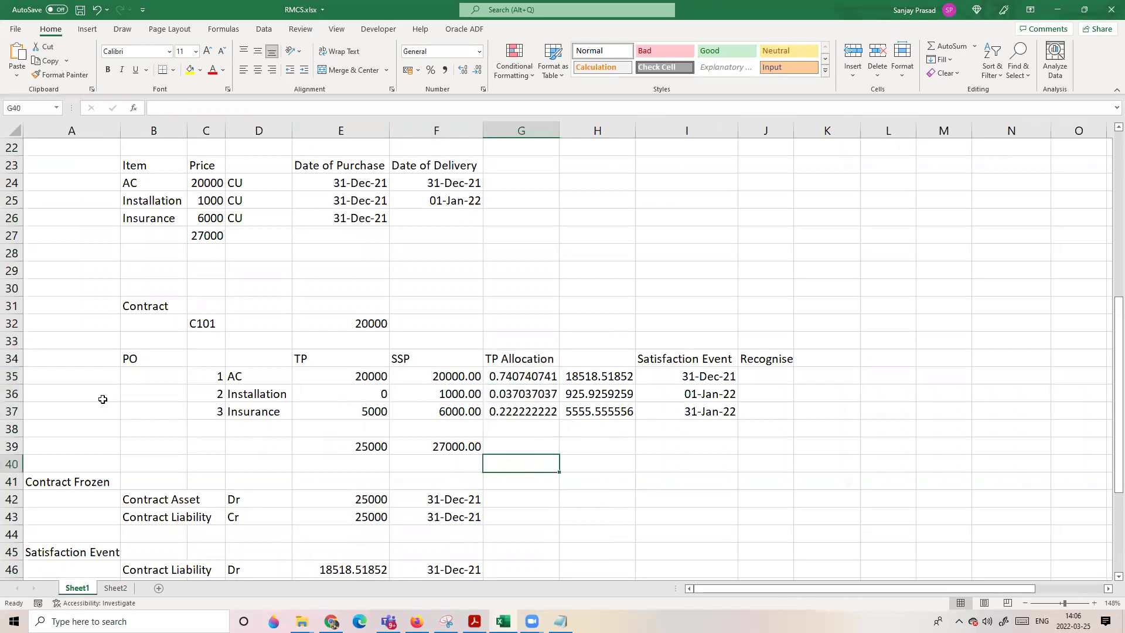
{"action": "left_click", "coordinate": [71, 378]}
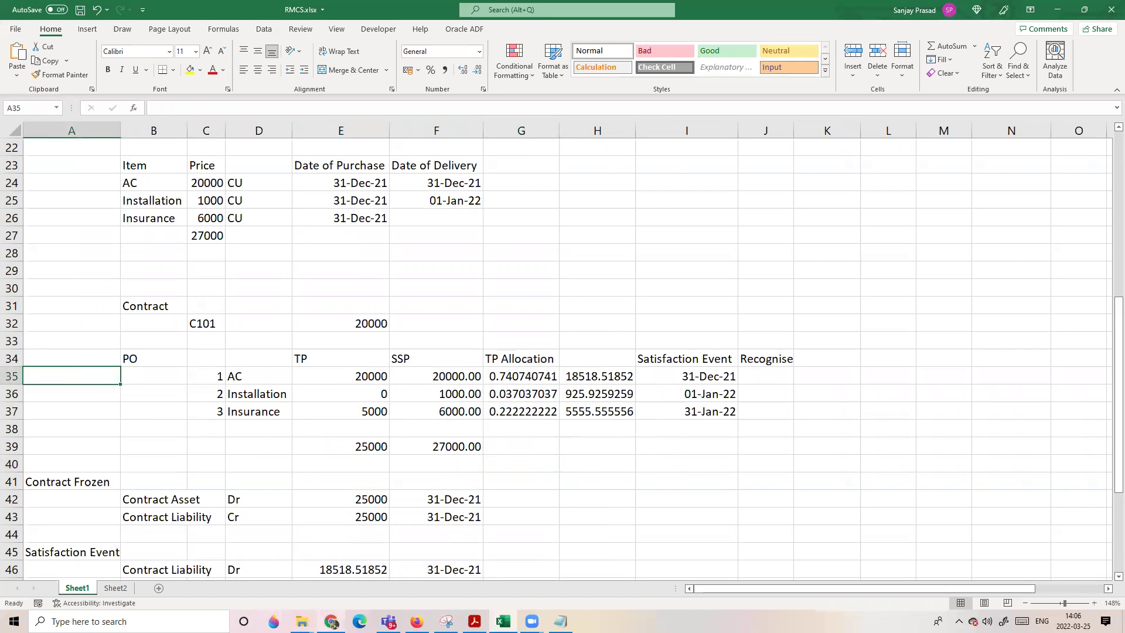
- Switch to the IFRS 15 page in Chrome and read the rule on allocating the transaction price to each performance obligation
{"action": "left_click", "coordinate": [331, 621]}
{"action": "left_click", "coordinate": [358, 387]}
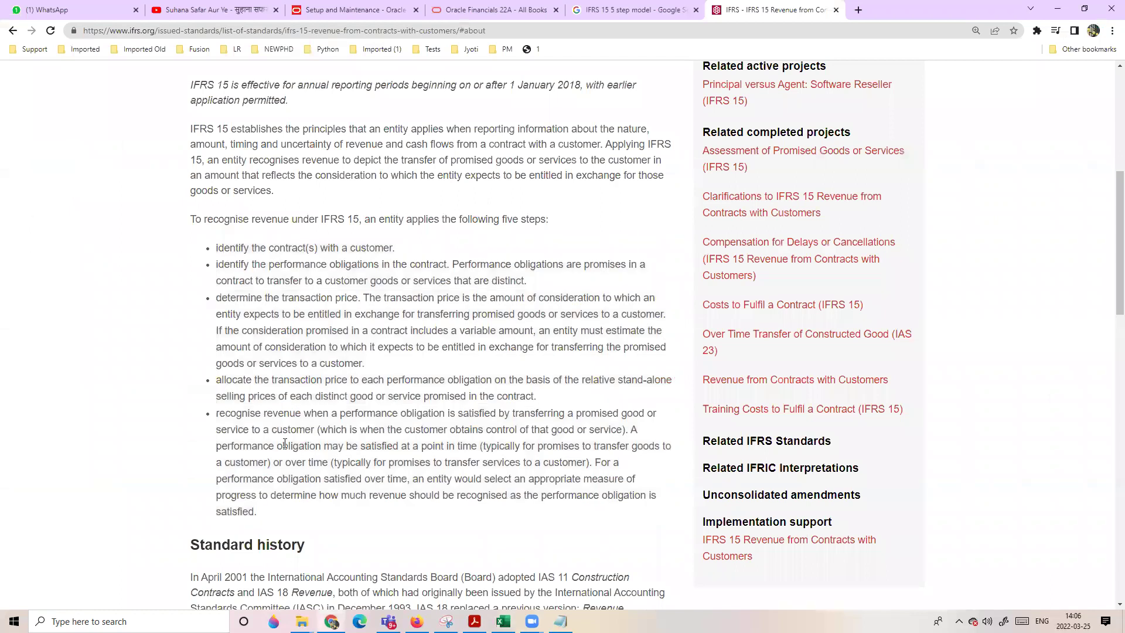
{"action": "left_click_drag", "start_coordinate": [218, 379], "coordinate": [490, 381]}
- Switch back to Excel and review the prices in C24:C26 for the items in B24:B26
{"action": "key", "text": "alt+Tab"}
{"action": "left_click", "coordinate": [412, 455]}
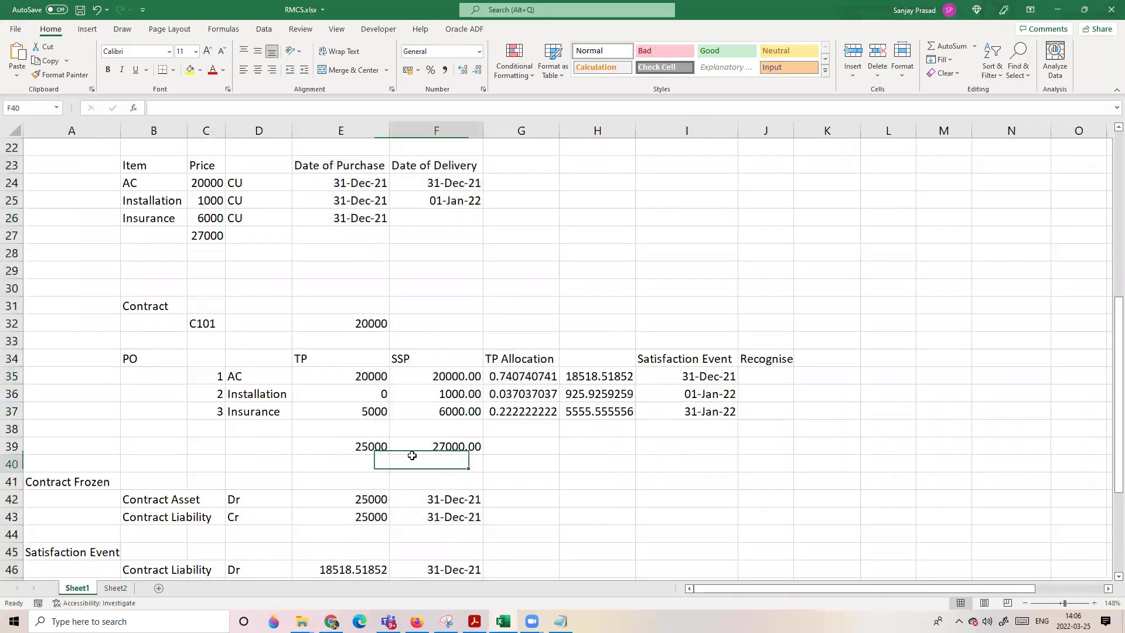
{"action": "left_click_drag", "start_coordinate": [205, 182], "coordinate": [207, 215]}
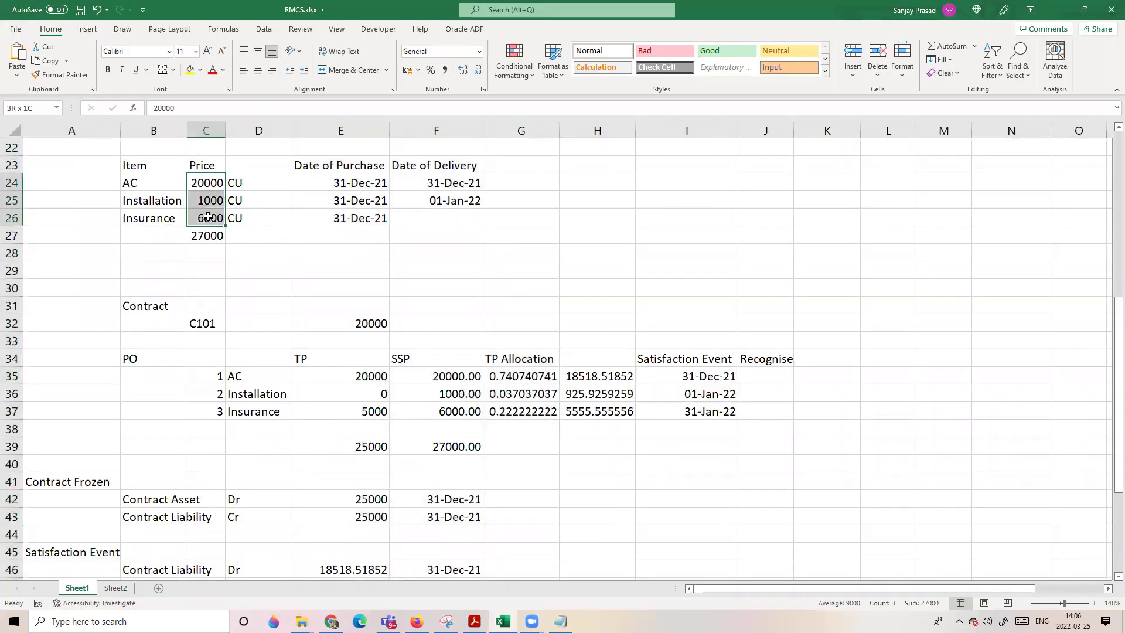
{"action": "left_click", "coordinate": [217, 273]}
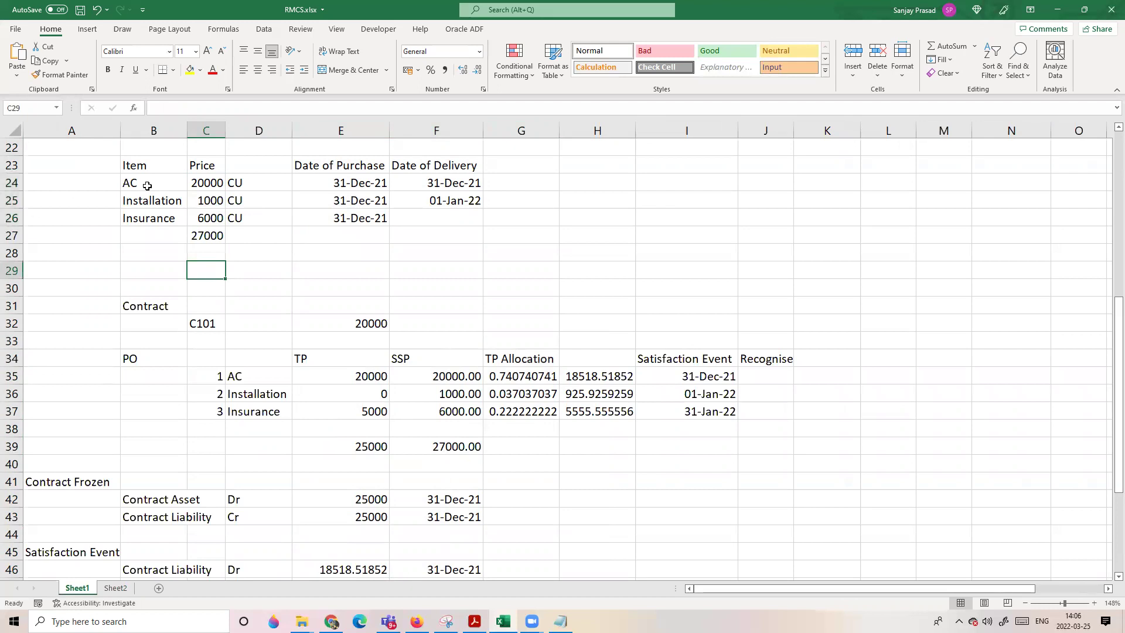
{"action": "left_click_drag", "start_coordinate": [147, 186], "coordinate": [151, 218]}
- Switch to the IFRS 15 page in Chrome and read the allocation basis of relative stand-alone selling prices
{"action": "key", "text": "alt+Tab"}
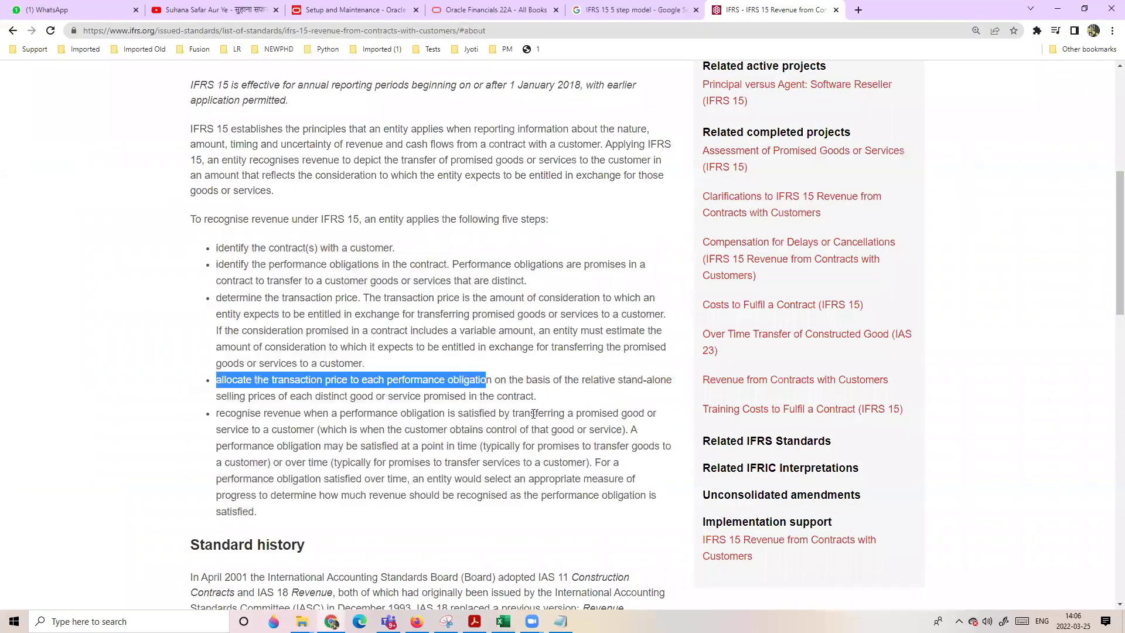
{"action": "left_click", "coordinate": [512, 383]}
{"action": "left_click_drag", "start_coordinate": [512, 382], "coordinate": [672, 379]}
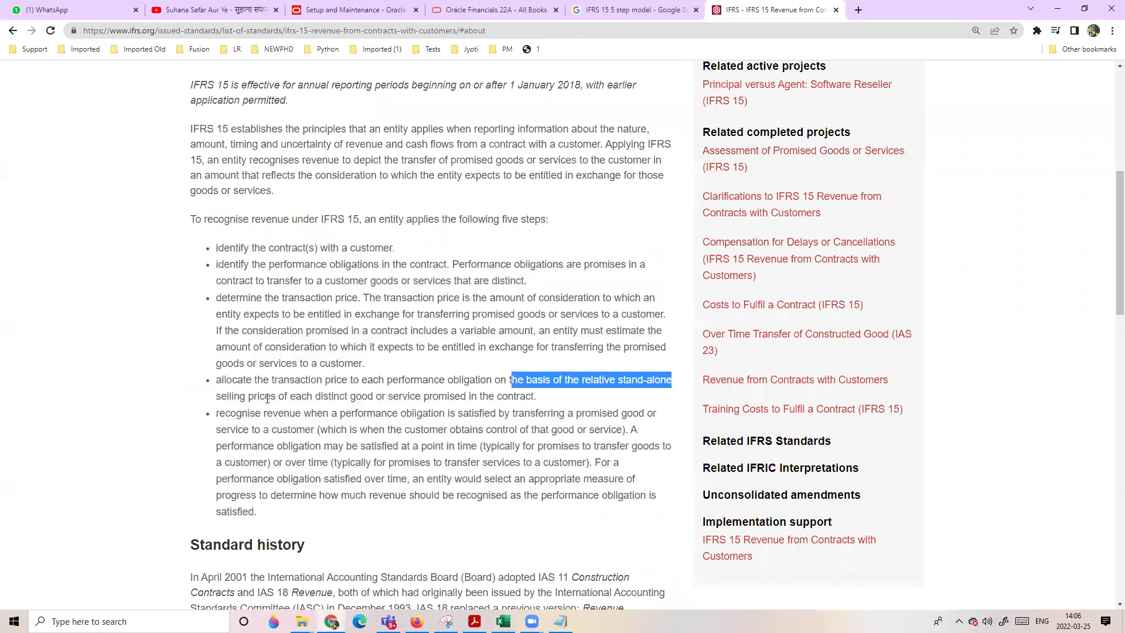
{"action": "left_click_drag", "start_coordinate": [219, 396], "coordinate": [275, 397]}
- Return to the Excel workbook and compare the TP amounts in E35:E37 with the SSP amounts in F35:F37
{"action": "key", "text": "alt+Tab"}
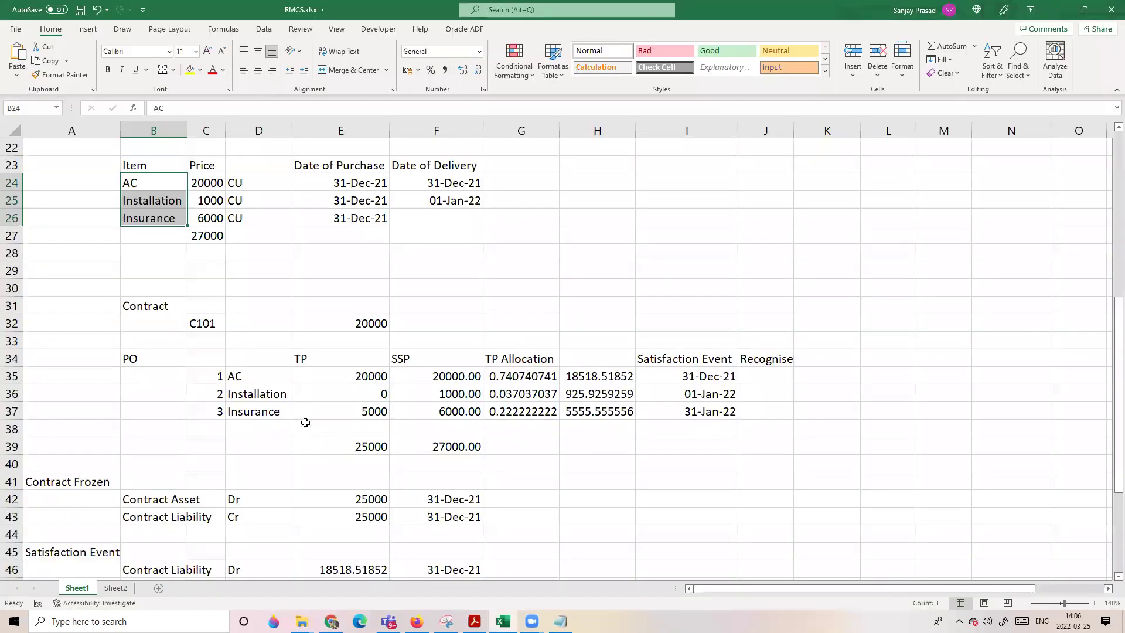
{"action": "left_click", "coordinate": [343, 363]}
{"action": "left_click", "coordinate": [345, 376]}
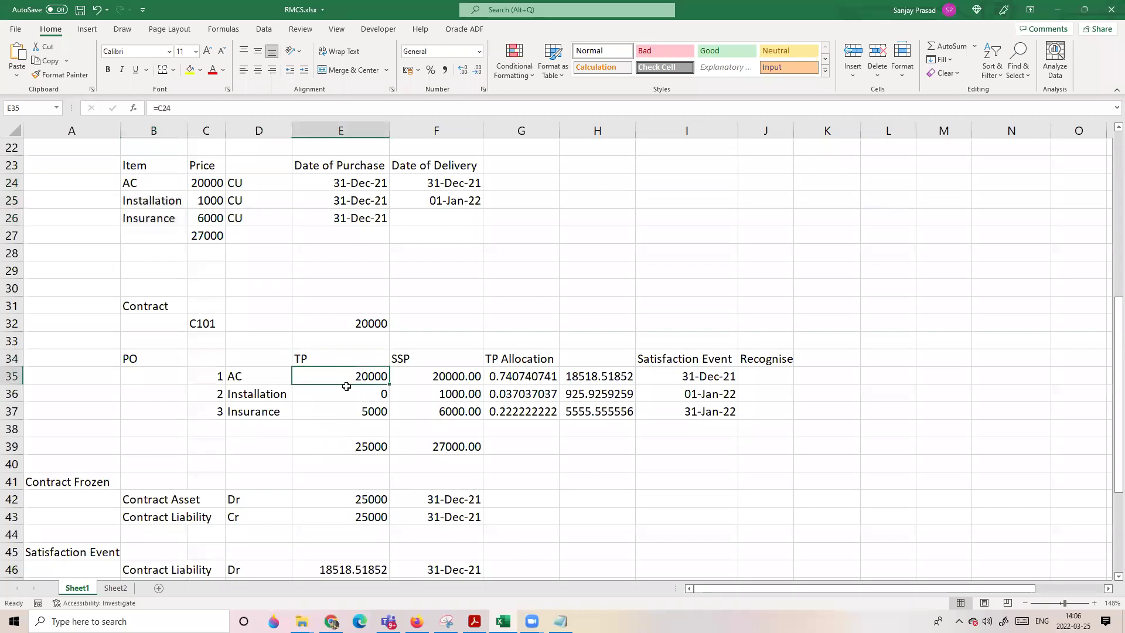
{"action": "left_click_drag", "start_coordinate": [346, 385], "coordinate": [352, 411]}
{"action": "left_click", "coordinate": [466, 376]}
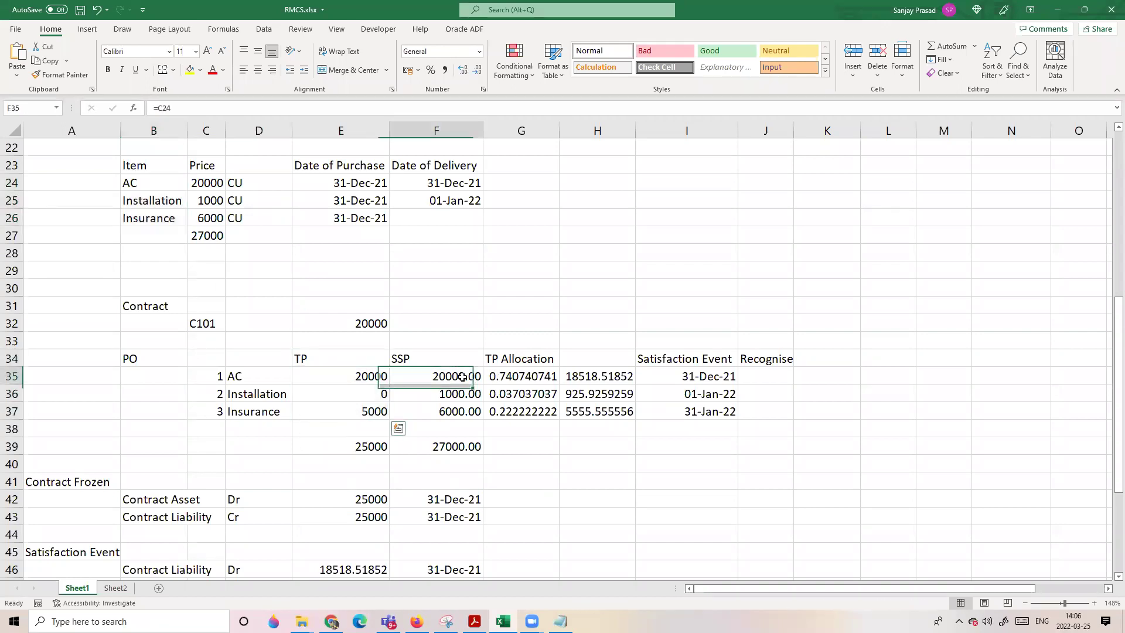
{"action": "left_click", "coordinate": [274, 375]}
{"action": "left_click", "coordinate": [589, 473]}
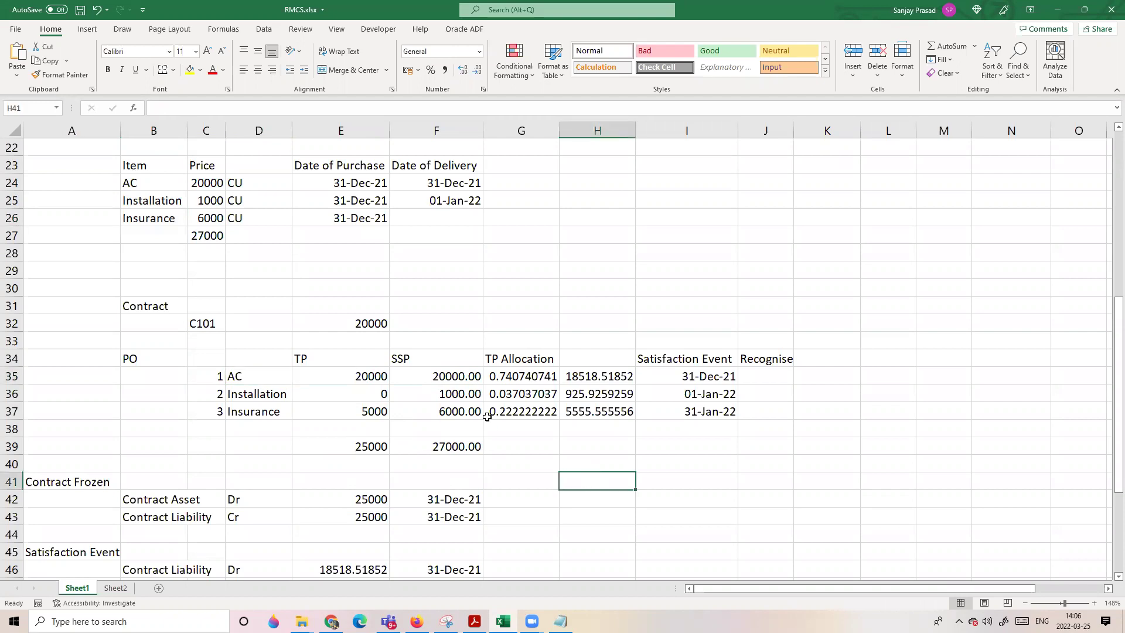
{"action": "left_click", "coordinate": [511, 447]}
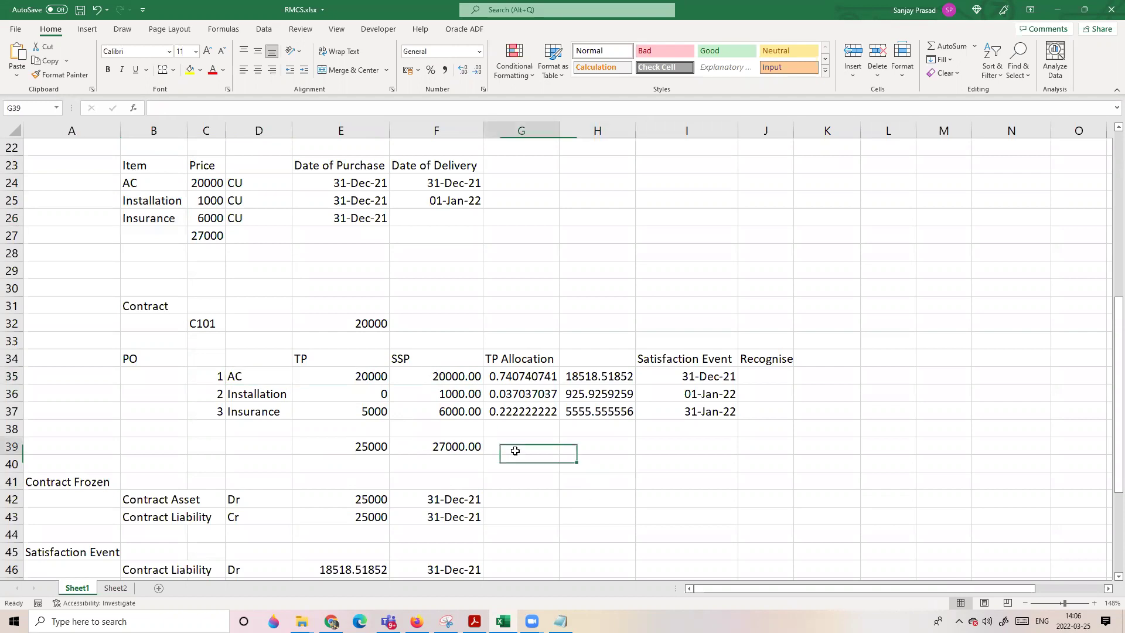
{"action": "left_click_drag", "start_coordinate": [430, 376], "coordinate": [438, 413]}
{"action": "left_click", "coordinate": [536, 465]}
{"action": "left_click", "coordinate": [61, 378]}
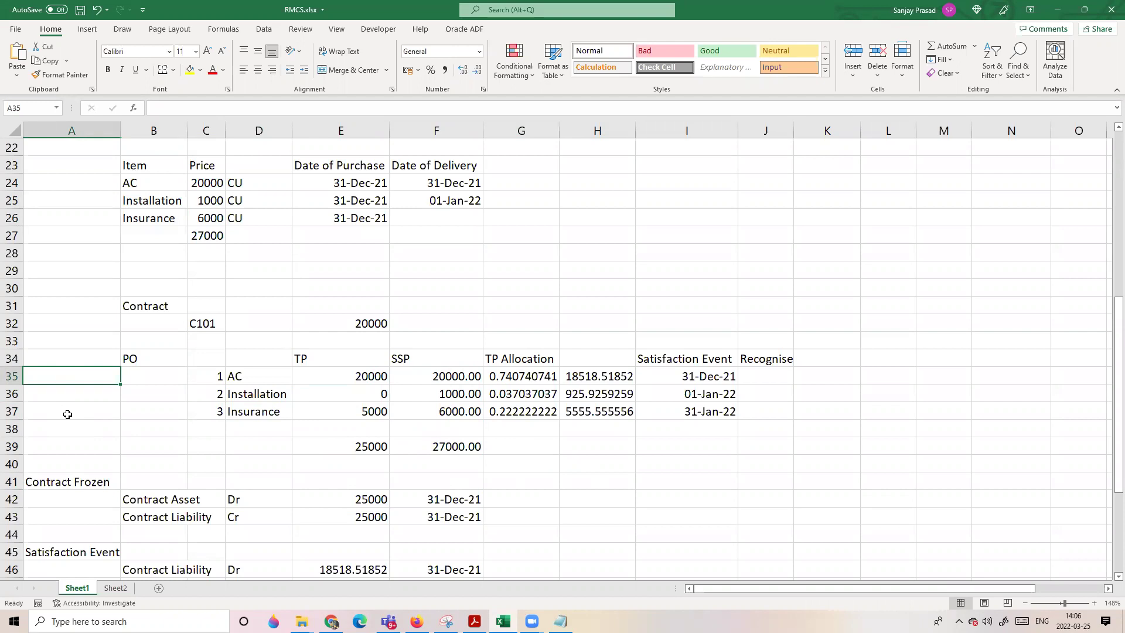
{"action": "type", "text": "="}
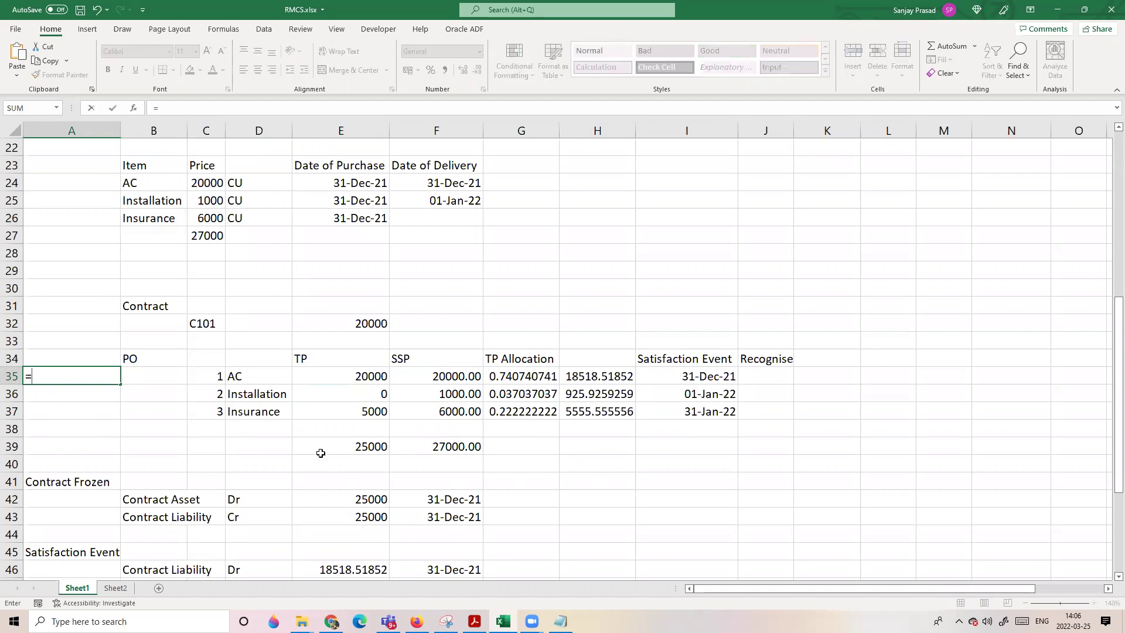
{"action": "left_click", "coordinate": [371, 450]}
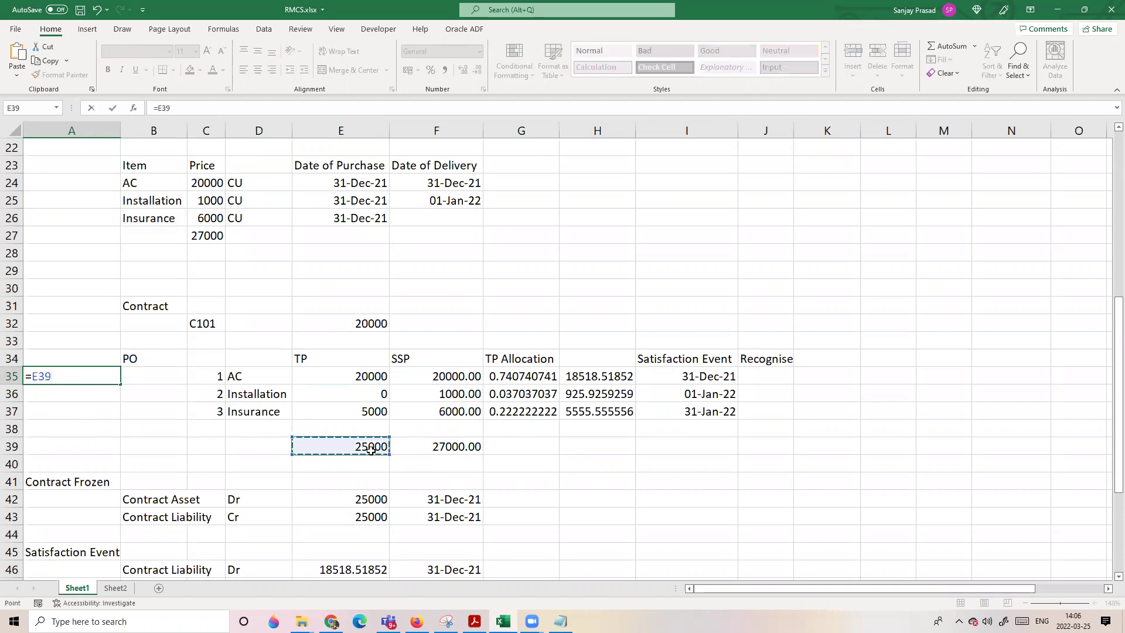
{"action": "key", "text": "BackSpace"}
{"action": "key", "text": "BackSpace"}
{"action": "key", "text": "BackSpace"}
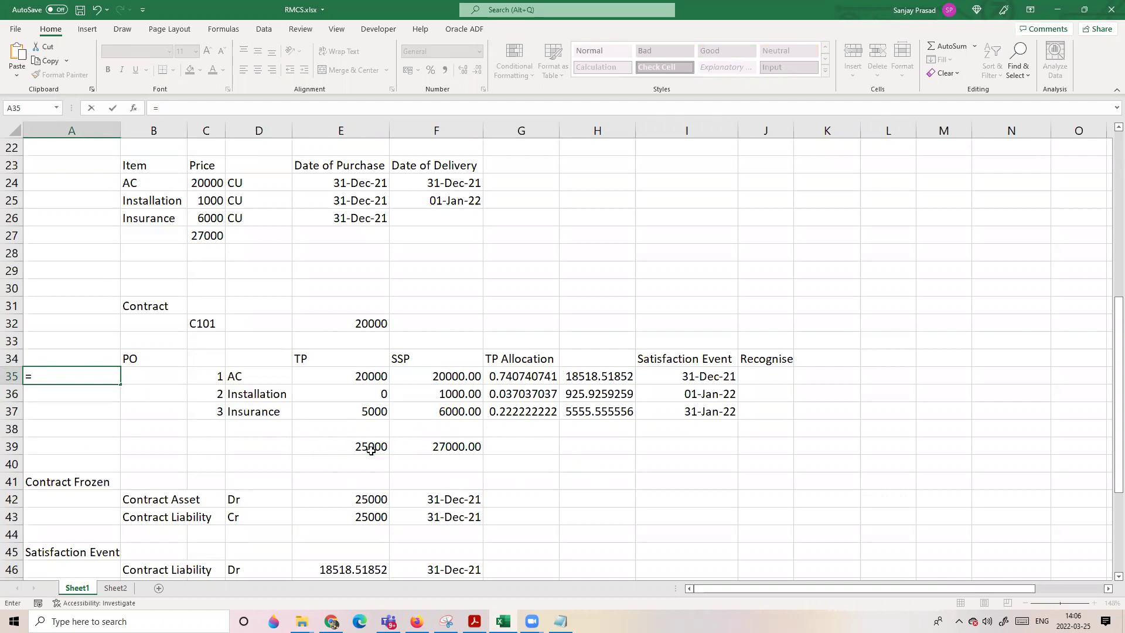
{"action": "key", "text": "Escape"}
{"action": "left_click", "coordinate": [363, 469]}
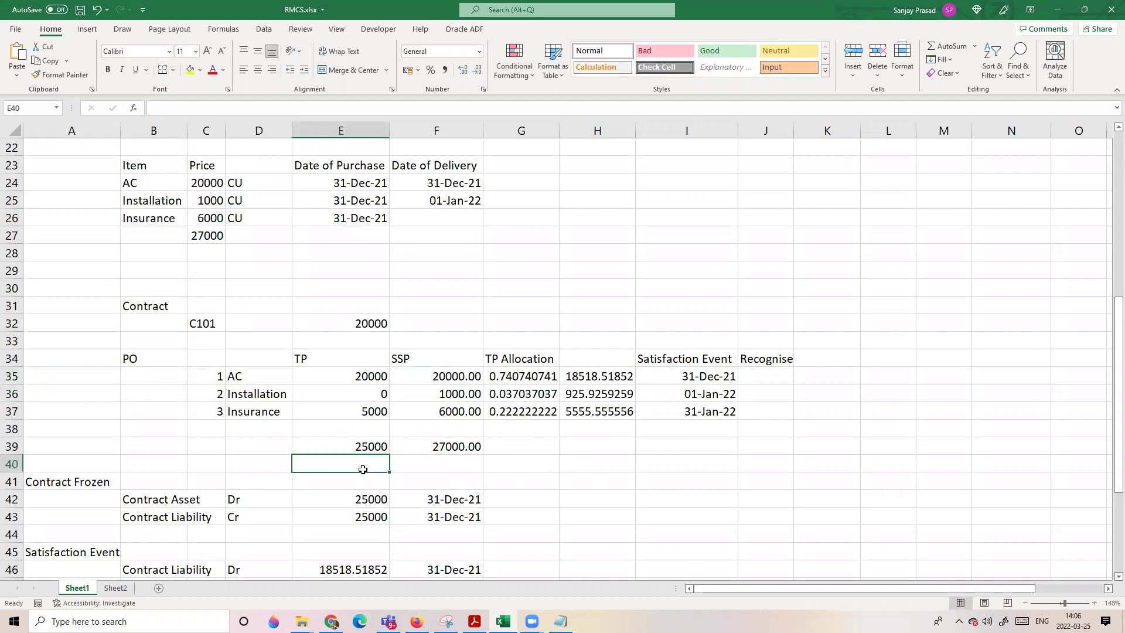
- Compare the SSP values and total in F35:F39 with the TP values in E35:E37 and their total in E39
{"action": "left_click", "coordinate": [435, 376]}
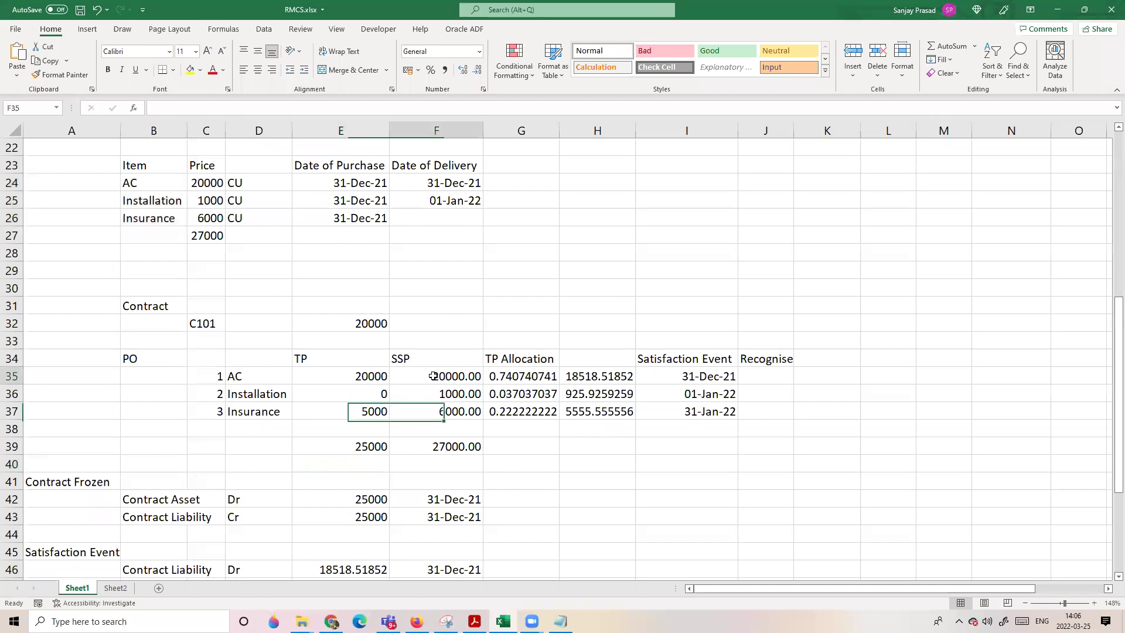
{"action": "left_click", "coordinate": [369, 448]}
{"action": "left_click", "coordinate": [451, 464]}
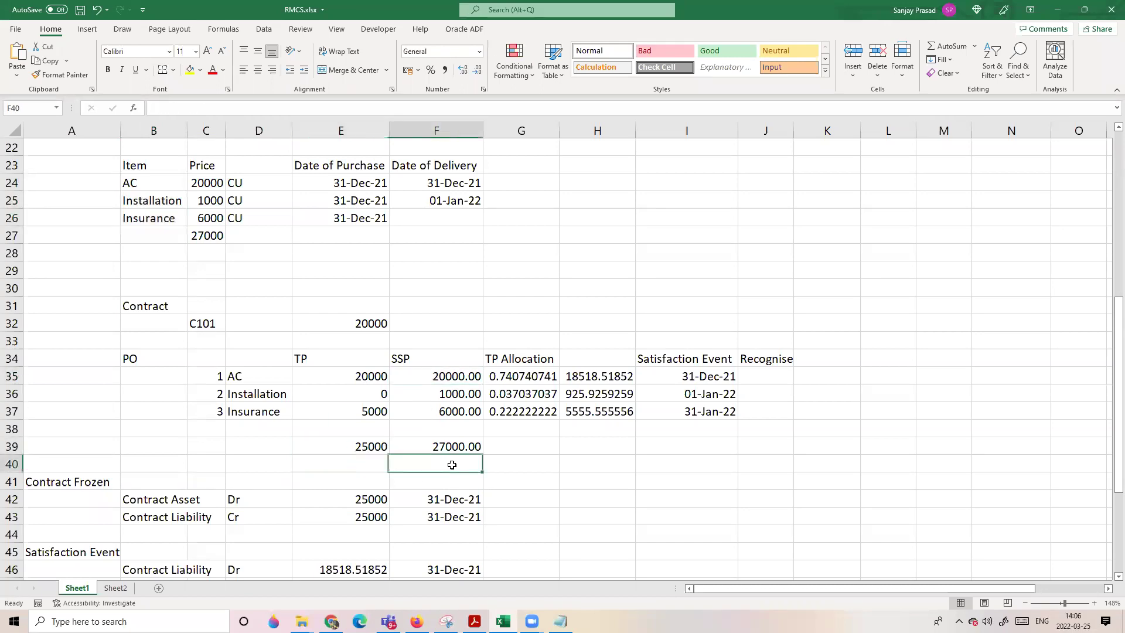
{"action": "left_click_drag", "start_coordinate": [437, 377], "coordinate": [459, 448]}
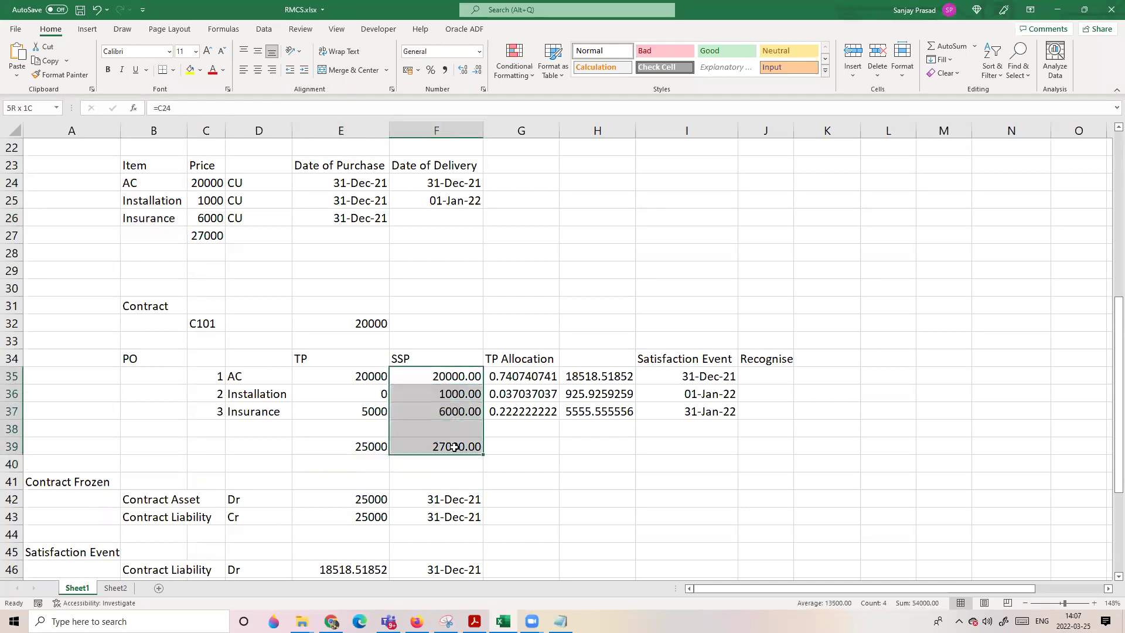
{"action": "left_click", "coordinate": [509, 450]}
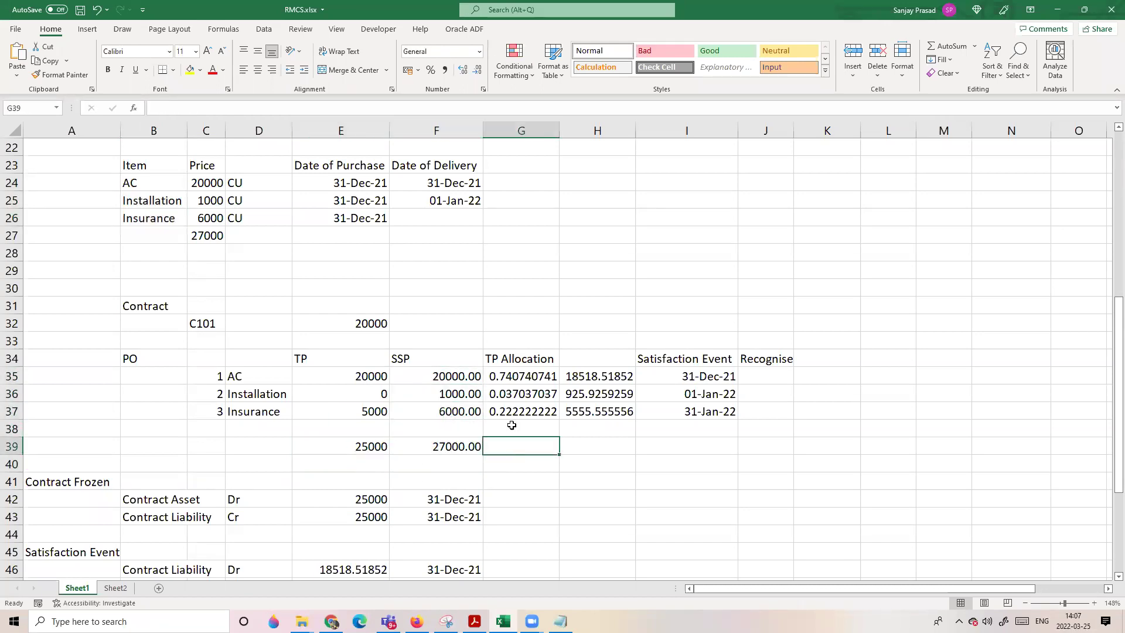
{"action": "left_click", "coordinate": [367, 375]}
{"action": "left_click", "coordinate": [364, 450]}
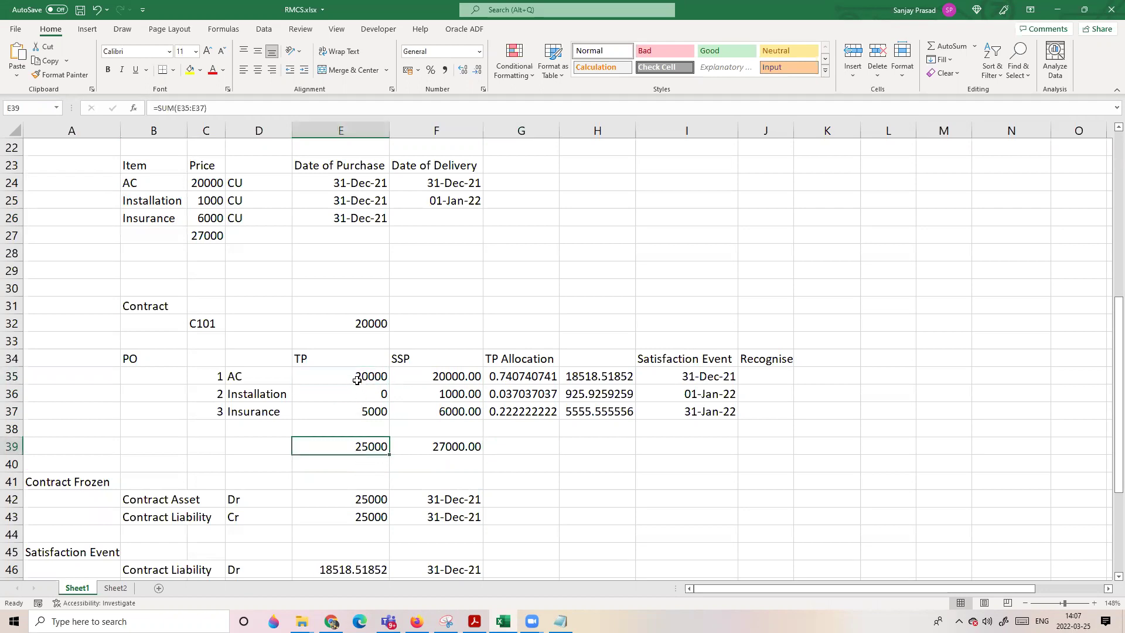
{"action": "left_click_drag", "start_coordinate": [359, 376], "coordinate": [357, 413]}
{"action": "left_click", "coordinate": [504, 456]}
- Inspect the TP Allocation formulas in G35, G36 and G37, which divide each item's SSP by the total in F39
{"action": "left_click", "coordinate": [520, 376]}
{"action": "key", "text": "F2"}
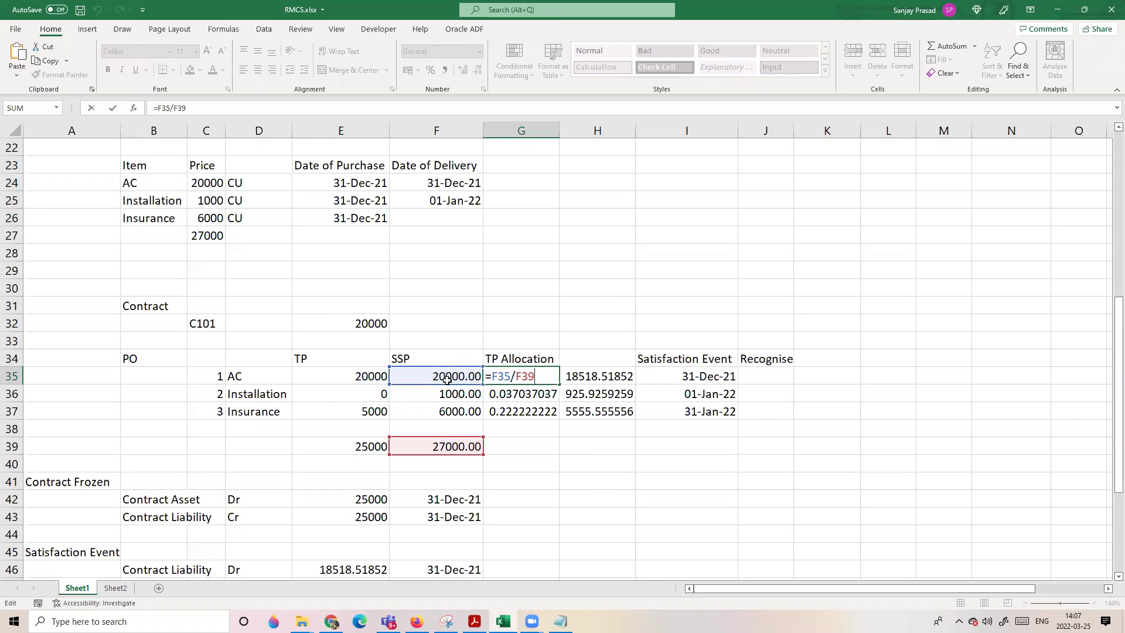
{"action": "key", "text": "Return"}
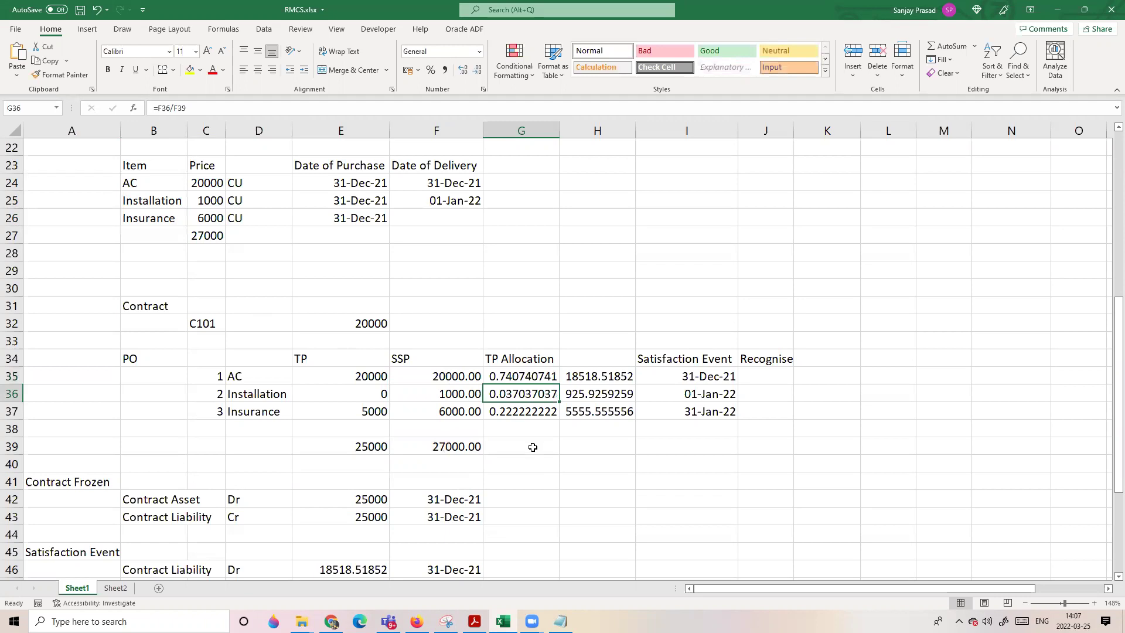
{"action": "key", "text": "F2"}
{"action": "key", "text": "Return"}
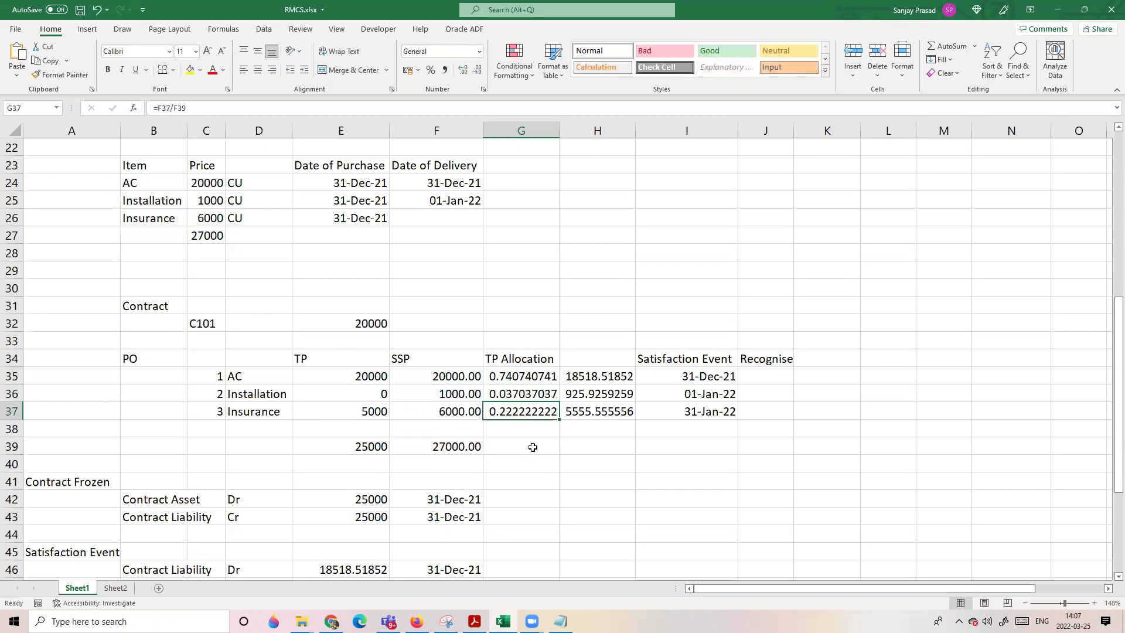
{"action": "key", "text": "F2"}
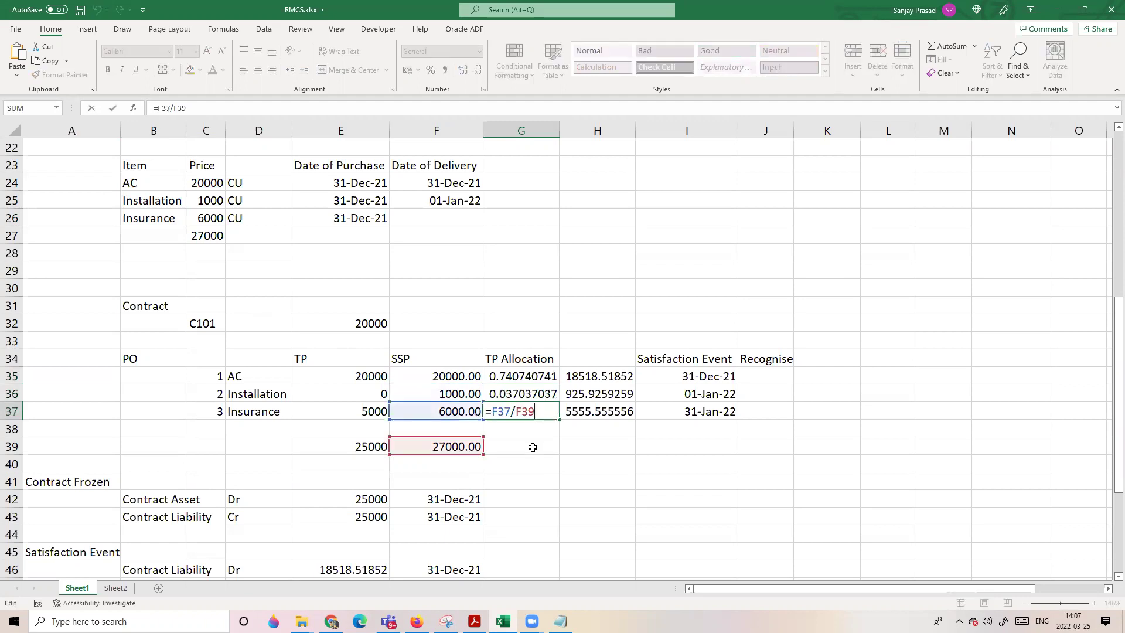
{"action": "key", "text": "Return"}
{"action": "left_click", "coordinate": [580, 478]}
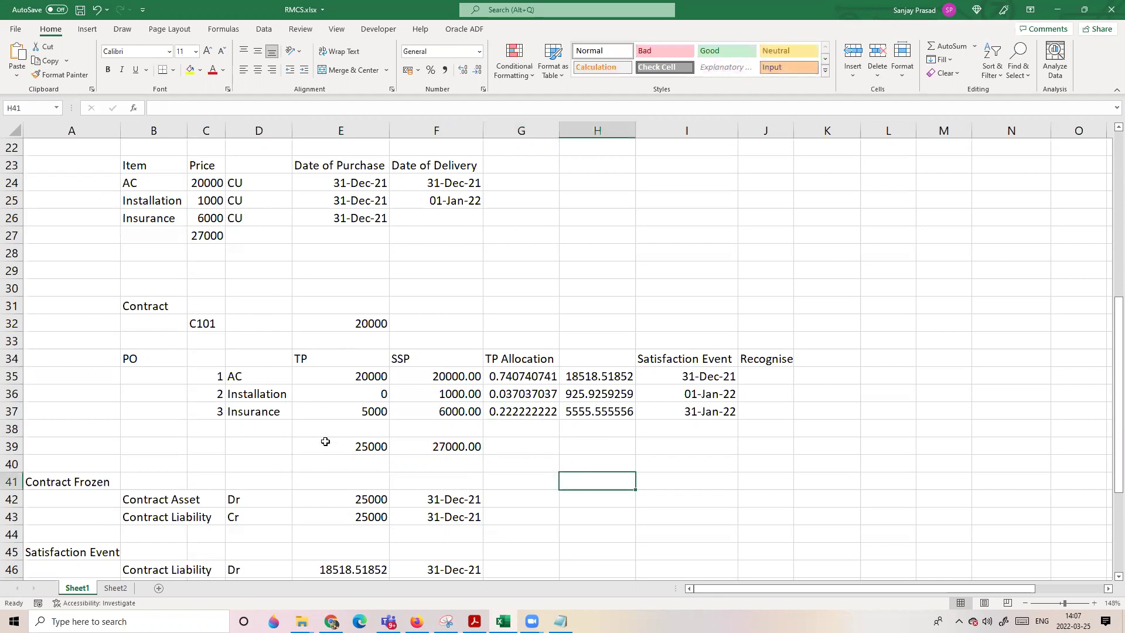
- Check the allocation ratios in G35:G37 together with the total transaction price in E39
{"action": "left_click_drag", "start_coordinate": [498, 378], "coordinate": [503, 410]}
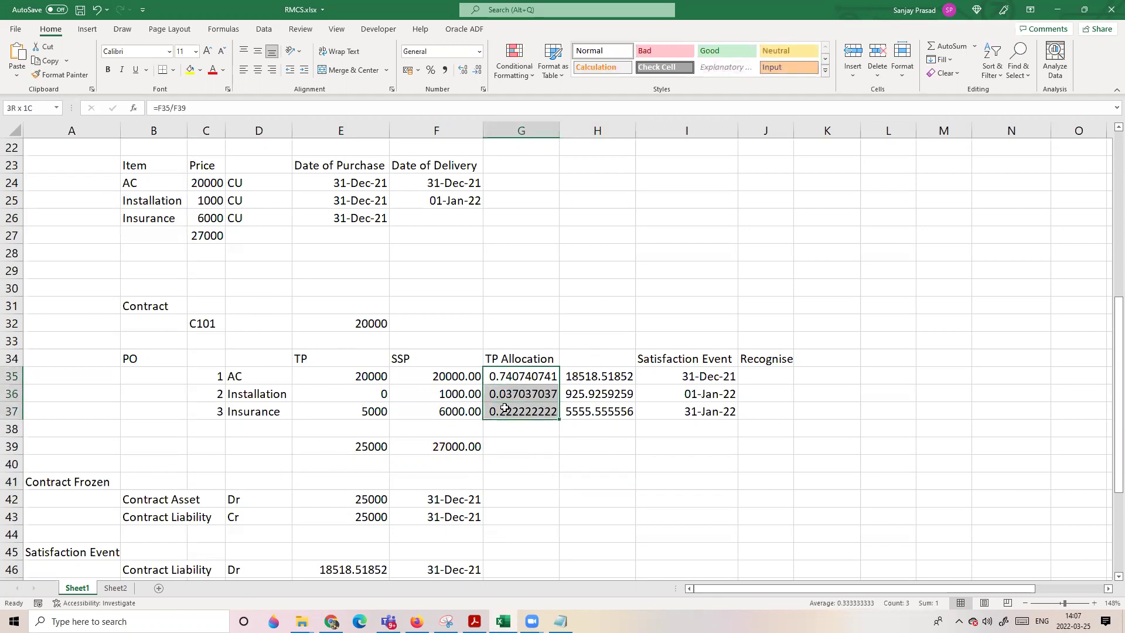
{"action": "left_click", "coordinate": [511, 456]}
{"action": "left_click", "coordinate": [347, 445]}
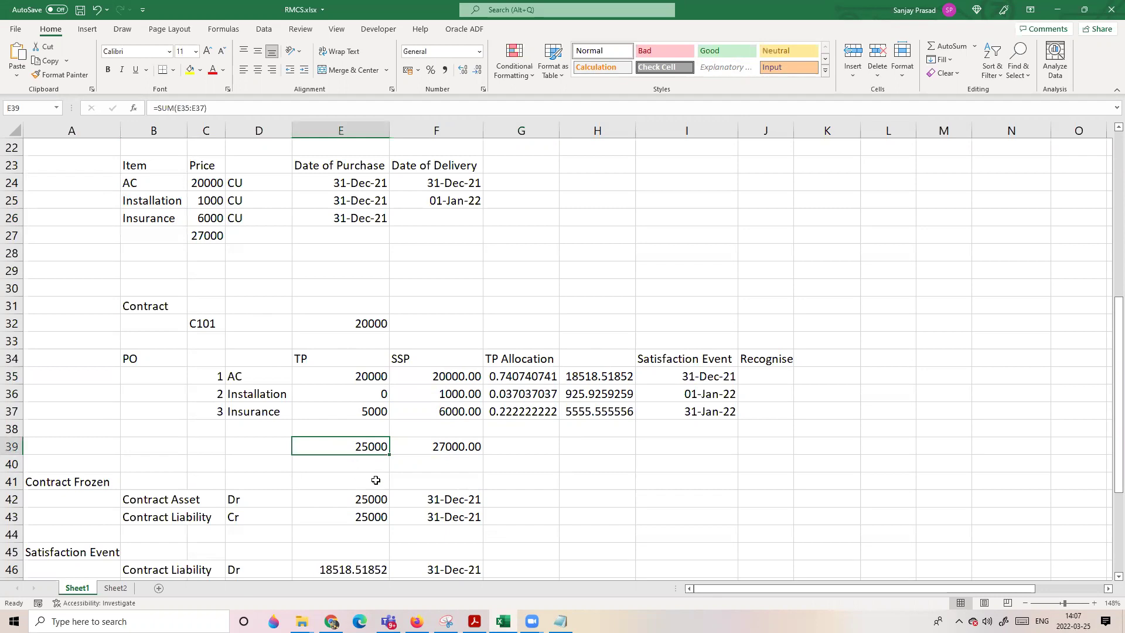
- Check the AC's allocated amount in H35 against the installation's TP in E36, and review the PO rows down to the total in E39
{"action": "left_click", "coordinate": [591, 476]}
{"action": "left_click", "coordinate": [570, 377]}
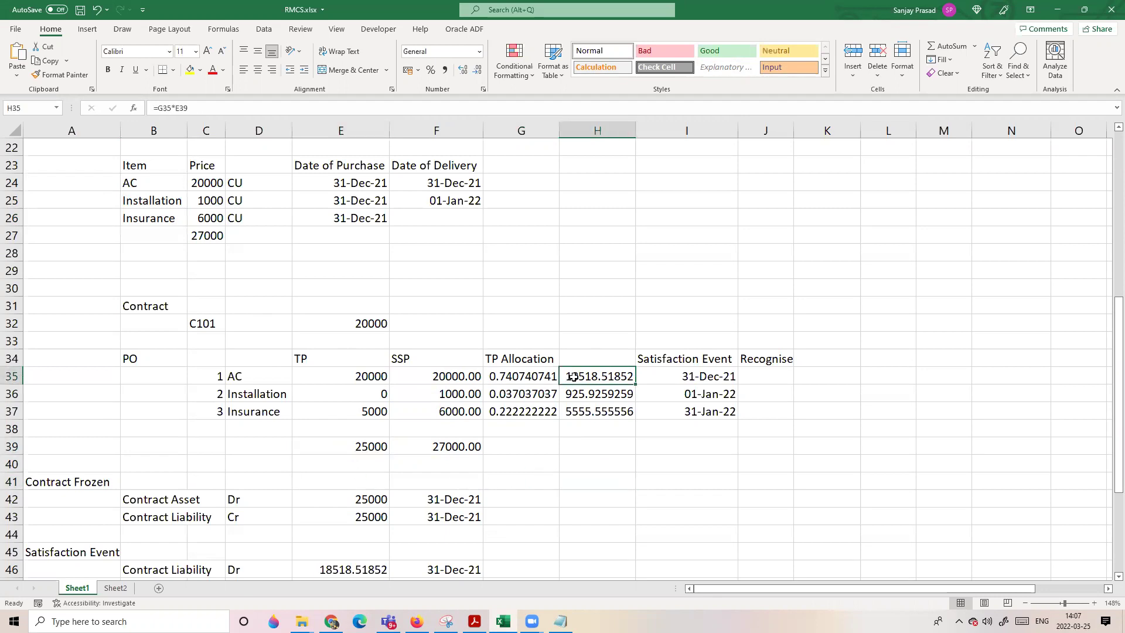
{"action": "left_click", "coordinate": [326, 392]}
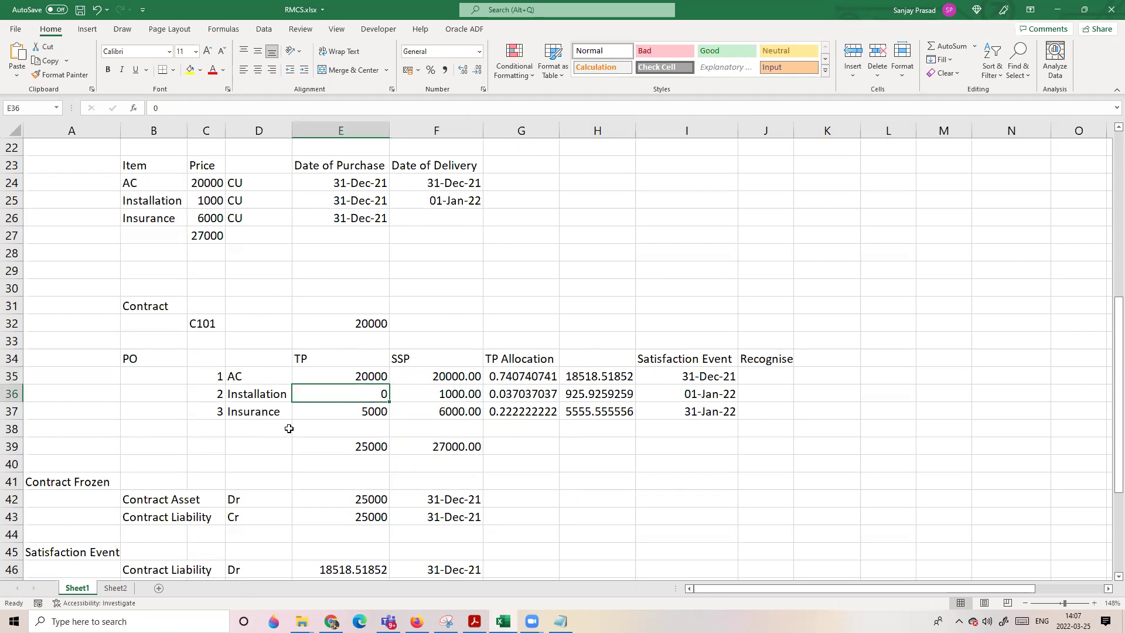
{"action": "left_click", "coordinate": [319, 479]}
{"action": "left_click_drag", "start_coordinate": [209, 379], "coordinate": [321, 455]}
{"action": "left_click", "coordinate": [322, 460]}
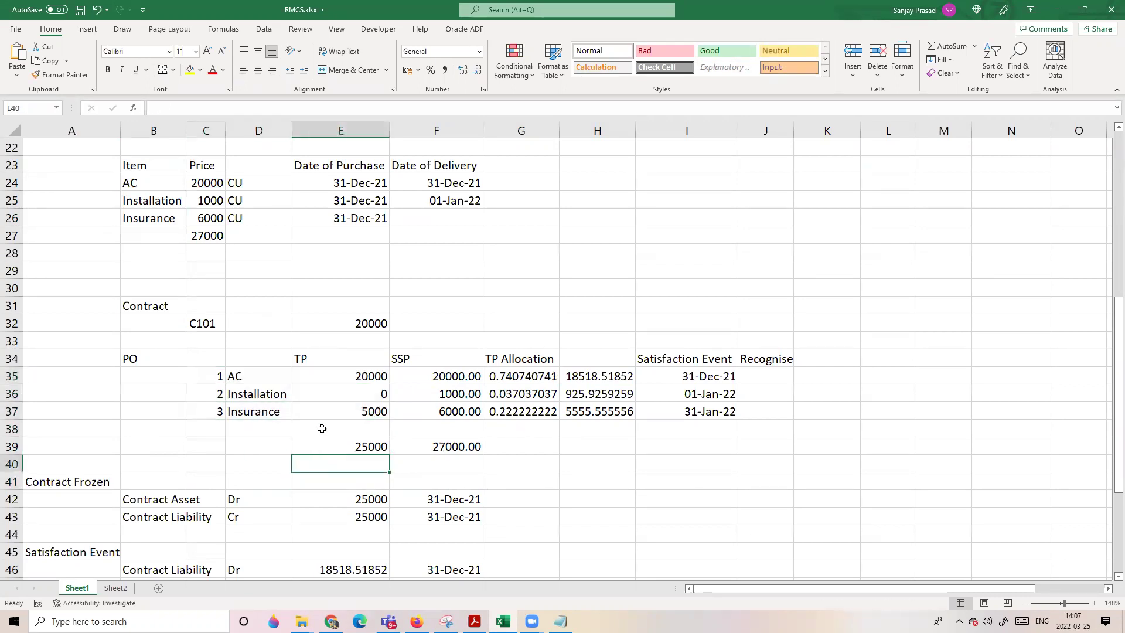
- Review the TP values of installation in E36 and insurance in E37 together with the total transaction price in E39
{"action": "left_click", "coordinate": [271, 397]}
{"action": "left_click", "coordinate": [351, 392]}
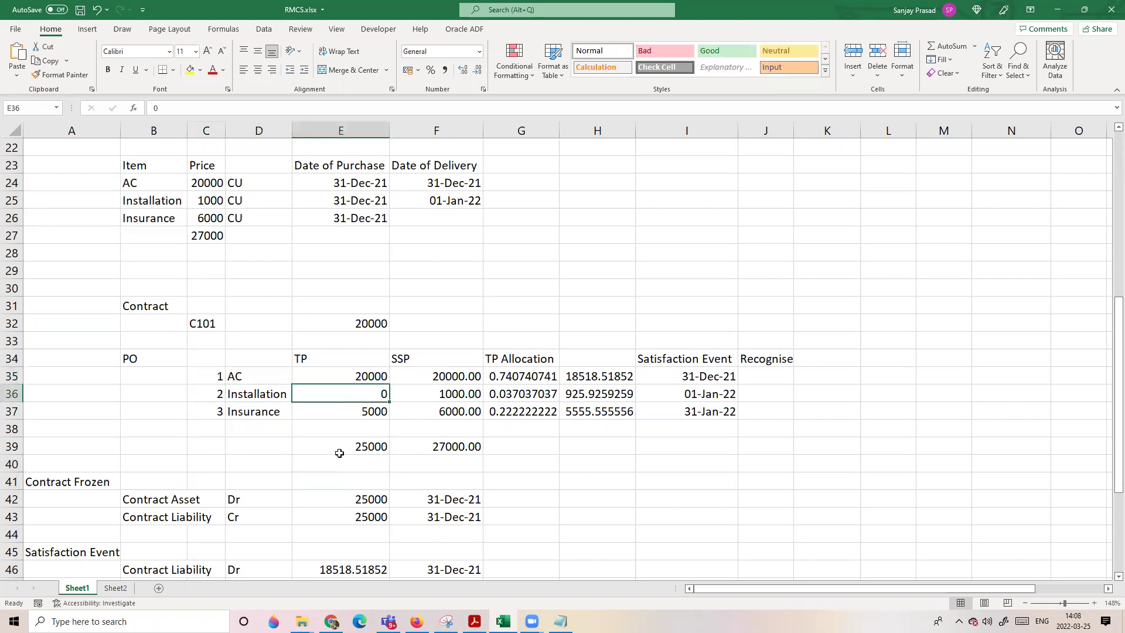
{"action": "left_click", "coordinate": [339, 453]}
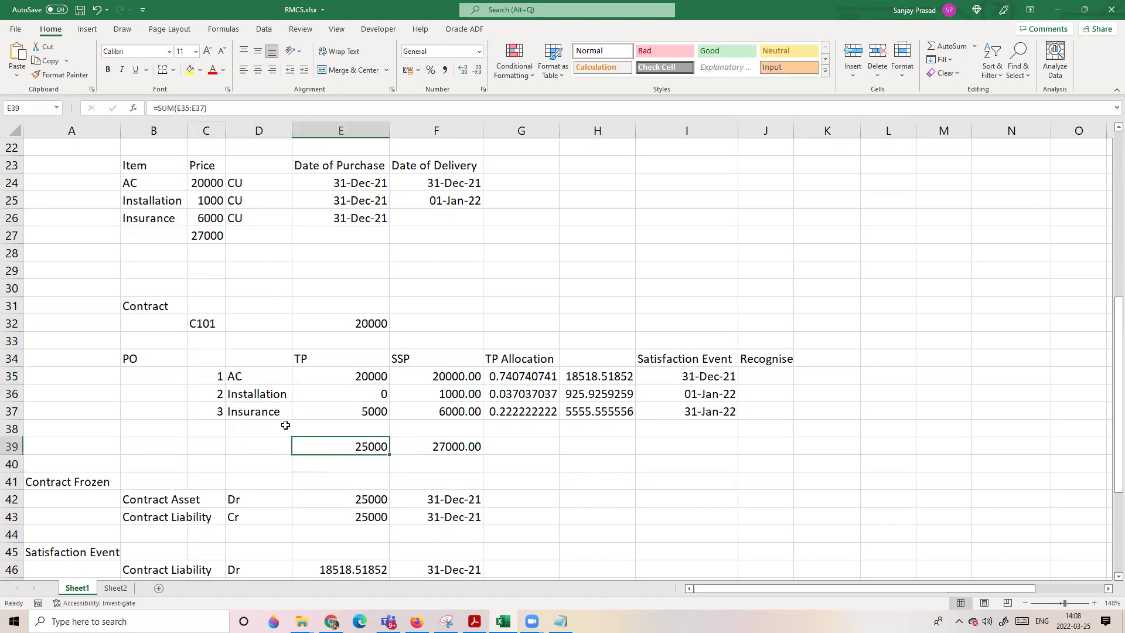
{"action": "left_click", "coordinate": [241, 393]}
{"action": "left_click", "coordinate": [346, 391]}
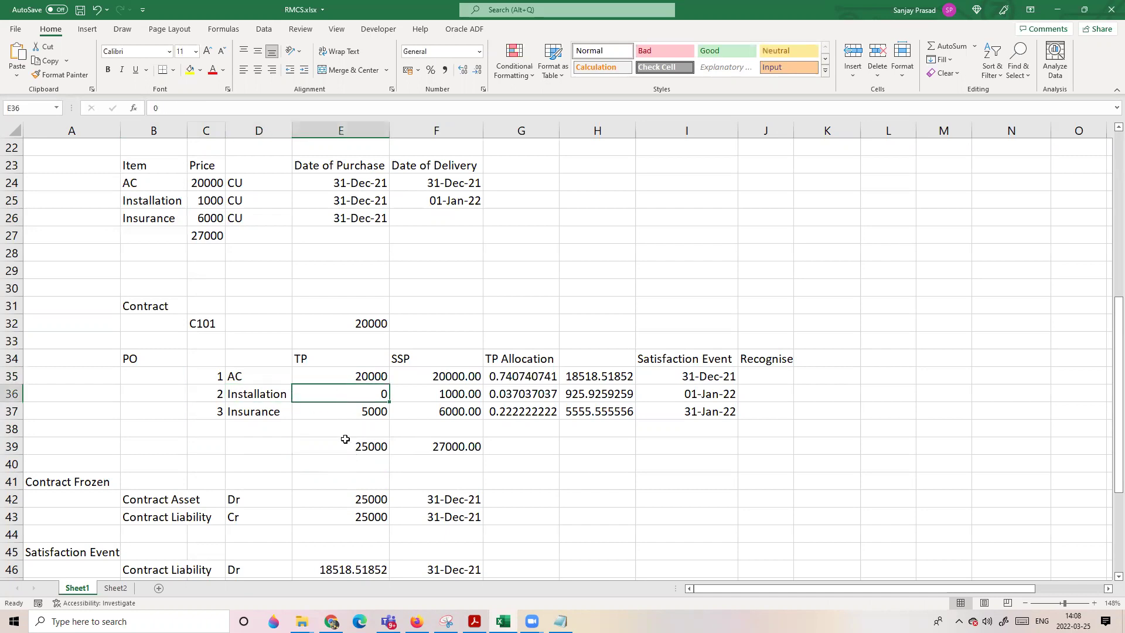
{"action": "left_click", "coordinate": [339, 413]}
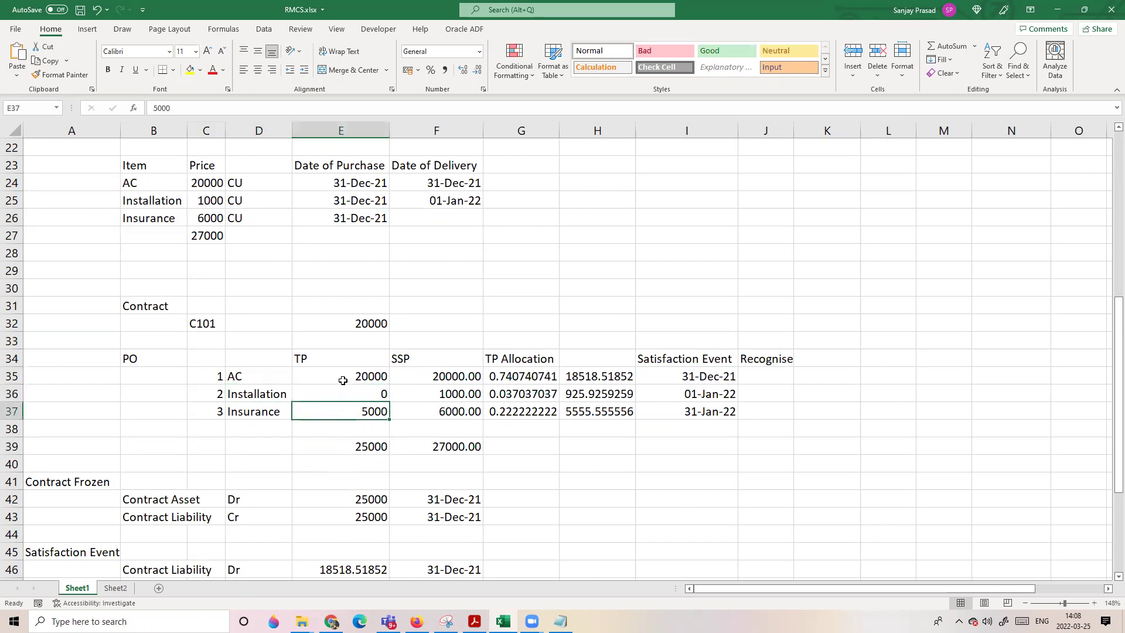
{"action": "left_click", "coordinate": [339, 449]}
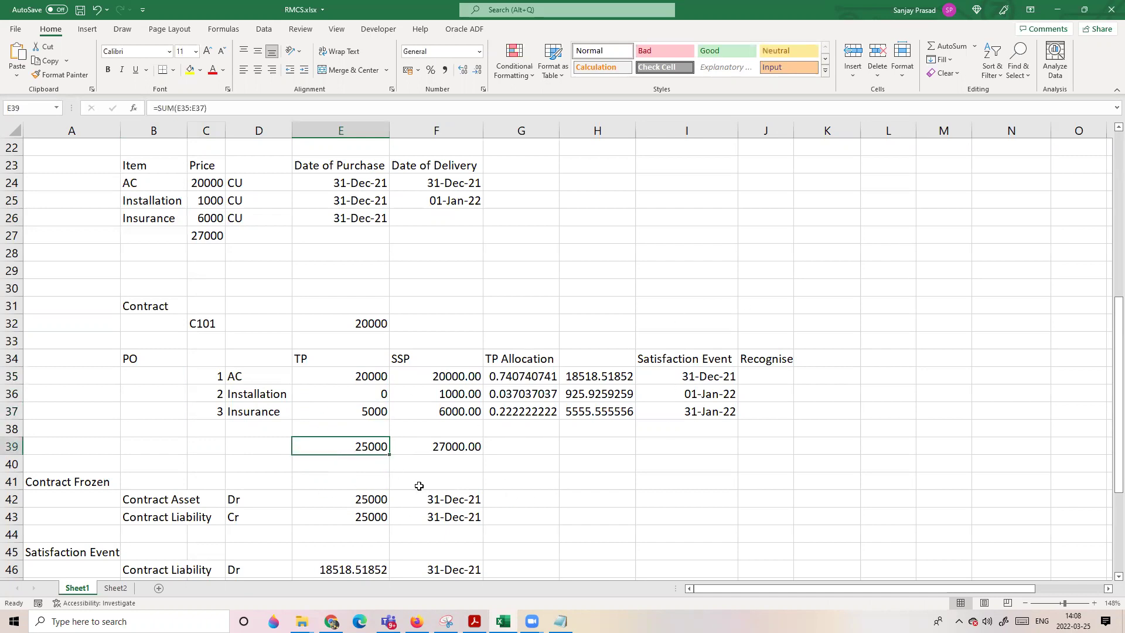
- Compare the allocated amounts in H35:H37 with the total TP in E39, the AC ratio in G35 and the SSP values in F35:F37
{"action": "left_click", "coordinate": [613, 448]}
{"action": "left_click_drag", "start_coordinate": [615, 378], "coordinate": [609, 411]}
{"action": "left_click", "coordinate": [598, 463]}
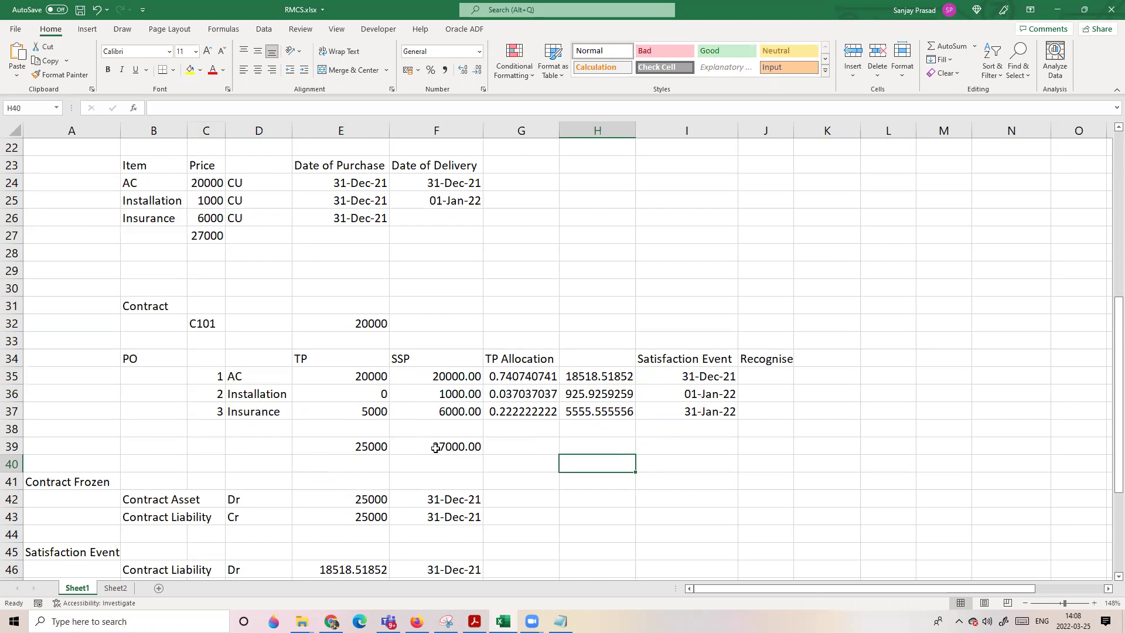
{"action": "left_click", "coordinate": [361, 447]}
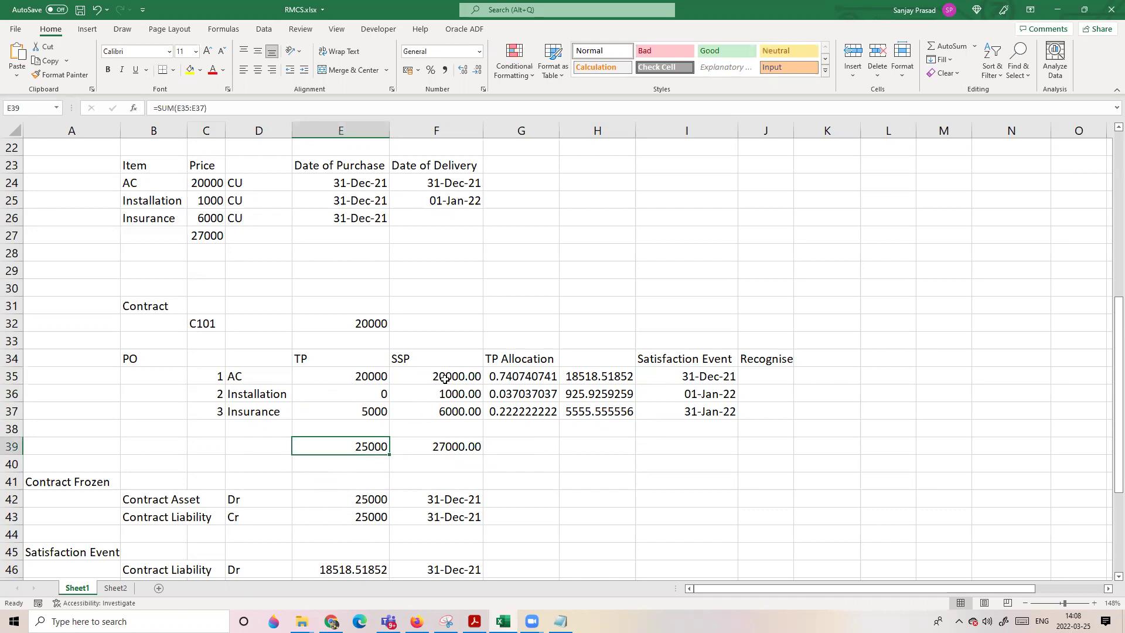
{"action": "left_click", "coordinate": [498, 382]}
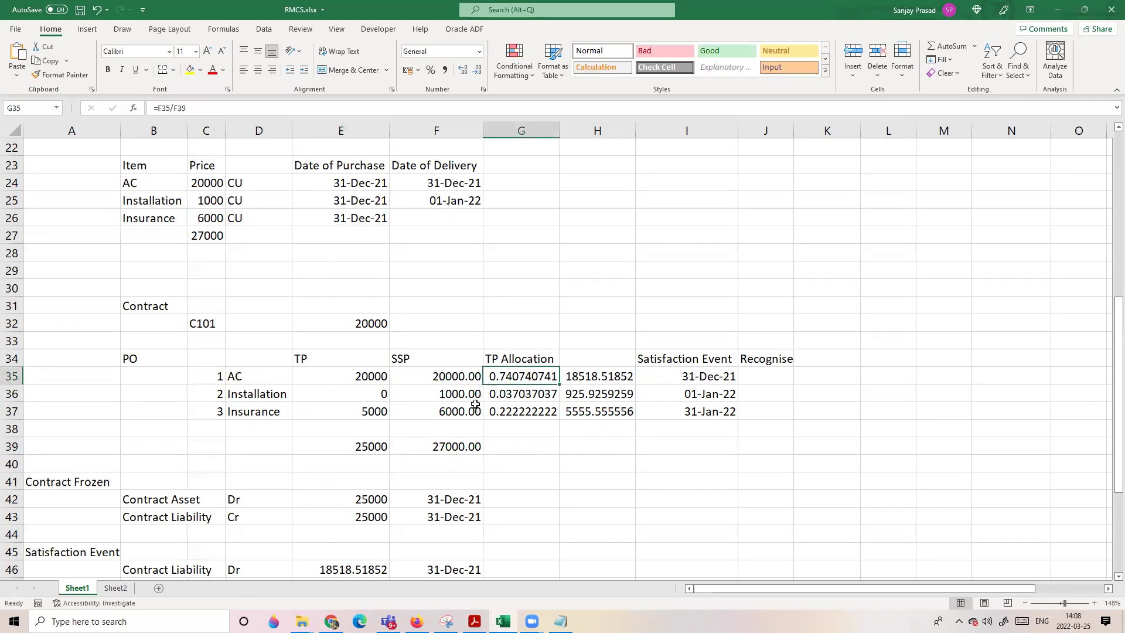
{"action": "left_click_drag", "start_coordinate": [455, 378], "coordinate": [460, 412]}
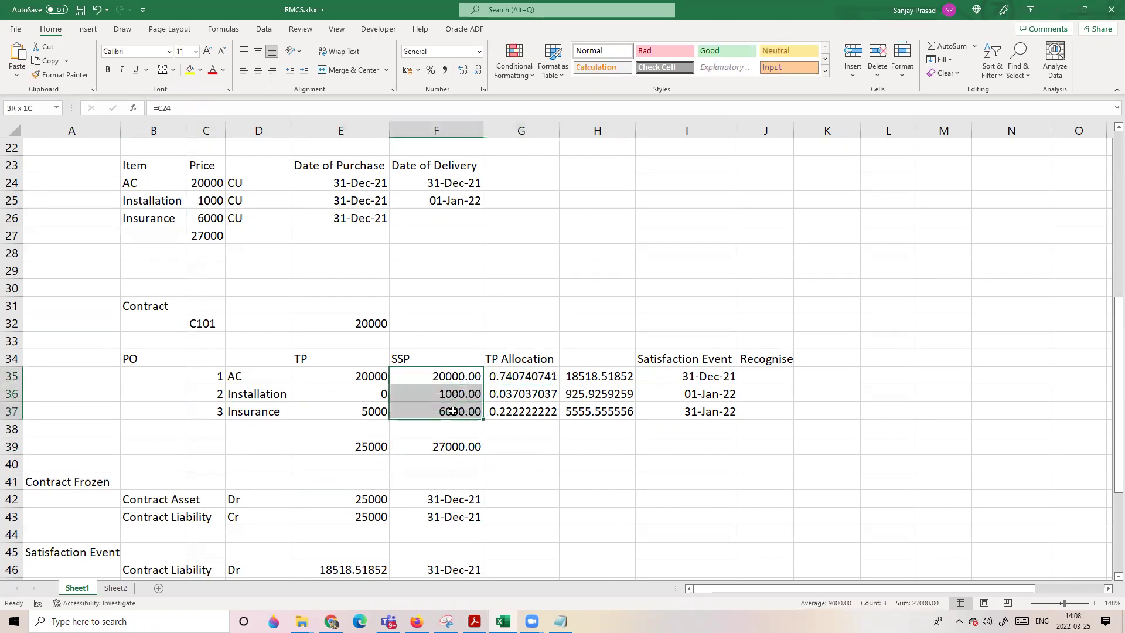
{"action": "left_click", "coordinate": [597, 423]}
{"action": "left_click_drag", "start_coordinate": [597, 382], "coordinate": [596, 411]}
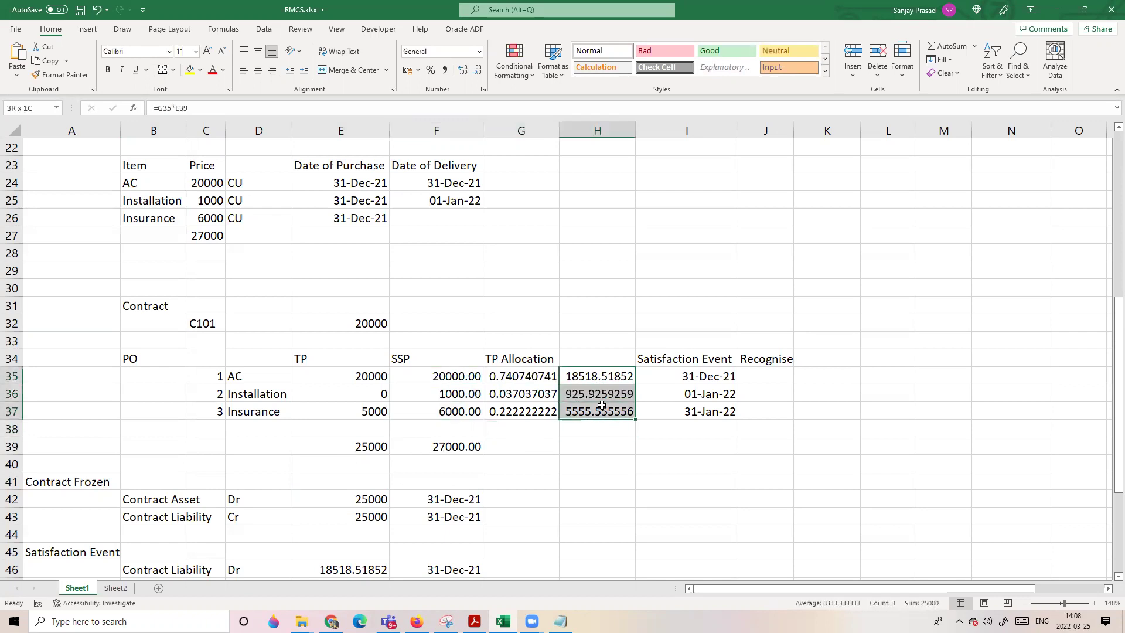
- Inspect the formulas in H35, H36 and H37, which multiply each allocation ratio by the total TP in E39, and select those cells
{"action": "key", "text": "ctrl+c"}
{"action": "key", "text": "ctrl+v"}
{"action": "double_click", "coordinate": [588, 376]}
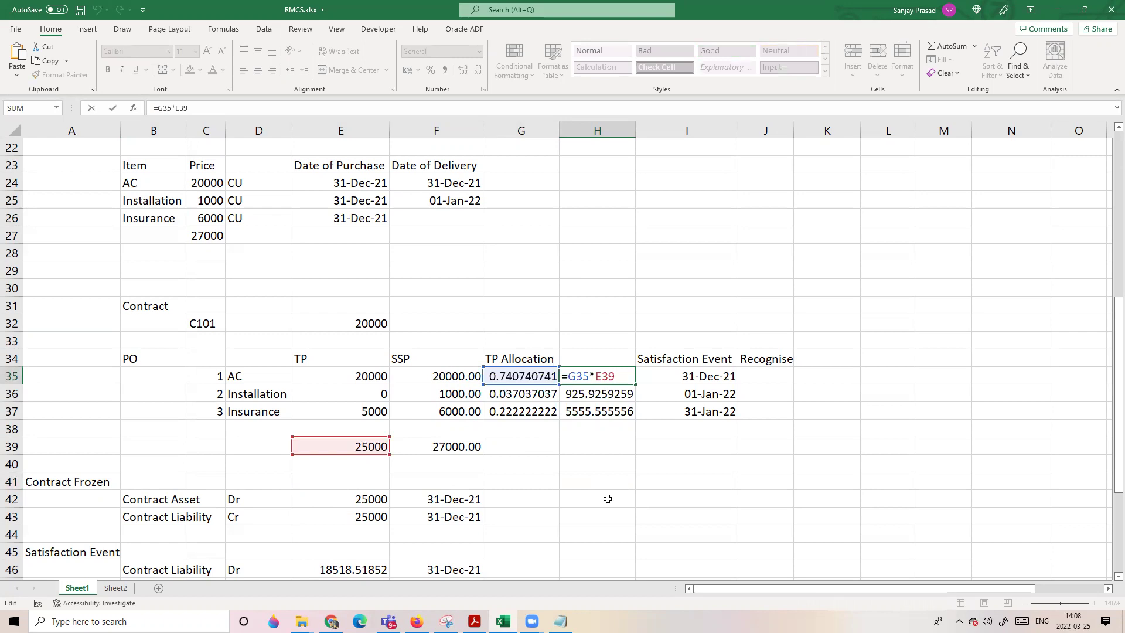
{"action": "key", "text": "Return"}
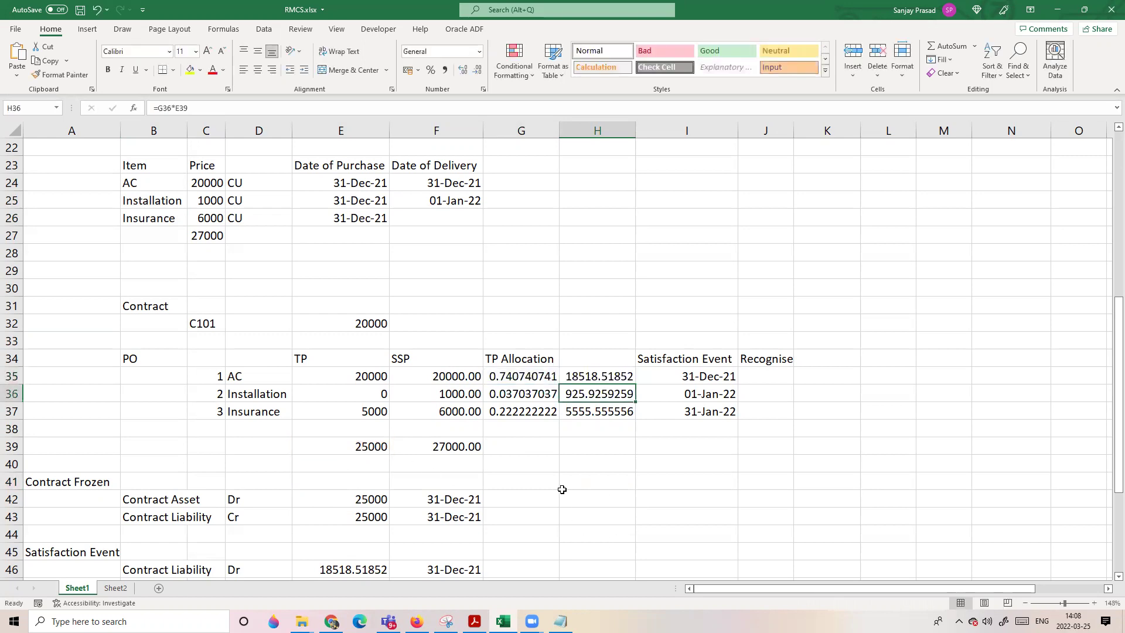
{"action": "key", "text": "F2"}
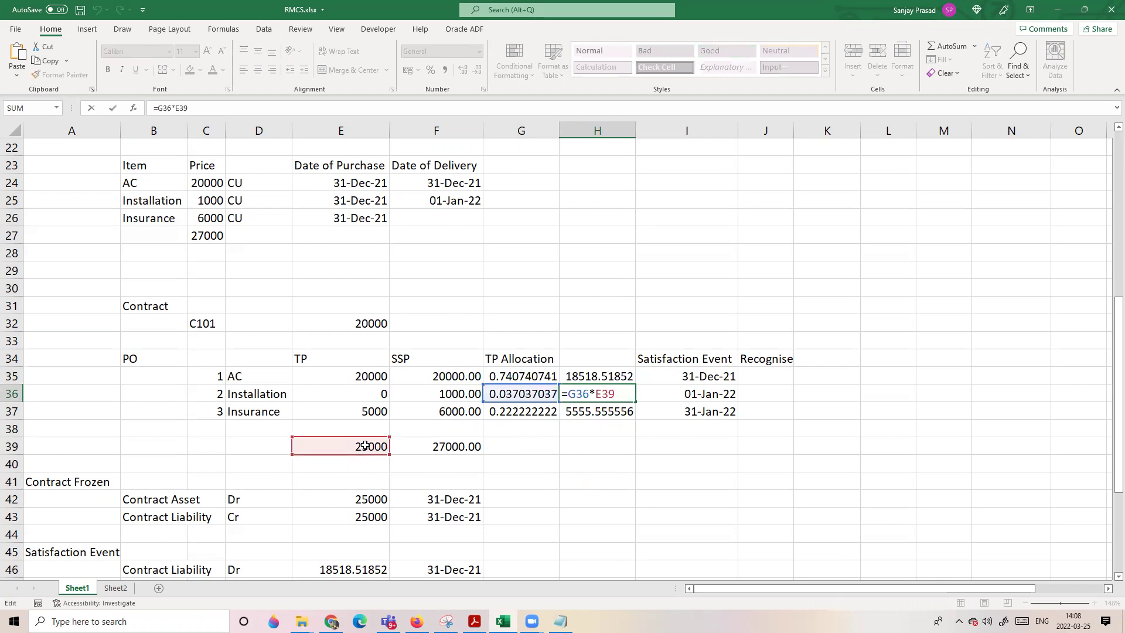
{"action": "key", "text": "Return"}
{"action": "key", "text": "F2"}
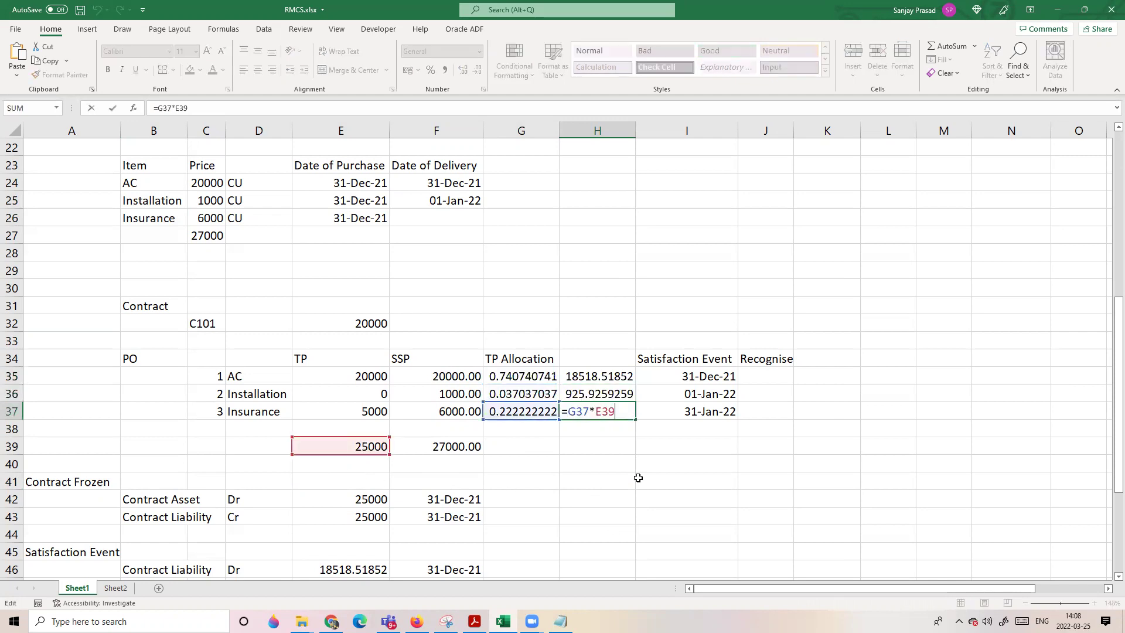
{"action": "key", "text": "Return"}
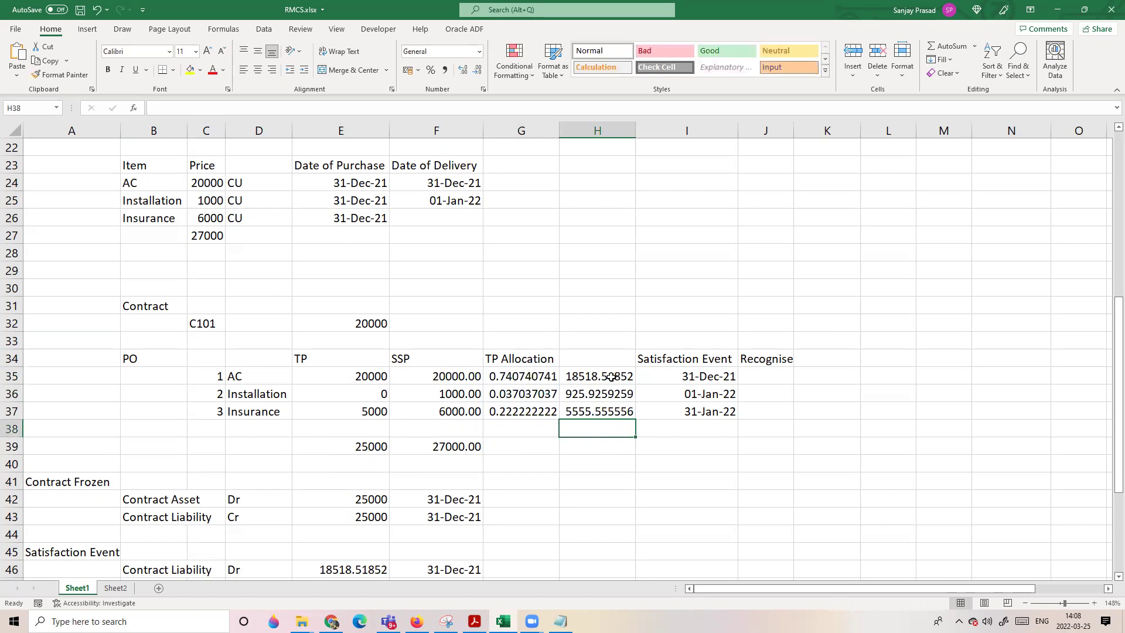
{"action": "left_click_drag", "start_coordinate": [611, 379], "coordinate": [609, 417]}
- Go to Sheet2 and point out the Allocate Transaction Price step in B5
{"action": "left_click", "coordinate": [116, 588]}
{"action": "left_click", "coordinate": [191, 365]}
{"action": "key", "text": "ctrl+Up"}
{"action": "key", "text": "Up"}
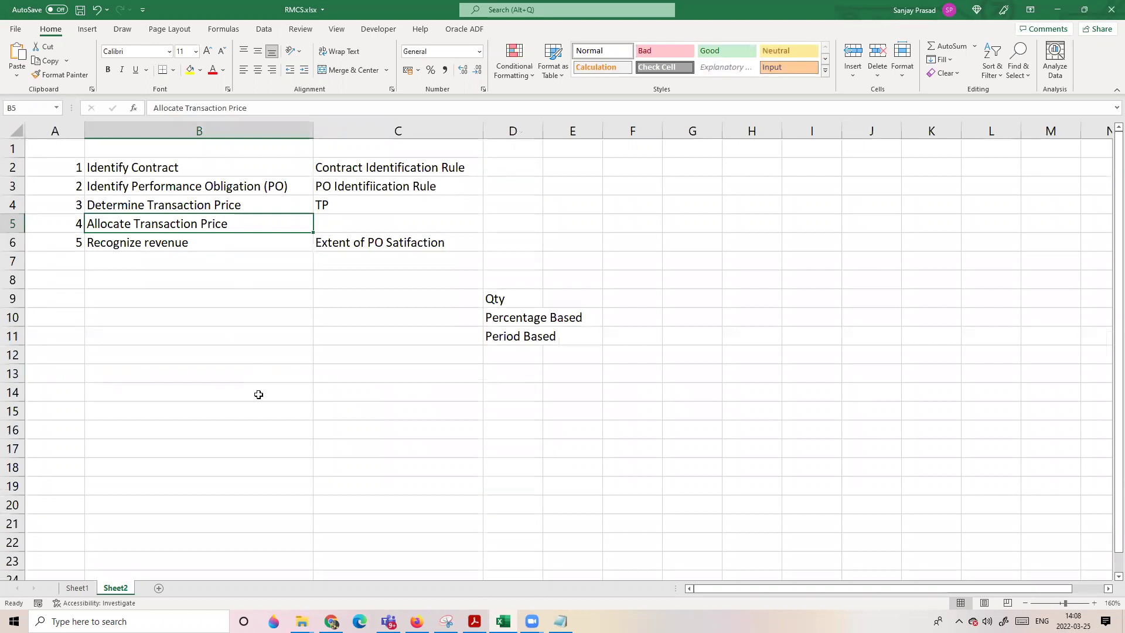
- Review the Recognize revenue step in B6 together with its Extent of PO Satifaction note in C6
{"action": "left_click", "coordinate": [156, 355]}
{"action": "left_click", "coordinate": [184, 242]}
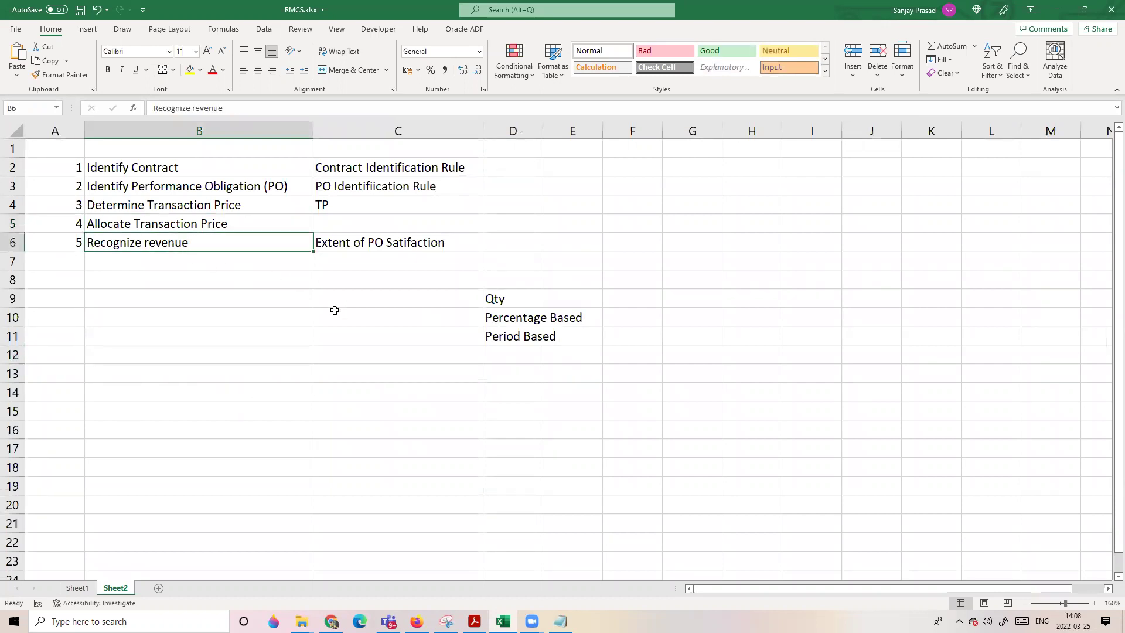
{"action": "left_click", "coordinate": [336, 355]}
{"action": "left_click", "coordinate": [354, 240]}
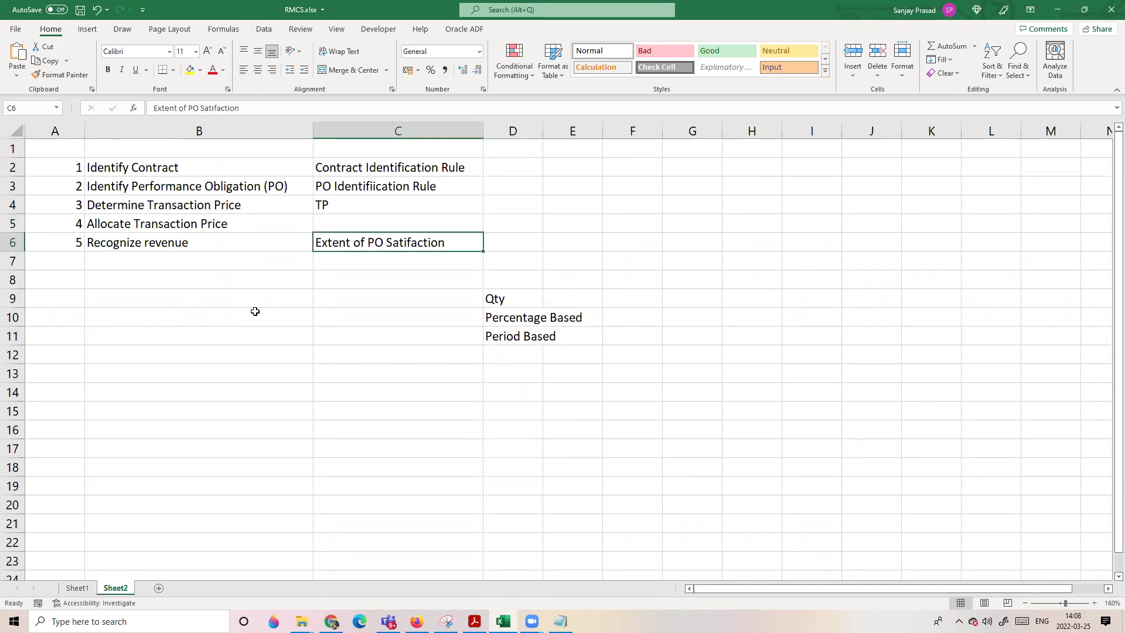
{"action": "left_click", "coordinate": [229, 371]}
{"action": "left_click", "coordinate": [194, 243]}
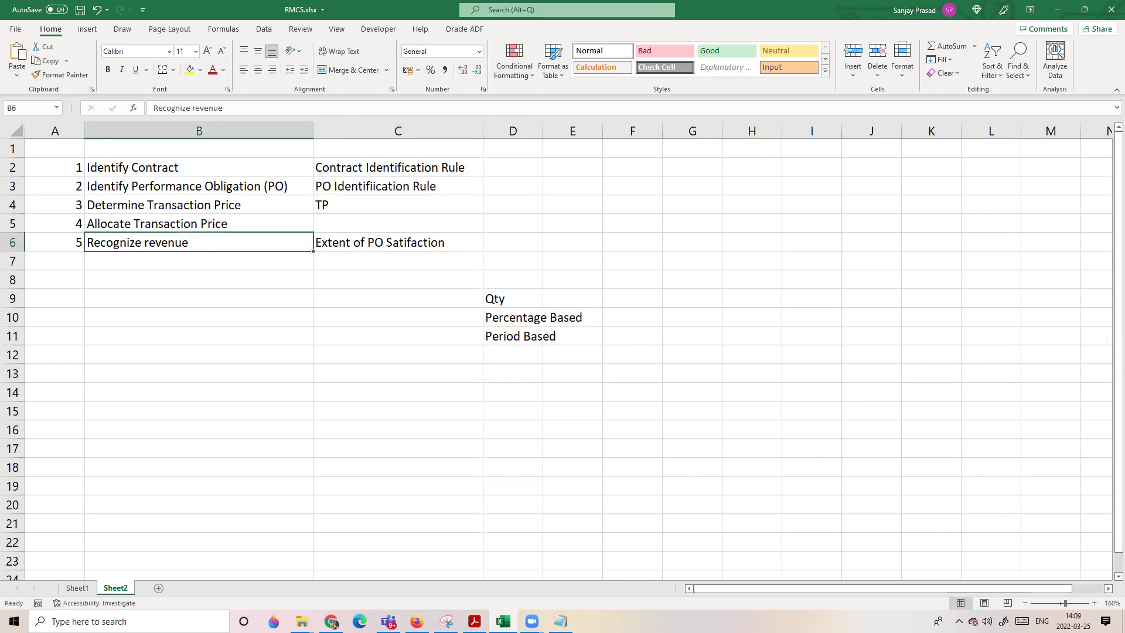
- Switch to the Notepad agenda and review its items, highlighting the line "3) Configuration in RMCS"
{"action": "key", "text": "alt+Tab"}
{"action": "left_click", "coordinate": [158, 155]}
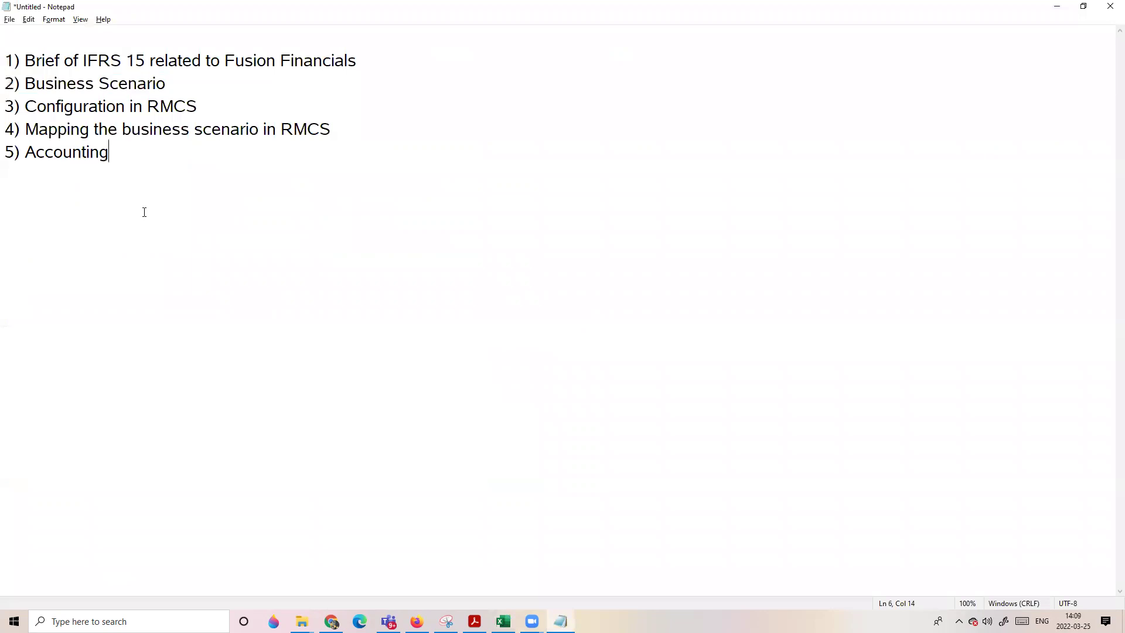
{"action": "left_click_drag", "start_coordinate": [173, 83], "coordinate": [199, 108]}
{"action": "left_click", "coordinate": [100, 154]}
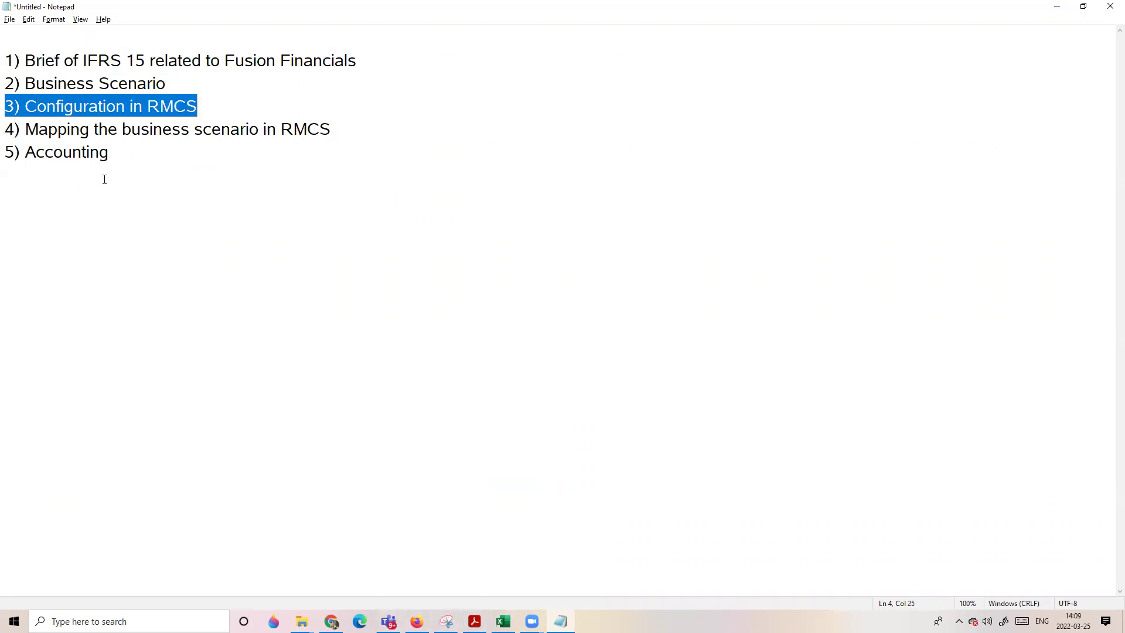
{"action": "left_click", "coordinate": [172, 197]}
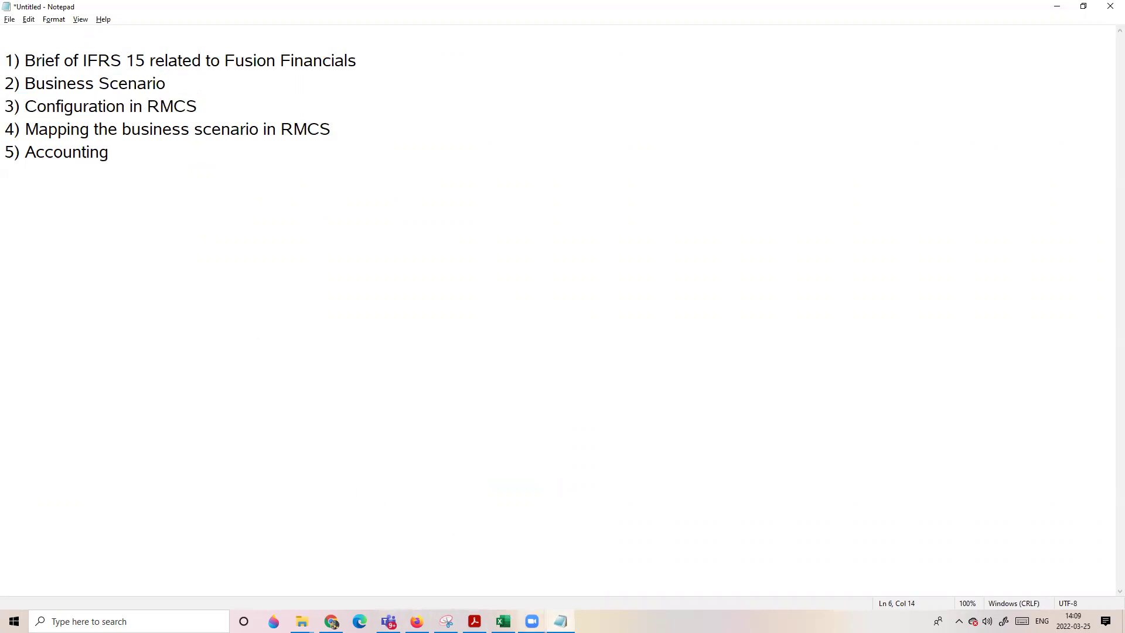
- Return to the Excel workbook and review the PO, Freeze Days, TP and SSP entries in Q3:Q6 of Sheet1
{"action": "left_click", "coordinate": [502, 621]}
{"action": "left_click", "coordinate": [176, 546]}
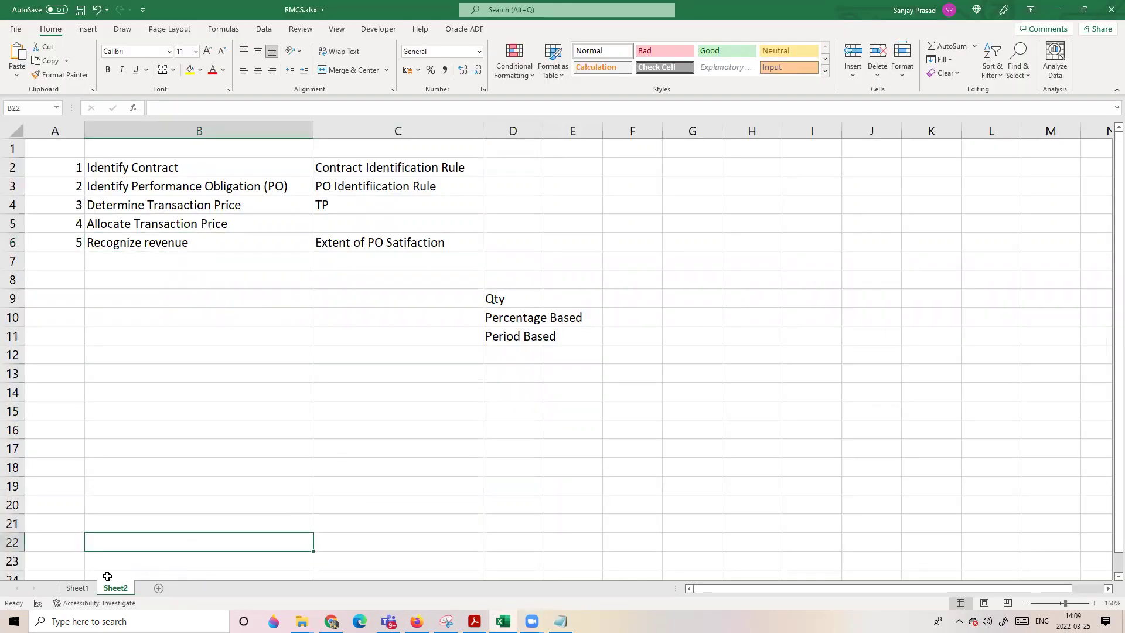
{"action": "left_click", "coordinate": [76, 587]}
{"action": "scroll", "coordinate": [1013, 343], "scroll_direction": "up", "scroll_amount": 6}
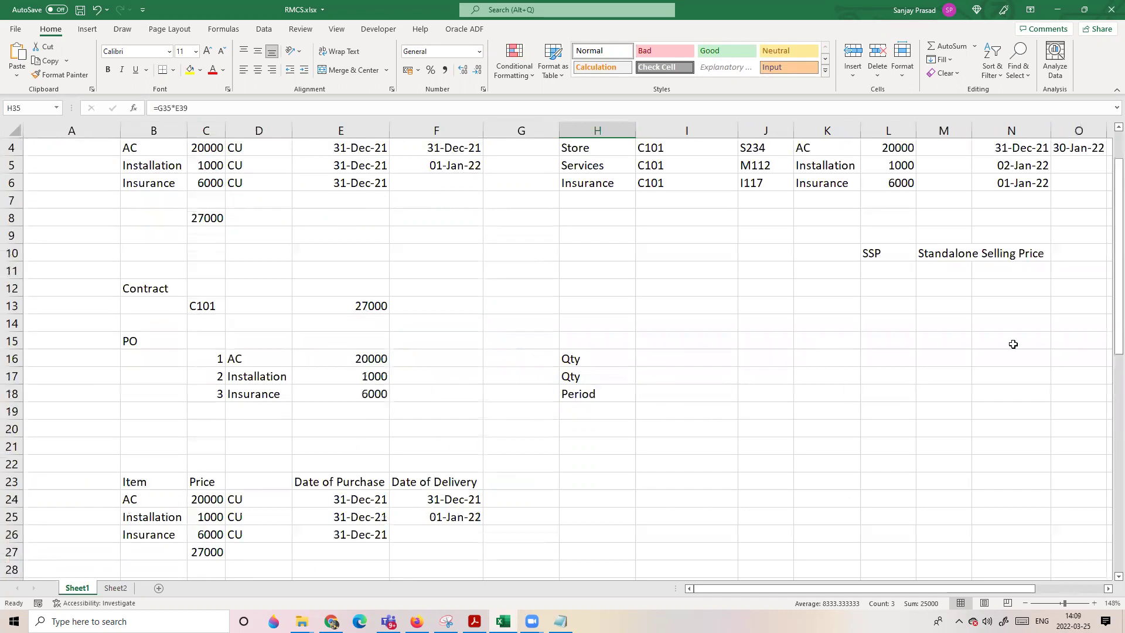
{"action": "scroll", "coordinate": [1013, 344], "scroll_direction": "up", "scroll_amount": 1}
{"action": "scroll", "coordinate": [879, 379], "scroll_direction": "right", "scroll_amount": 6}
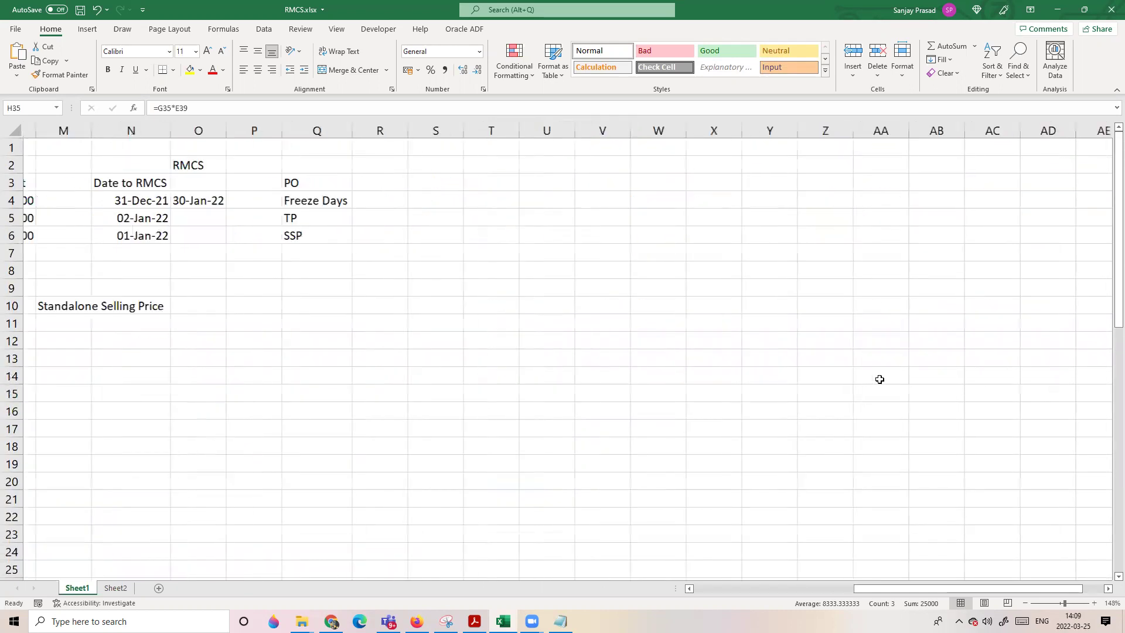
{"action": "scroll", "coordinate": [879, 379], "scroll_direction": "right", "scroll_amount": 3}
{"action": "left_click", "coordinate": [429, 344]}
{"action": "left_click", "coordinate": [113, 197]}
{"action": "left_click", "coordinate": [114, 182]}
{"action": "left_click", "coordinate": [121, 223]}
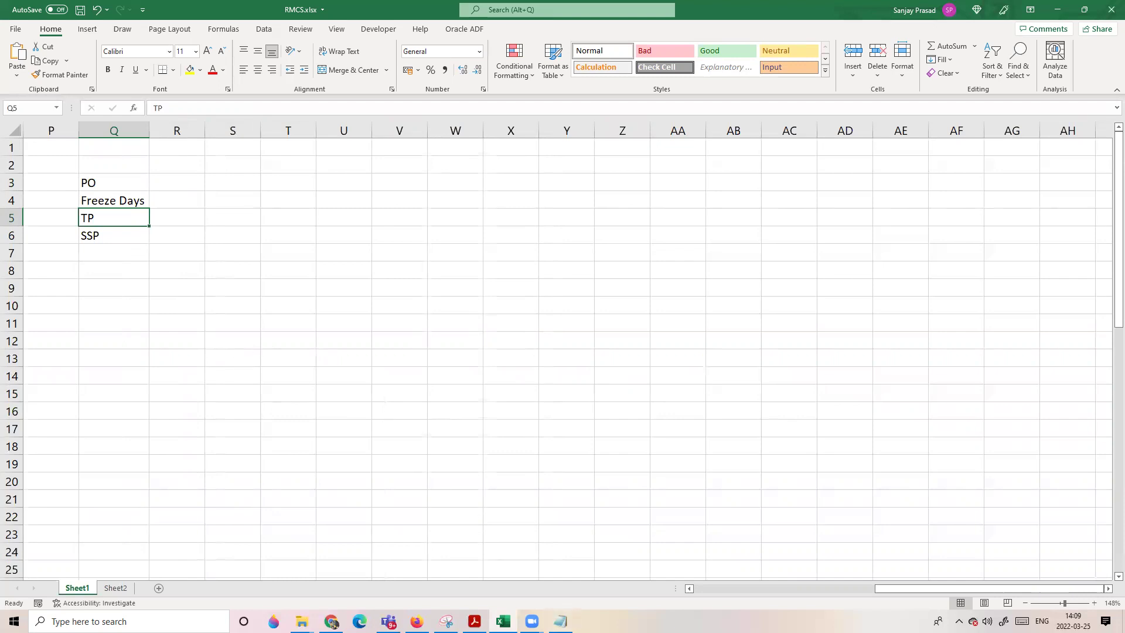
- Switch back to the Notepad agenda and place the cursor before item 3, Configuration in RMCS
{"action": "key", "text": "alt+Tab"}
{"action": "left_click", "coordinate": [170, 89]}
{"action": "left_click", "coordinate": [5, 106]}
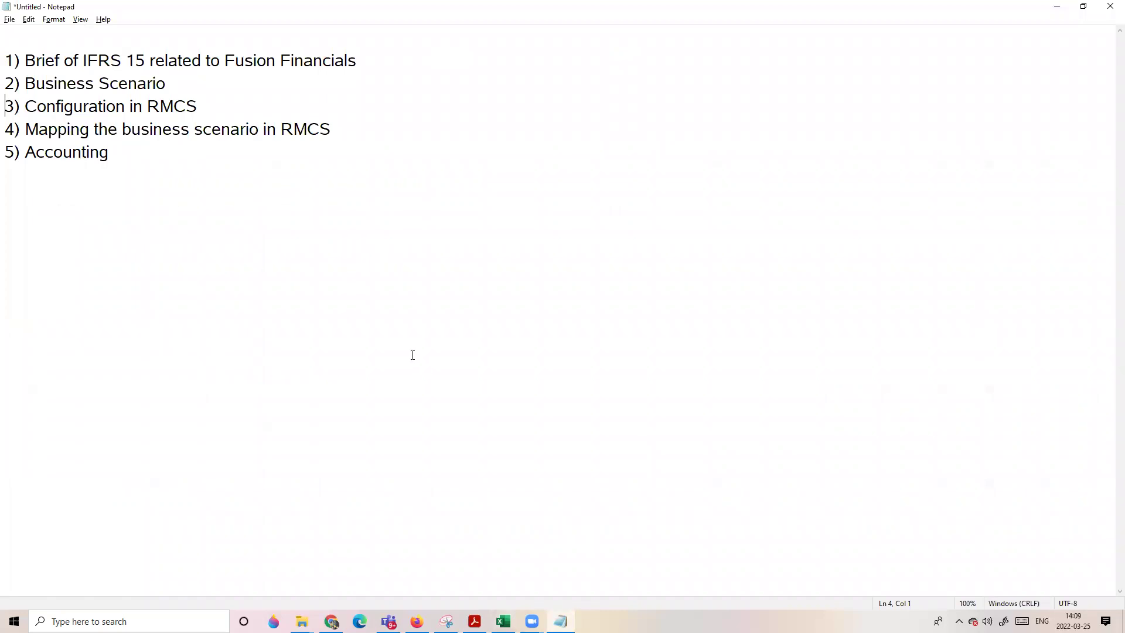
- Return to Sheet2 of the Excel workbook and select the Recognize revenue step in B6
{"action": "left_click", "coordinate": [502, 621]}
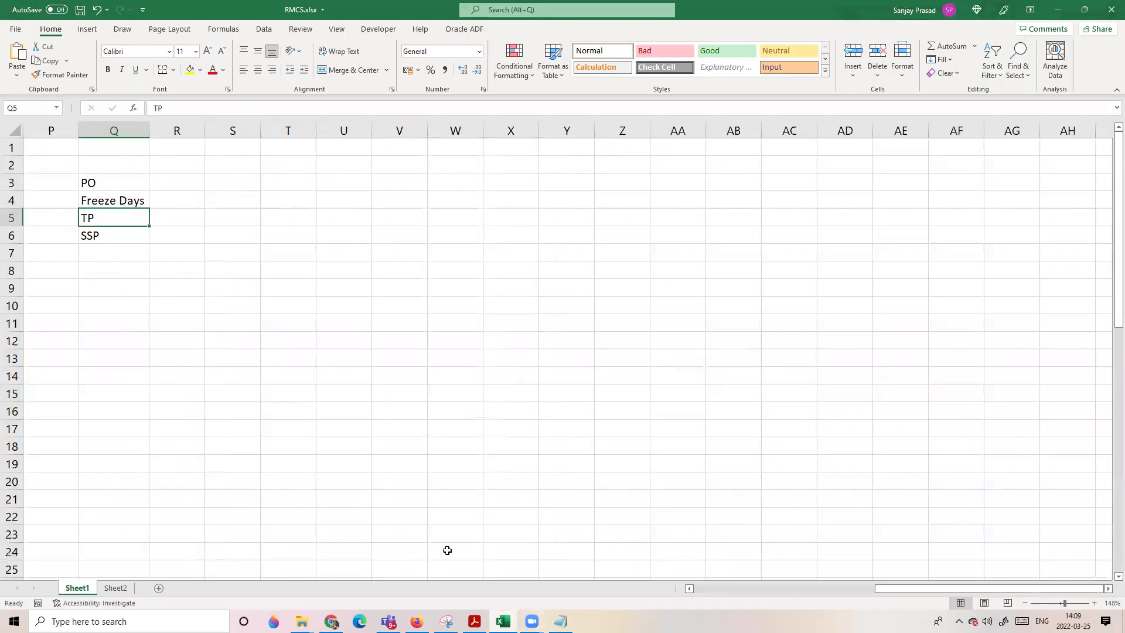
{"action": "left_click", "coordinate": [114, 588]}
{"action": "left_click", "coordinate": [181, 297]}
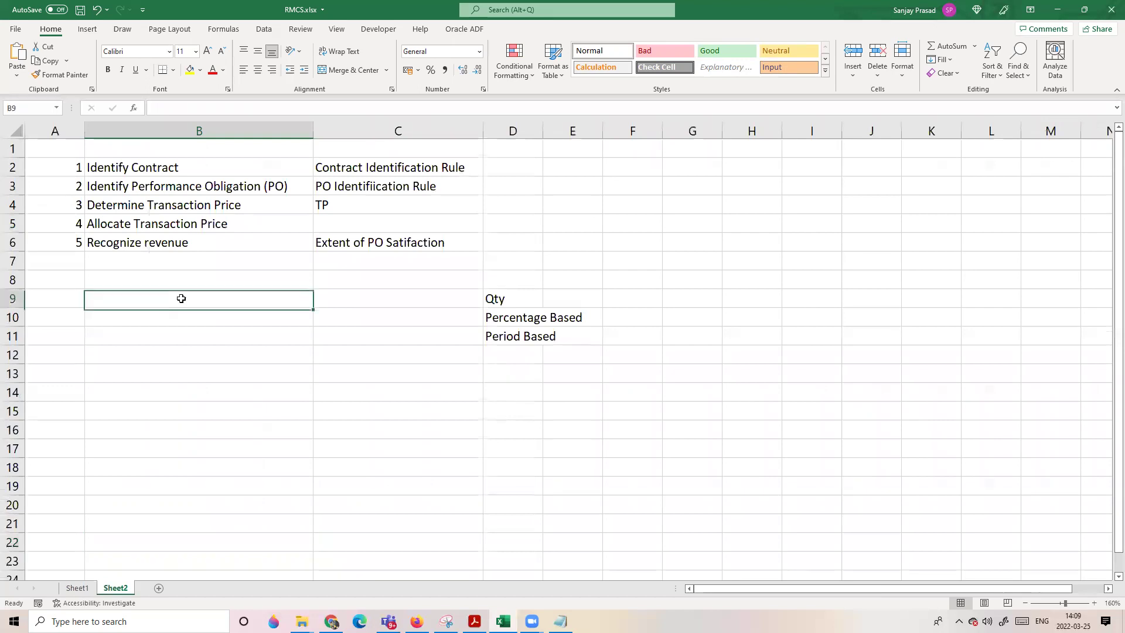
{"action": "left_click", "coordinate": [141, 244]}
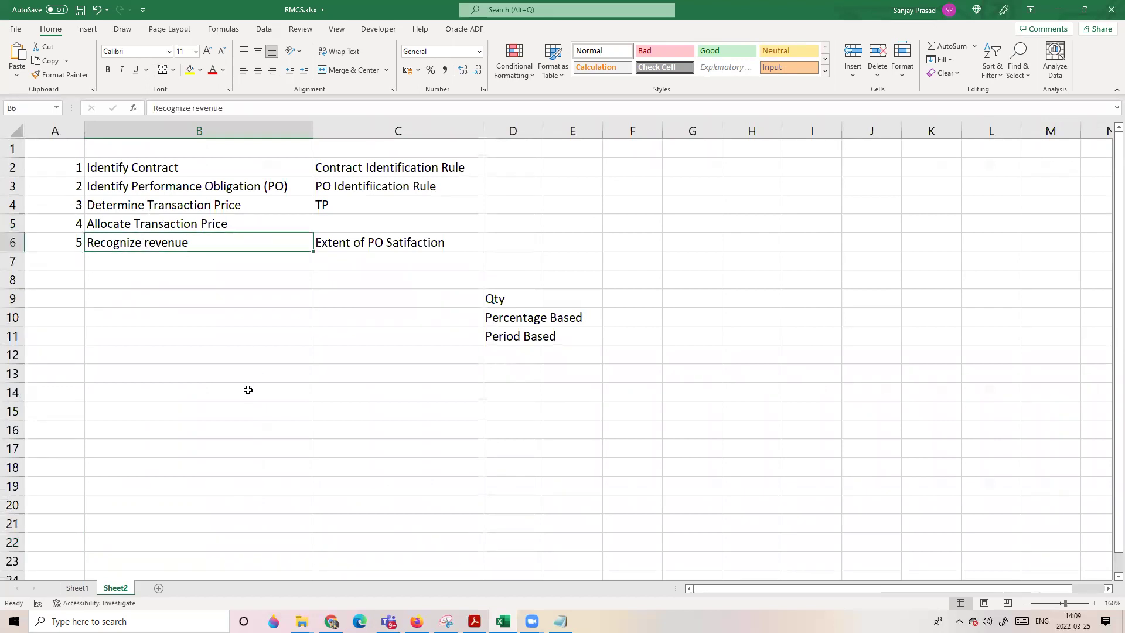